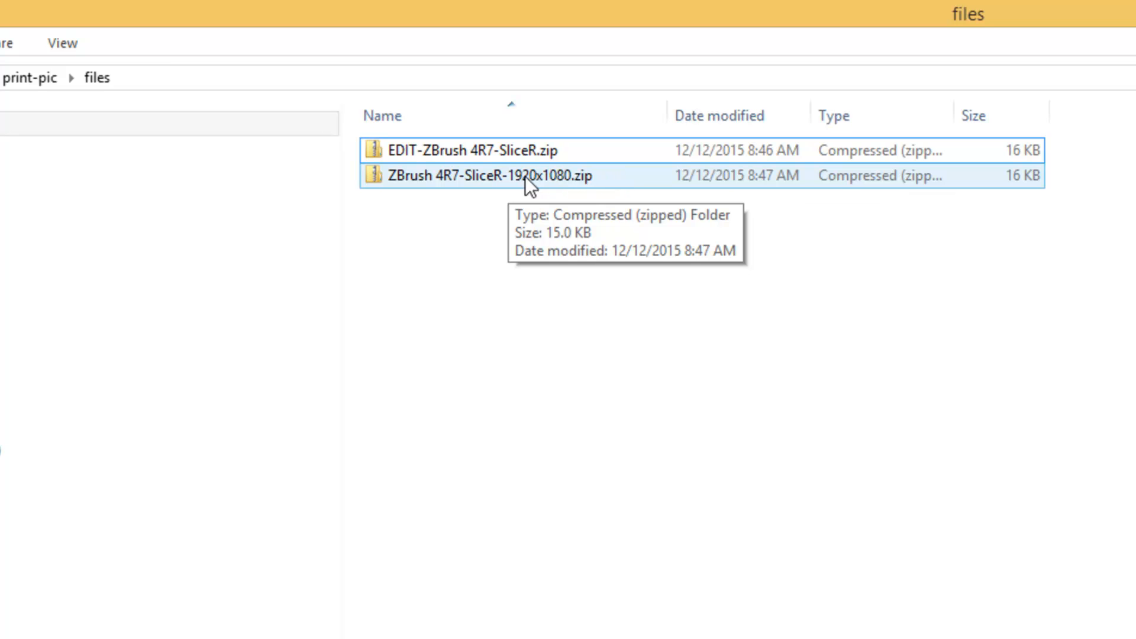
Examine the two SliceR zip archives and the plugin's .zsc file and data folder in ZPlugs64
left_click(473, 155)
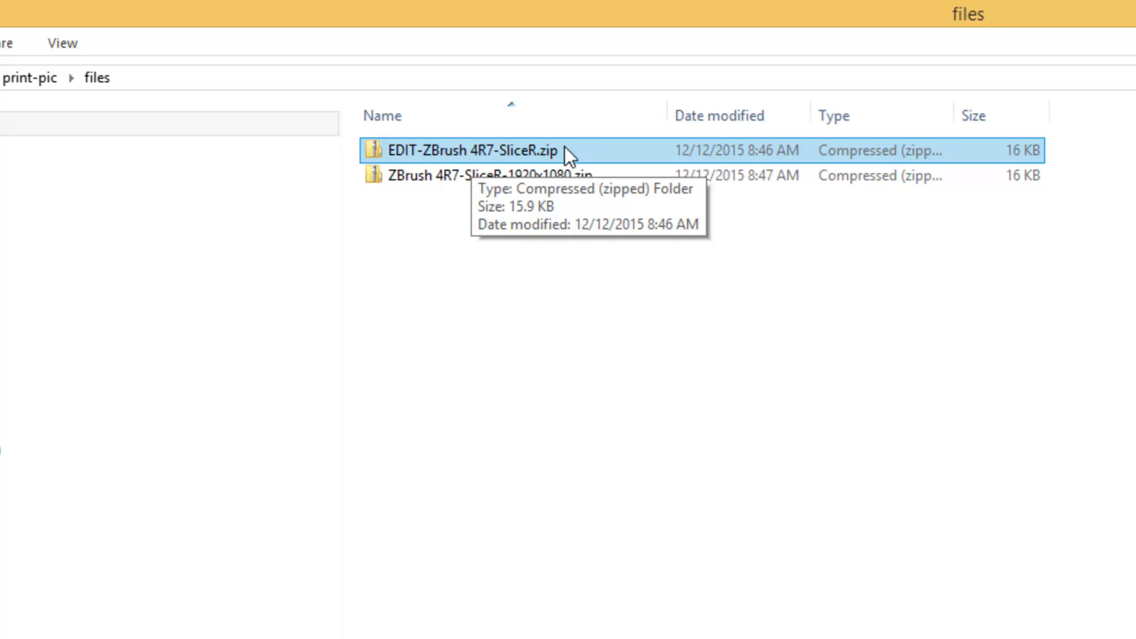
left_click(413, 247)
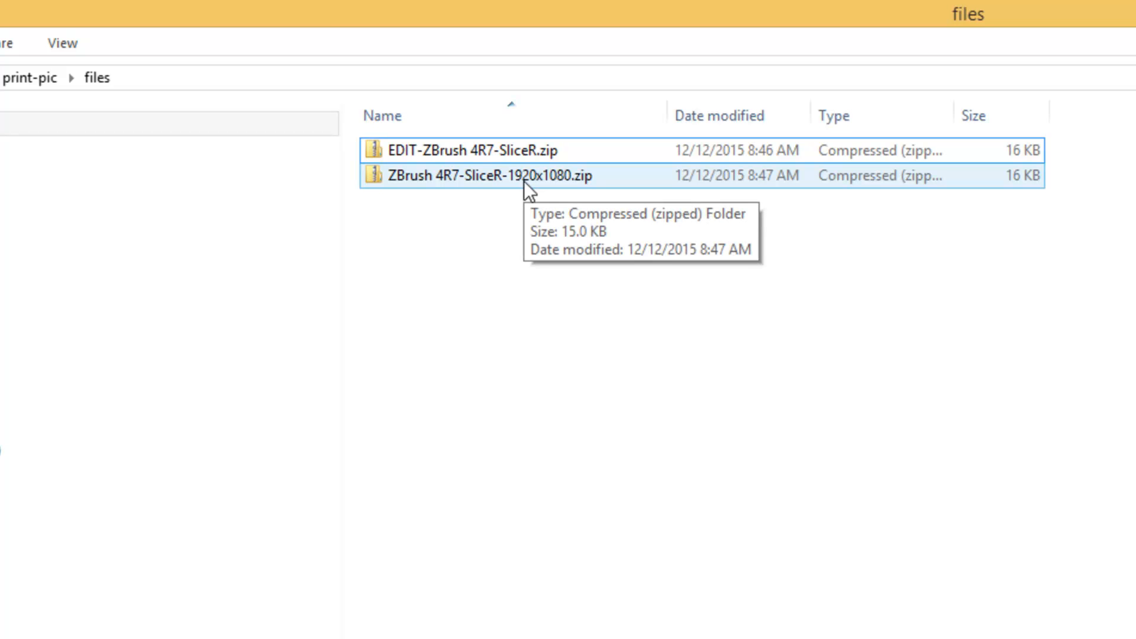
left_click(499, 155)
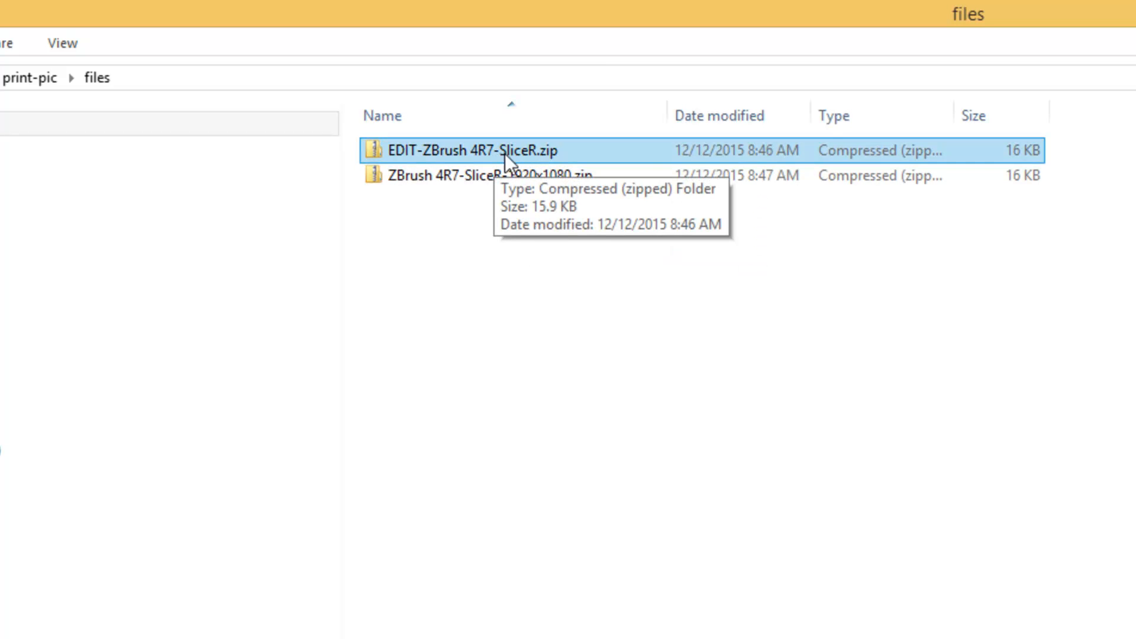
left_click(461, 255)
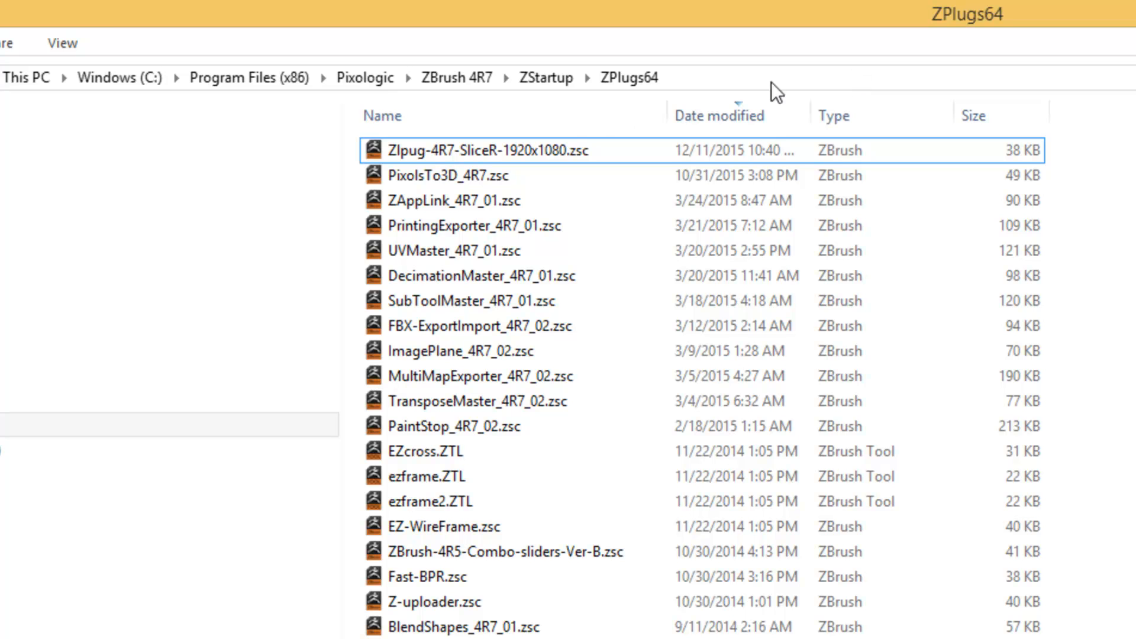
left_click(543, 142)
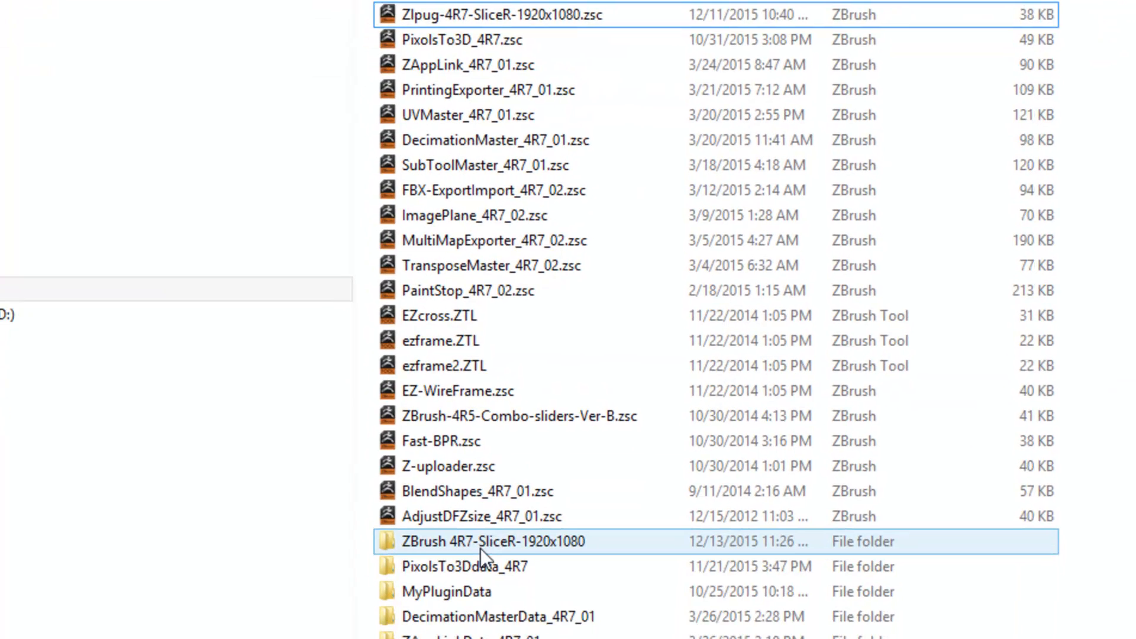
mouse_move(478, 572)
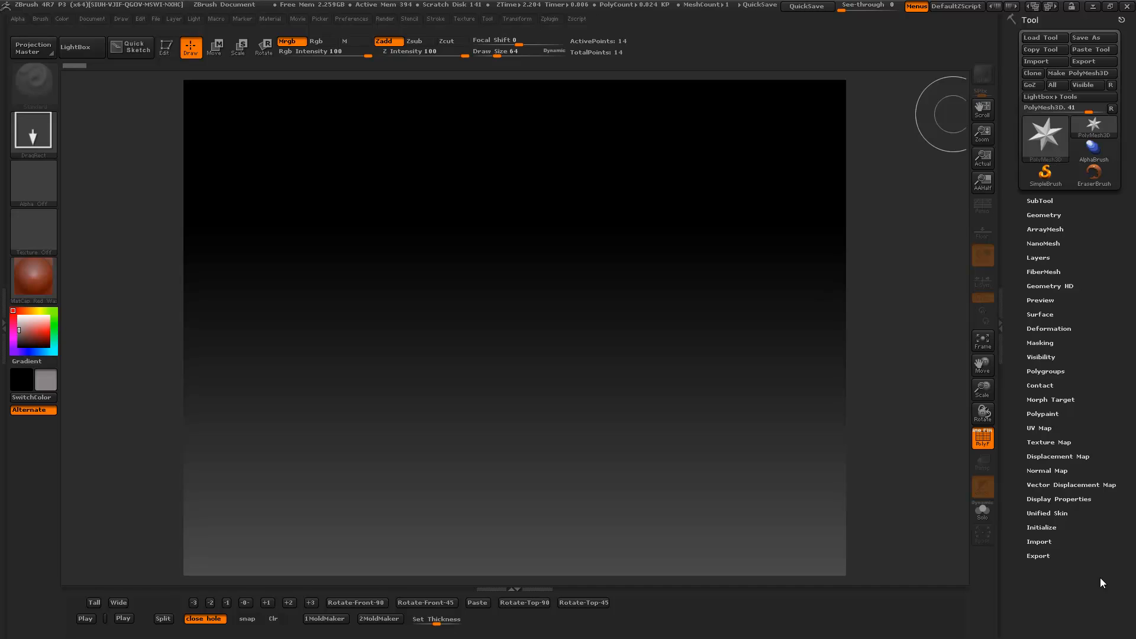
Switch to ZBrush and examine the 3D Print SliceR, Decimation Master and 3D Print Exporter plugin options
left_click(550, 19)
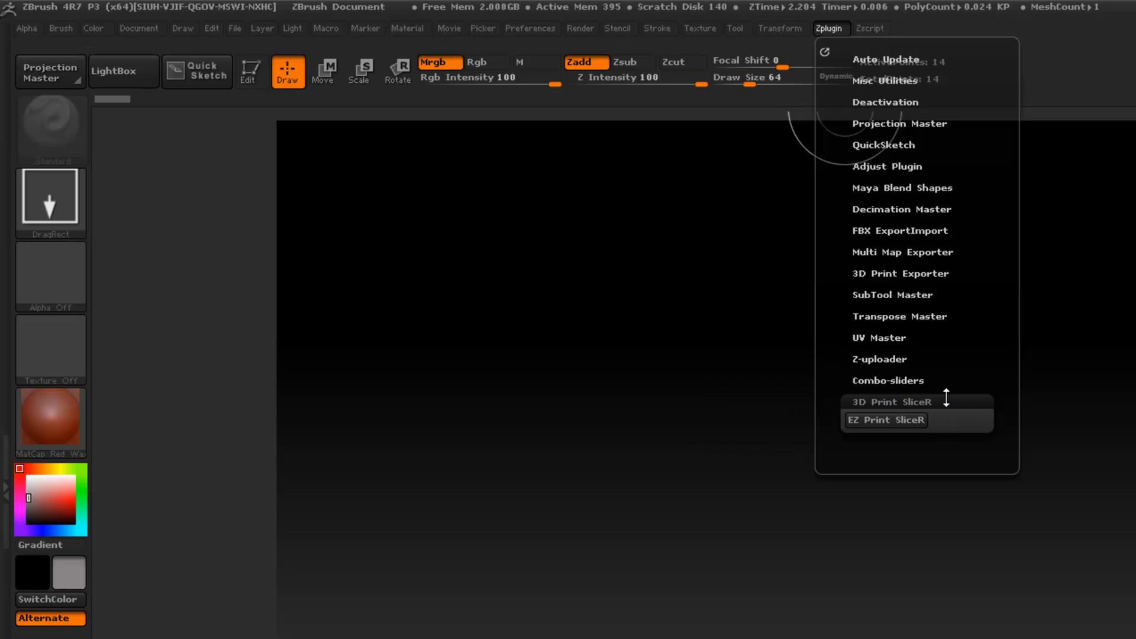
left_click(918, 402)
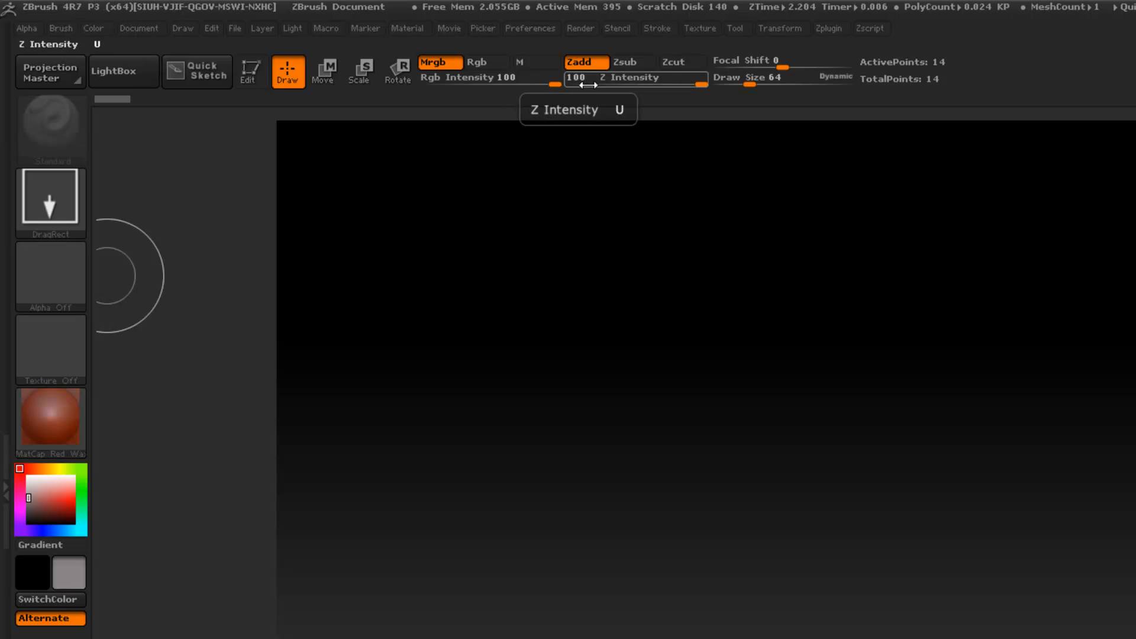
left_click(833, 35)
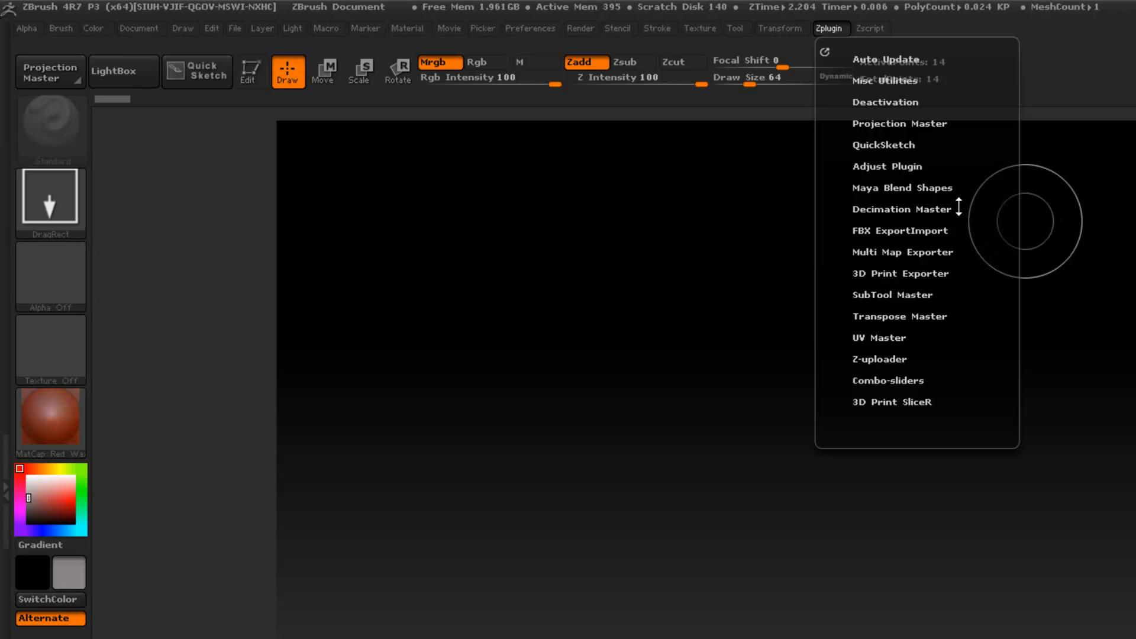
left_click(875, 210)
left_click_drag(843, 144, 854, 267)
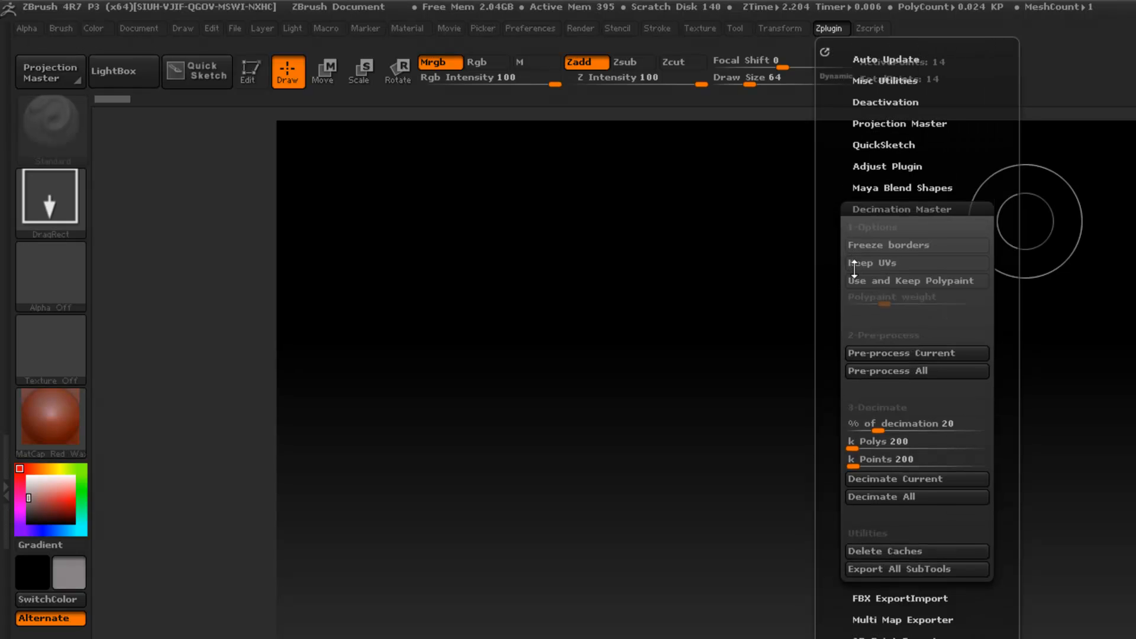
left_click(899, 209)
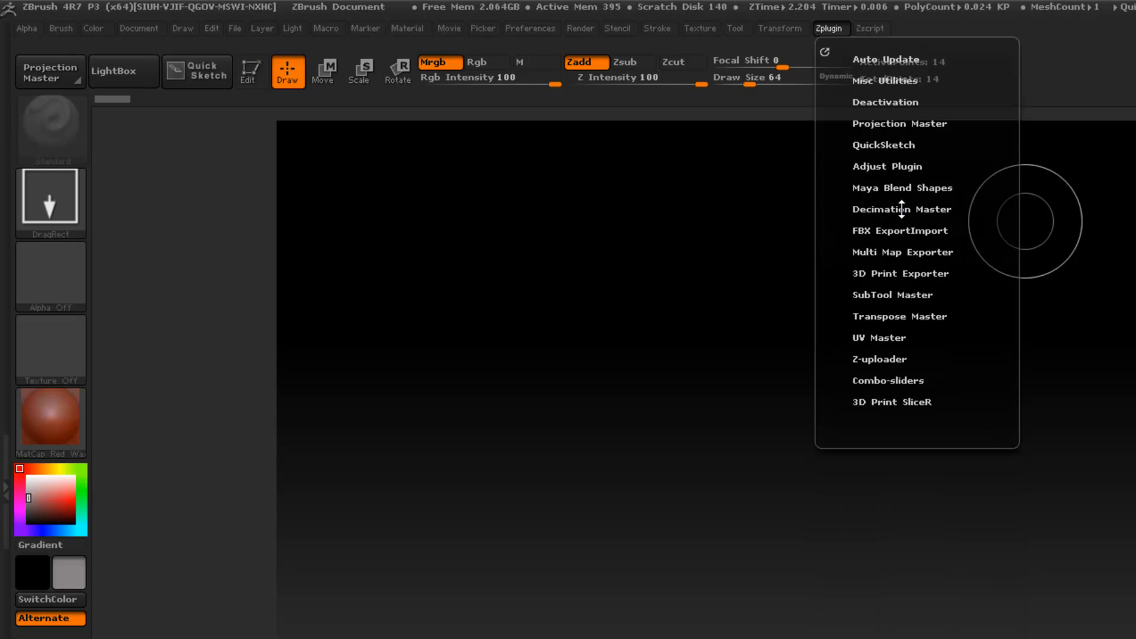
left_click(886, 274)
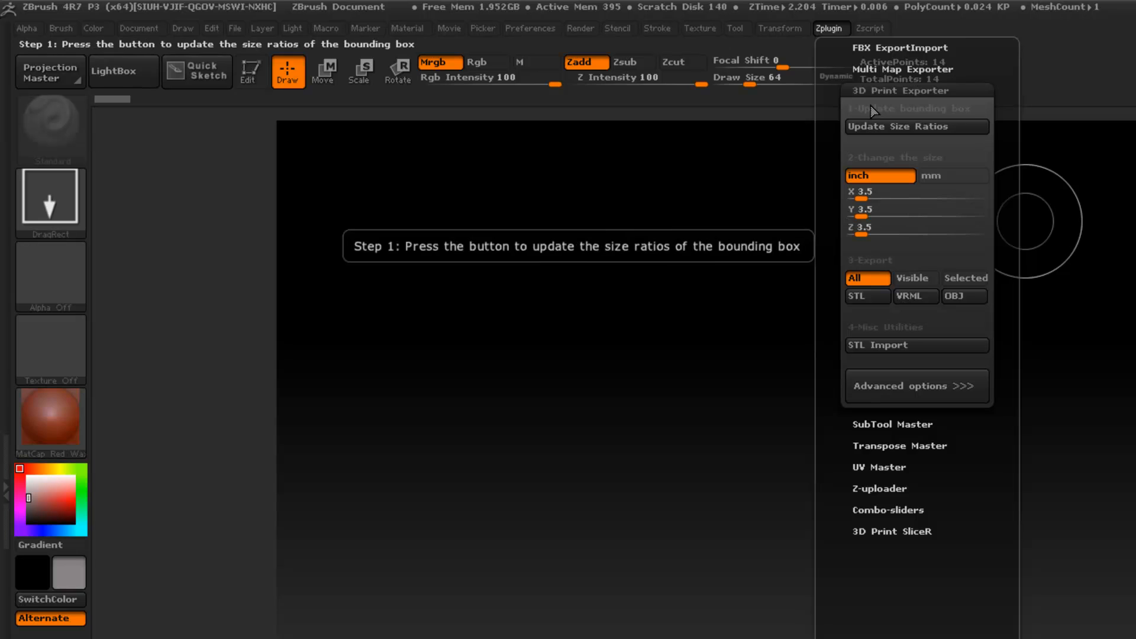
left_click(888, 89)
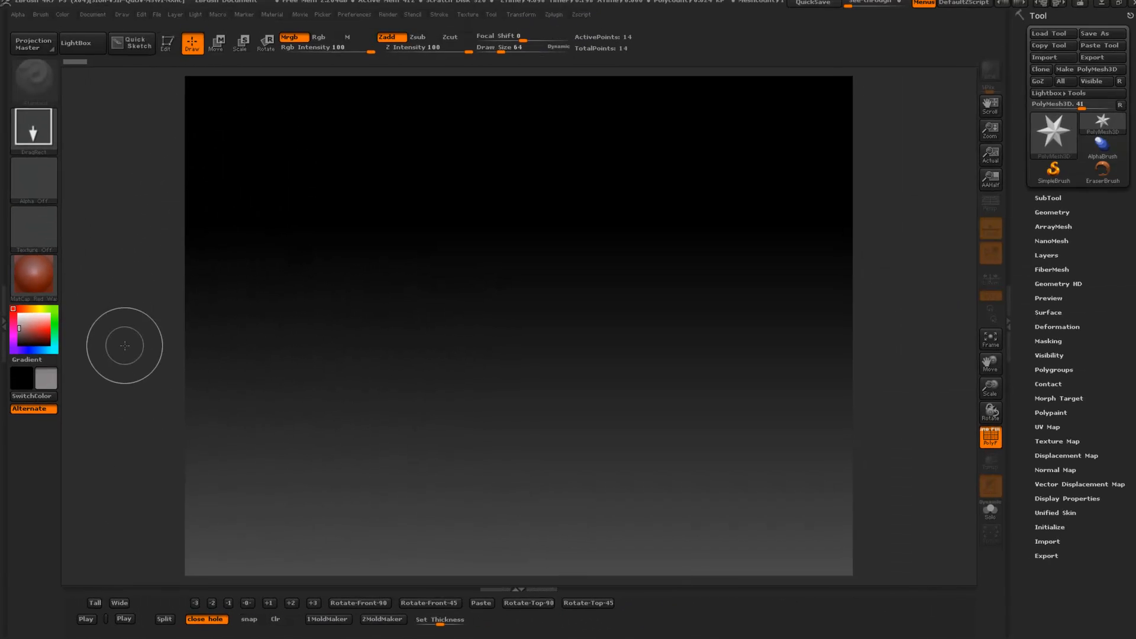
Load the circle.ZTL model from the LightBox tool library onto the canvas
left_click(75, 50)
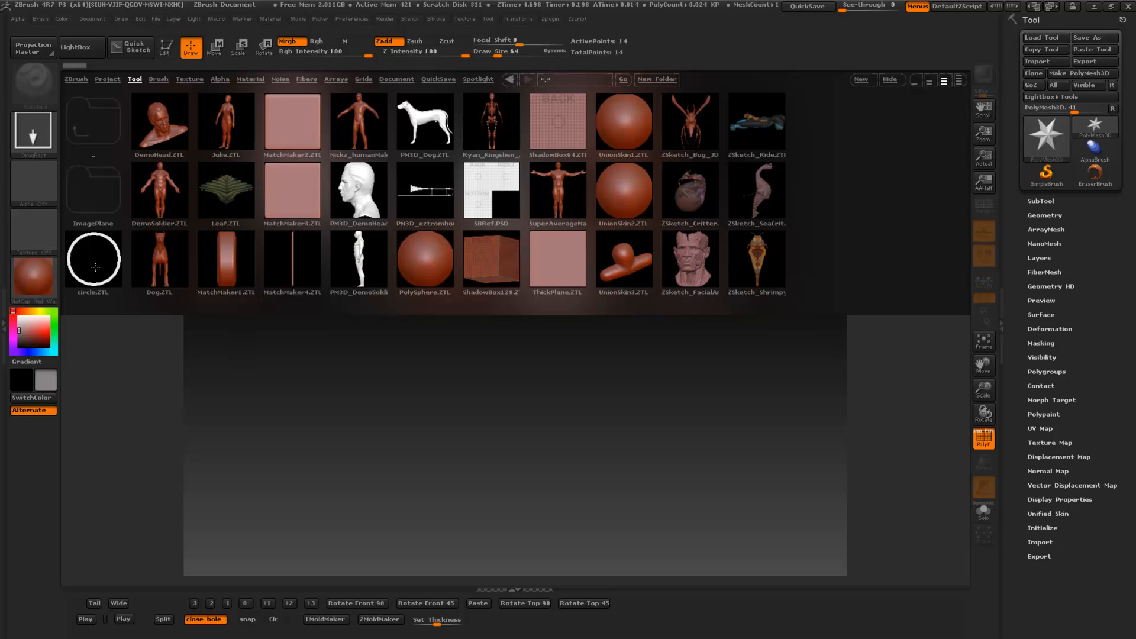
double_click(96, 266)
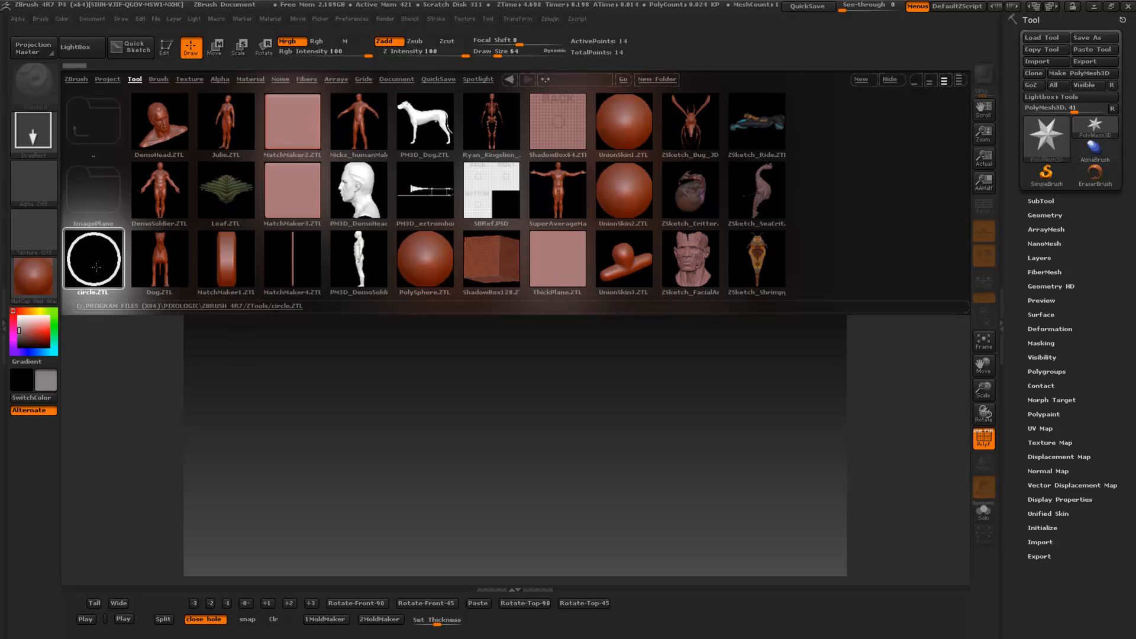
left_click(72, 51)
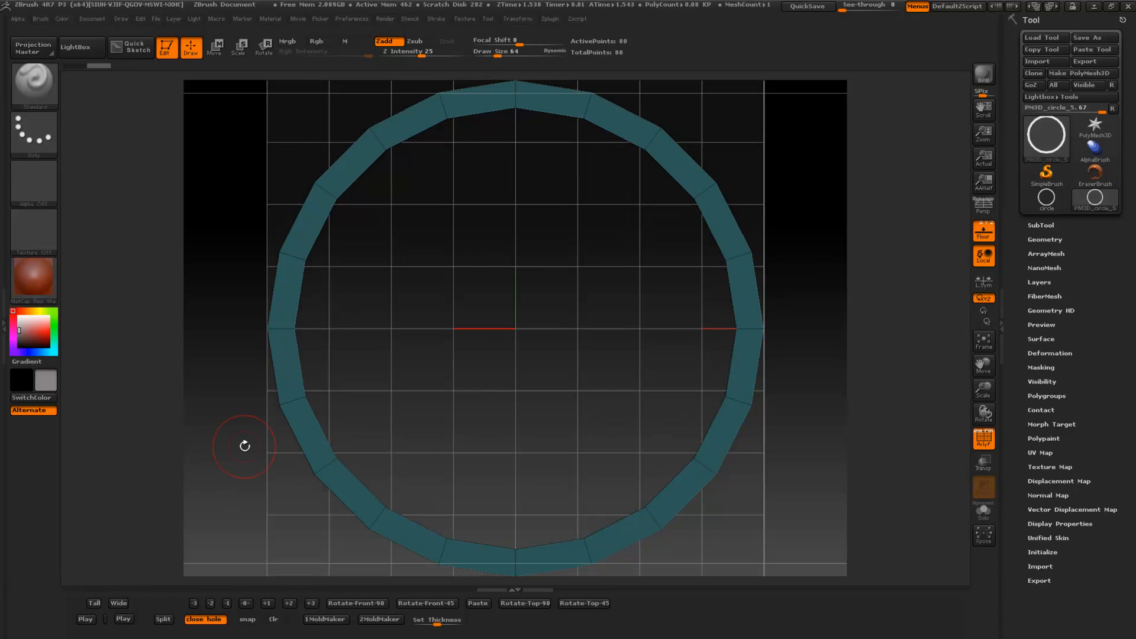
left_click_drag(984, 394, 985, 383)
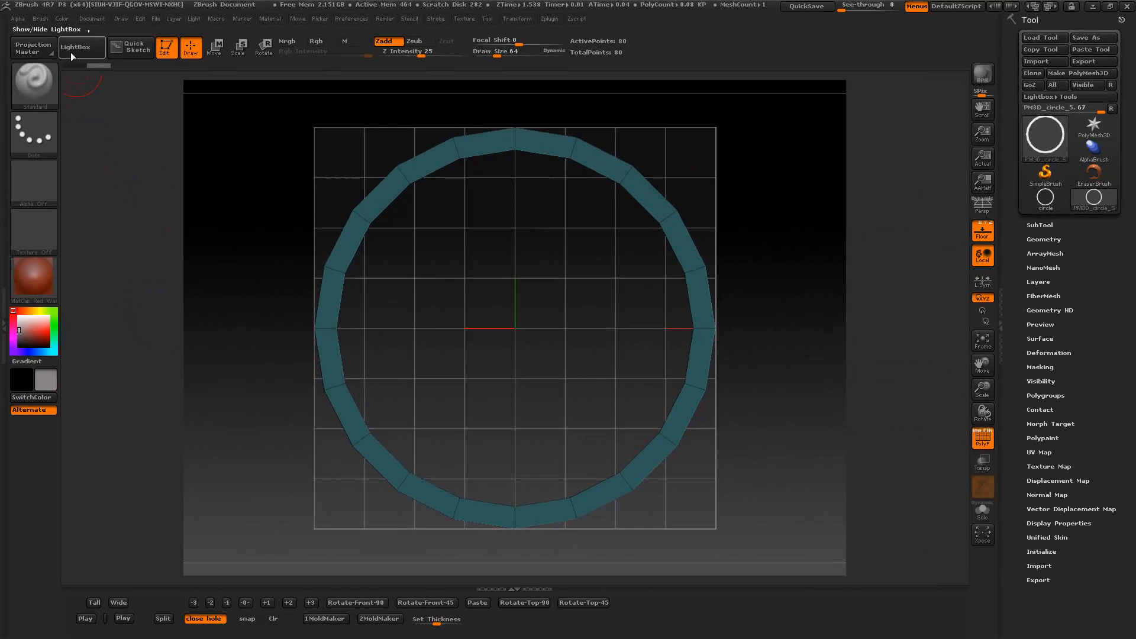
Load the DemoHead model from LightBox and fit it to the slicing grid by its width
left_click(71, 53)
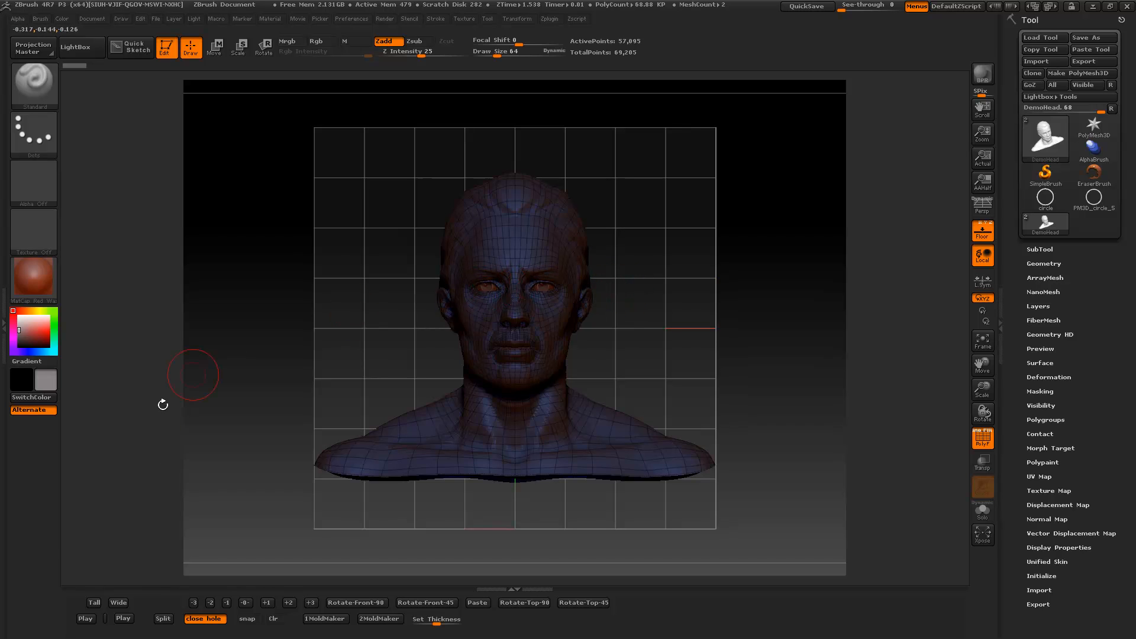
left_click(120, 604)
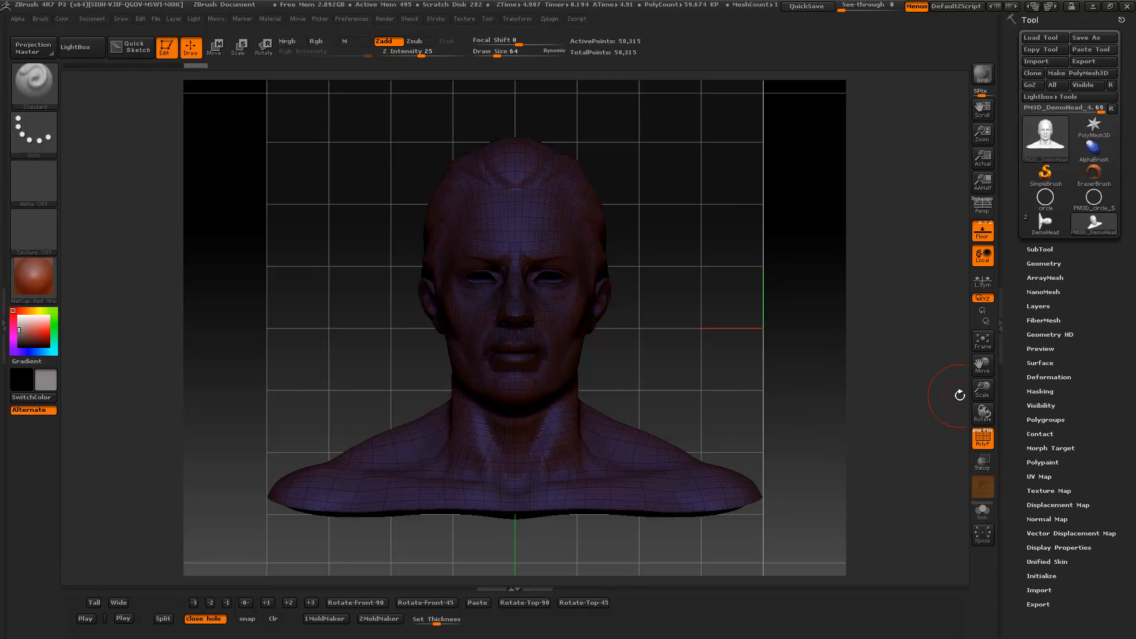
left_click_drag(982, 391, 979, 373)
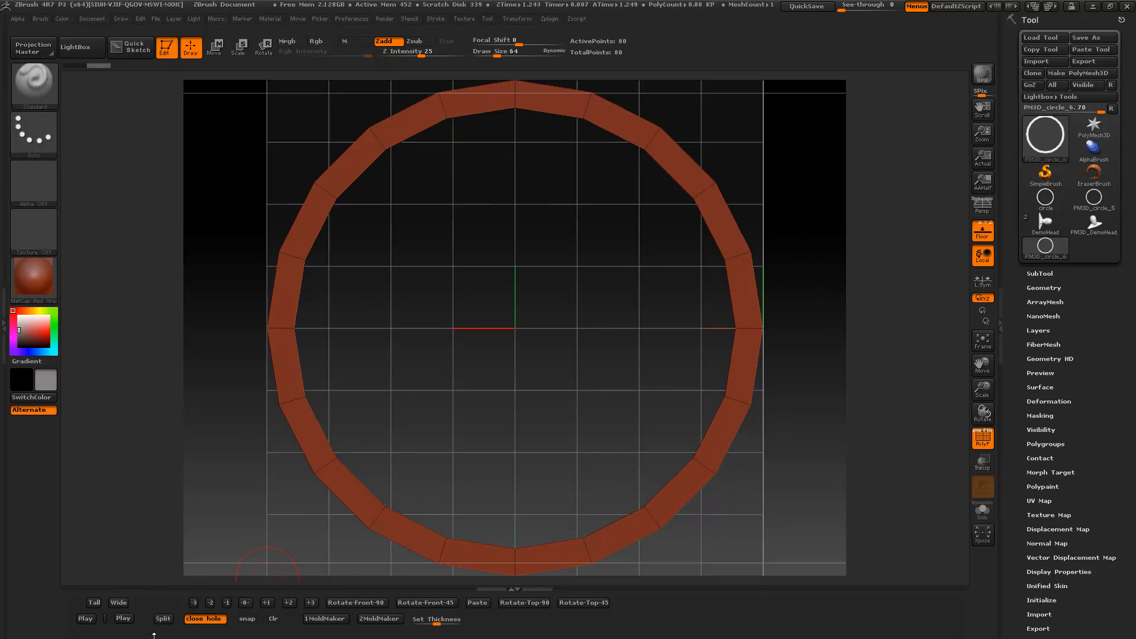
Slice the circle model at the 0 grid line, choosing Always OK for the non-undoable operation
left_click(244, 603)
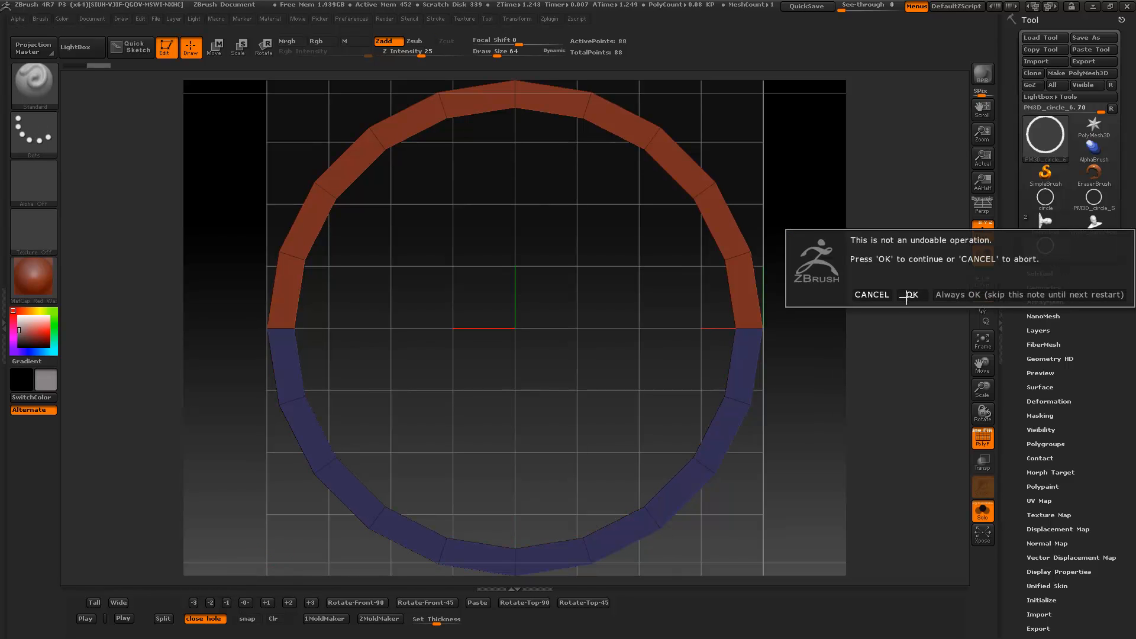
left_click(957, 296)
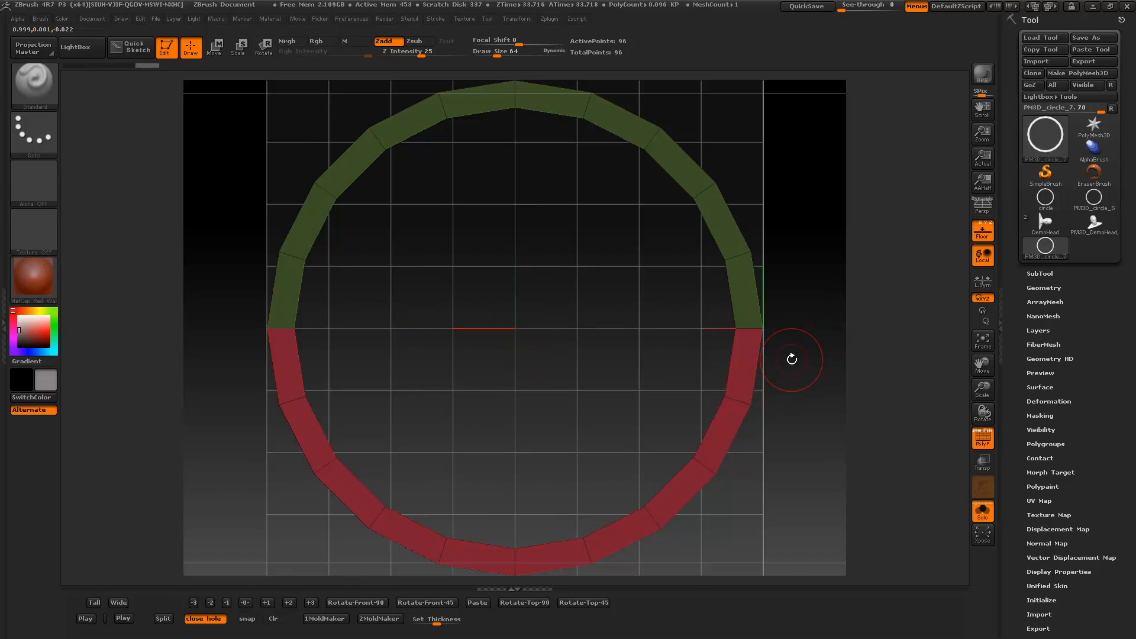
Isolate the circle's lower half to inspect its closed cut ends, and show the whole circle again
key("ctrl+shift")
left_click_drag(813, 363, 814, 464)
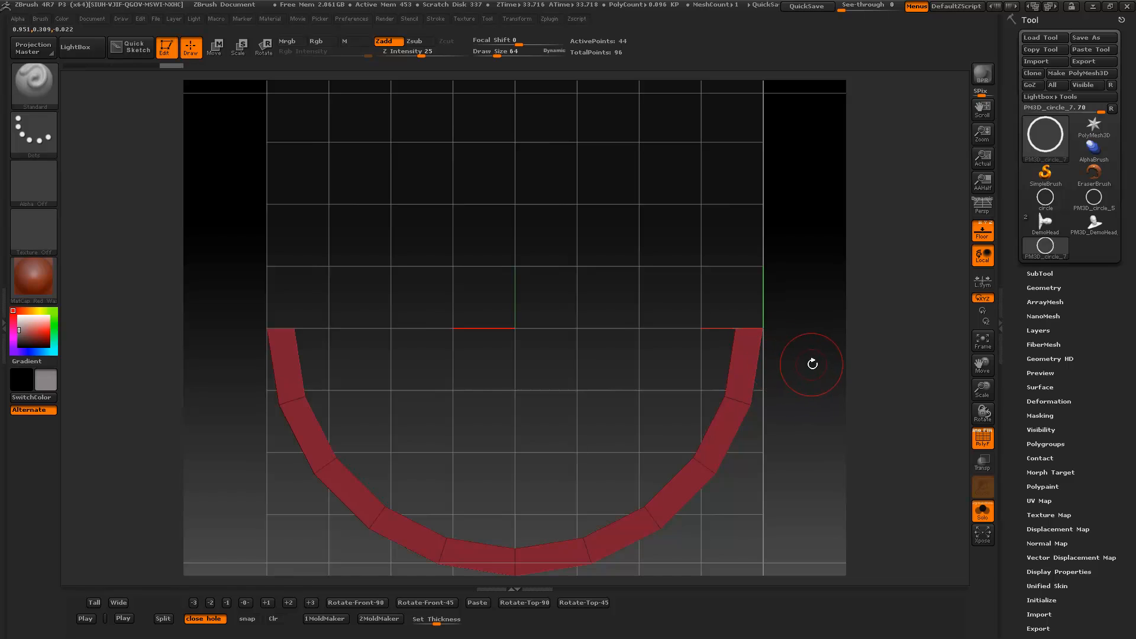
left_click_drag(355, 332, 462, 360)
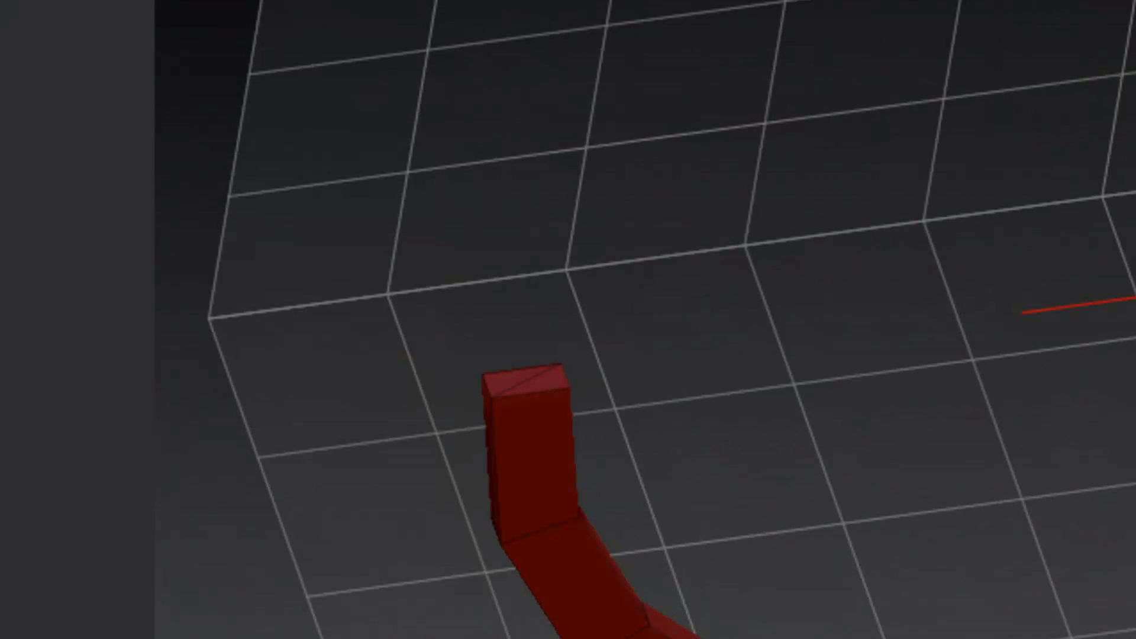
left_click_drag(826, 498, 825, 437)
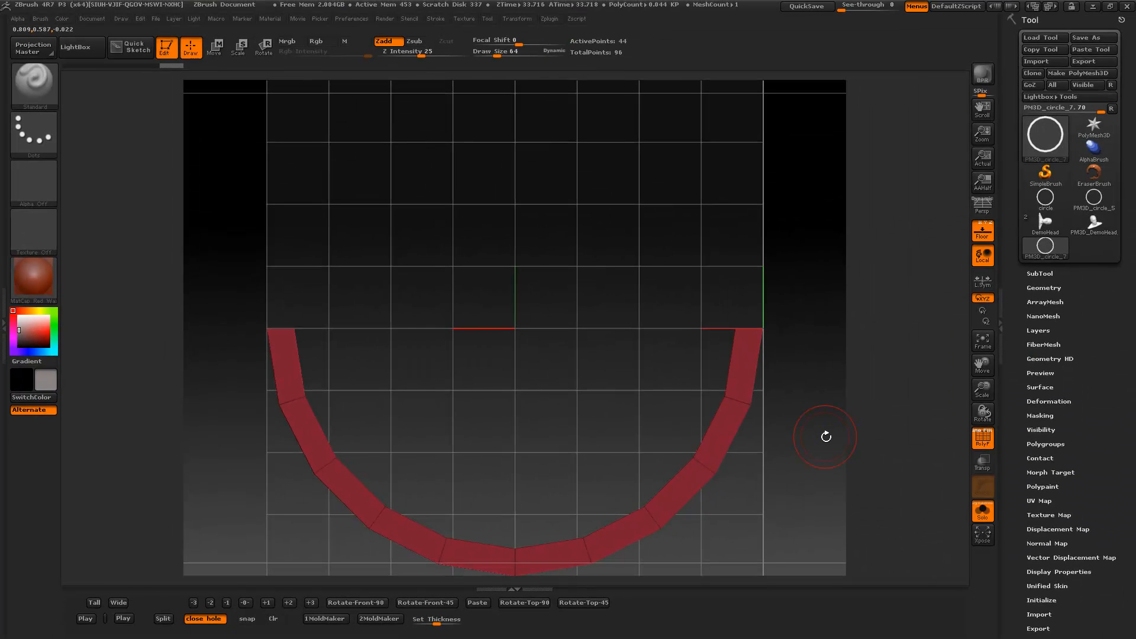
key("f")
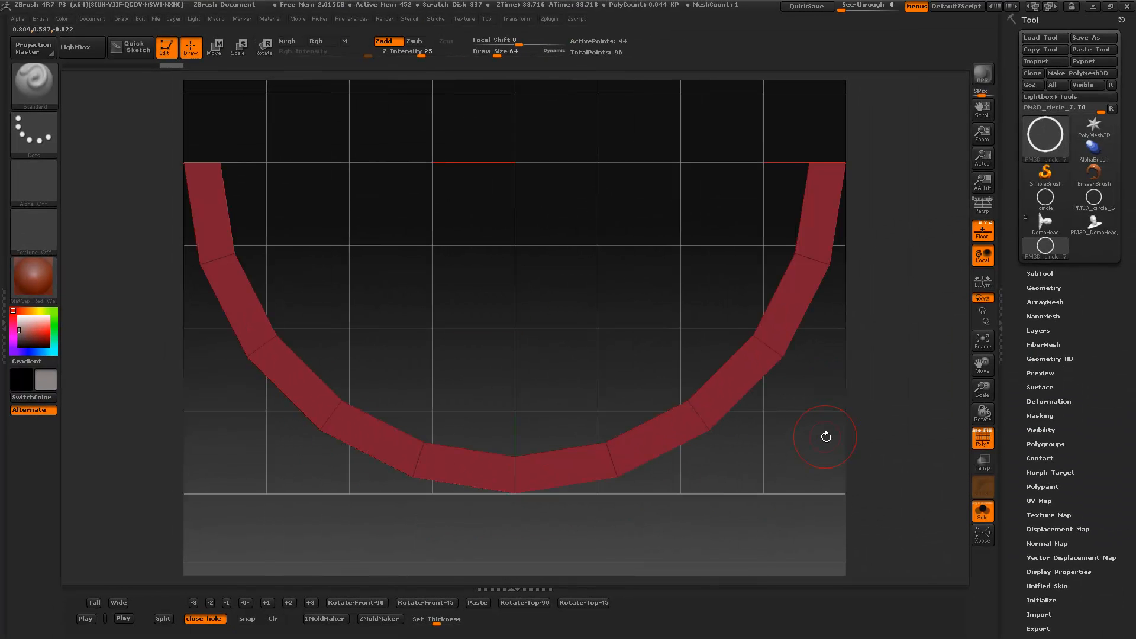
left_click(824, 430, "ctrl+shift")
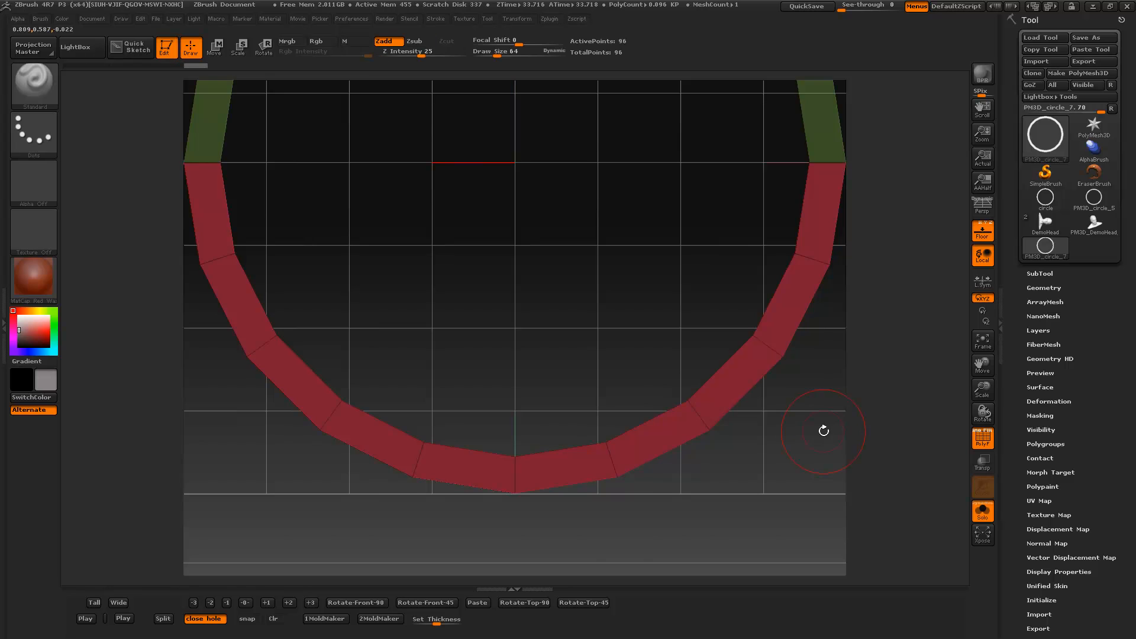
key("f")
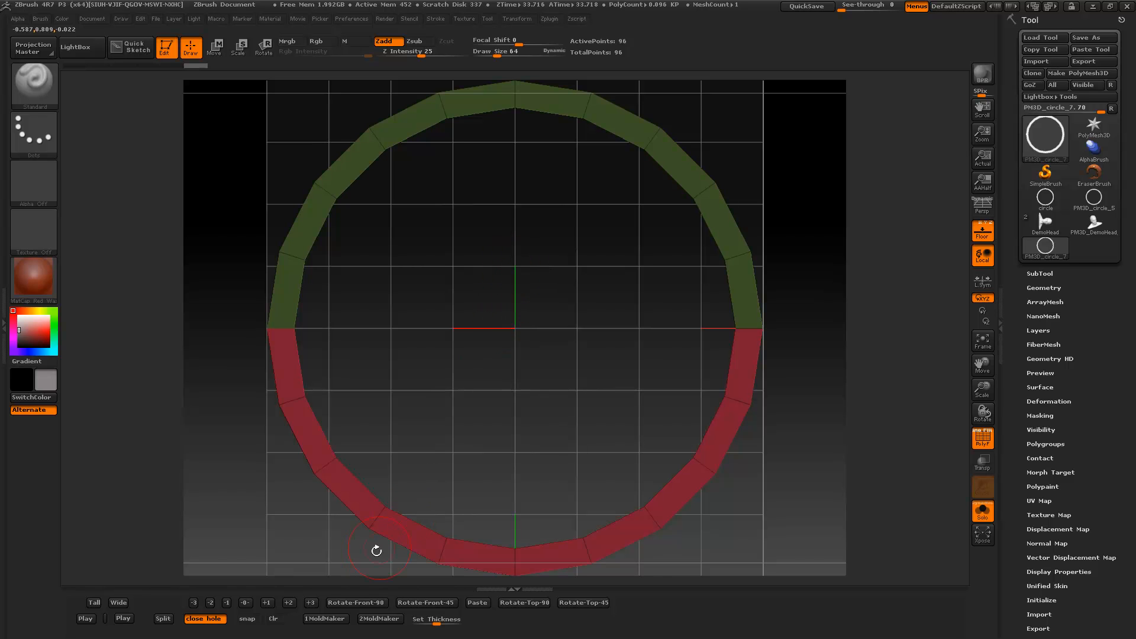
Slice the circle at the +1 grid line and check the band between 0 and +1 on its own
left_click(267, 603)
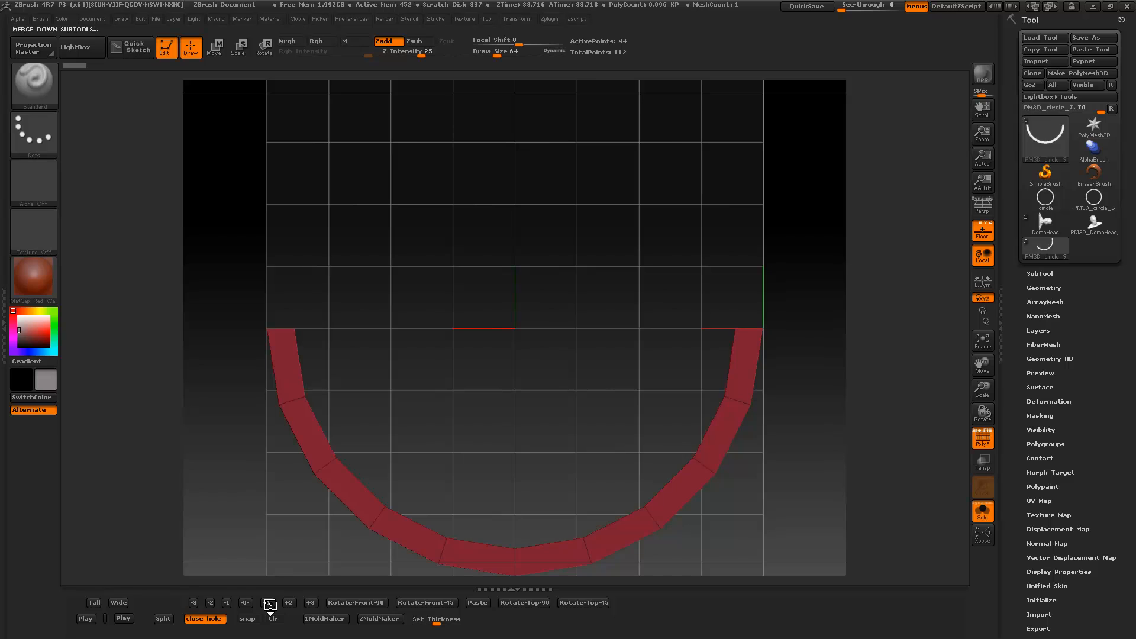
left_click(268, 602)
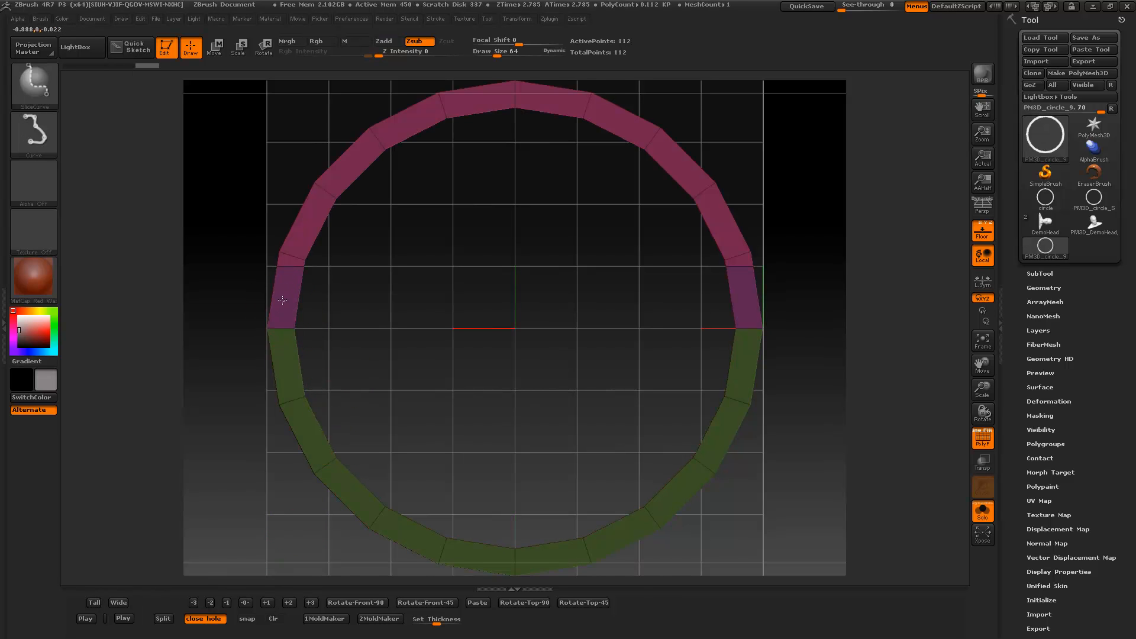
left_click(283, 300, "ctrl+shift")
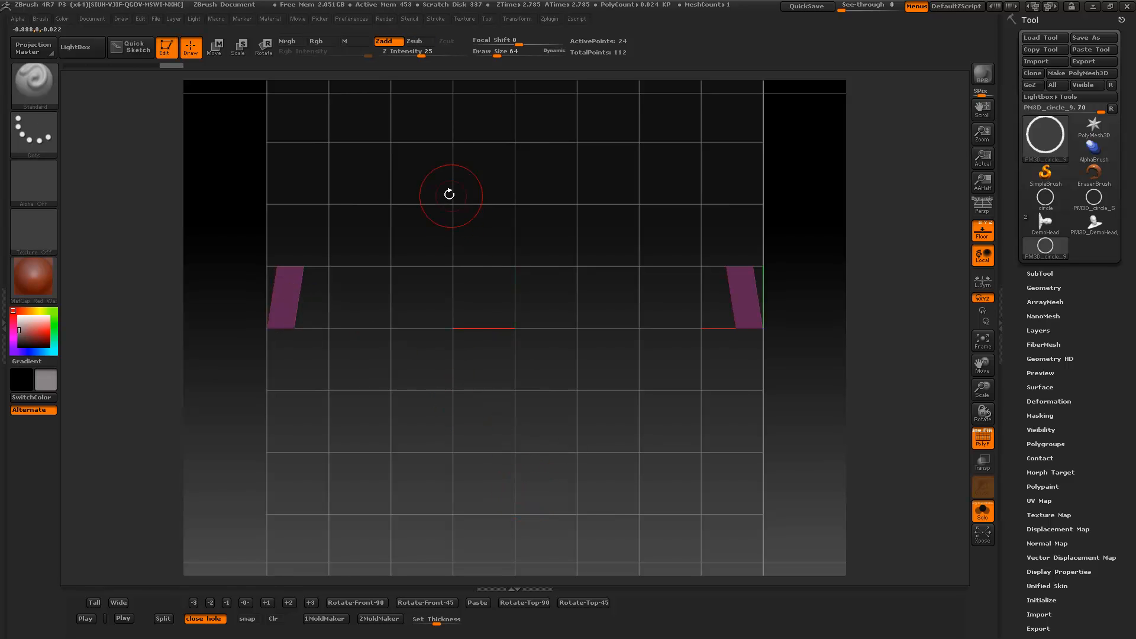
key("ctrl+shift")
left_click(817, 411, "ctrl+shift")
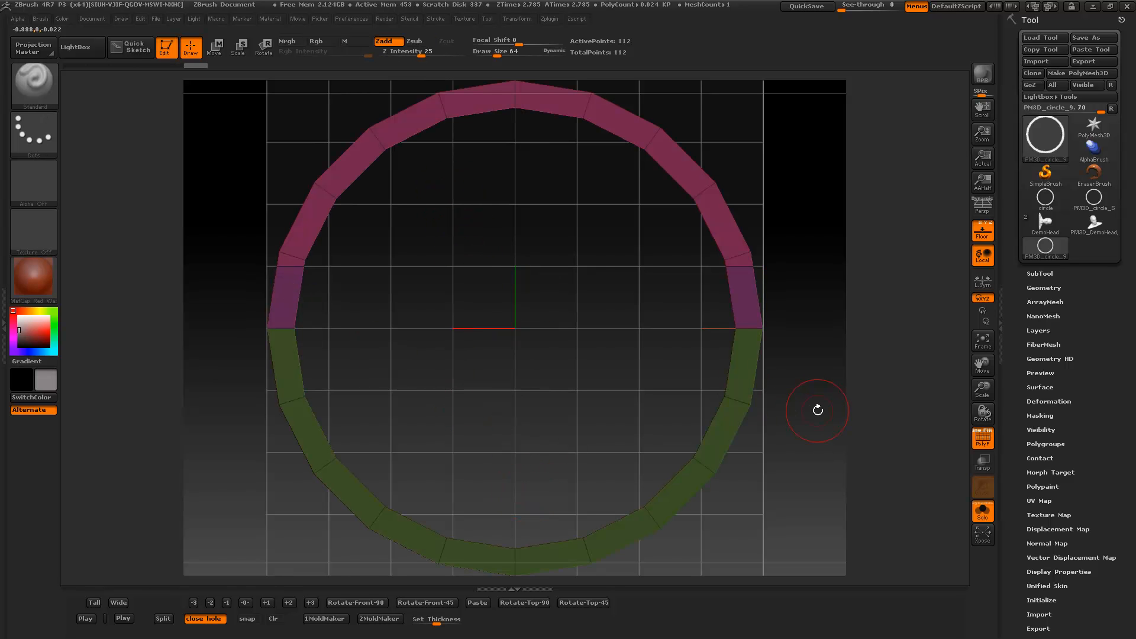
Slice the circle at the +2 grid line and check the band between +1 and +2 on its own
left_click(287, 604)
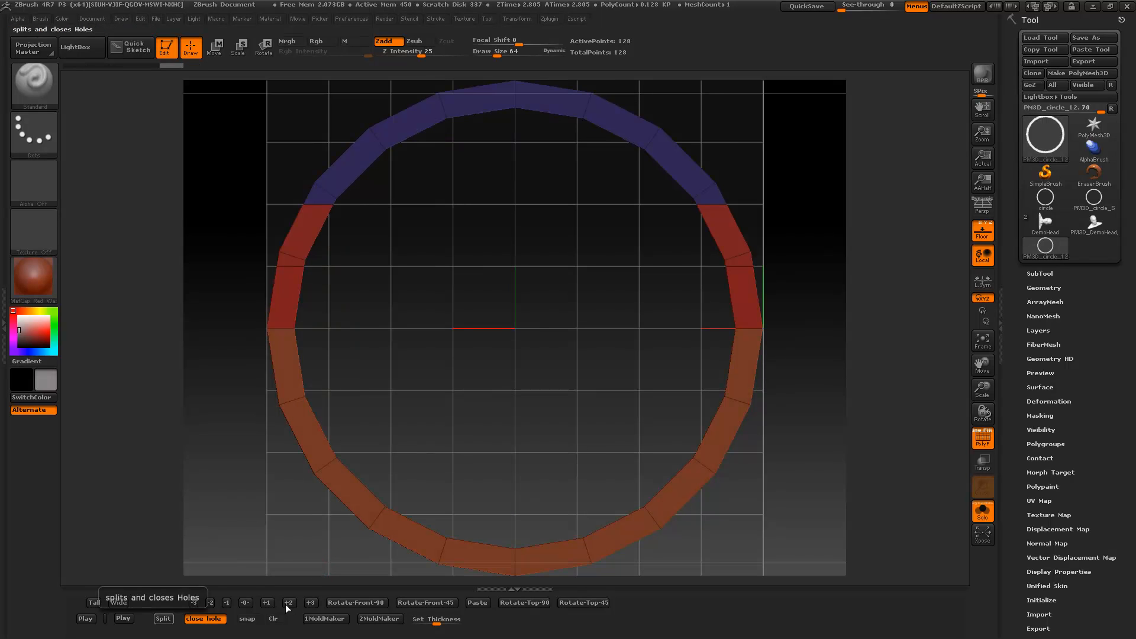
key("ctrl")
left_click(302, 237, "ctrl+shift")
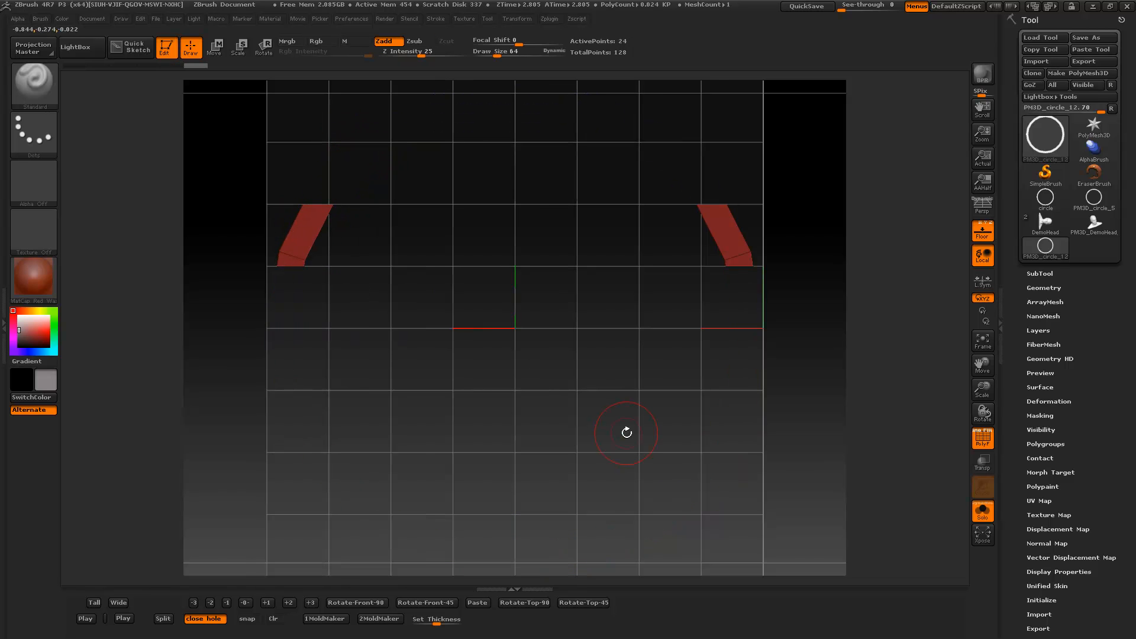
left_click(818, 446, "ctrl+shift")
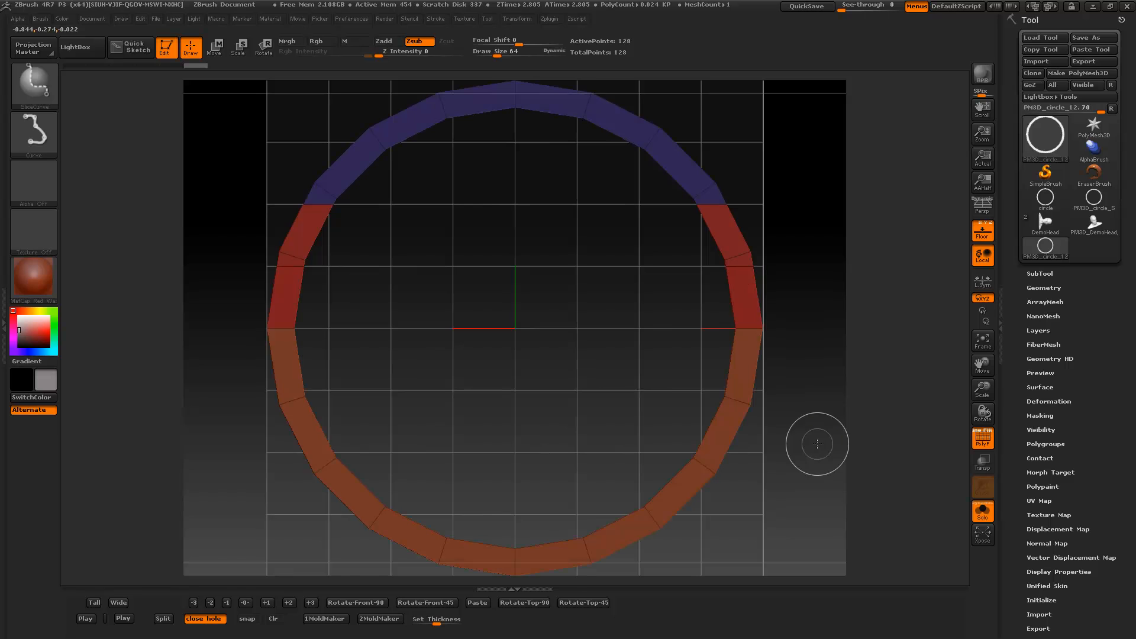
Slice the circle at the -1 and -2 grid lines
left_click(227, 602)
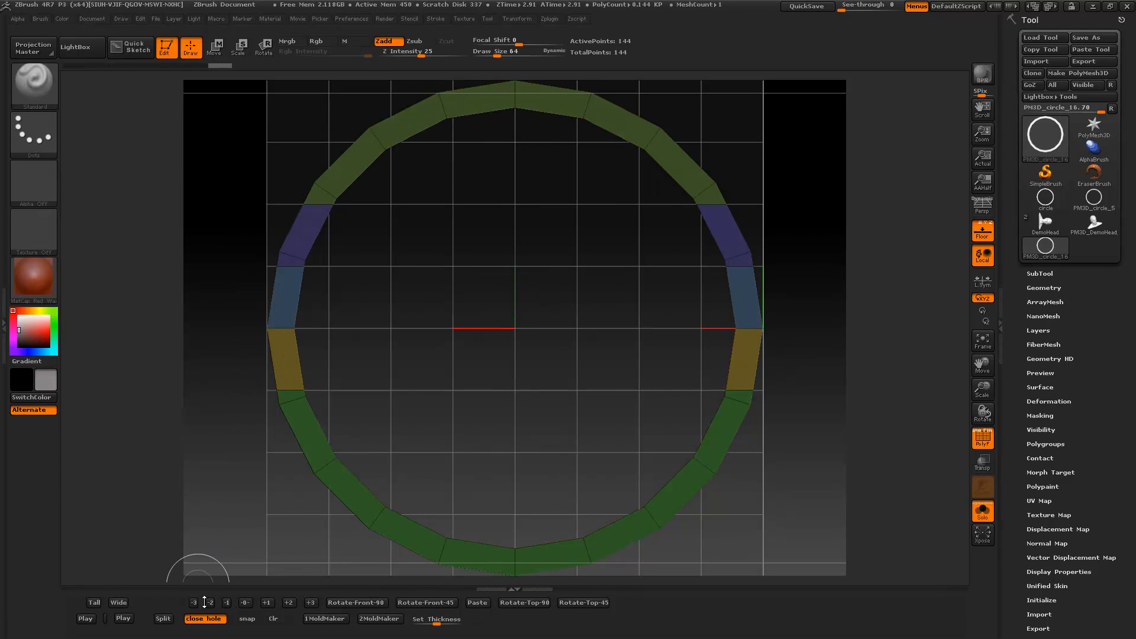
left_click(210, 603)
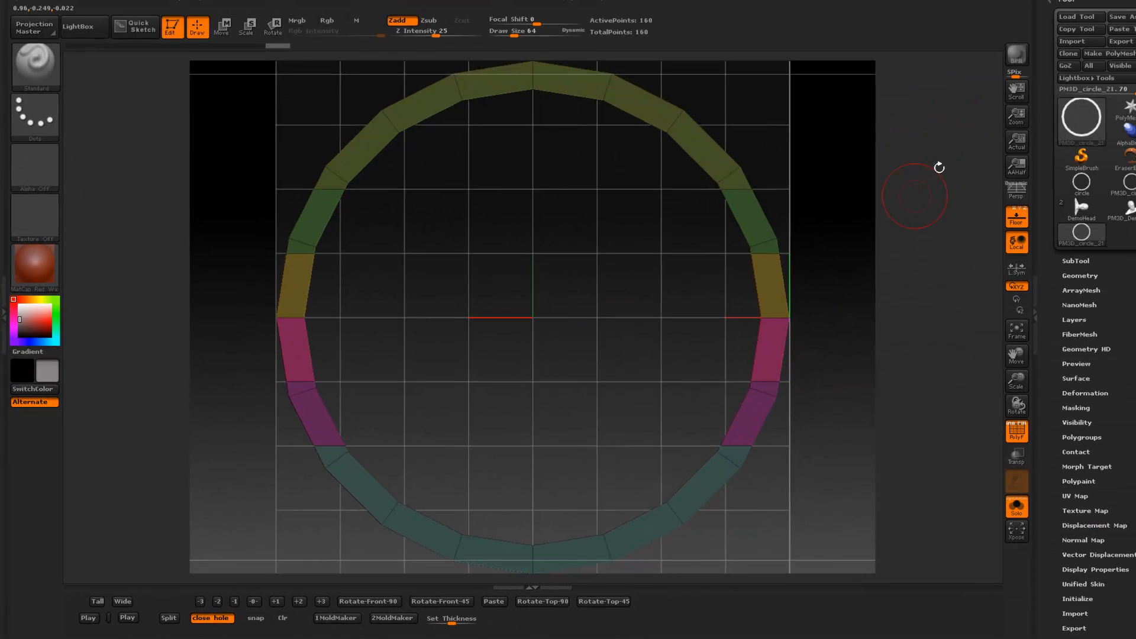
Paste the unsliced circle and cut it into quarters by slicing at 0, rotating the model 90 degrees from the front, and slicing at 0 again
left_click(485, 607)
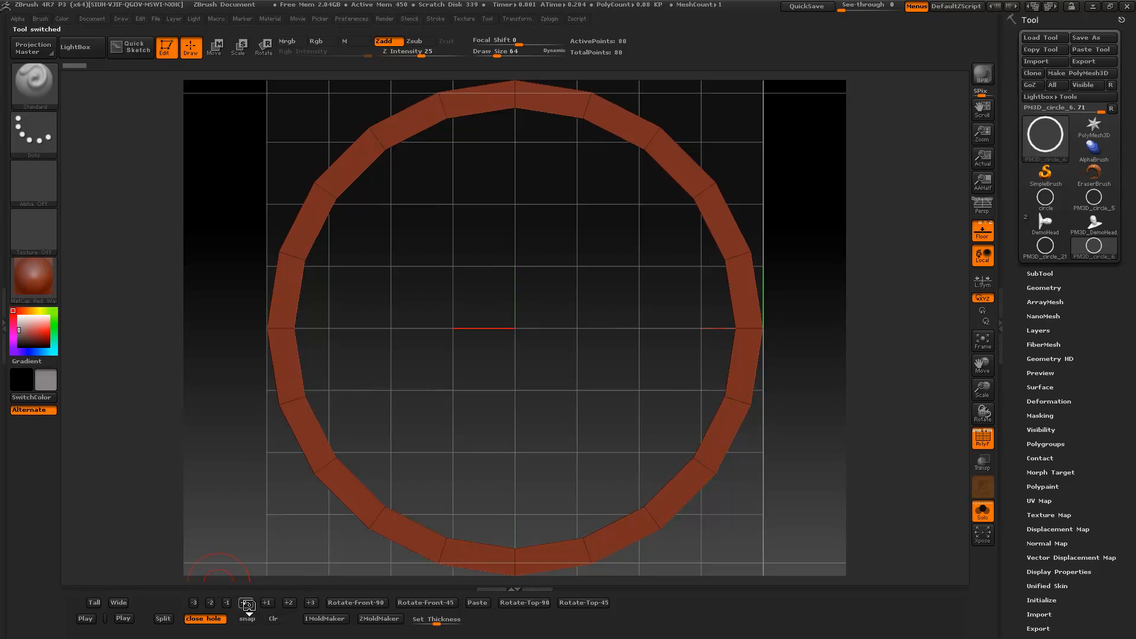
left_click(246, 603)
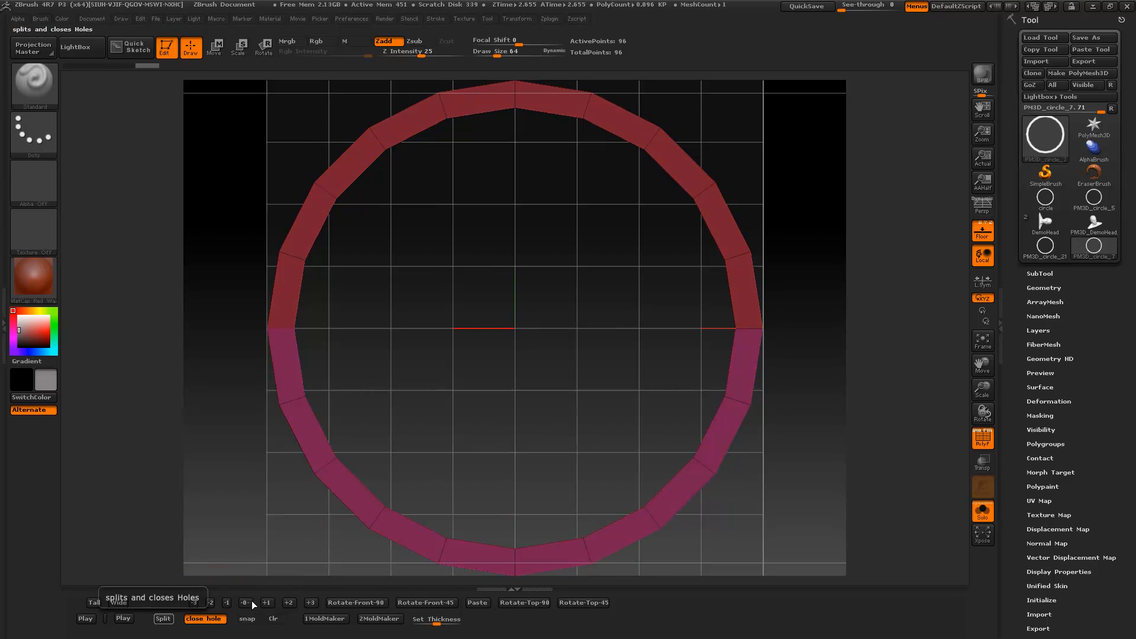
left_click(355, 602)
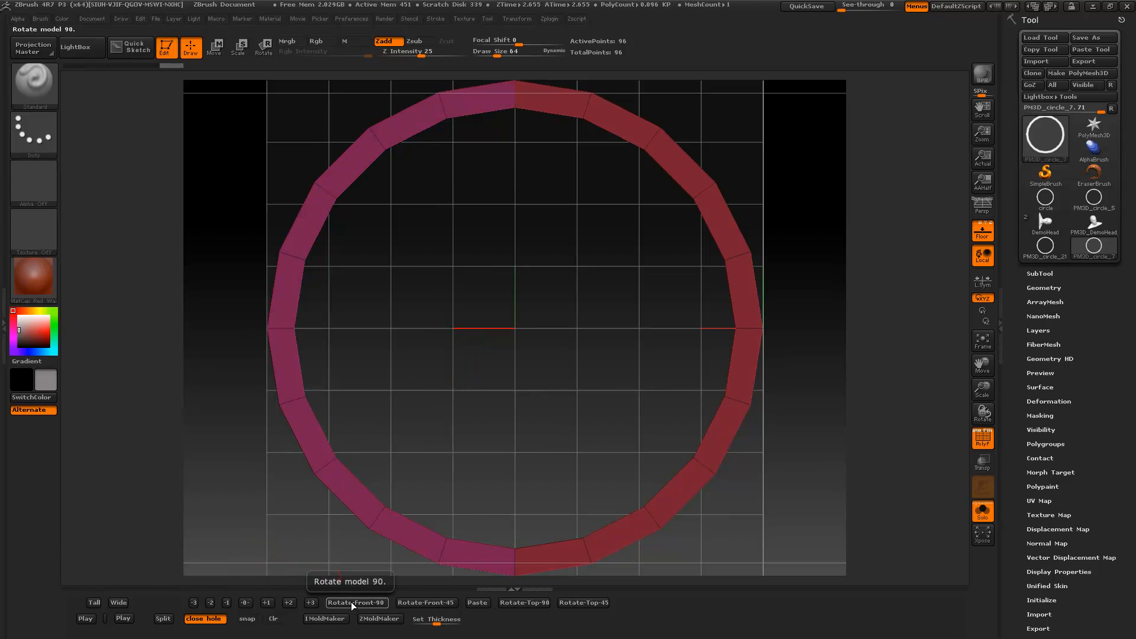
left_click(246, 603)
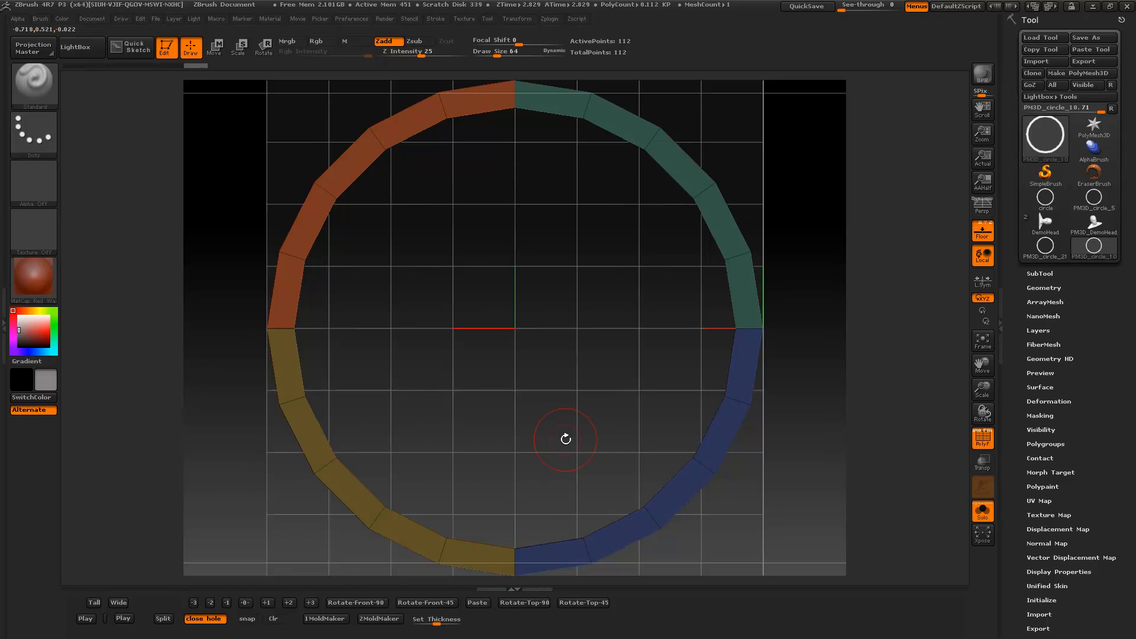
Rotate the circle edge-on with Rotate-Top-90, slice through its thickness at the 0 grid line, and turn it back to face the front
left_click(525, 603)
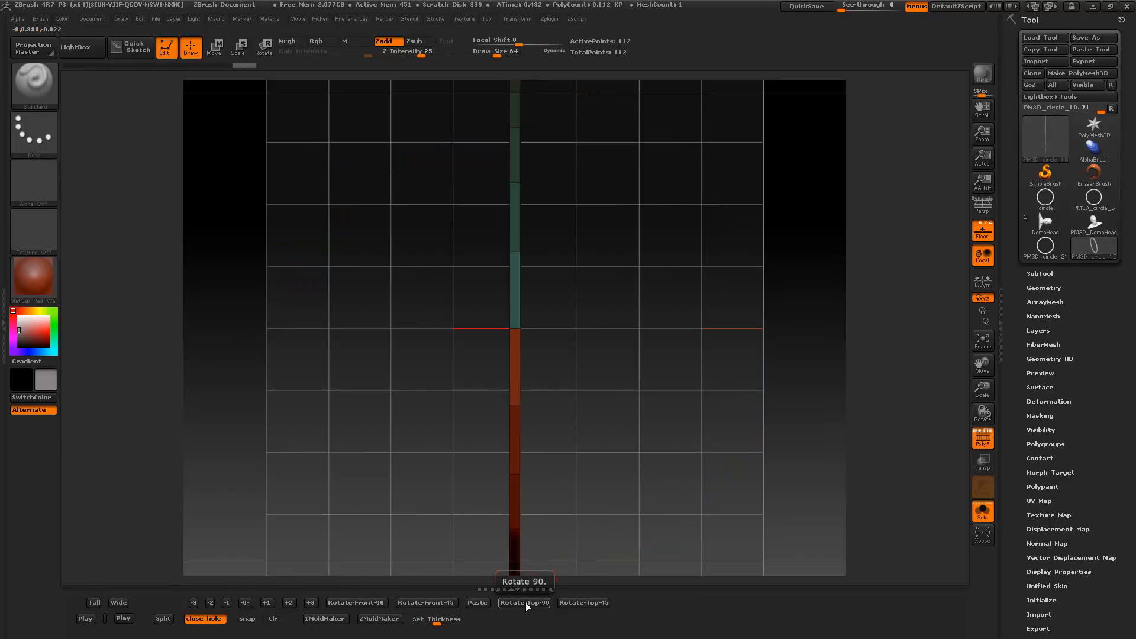
left_click(527, 602)
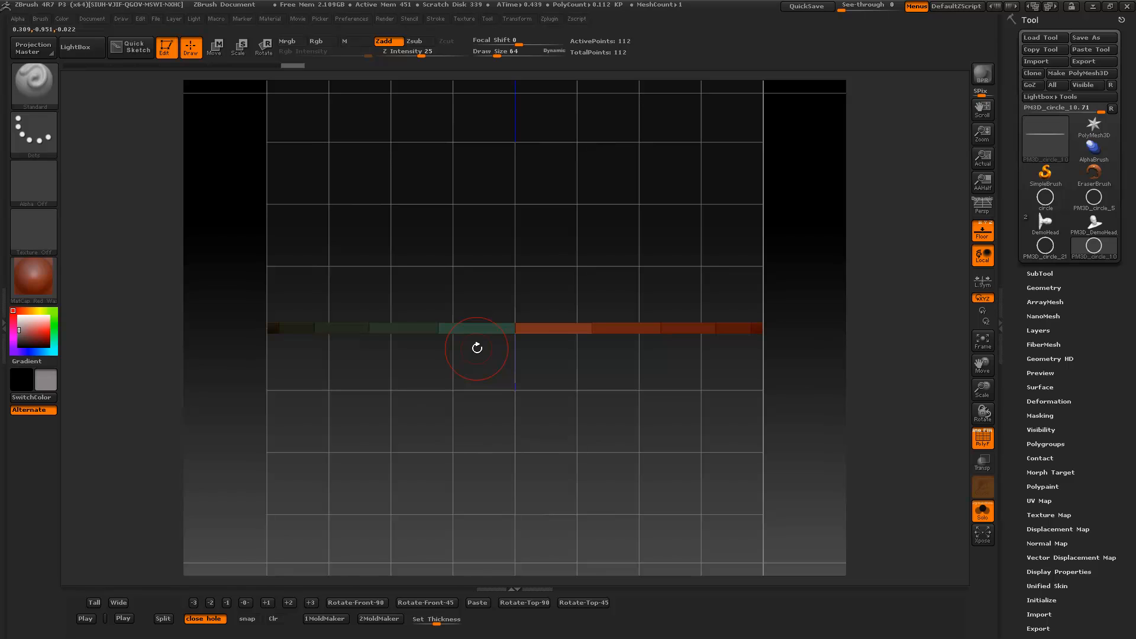
key("ctrl+shift")
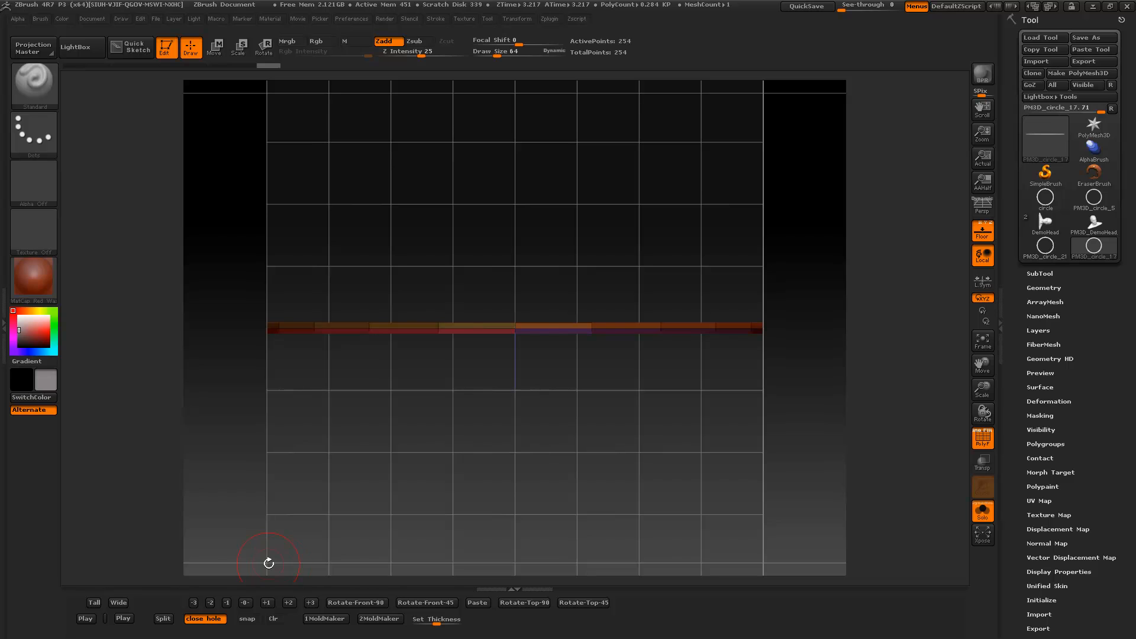
left_click(346, 603)
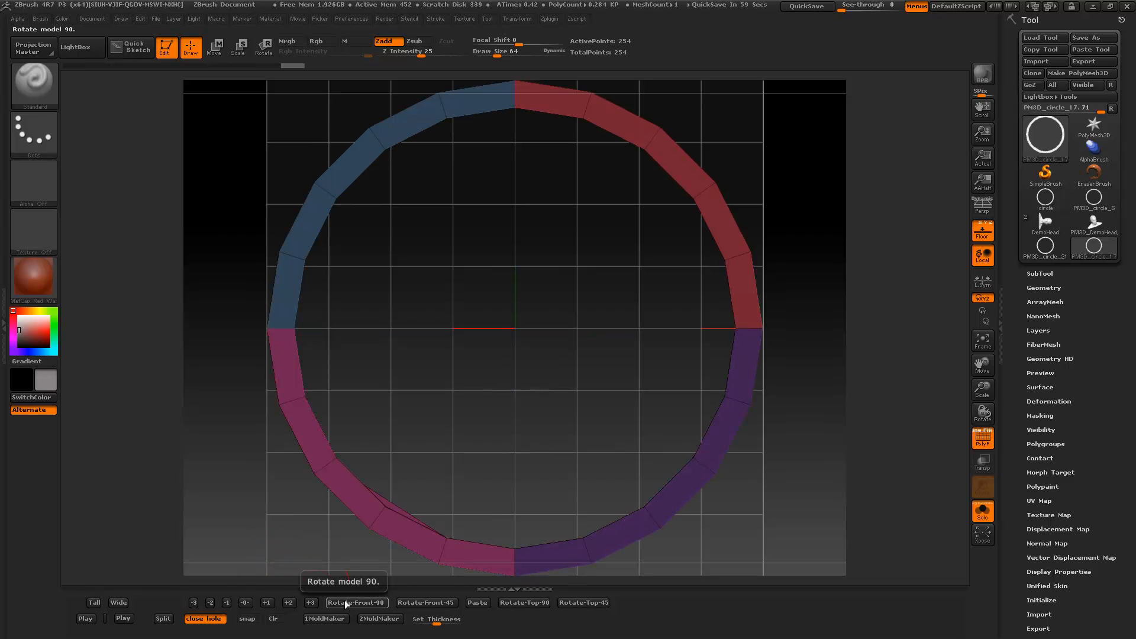
Examine the cut on the circle's lower-left quarter from an angle and check the model's SubTool list
mouse_move(520, 325)
left_mouse_down()
mouse_move(568, 336)
mouse_move(520, 341)
left_mouse_up()
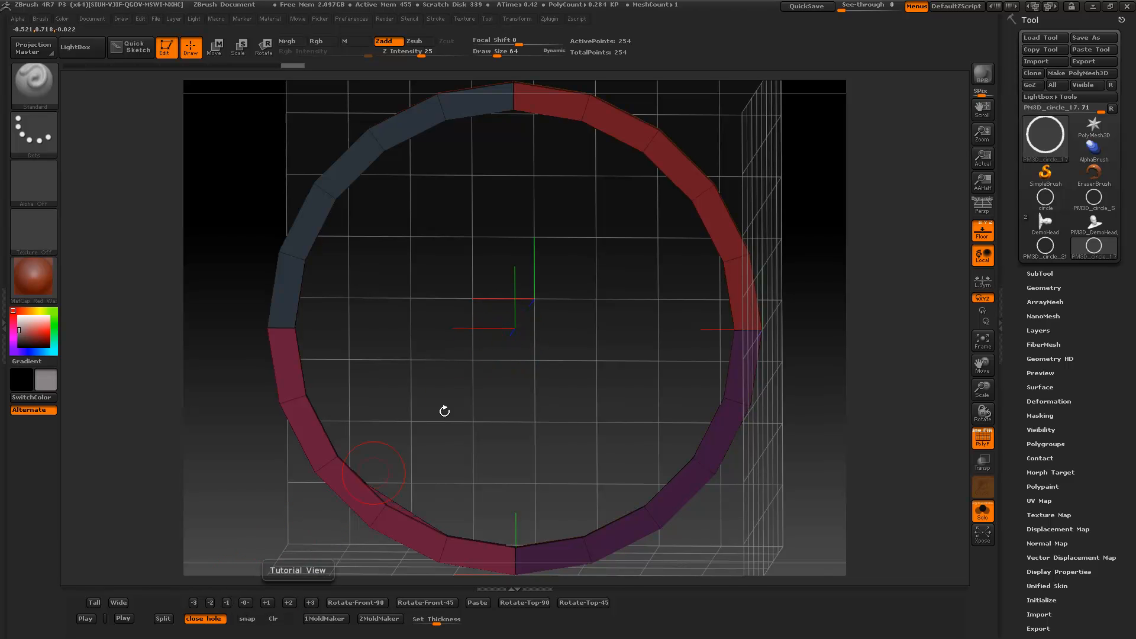
mouse_move(464, 393)
left_mouse_down()
mouse_move(491, 395)
mouse_move(479, 394)
left_mouse_up()
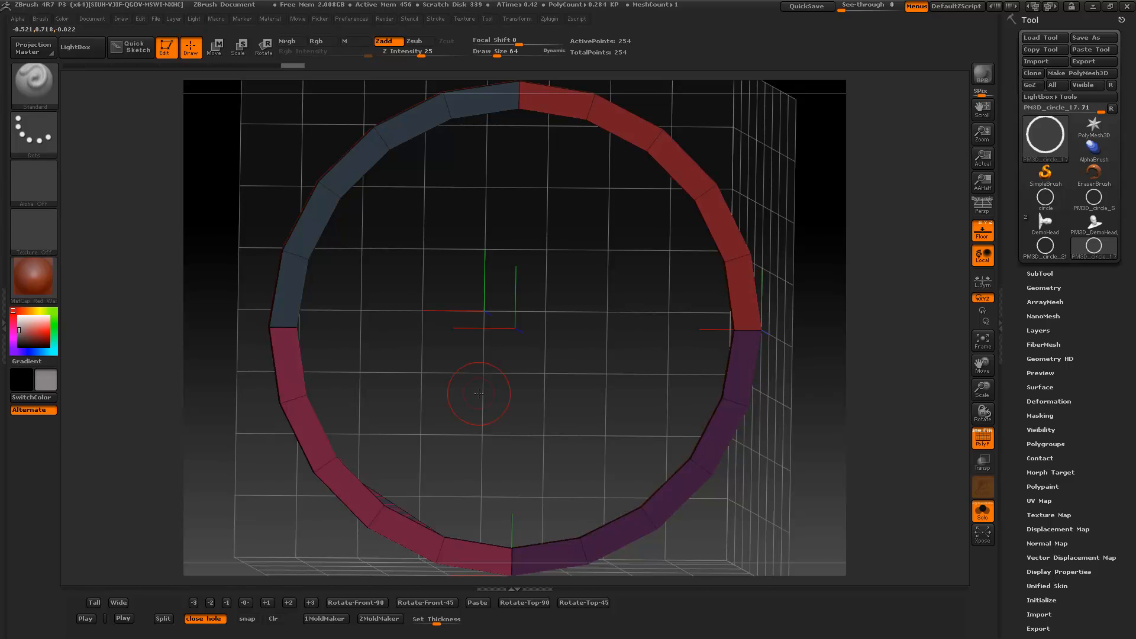
left_click(1051, 274)
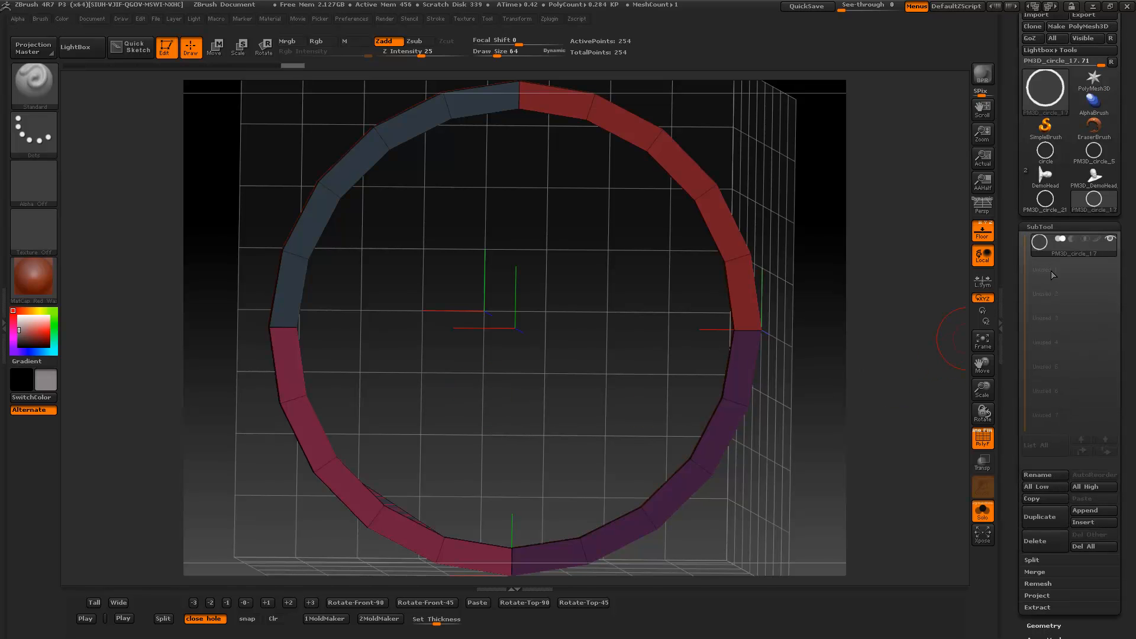
mouse_move(1070, 249)
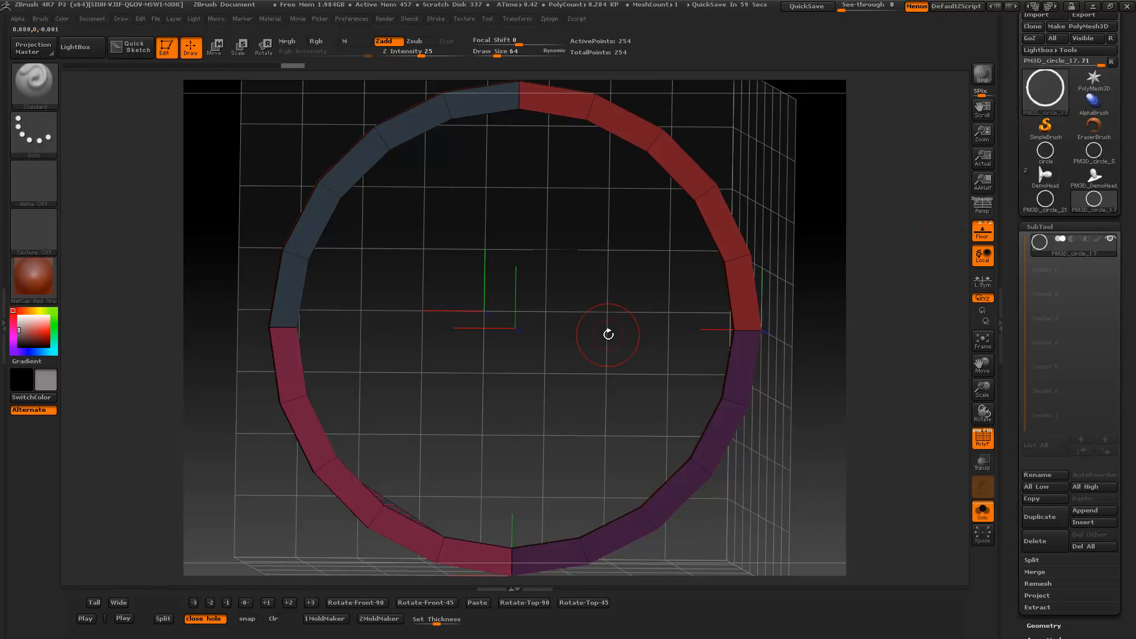
left_click_drag(608, 333, 602, 330)
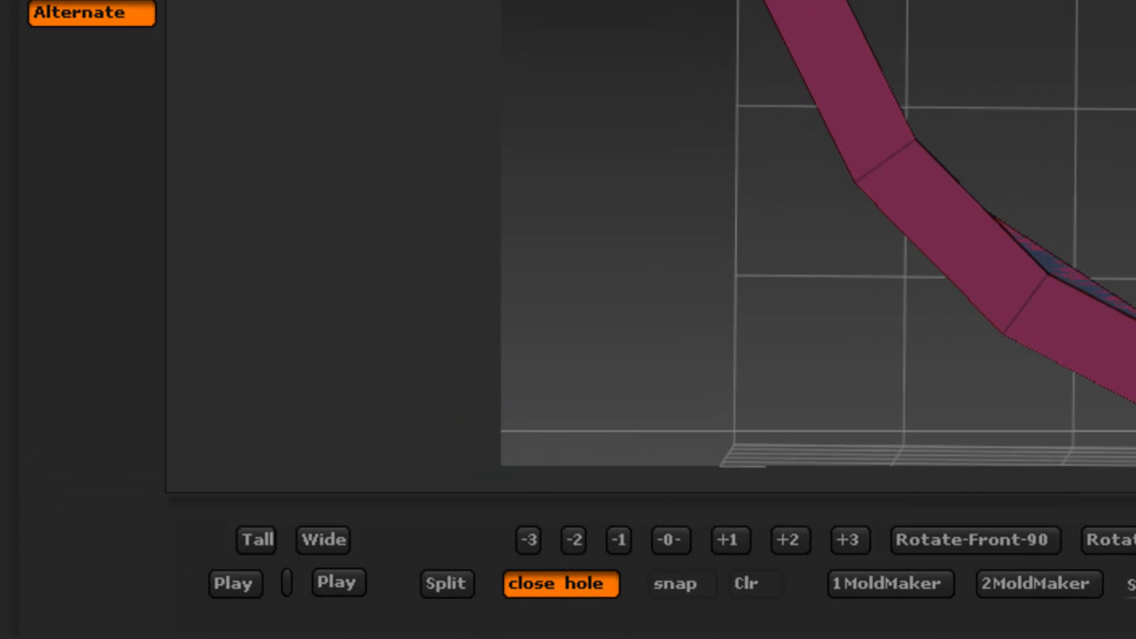
Replace the sliced model with the unsliced circle using Paste
left_click(908, 571)
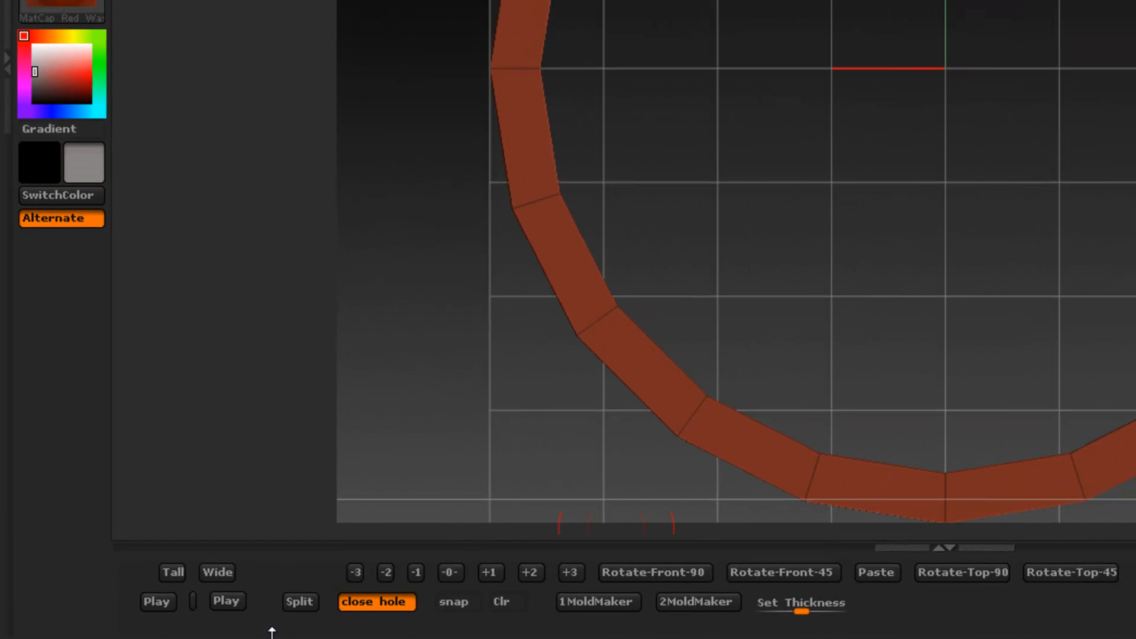
left_click(158, 609)
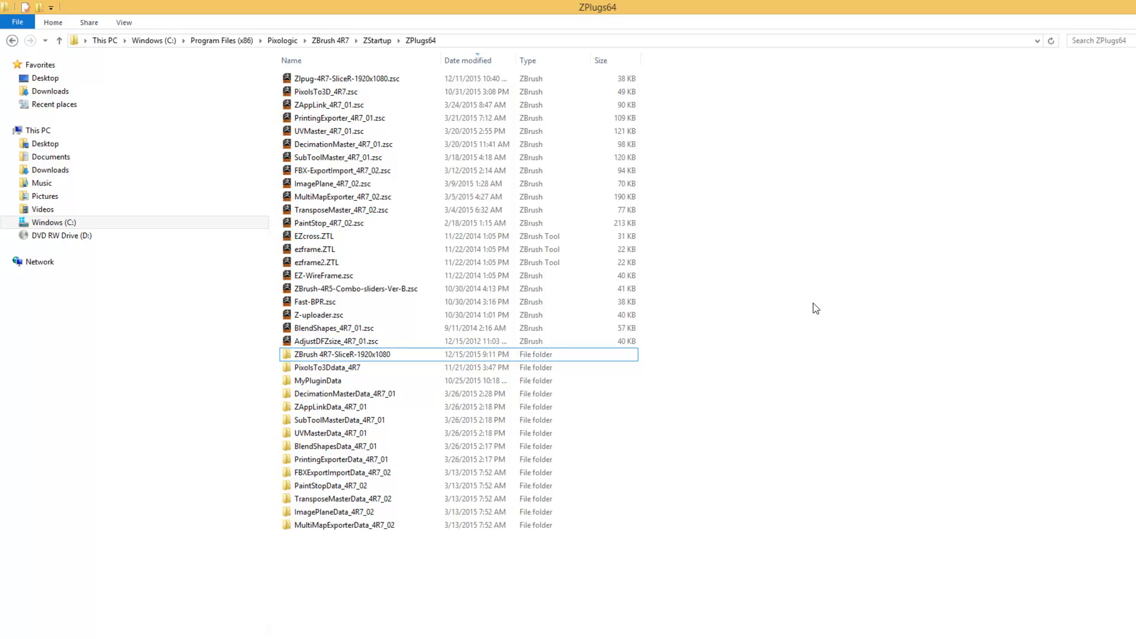
Switch to File Explorer and check the ZBrush 4R7-SliceR-1920x1080 folder in ZPlugs64 and its shortcut in the ZScripts folder
left_click(289, 355)
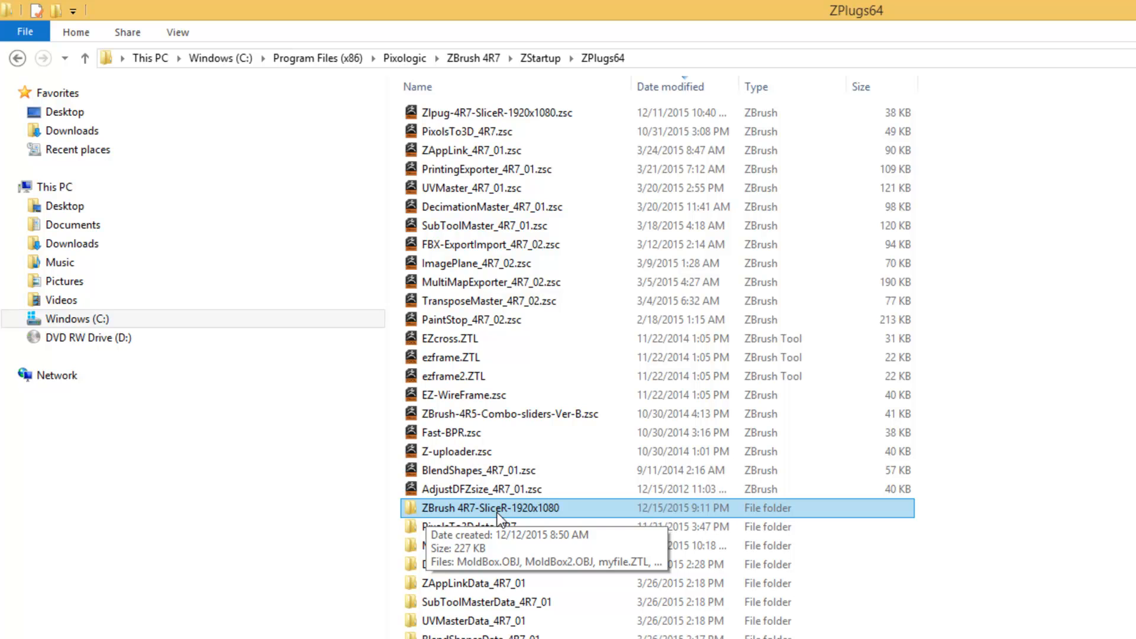
right_click(497, 512)
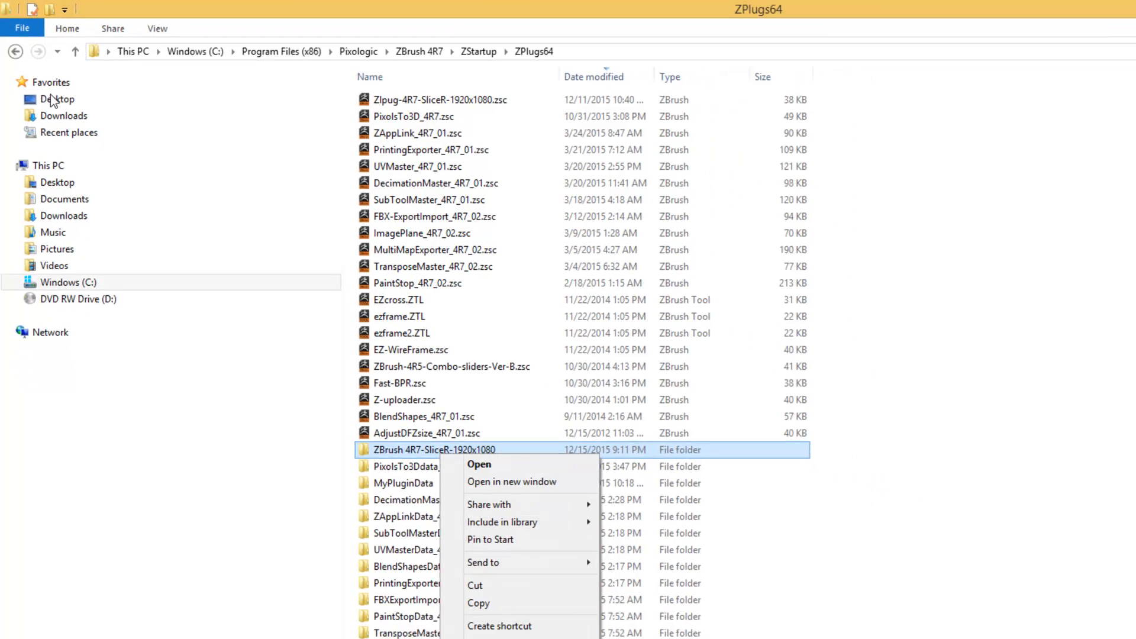
left_click(16, 53)
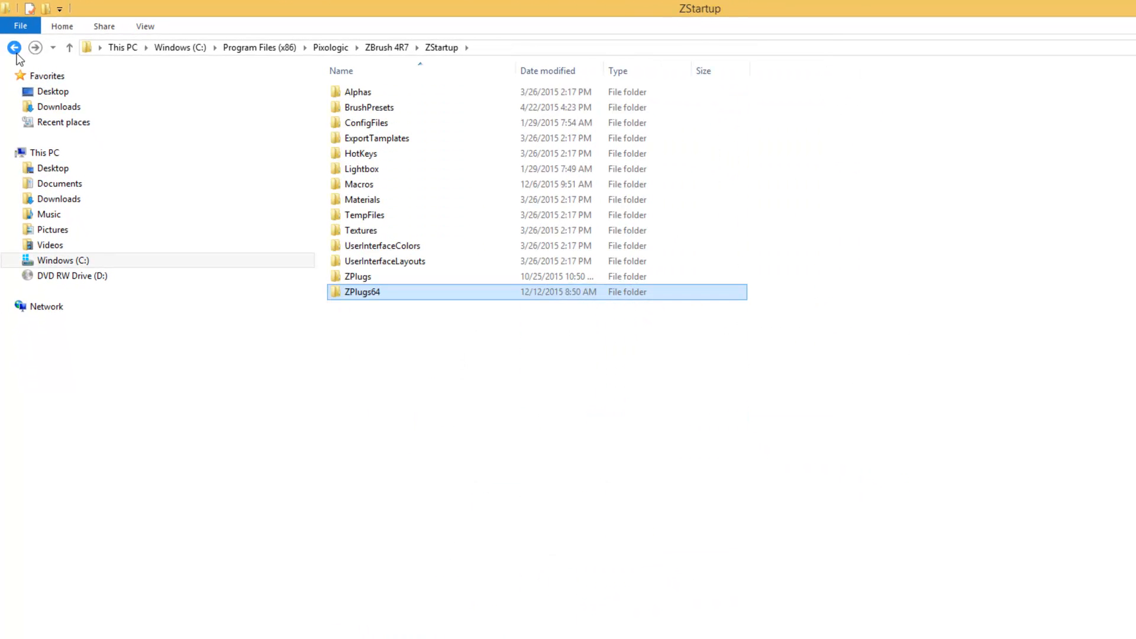
left_click(16, 53)
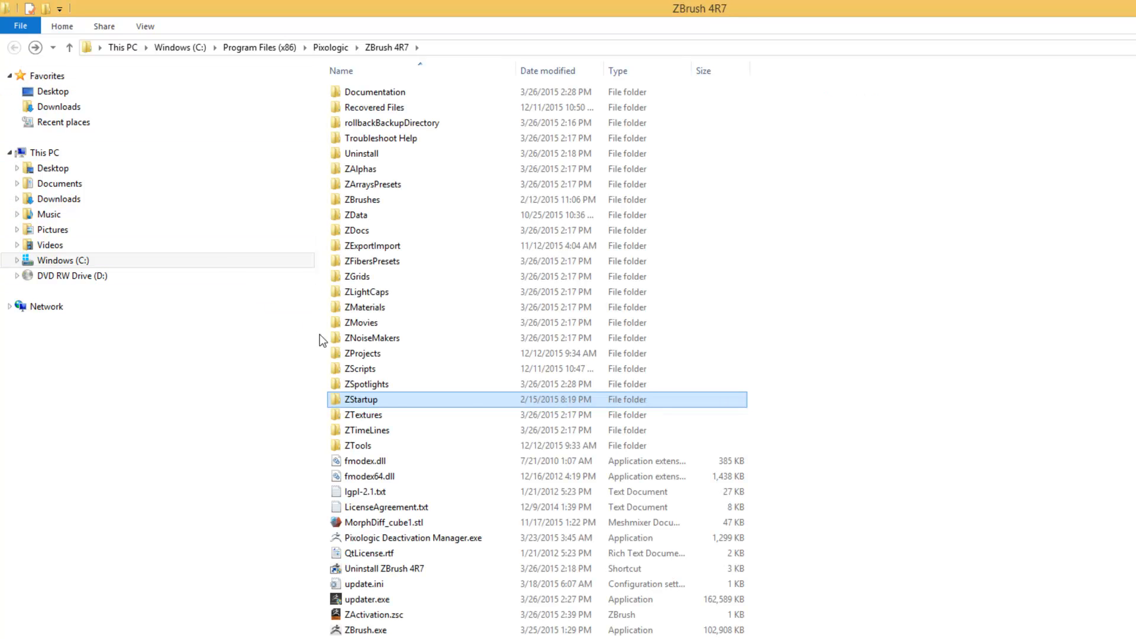
double_click(364, 369)
left_click(382, 185)
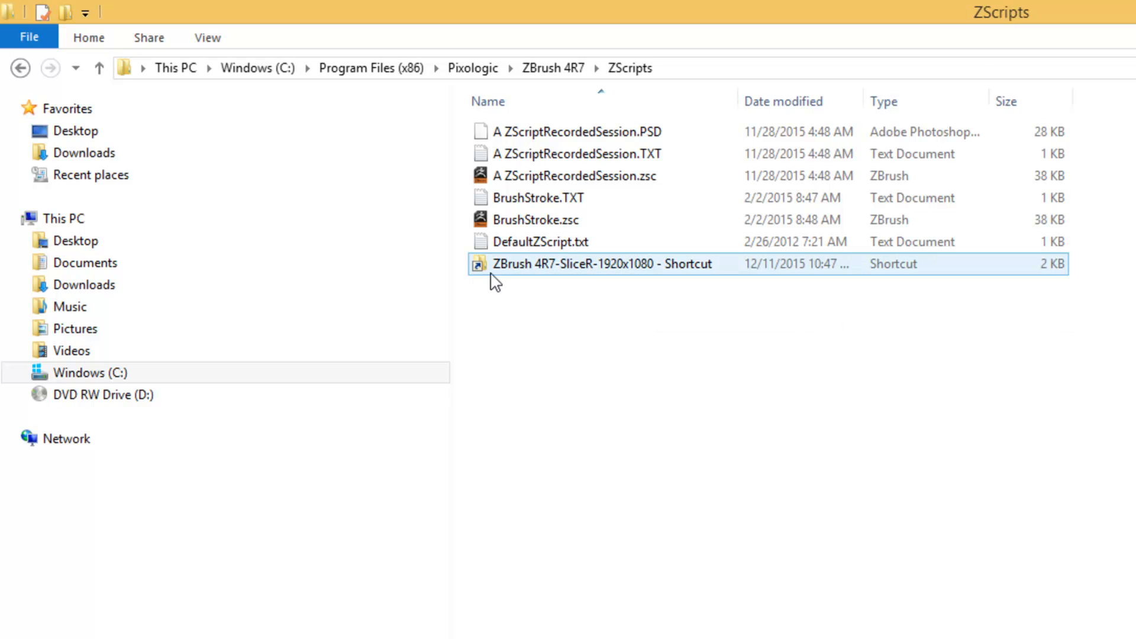
mouse_move(589, 271)
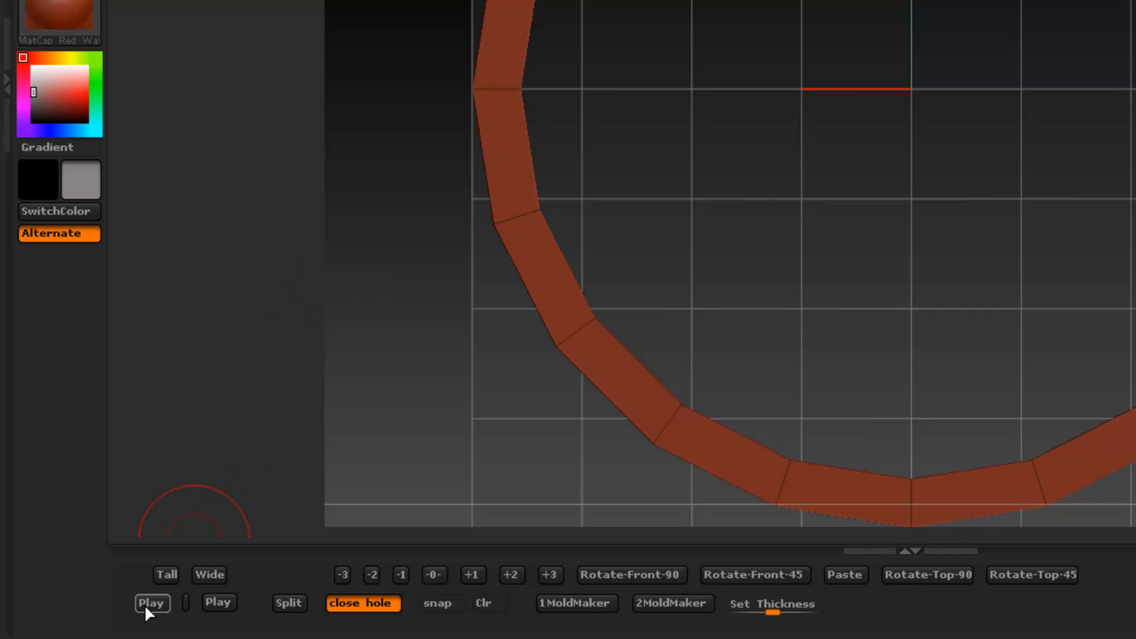
left_click(218, 602)
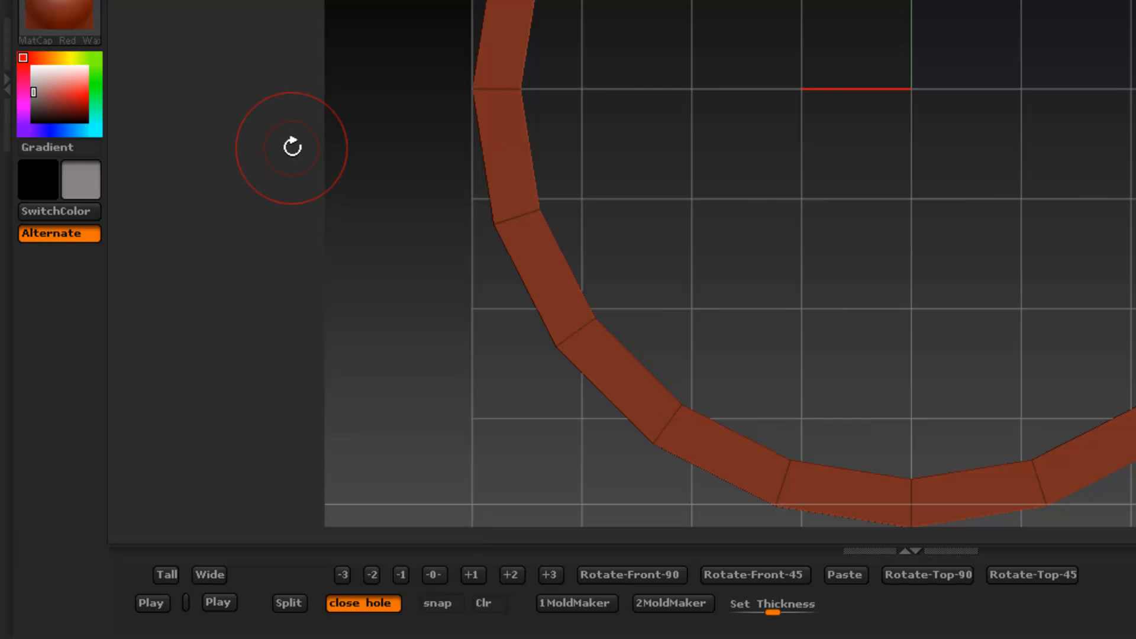
left_click(218, 603)
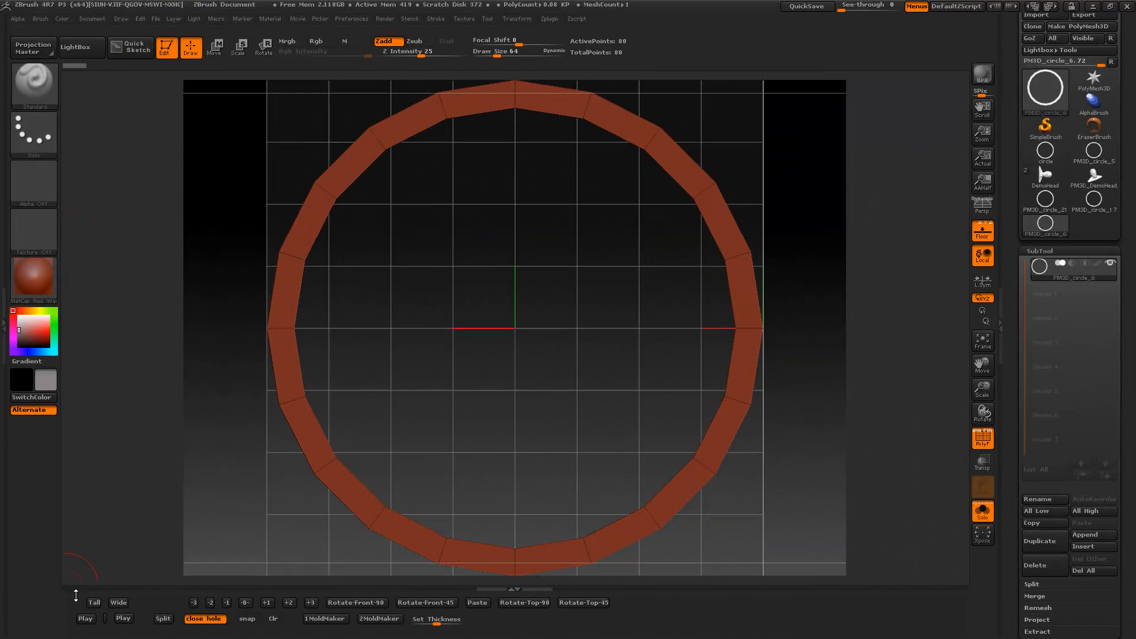
Run Tall on the circle and start recording a ZScript macro, declining to initialize ZBrush
left_click(94, 602)
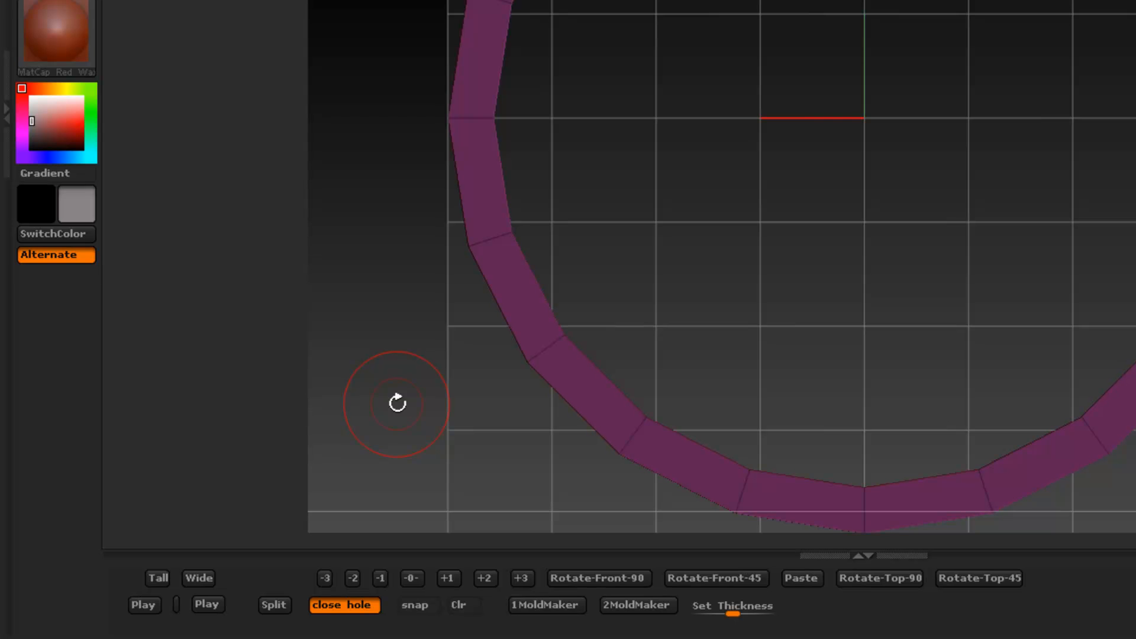
left_click(173, 609)
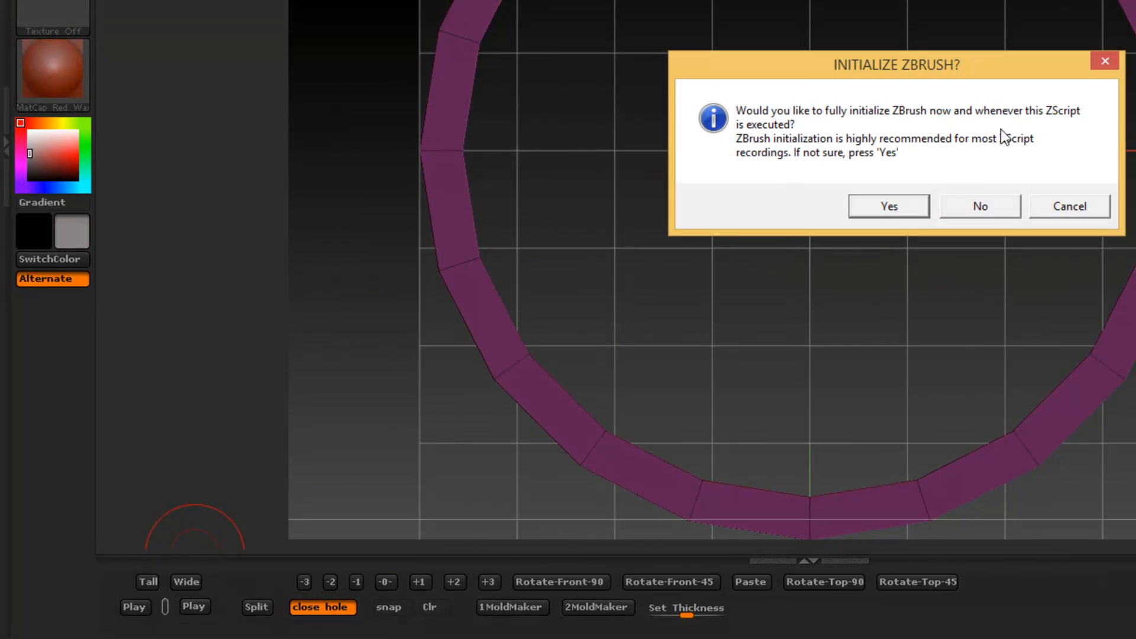
left_click(988, 210)
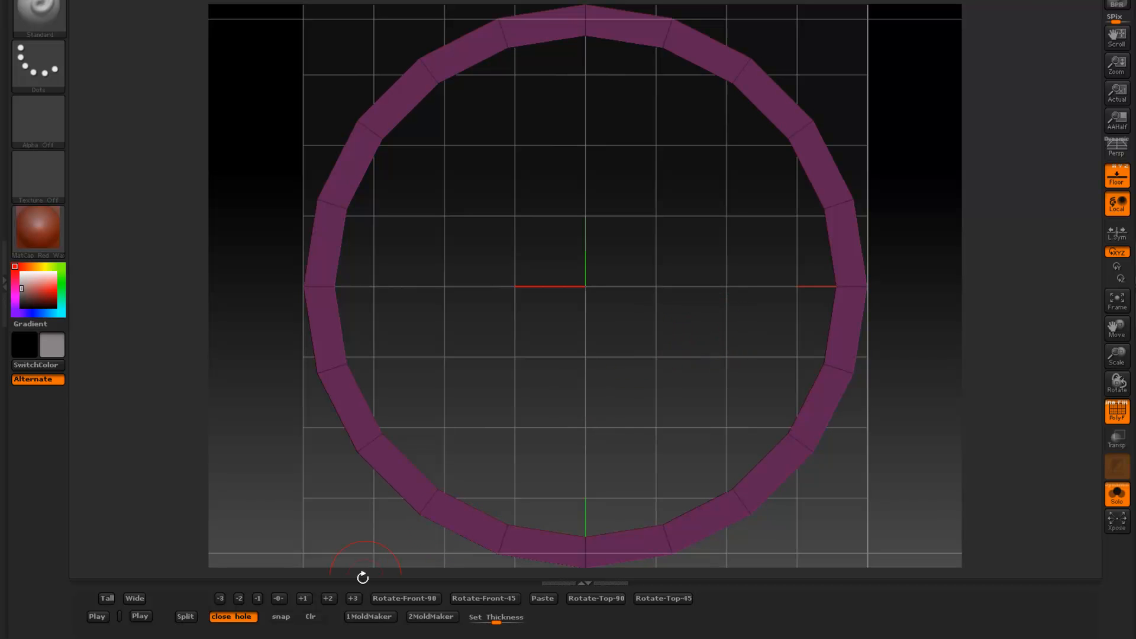
Record slicing the circle at the 0 grid line, rotating it 90 degrees from the front, and slicing it at 0 again
left_click(280, 600)
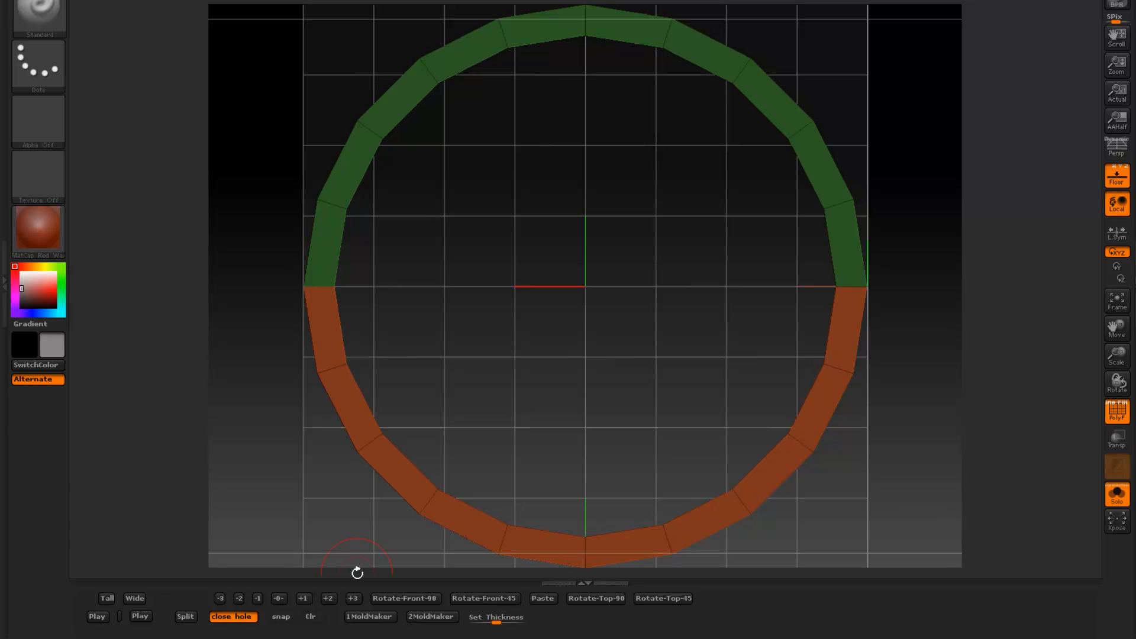
left_click(405, 599)
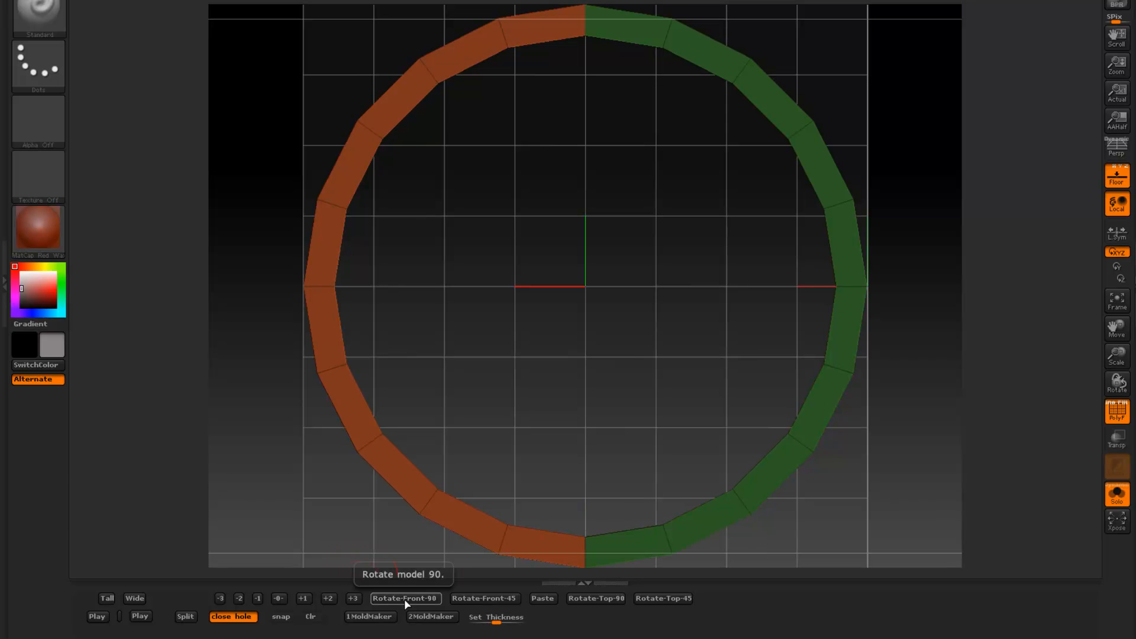
left_click(284, 600)
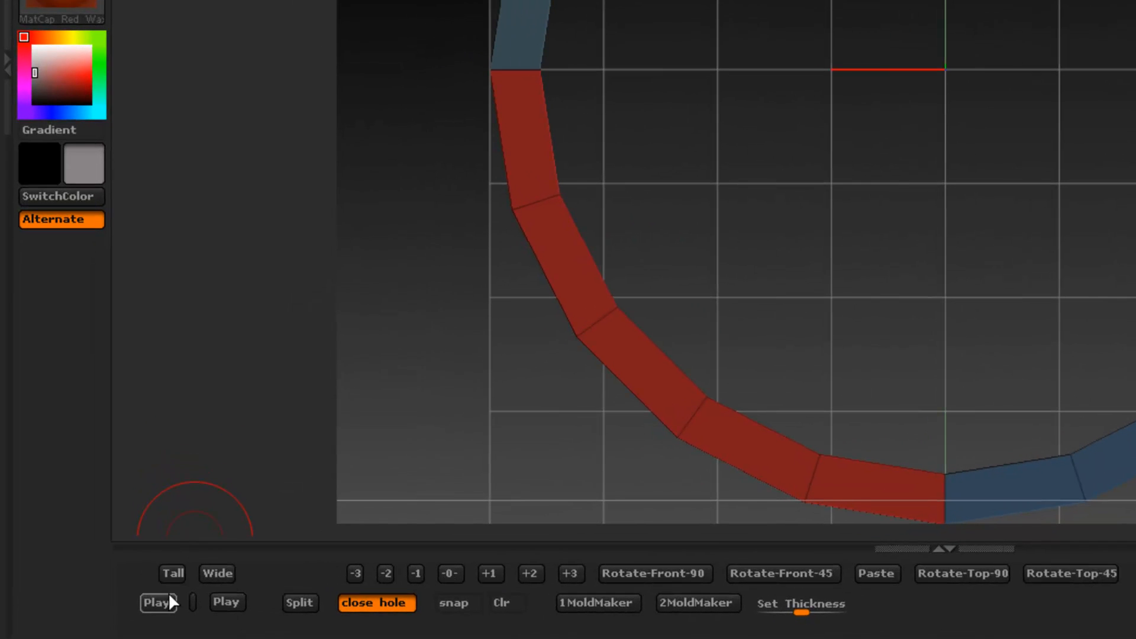
End the macro recording and save it over Tall-ZBrushMacro.TXT in the ZBrush 4R7-SliceR-1920x1080 folder
left_click(159, 602)
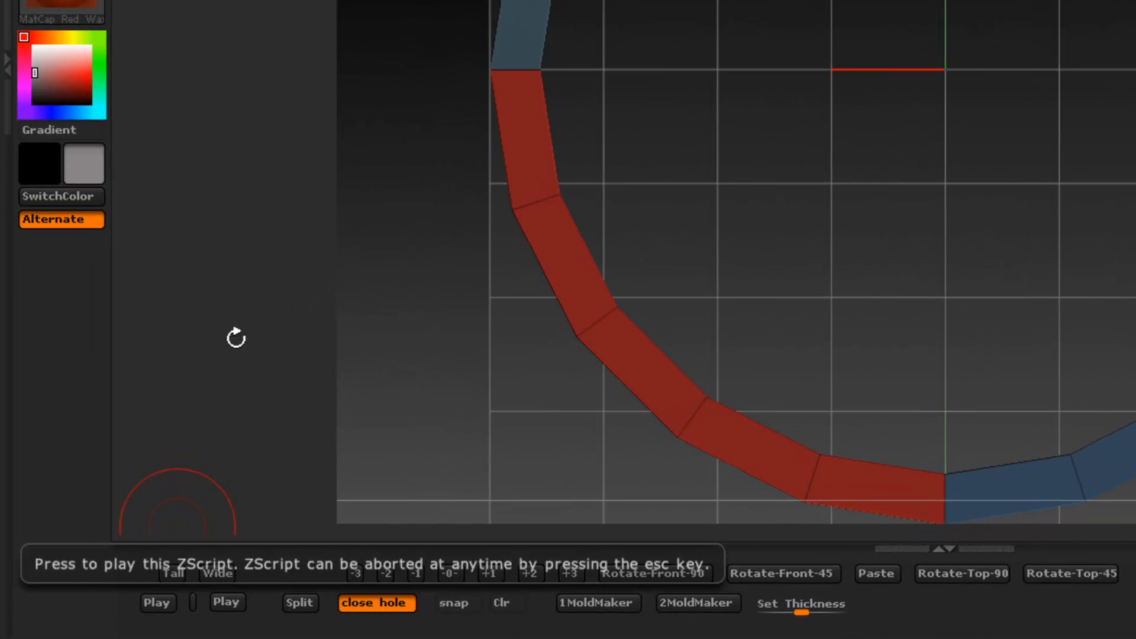
left_click(192, 601)
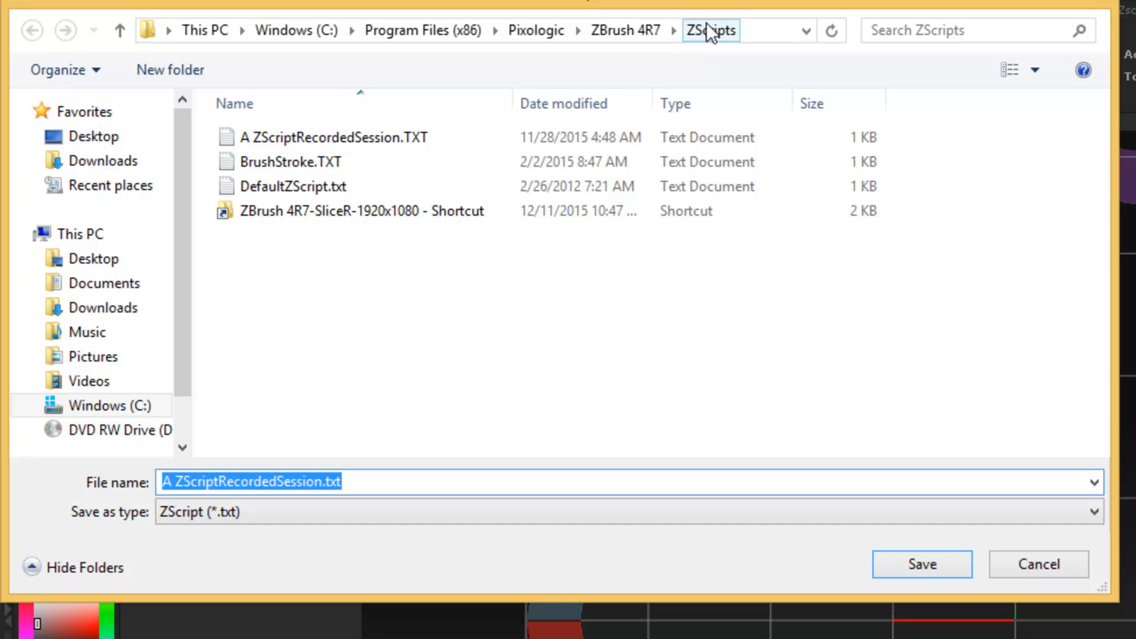
double_click(261, 211)
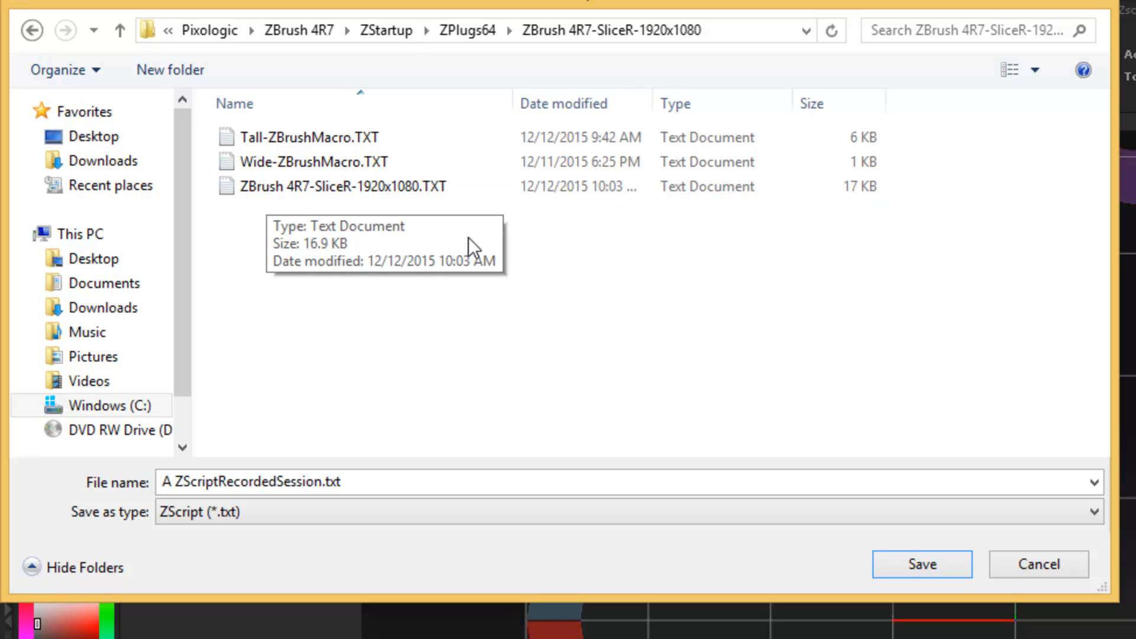
left_click(321, 140)
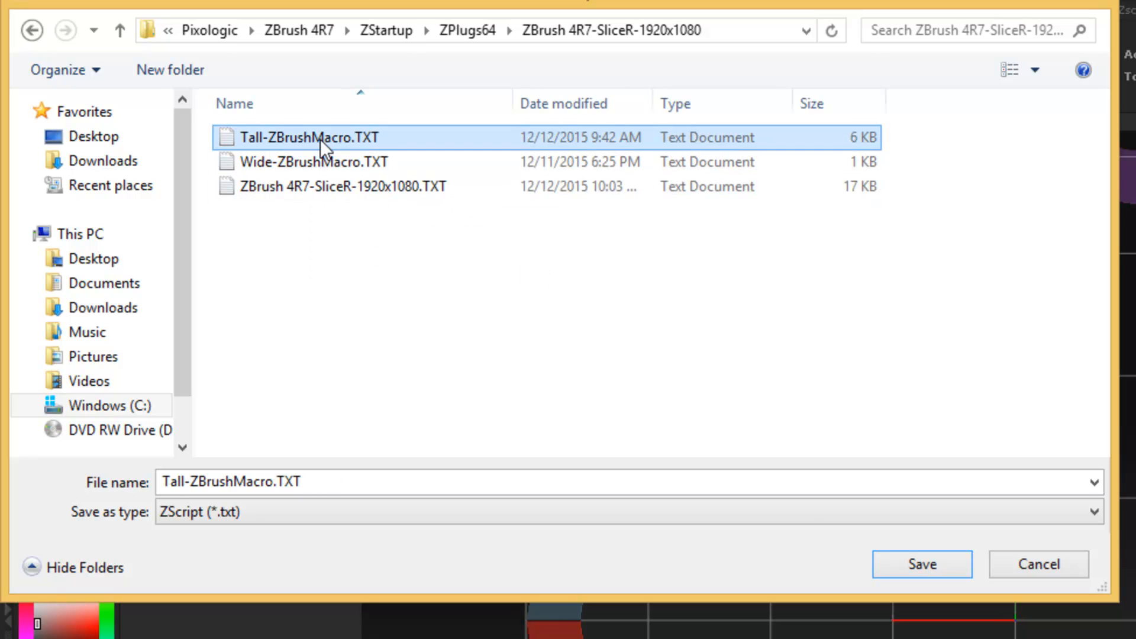
left_click(890, 574)
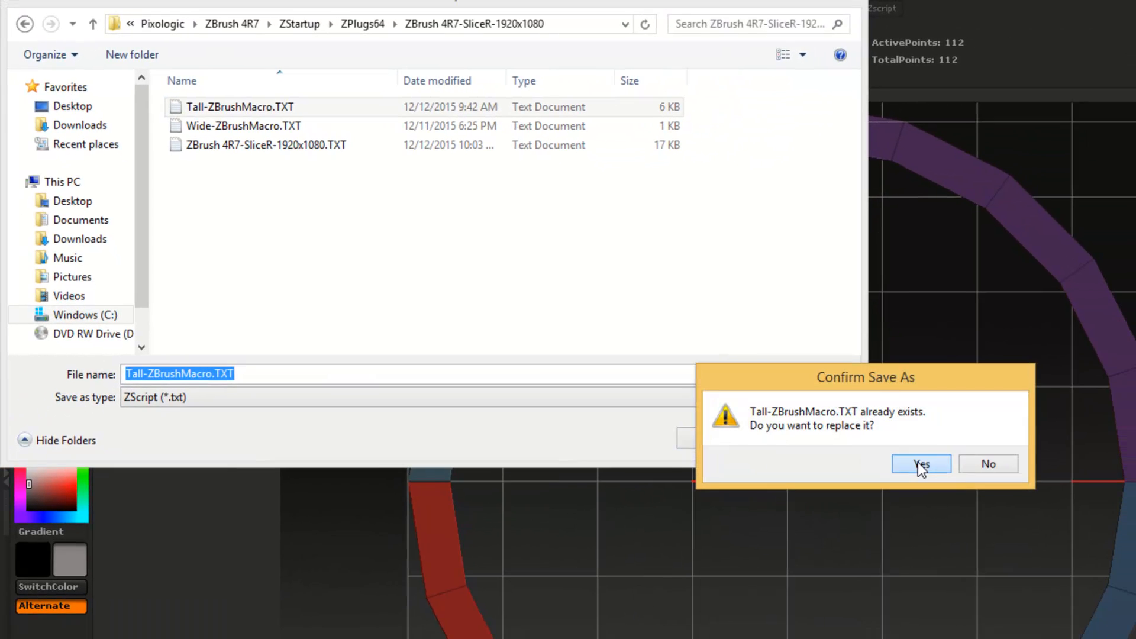
left_click(925, 468)
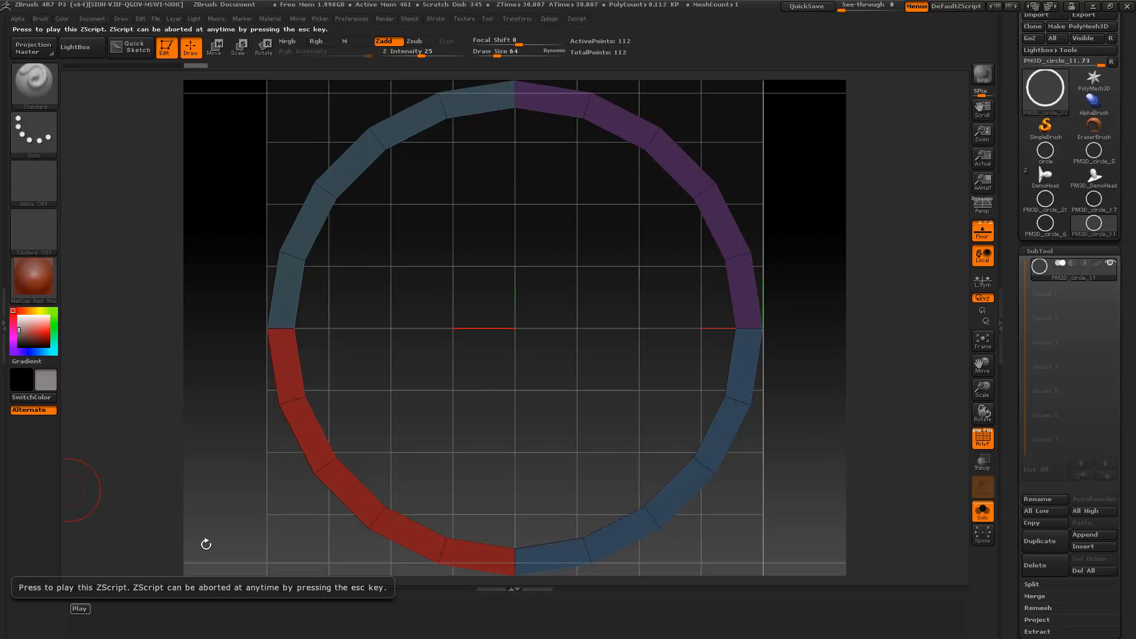
Reopen the 3D Print SliceR plugin so its slicing controls are loaded again
left_click(574, 18)
left_click(577, 18)
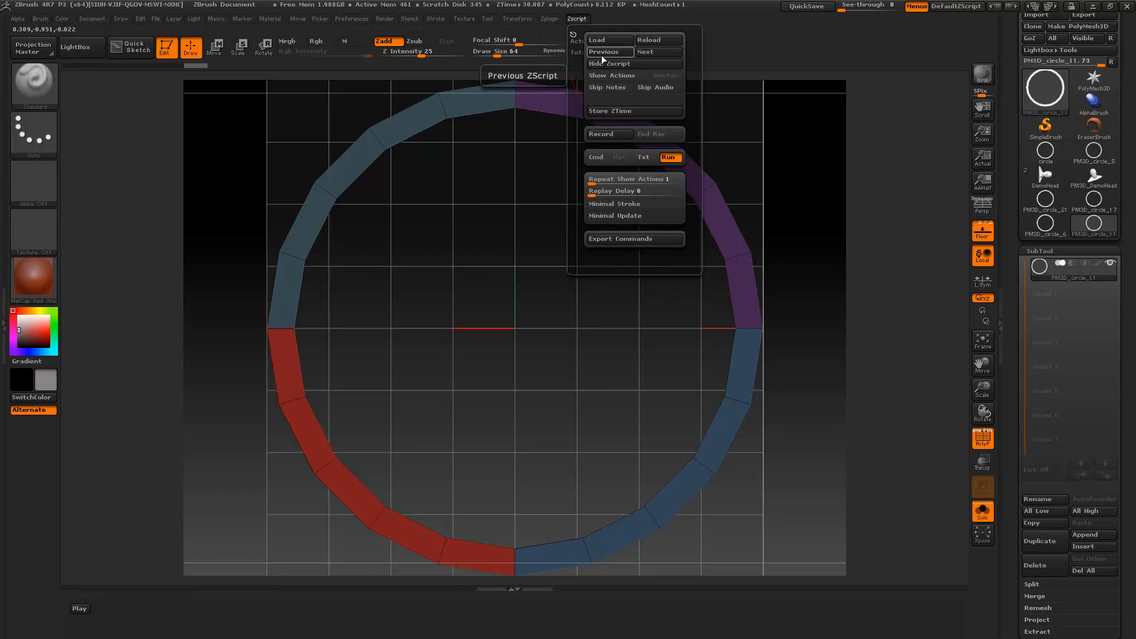
left_click(549, 18)
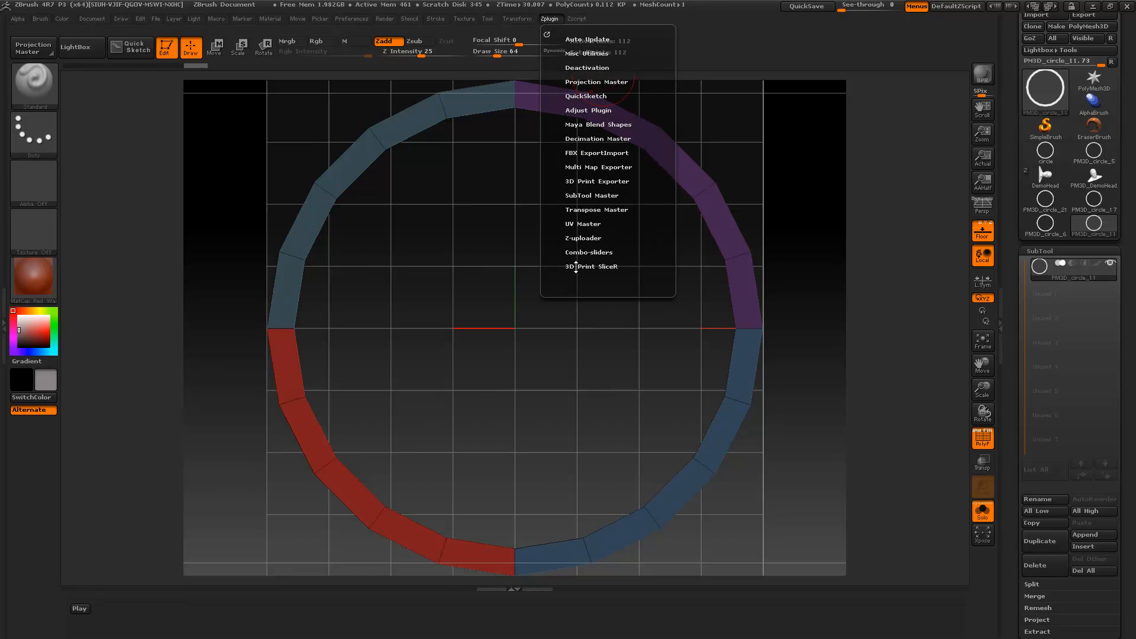
left_click(576, 268)
left_click(584, 281)
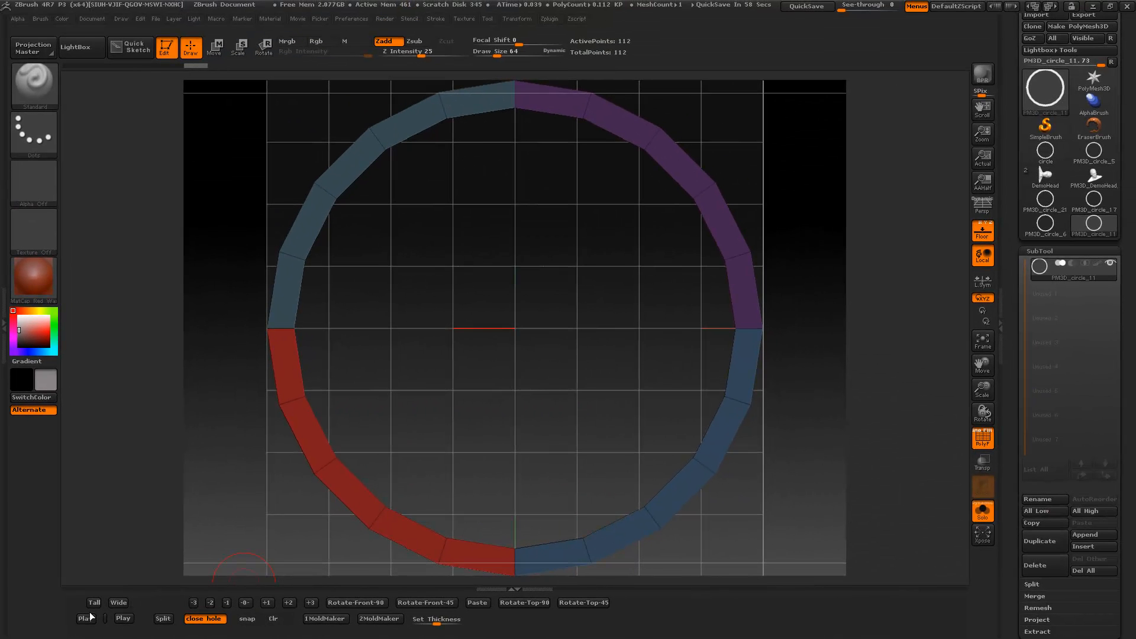
Load a Sphere3D as a PolyMesh3D and play the recorded Tall macro on it
left_click(70, 54)
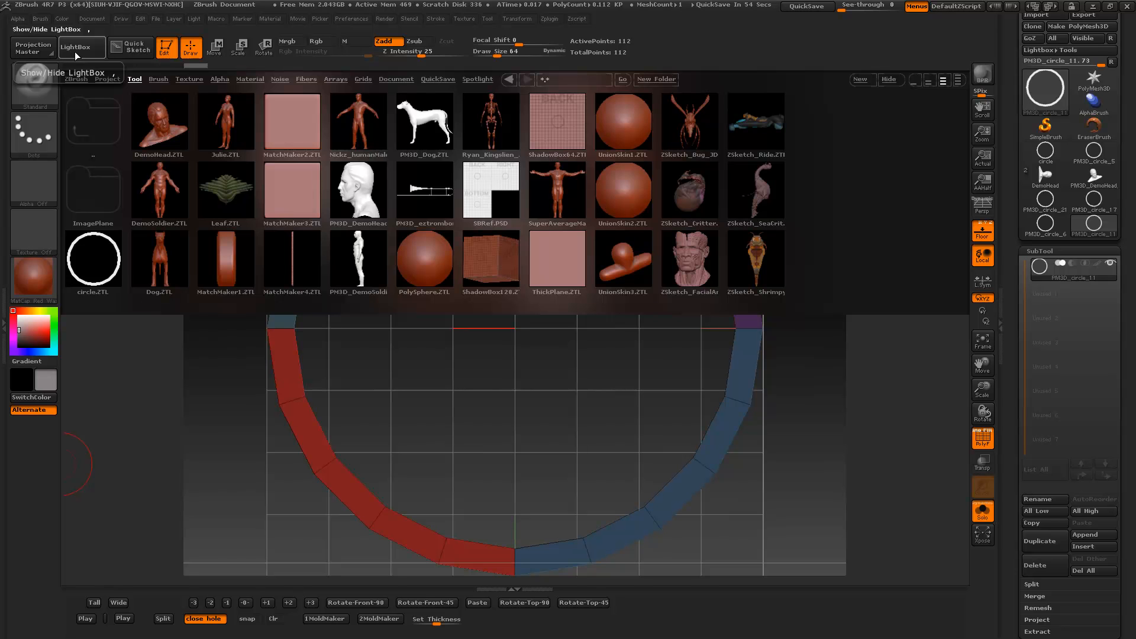
left_click(81, 54)
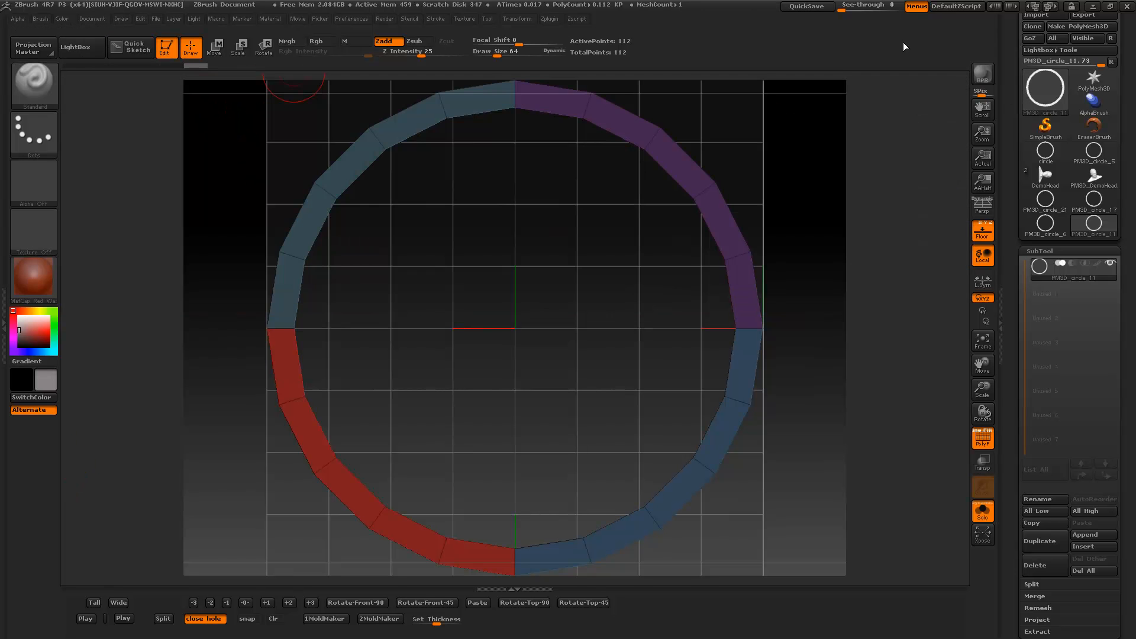
left_click(1036, 84)
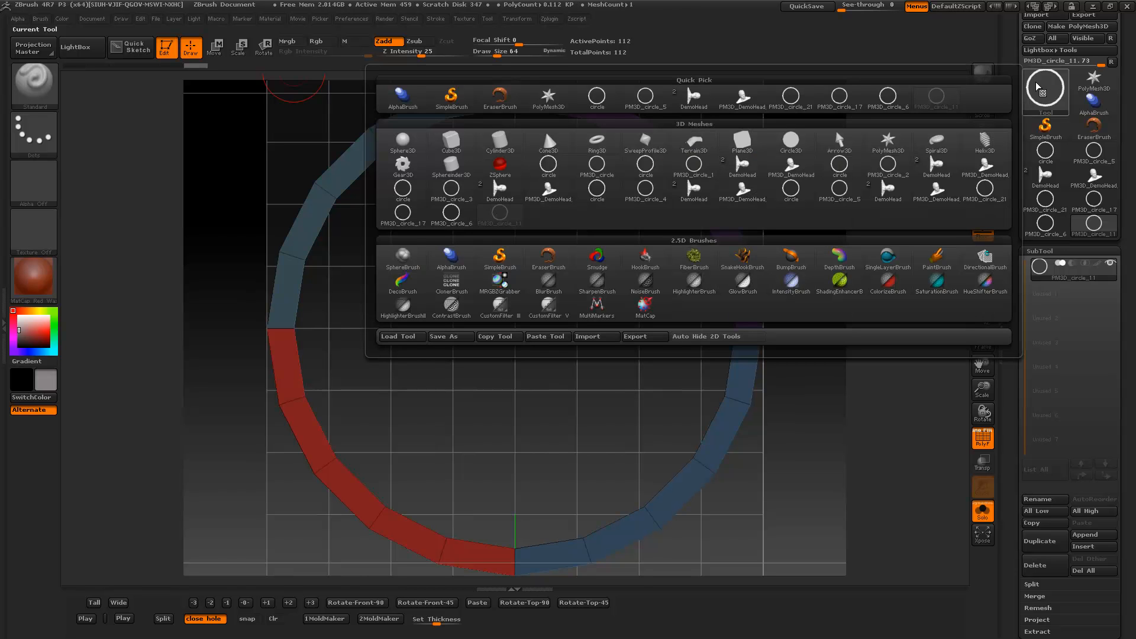
left_click(402, 145)
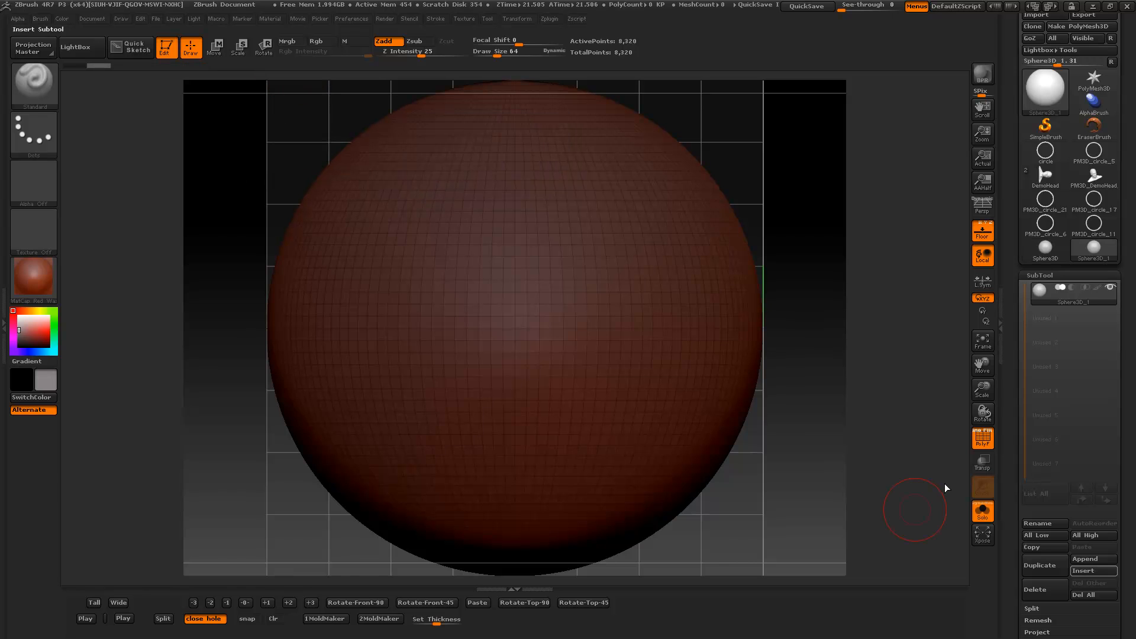
left_click(1092, 27)
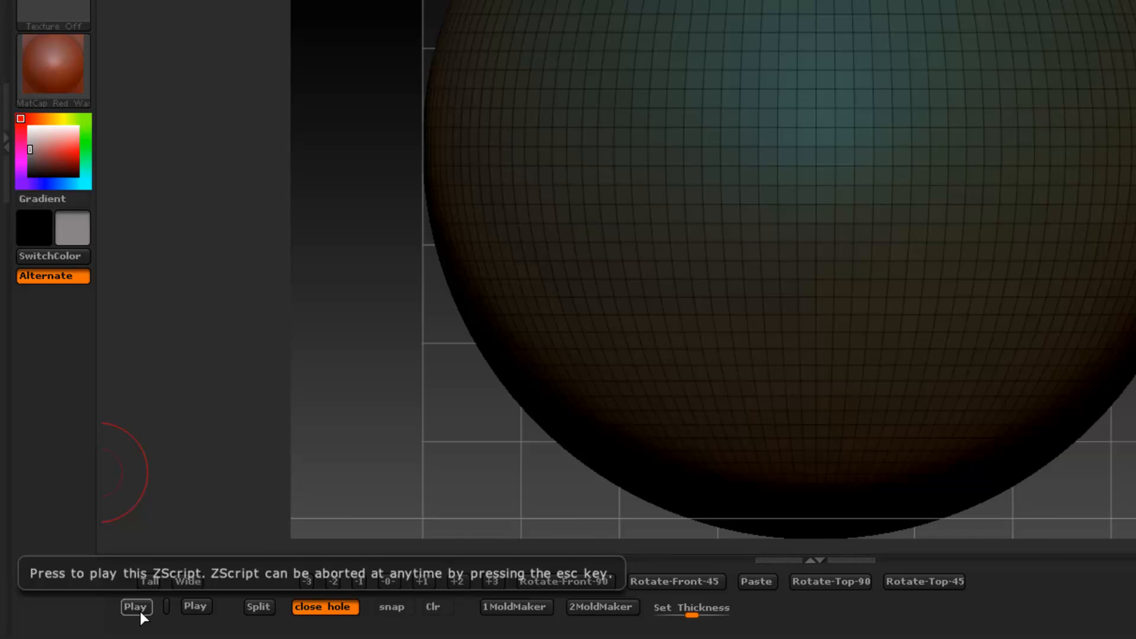
left_click(155, 603)
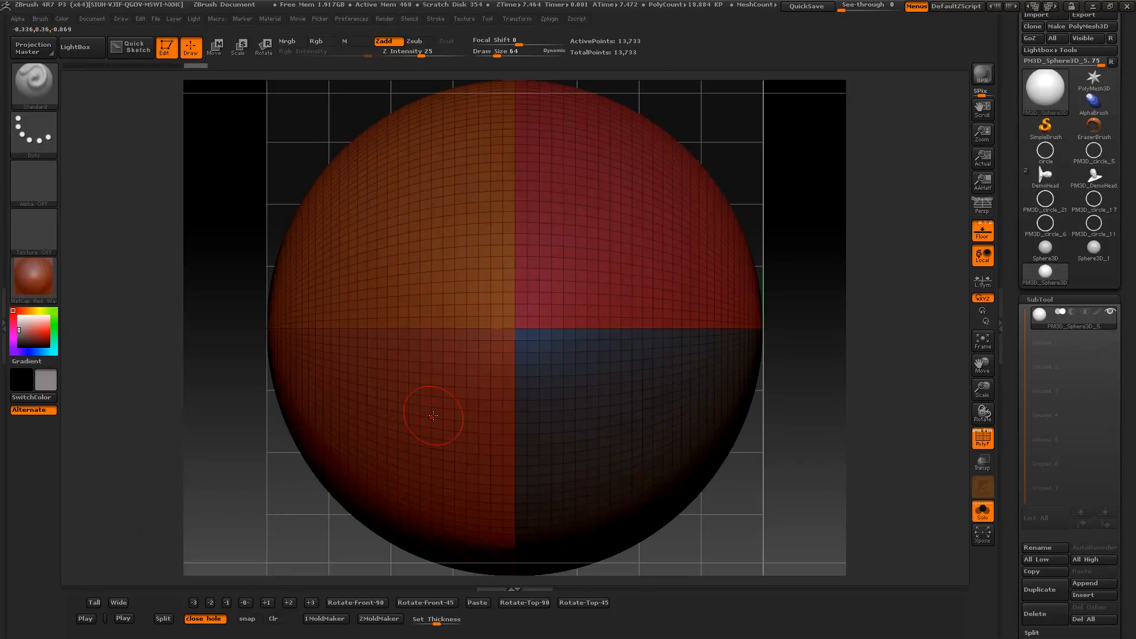
Switch to the unsliced circle, run Tall on it, and play the recorded Tall macro
mouse_move(1064, 159)
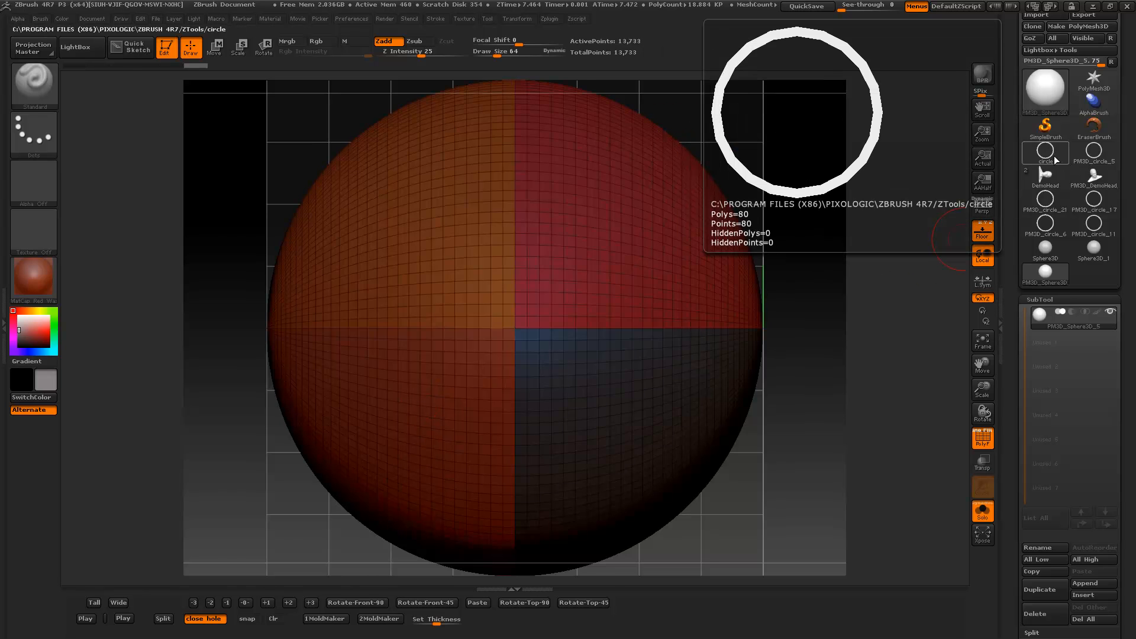
left_click(1054, 155)
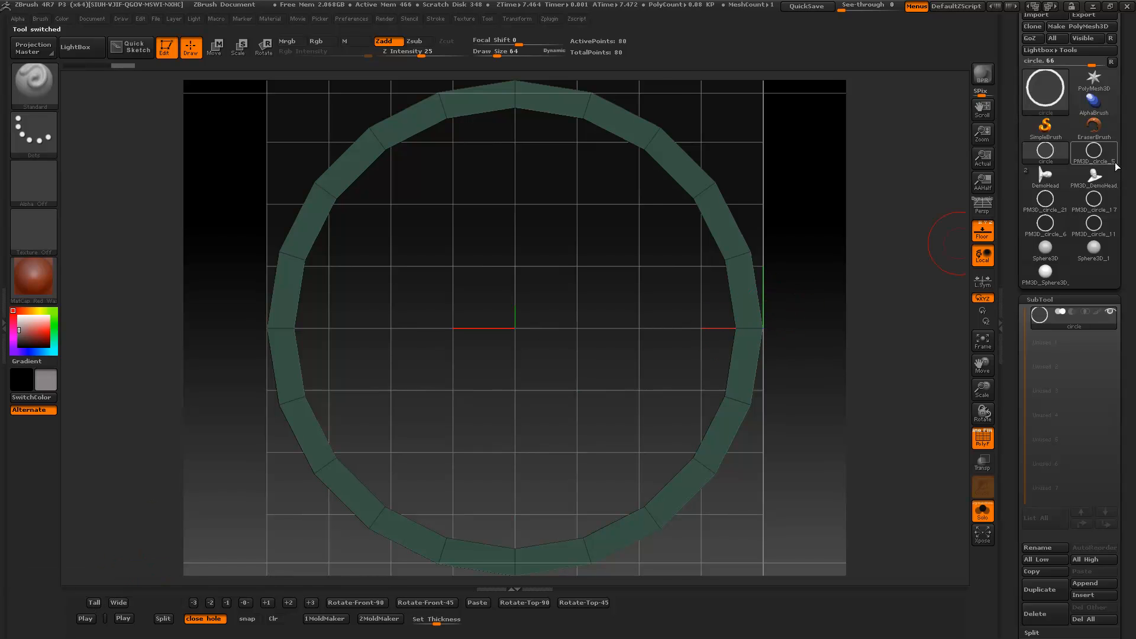
left_click(95, 603)
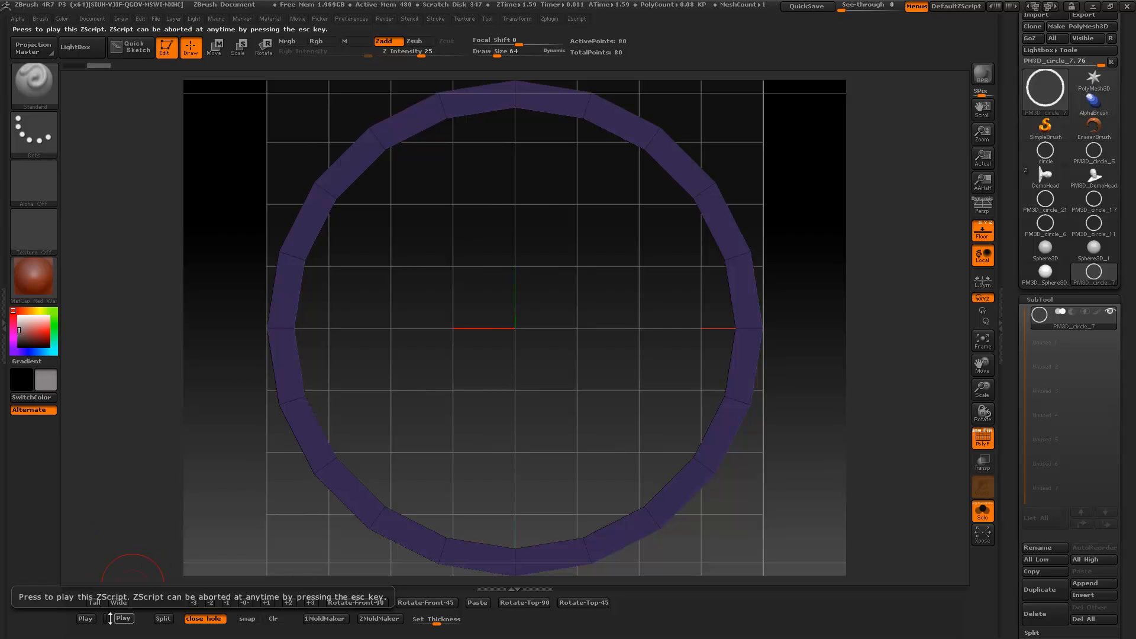
left_click(85, 619)
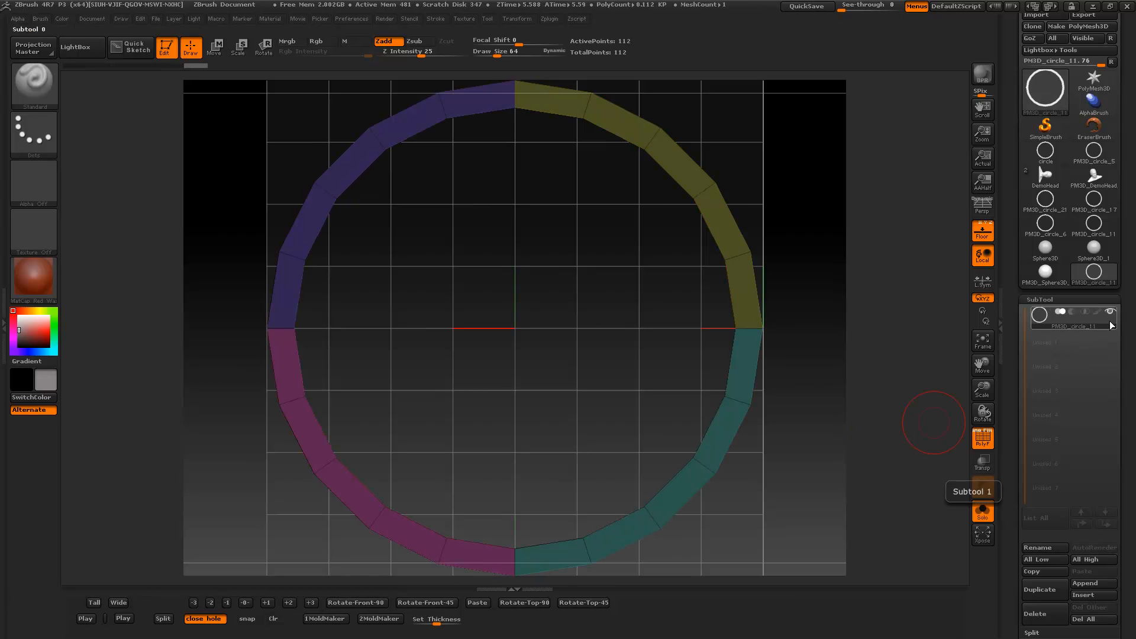
Switch to the PM3D_DemoHead model and run Wide on it
left_click(1101, 186)
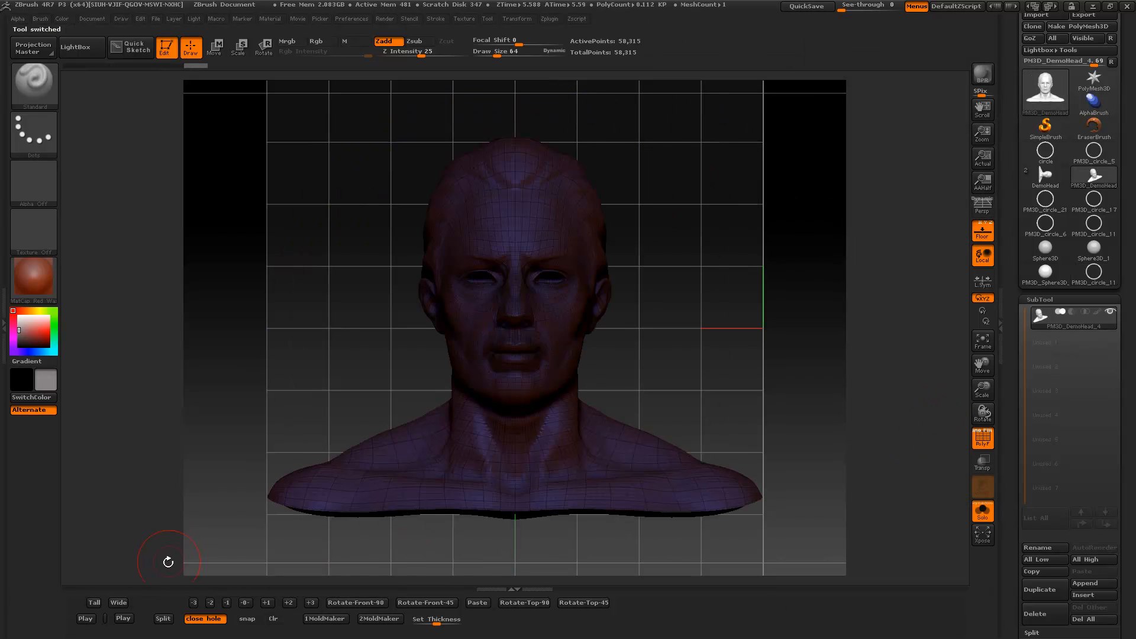
left_click(118, 603)
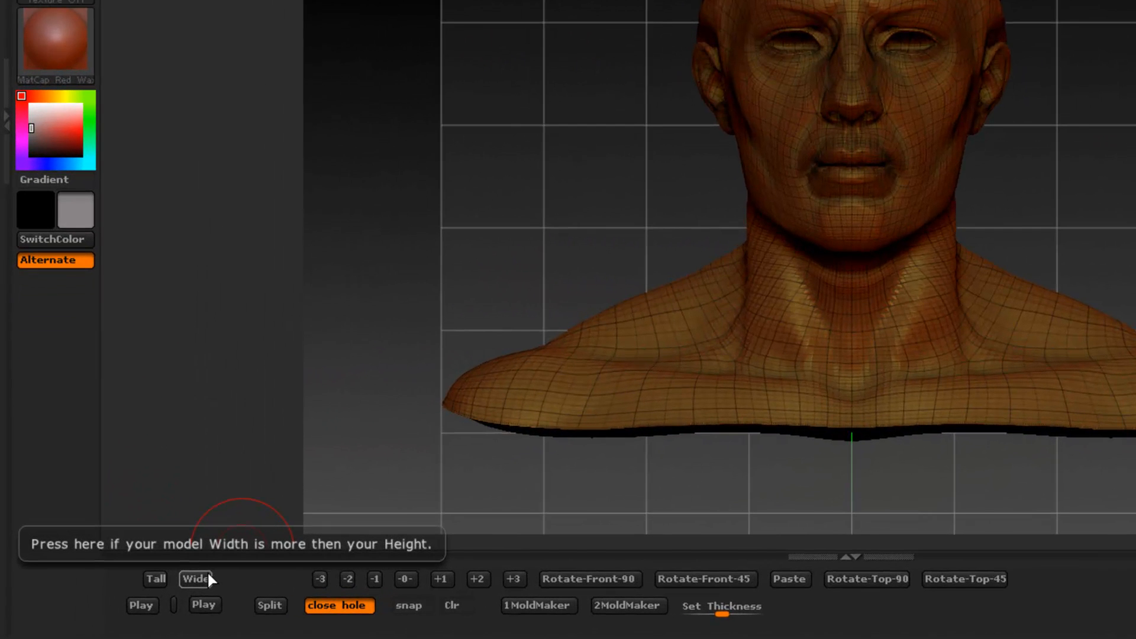
left_click(207, 578)
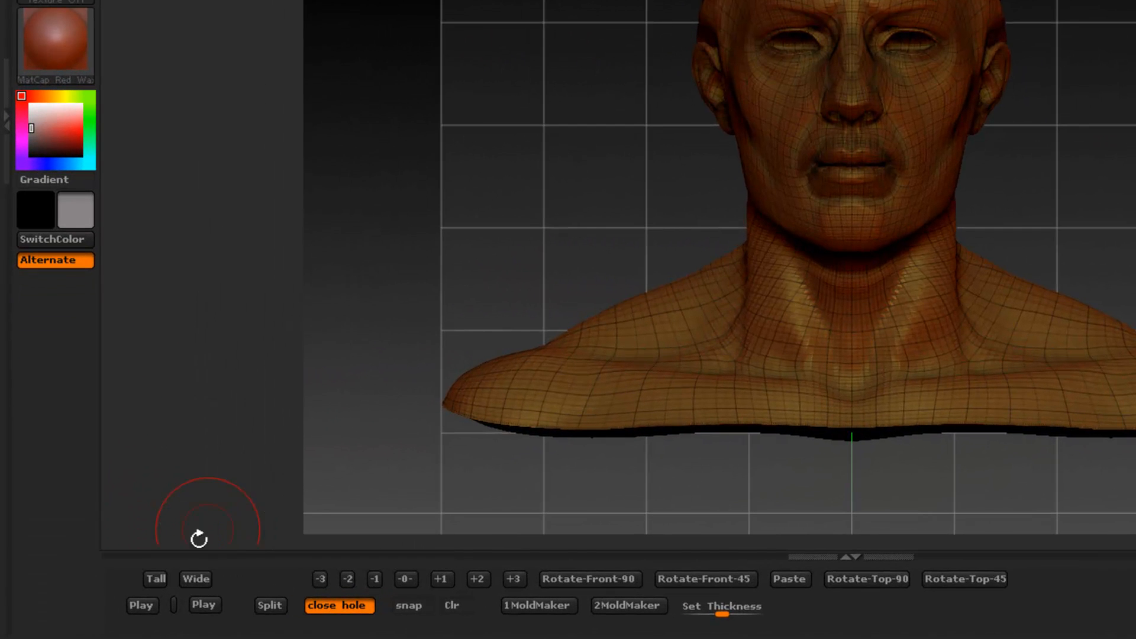
left_click(204, 605)
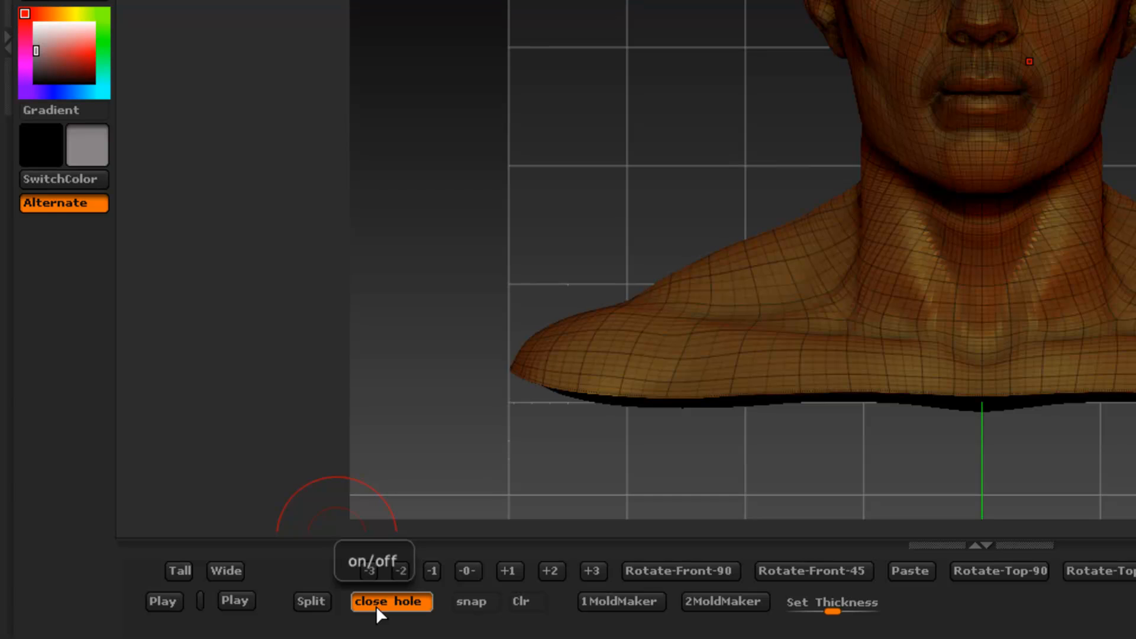
Slice the head at the 0 grid line with close hole on, and isolate the upper part to inspect it before showing everything
left_click(468, 572)
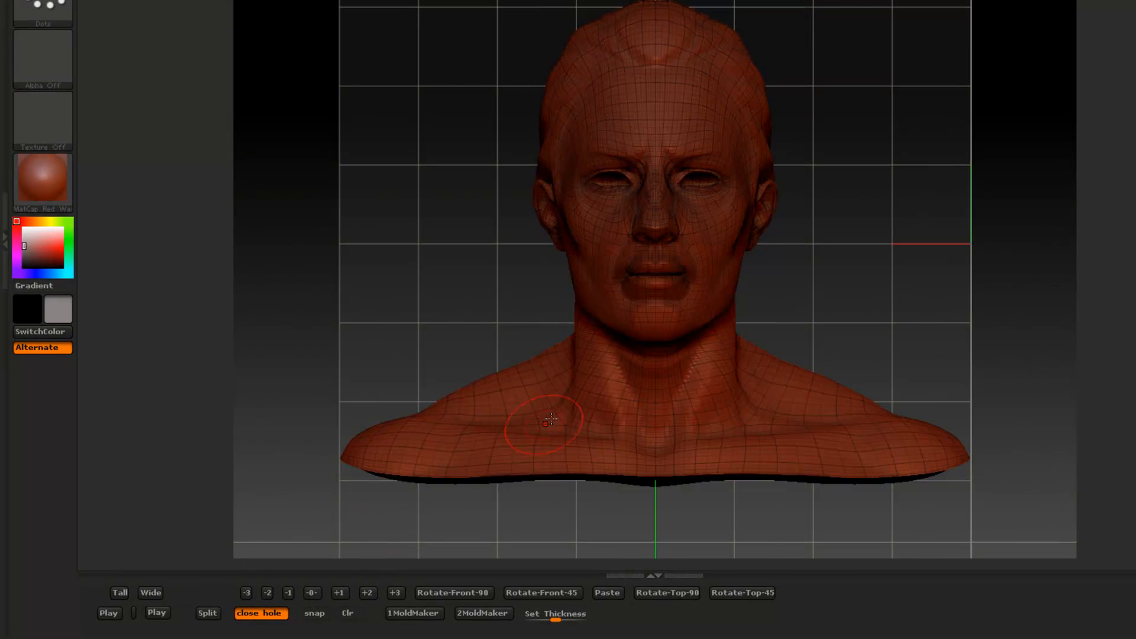
mouse_move(431, 254)
left_mouse_down()
mouse_move(444, 337)
mouse_move(406, 185)
mouse_move(649, 281)
left_mouse_up()
left_click(649, 281, "ctrl+shift")
left_click_drag(448, 211, 456, 264)
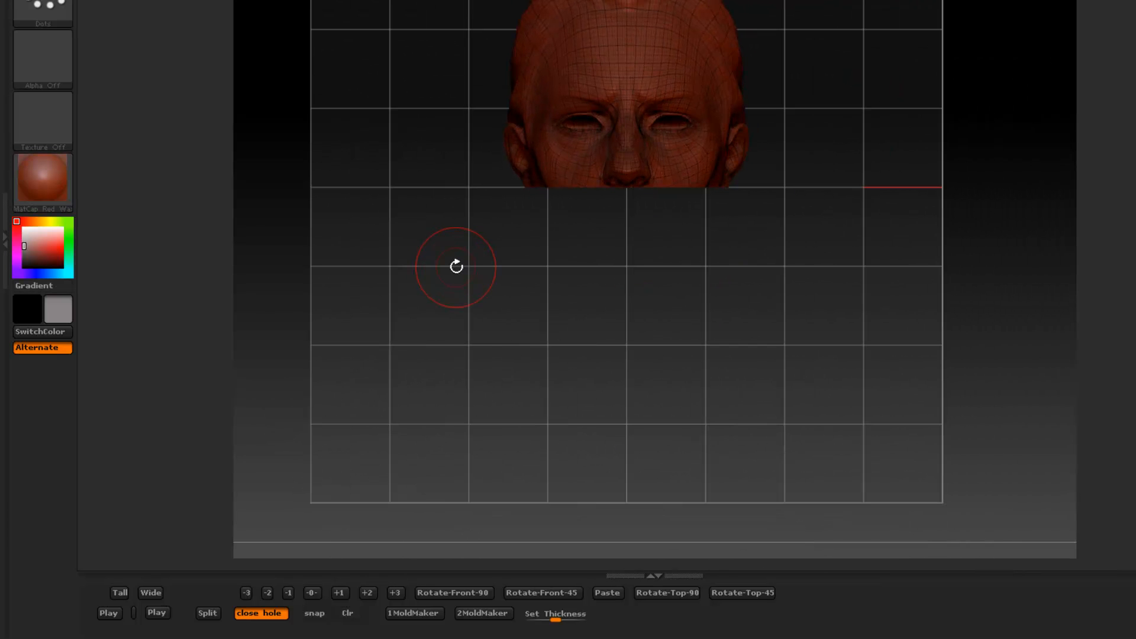
left_click(369, 316, "ctrl+shift")
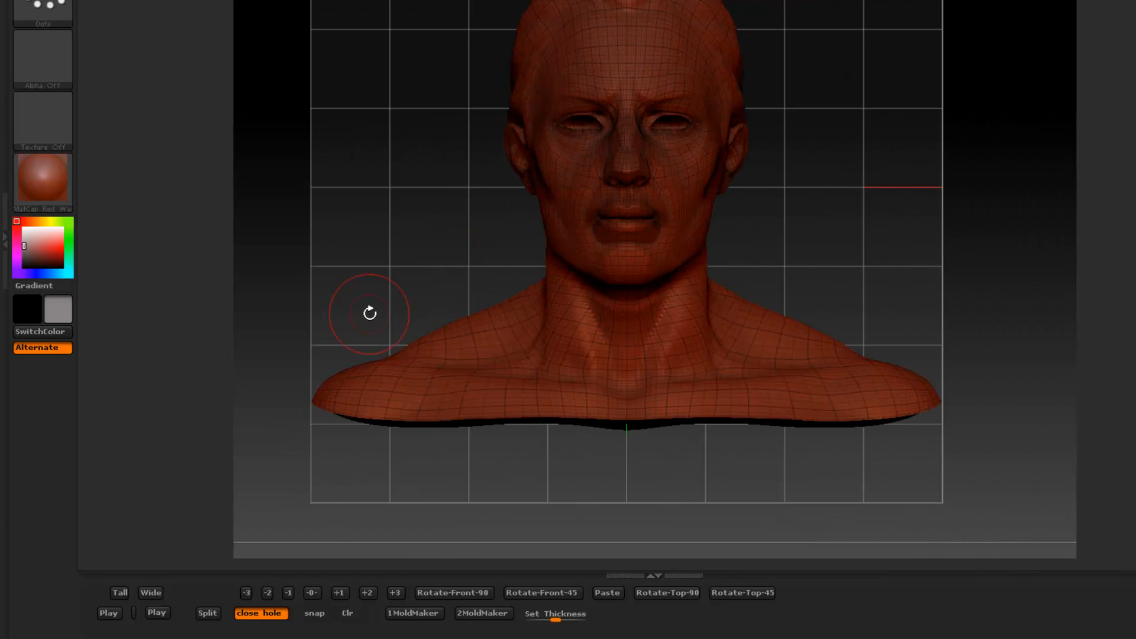
key("f")
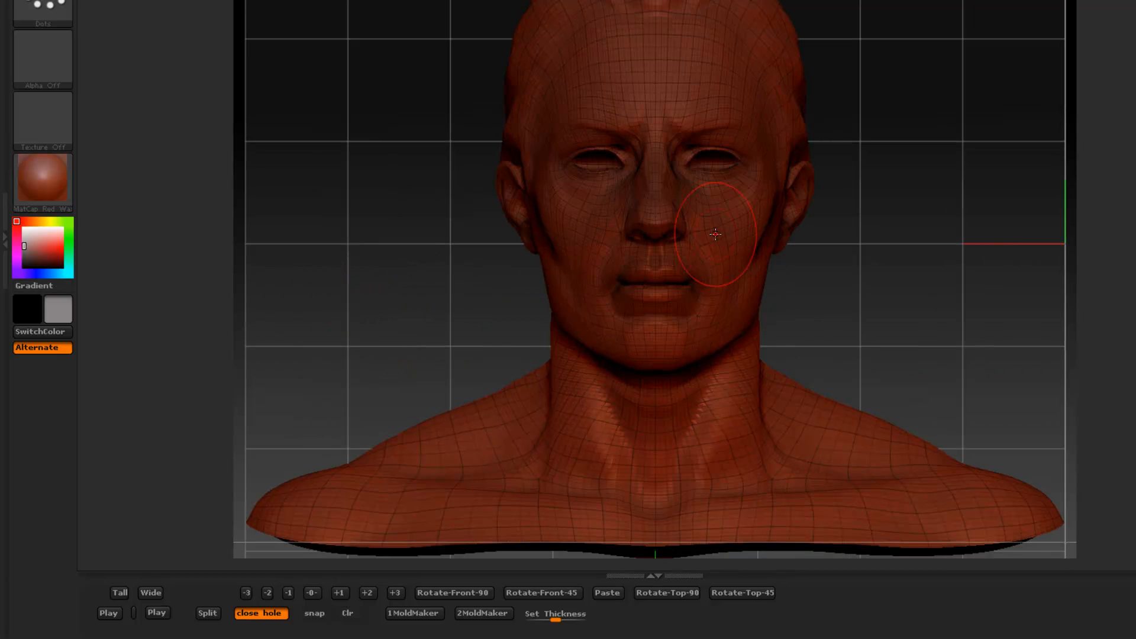
Restore the unsliced head with Paste and slice it at the 0 grid line with close hole off
left_click(603, 594)
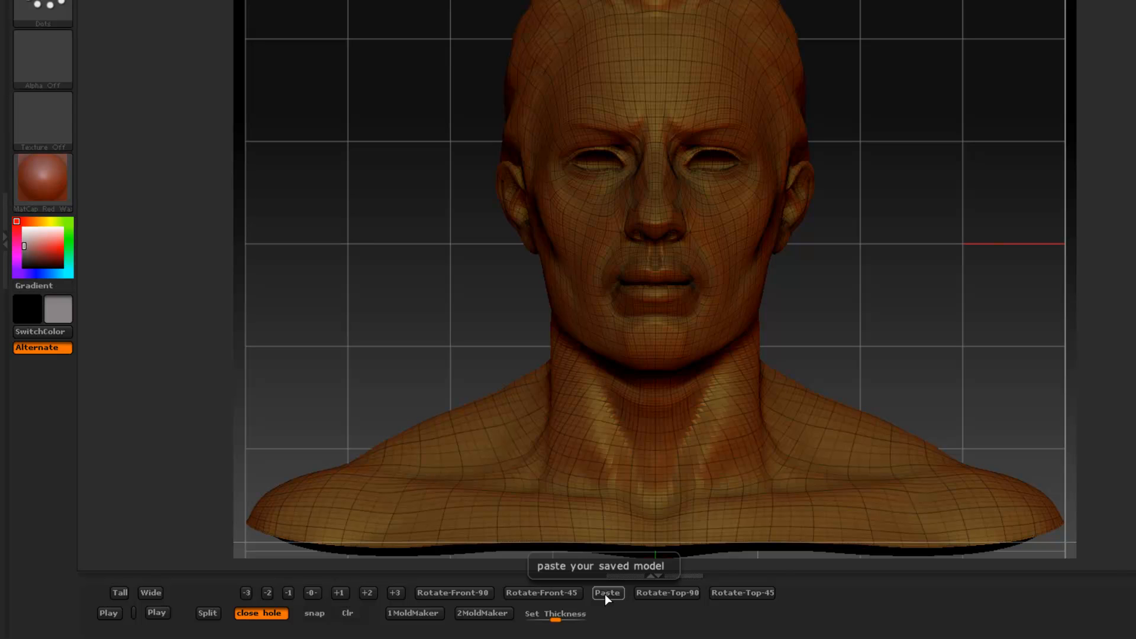
left_click(262, 614)
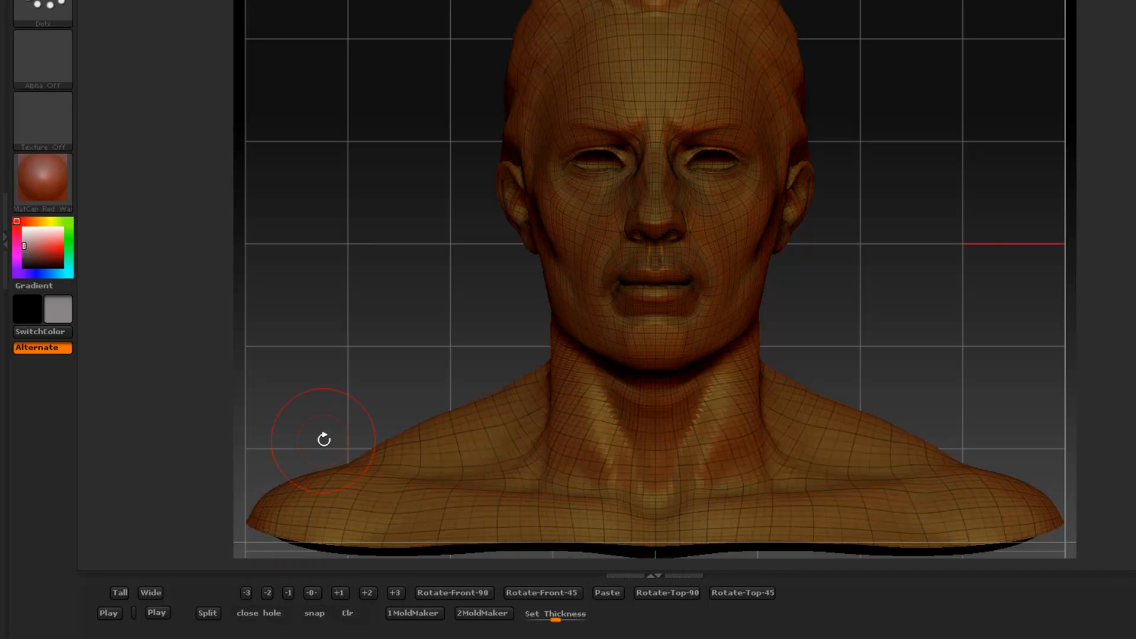
left_click(315, 594)
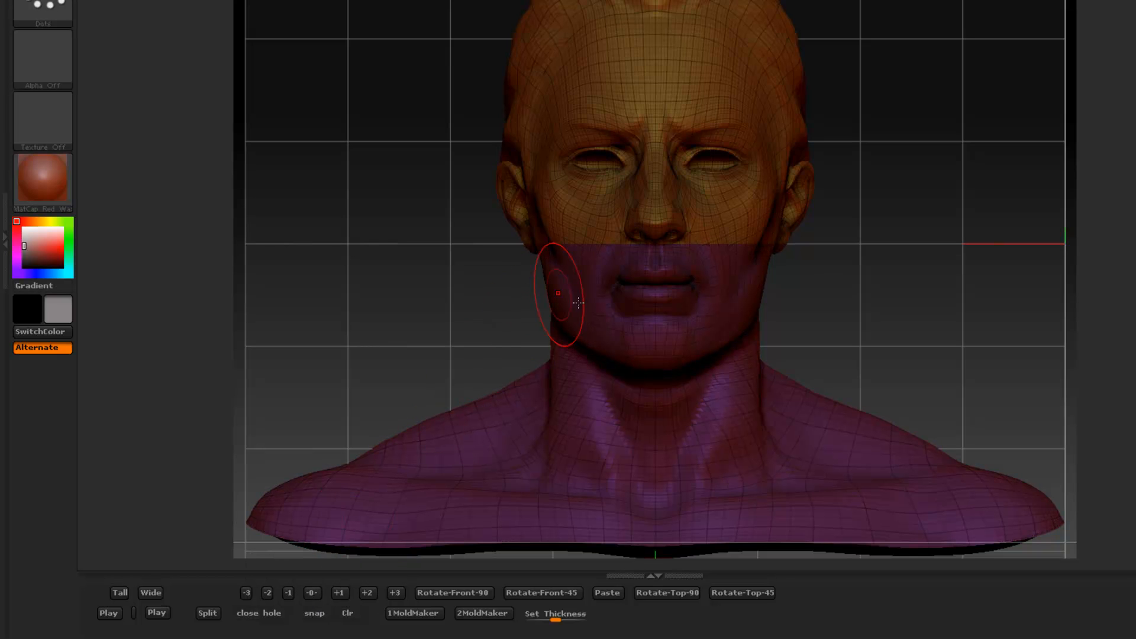
Isolate the lower piece of the sliced head, examine its cut from other angles, and show the whole head from the front again
key("ctrl+shift")
left_click(622, 319, "ctrl+shift")
left_click_drag(477, 271, 581, 308)
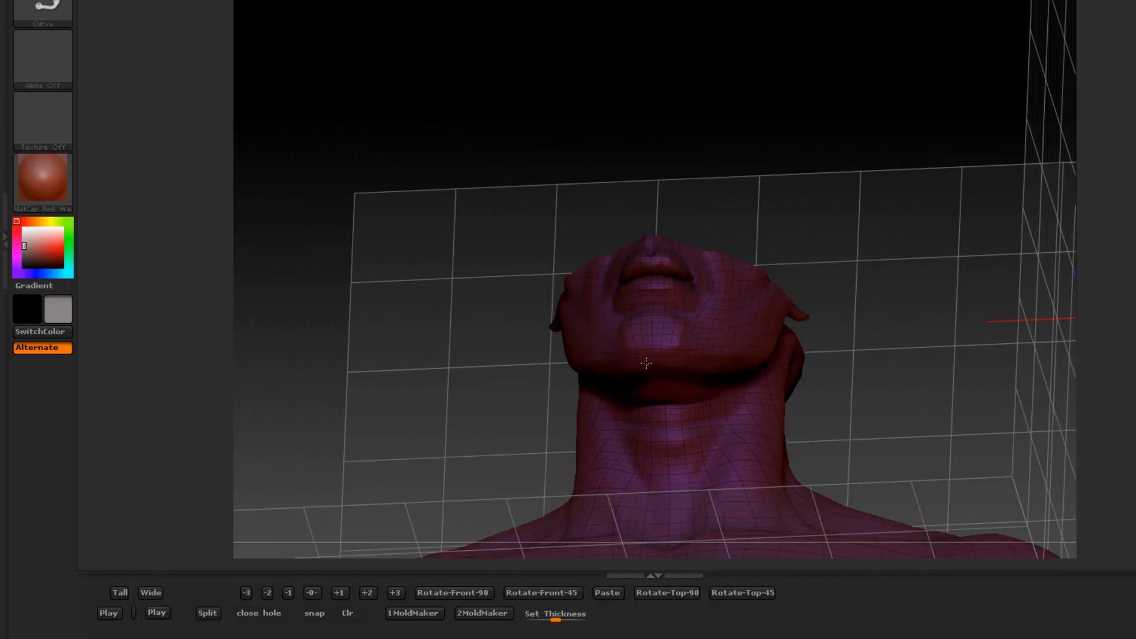
left_click(456, 287, "ctrl+shift")
left_click(434, 276, "ctrl+shift")
left_click_drag(434, 276, 438, 315)
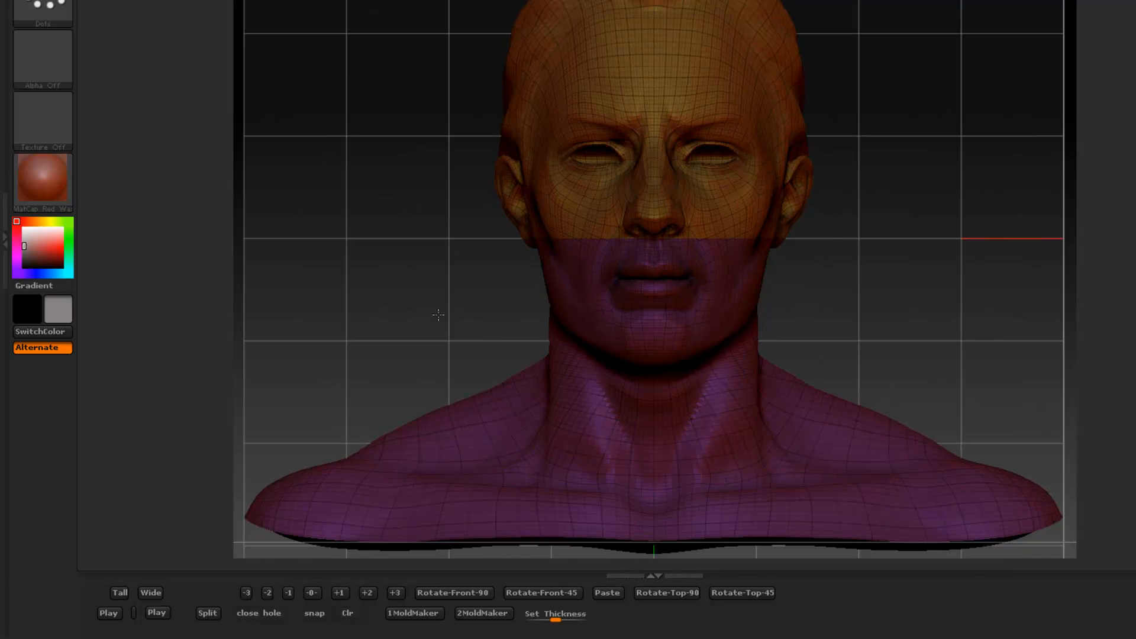
Run Split on the sliced head and isolate the upper piece to examine its cut face from below
left_click(215, 614)
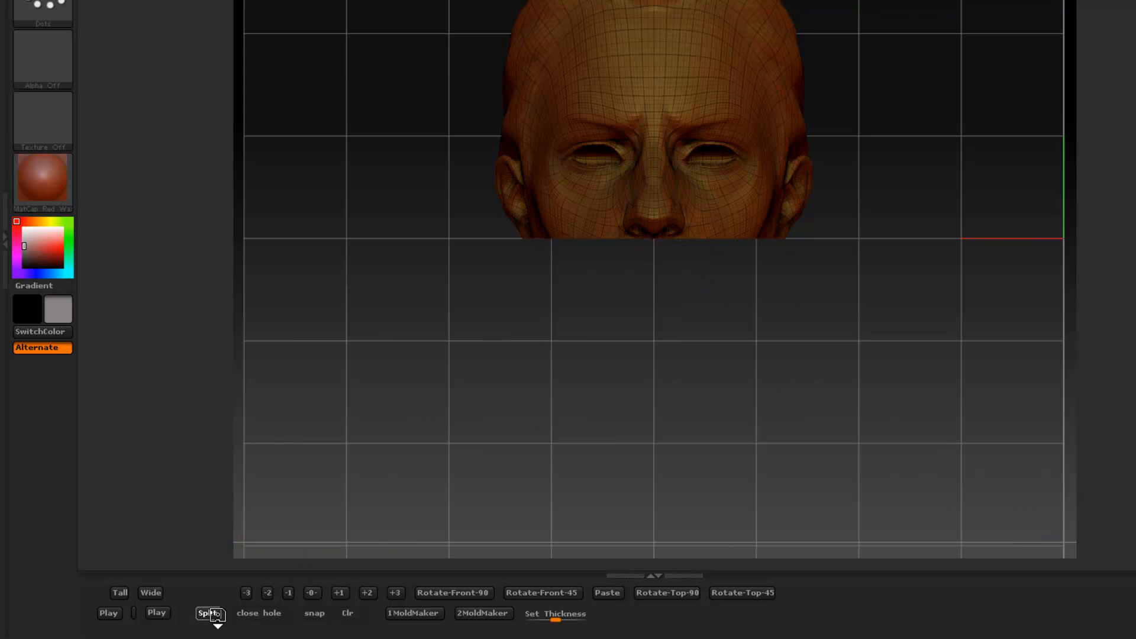
left_click(215, 614)
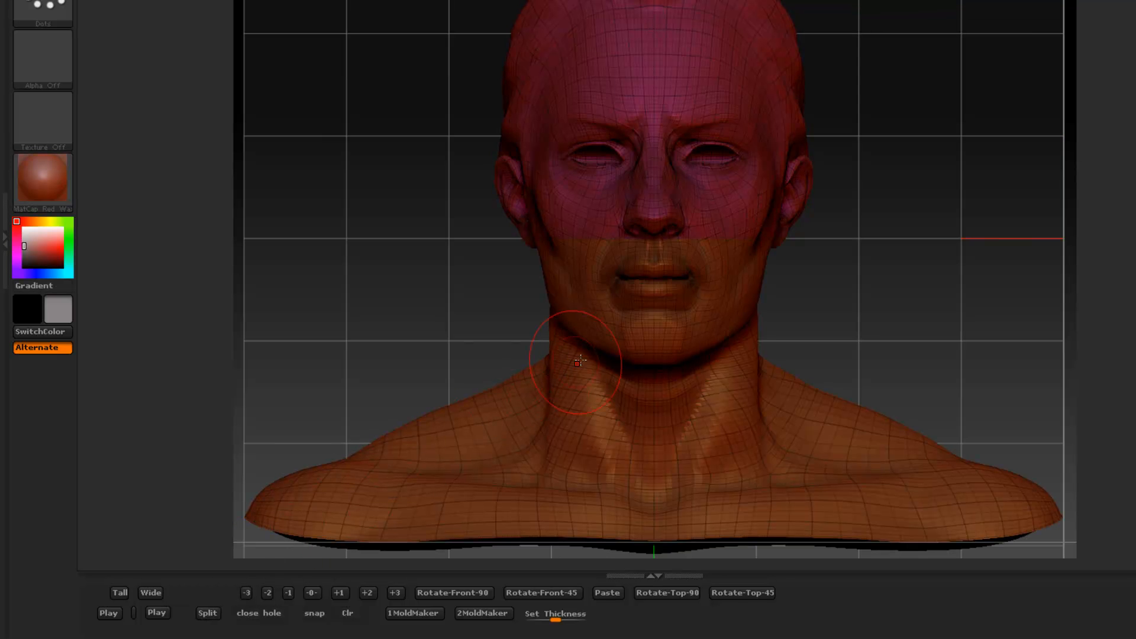
left_click(649, 340, "ctrl+shift")
left_click_drag(918, 294, 950, 214)
left_click(601, 384, "ctrl+shift")
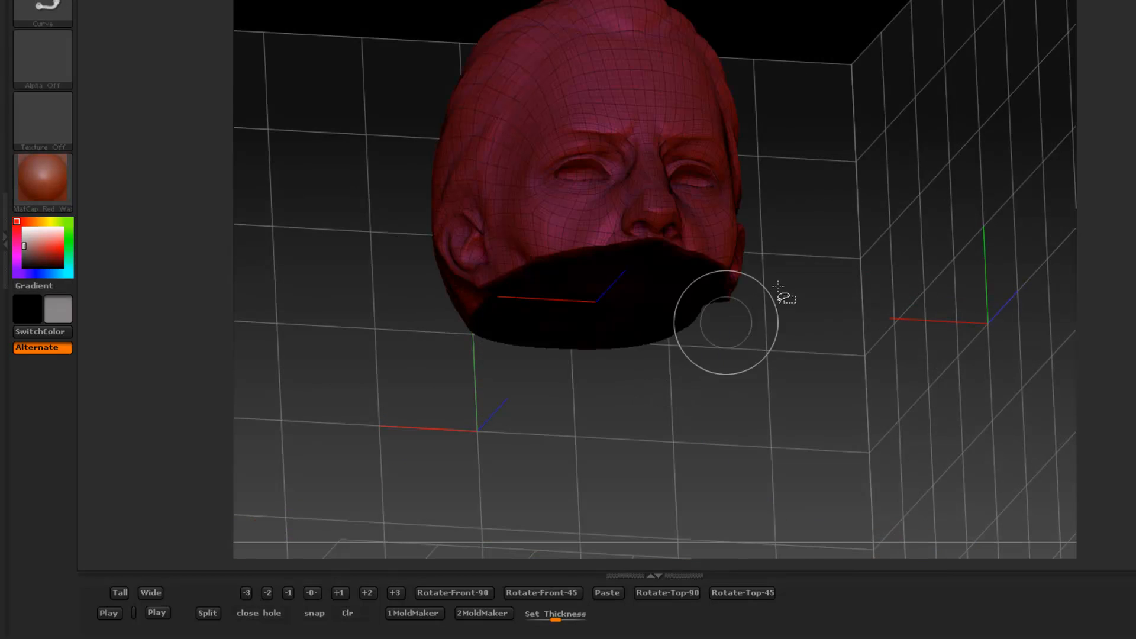
Show the whole sliced head from the front and restore the saved unsliced head with Paste
left_click(850, 283, "ctrl+shift")
left_click_drag(873, 284, 869, 333)
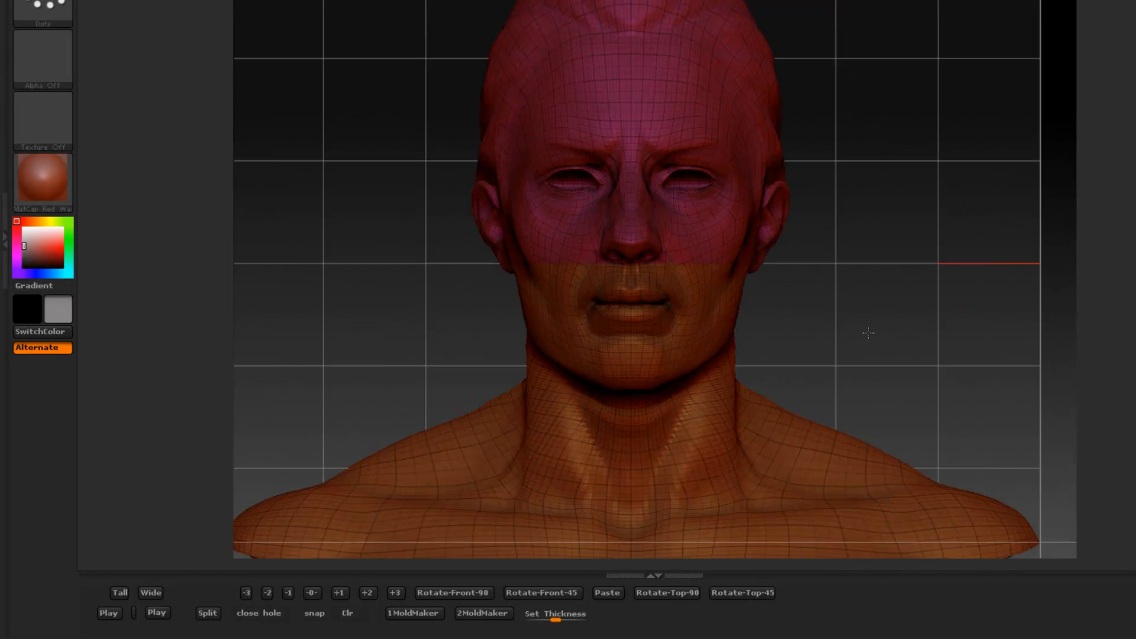
key("f")
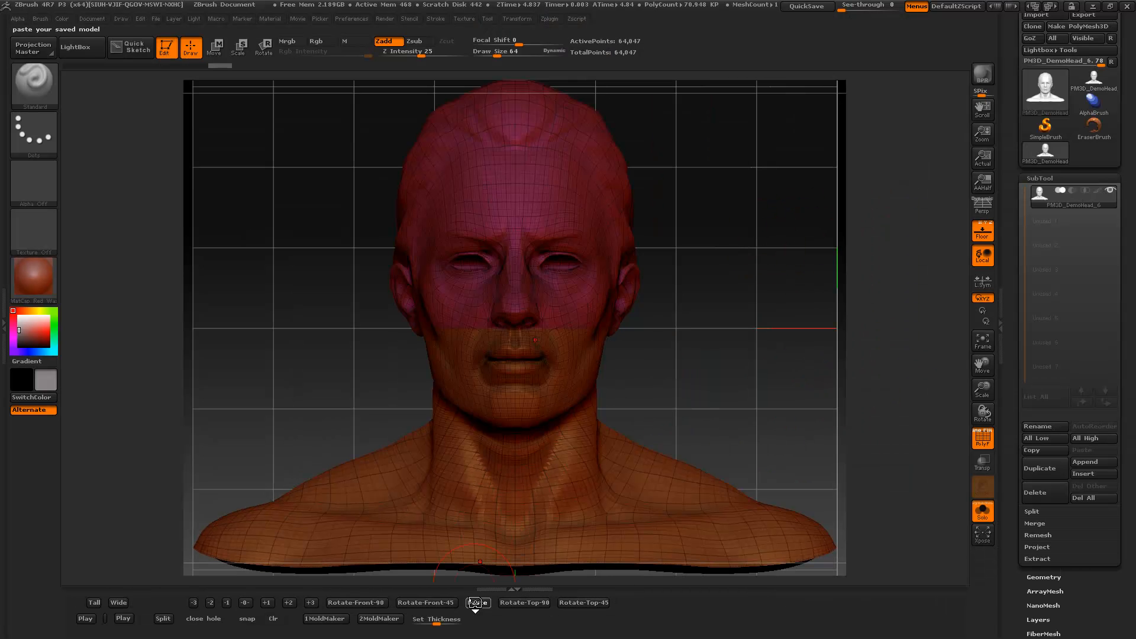
left_click(475, 603)
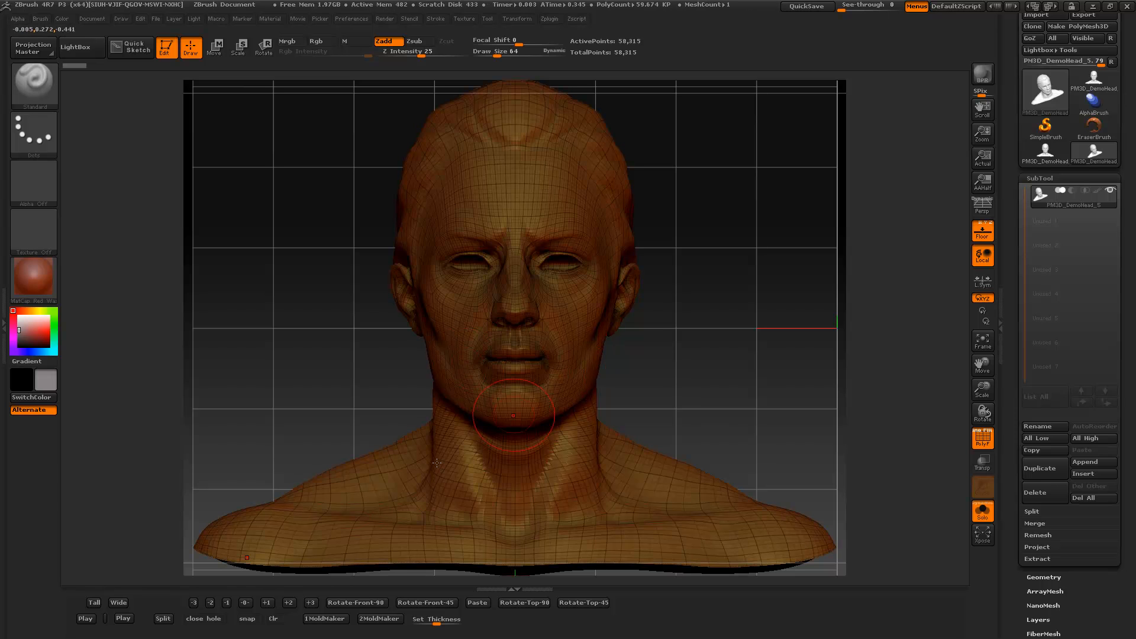
Try switching close hole on and off, and try snapping the grid to the front
left_click(204, 619)
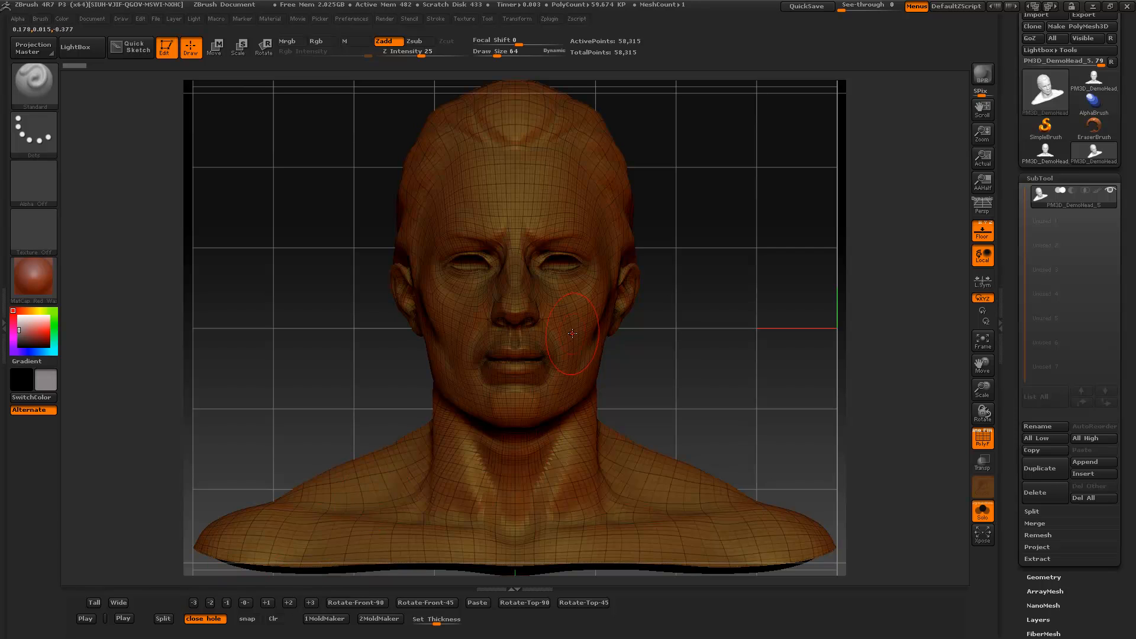
left_click(209, 620)
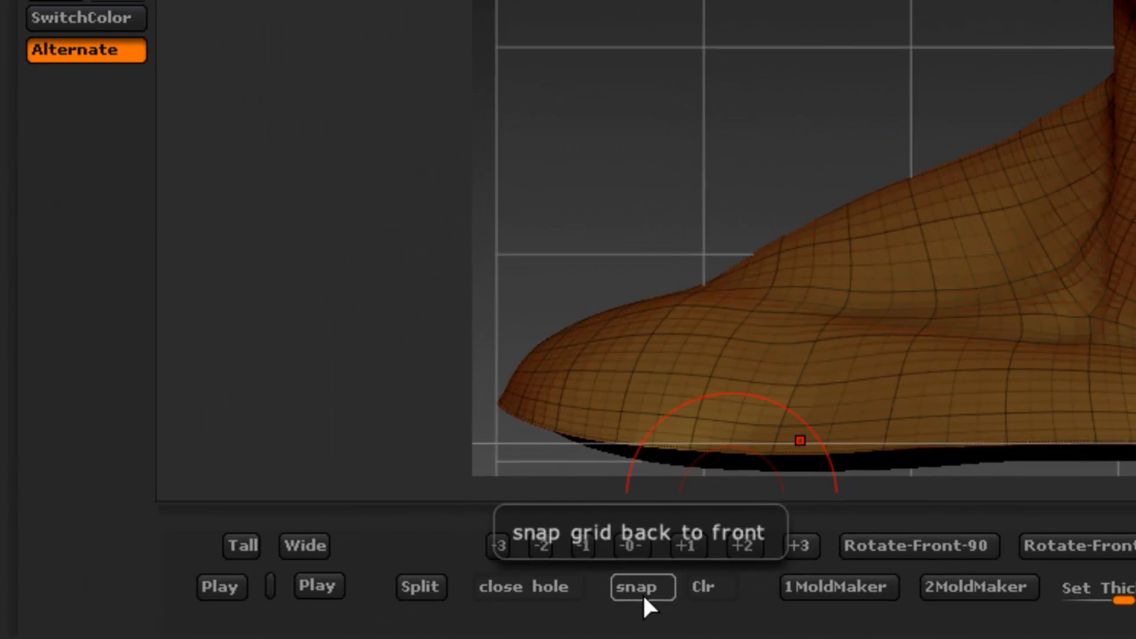
left_click(643, 595)
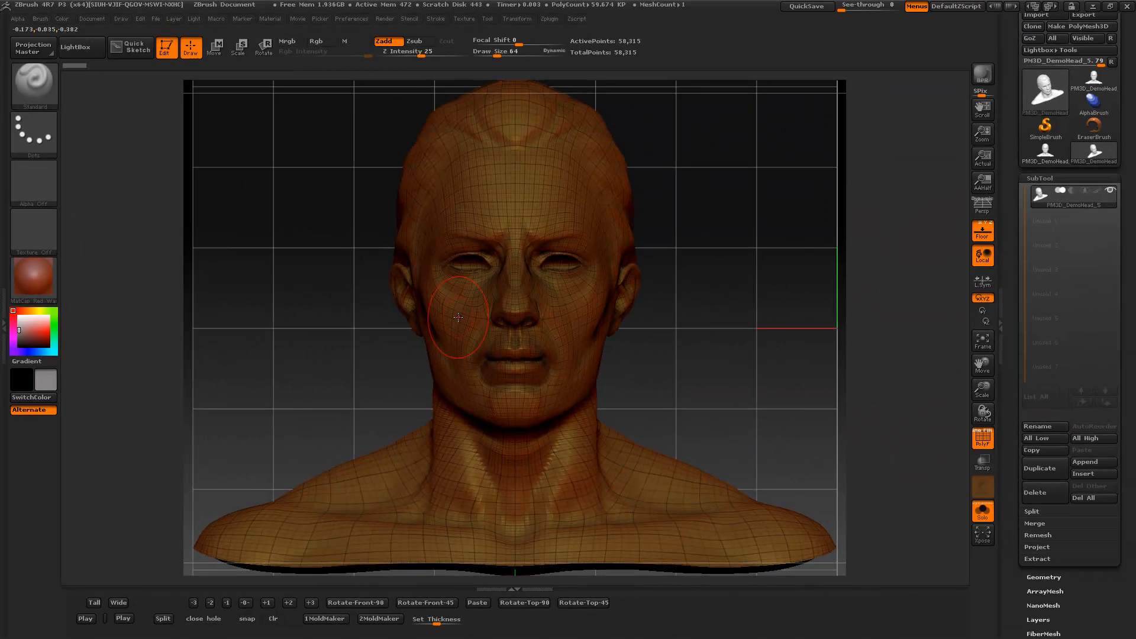
Replace the head with the Sphere3D_1 tool and prepare the sphere with Tall
left_click(1048, 92)
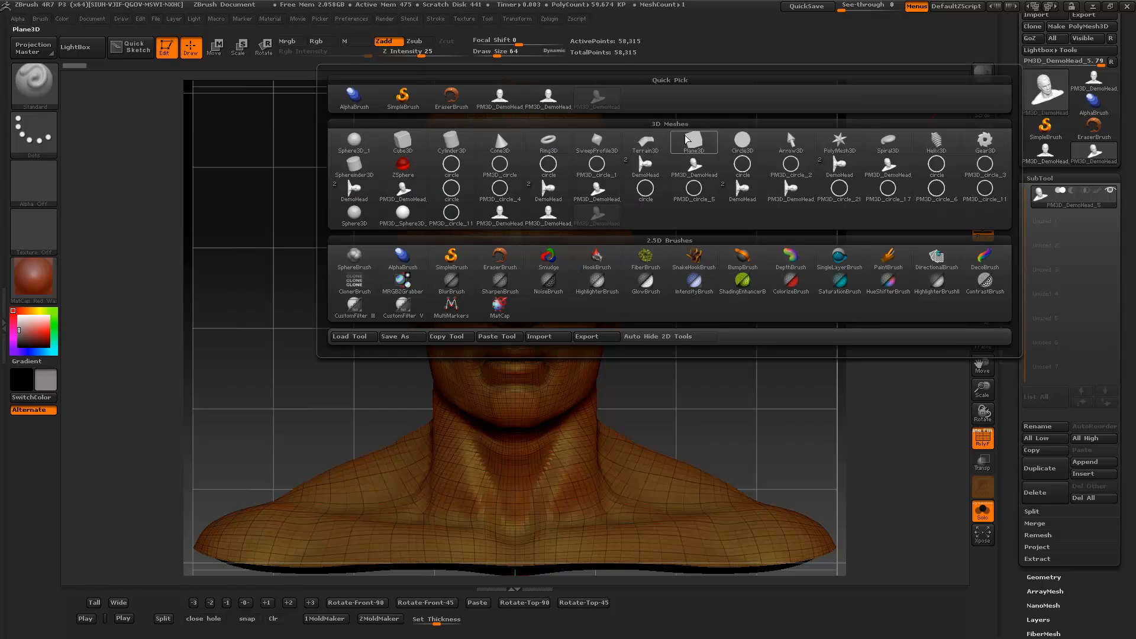
left_click(353, 140)
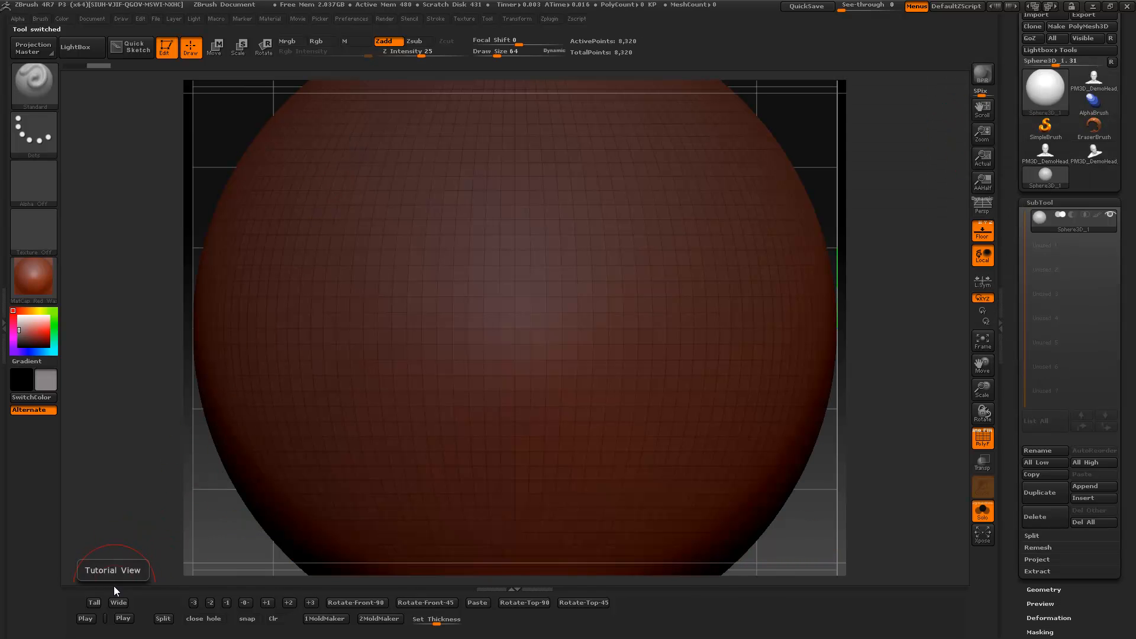
left_click(95, 602)
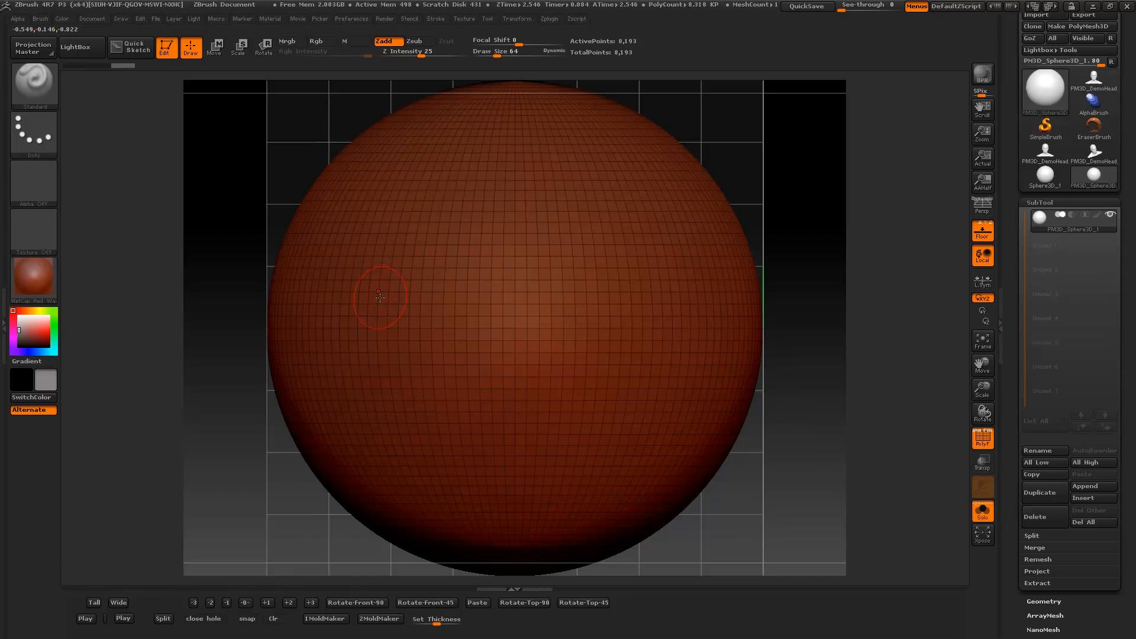
Snap the grid in front of the sphere and toggle the grid colors with Clr, leaving Clr off
left_click(246, 619)
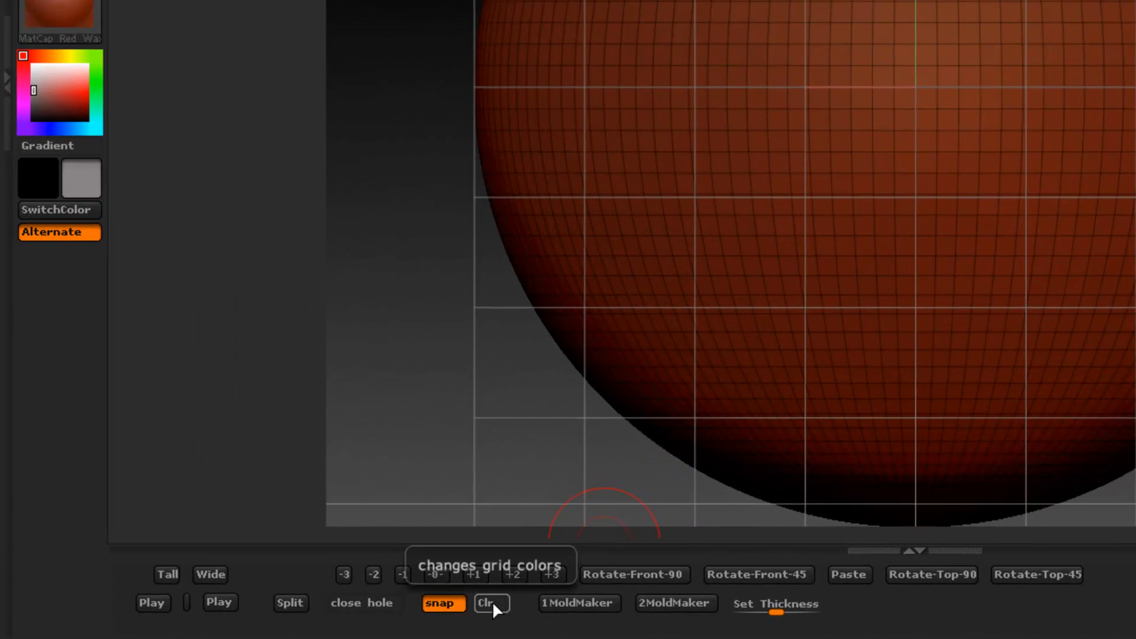
left_click(492, 603)
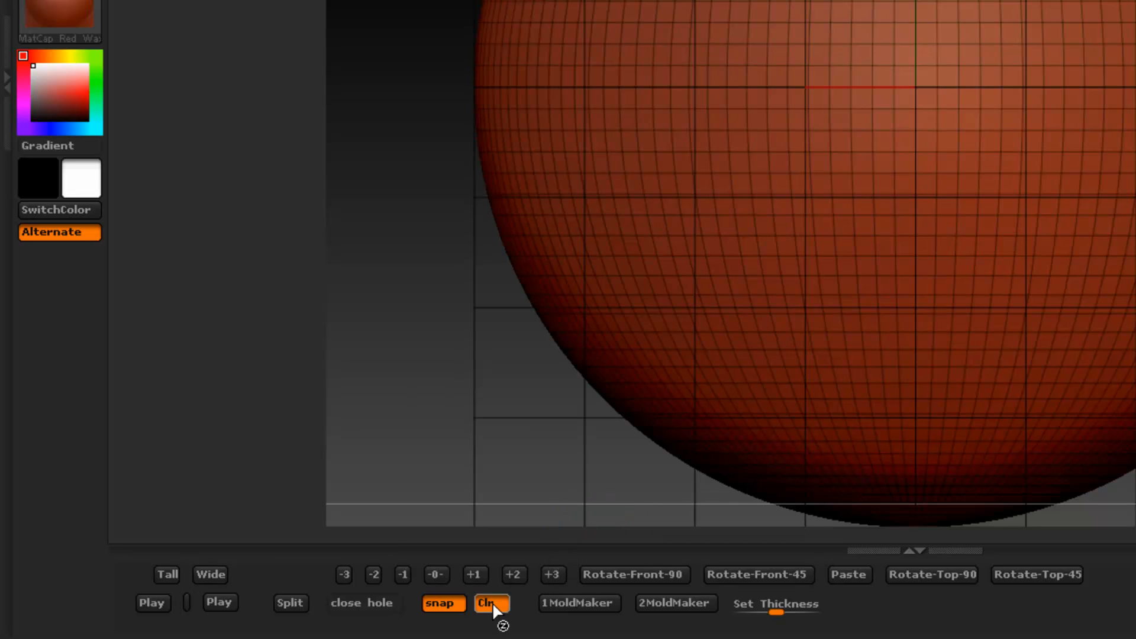
left_click(492, 603)
left_click(493, 602)
left_click(493, 603)
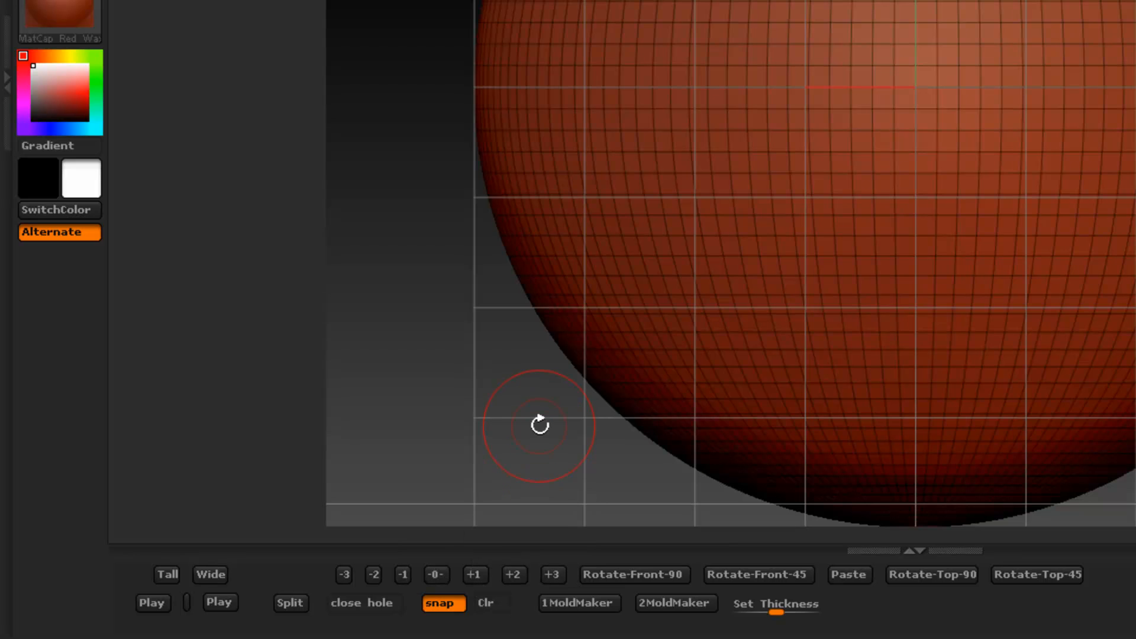
Turn on close hole, and toggle the grid colors and grid snap, leaving both of those off
left_click(370, 605)
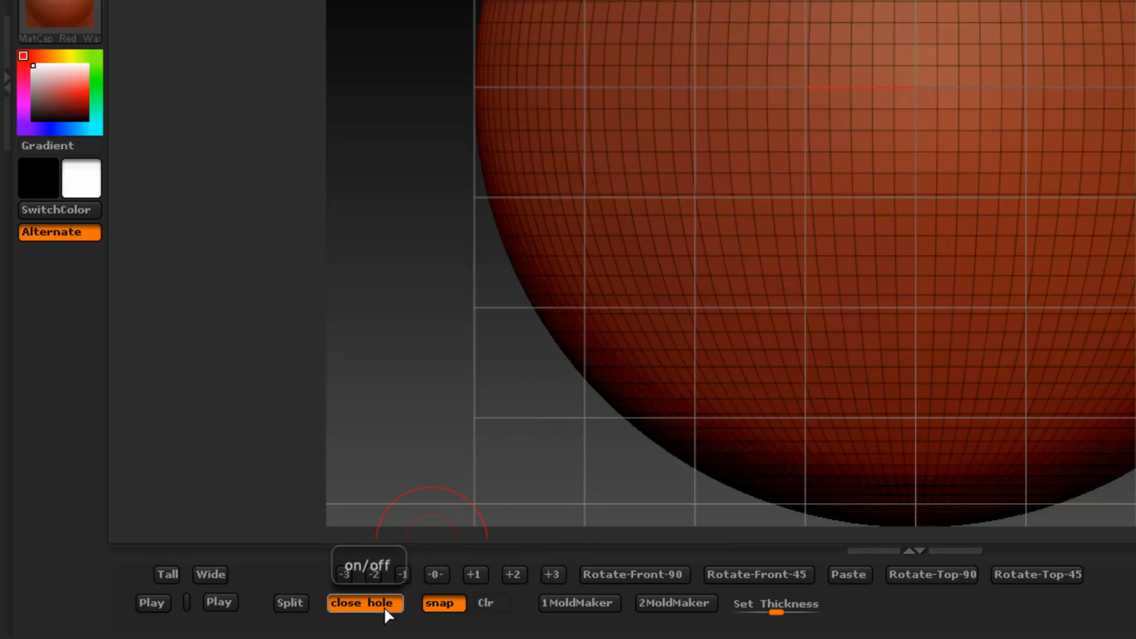
left_click(428, 602)
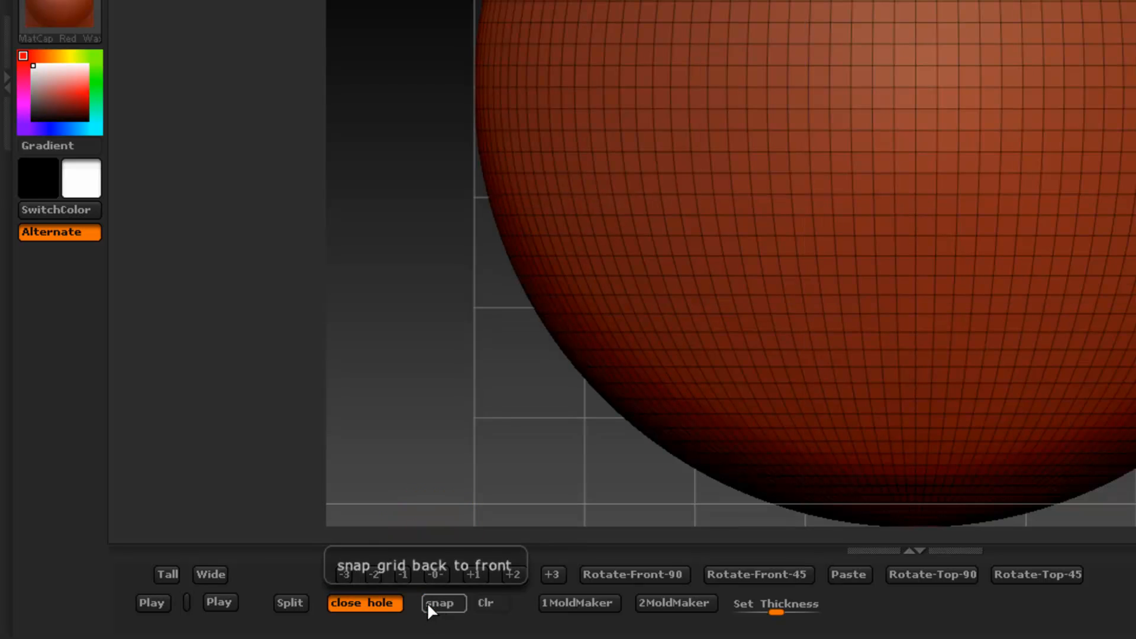
left_click(487, 603)
left_click(486, 602)
left_click(445, 605)
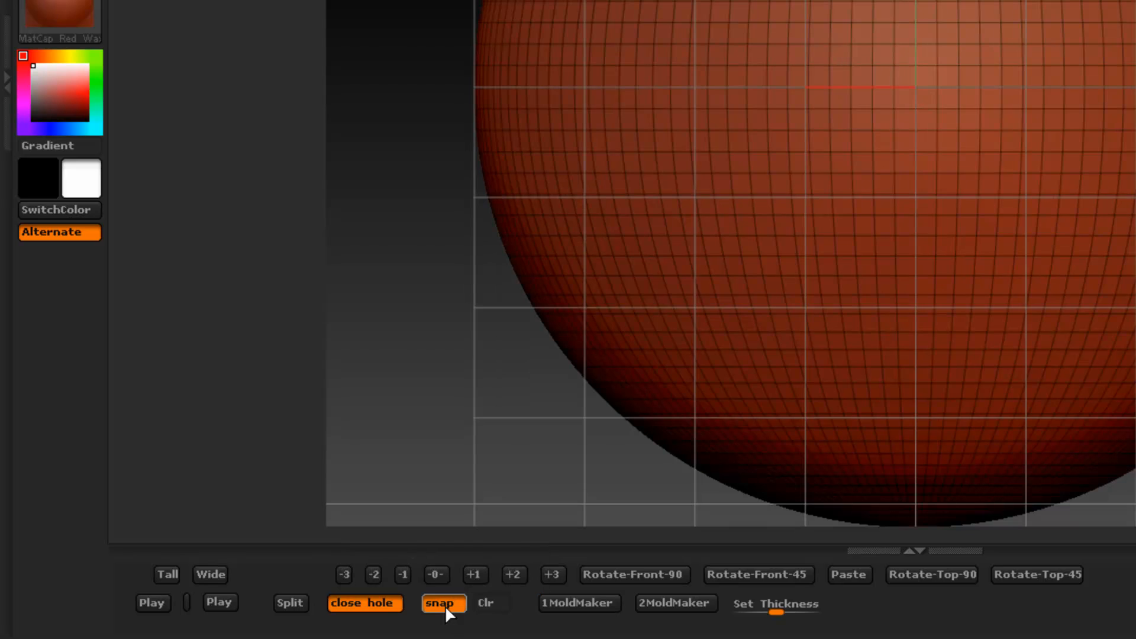
left_click(445, 606)
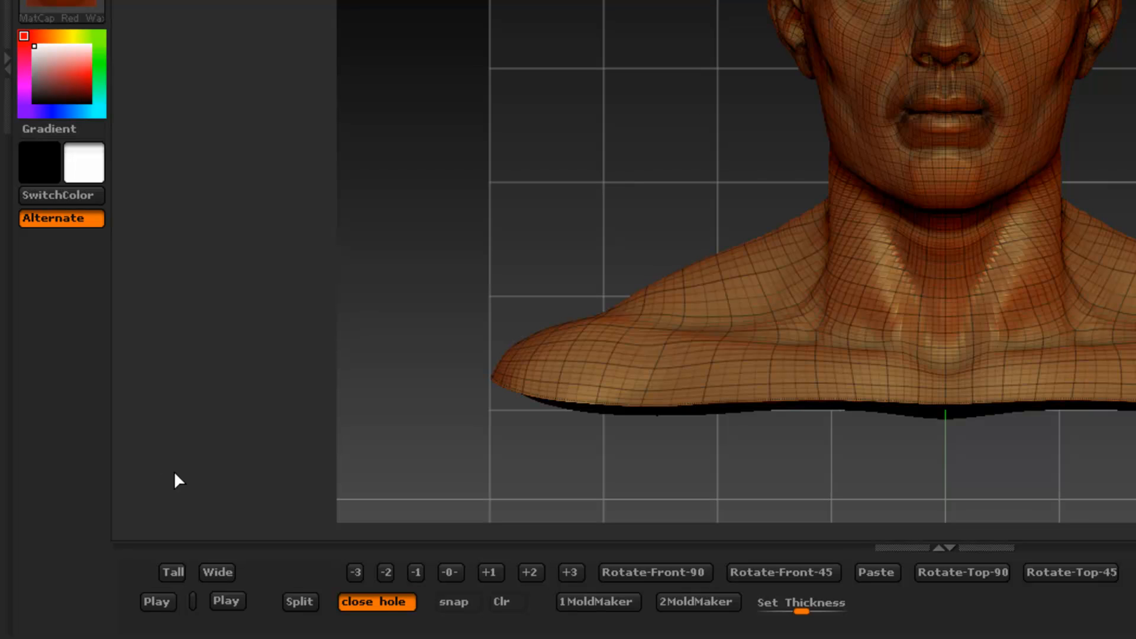
Prepare the head with Wide and build the mold for one half with 1MoldMaker
left_click(216, 571)
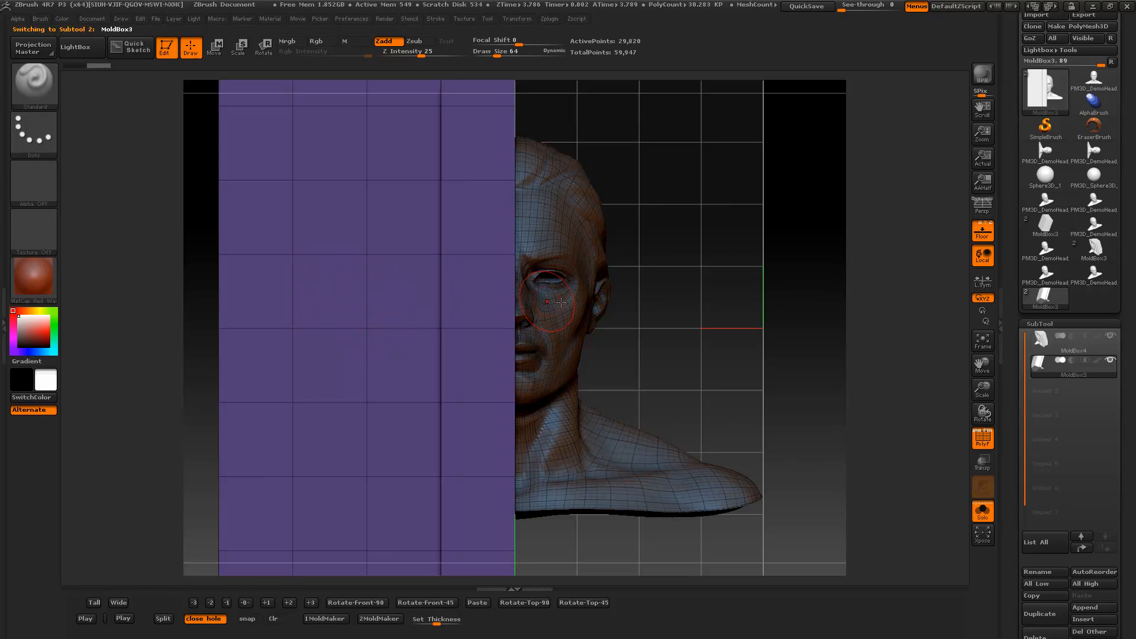
mouse_move(709, 323)
left_mouse_down()
mouse_move(691, 331)
mouse_move(711, 326)
left_mouse_up()
Build the mold for the head's other half with 2MoldMaker and examine the face imprint inside from several angles
left_click(380, 619)
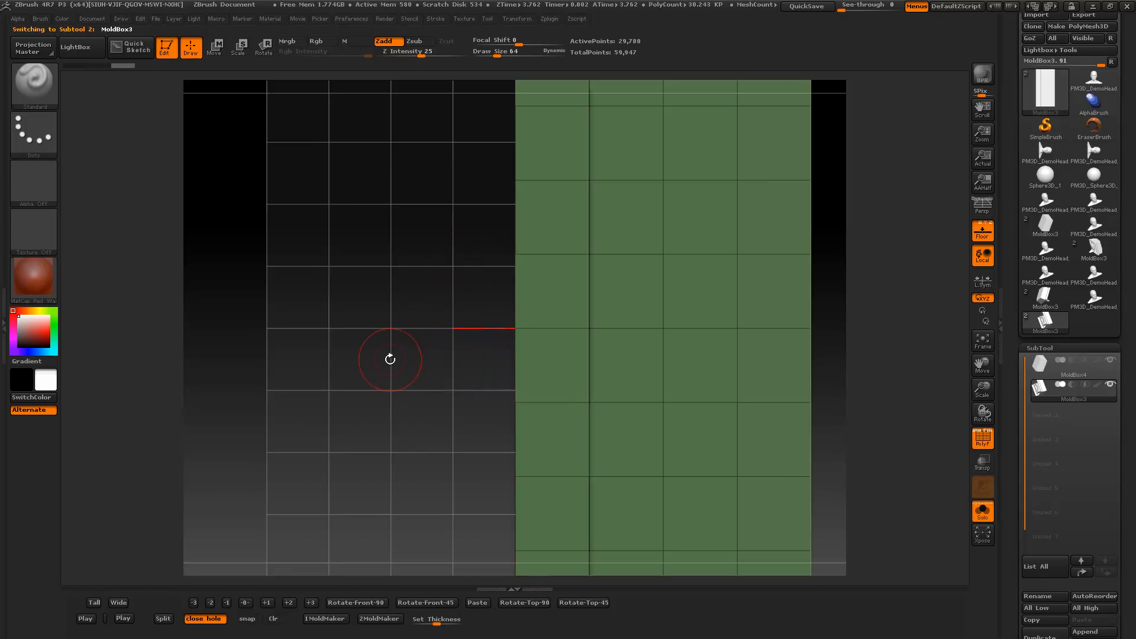
left_click_drag(391, 352, 410, 363)
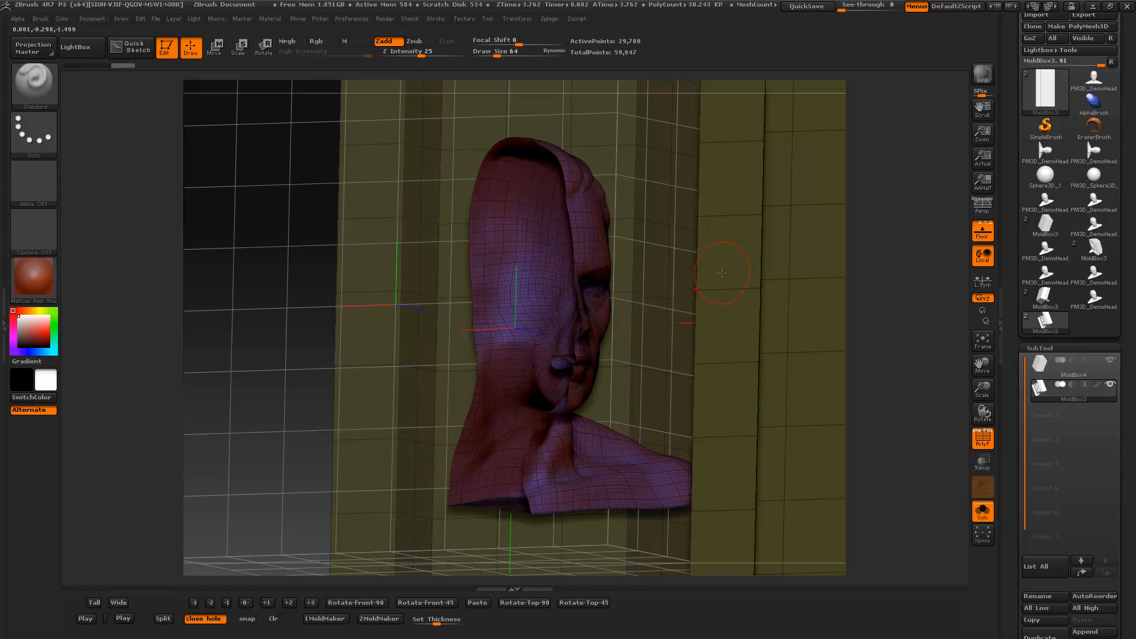
left_click_drag(272, 327, 279, 338)
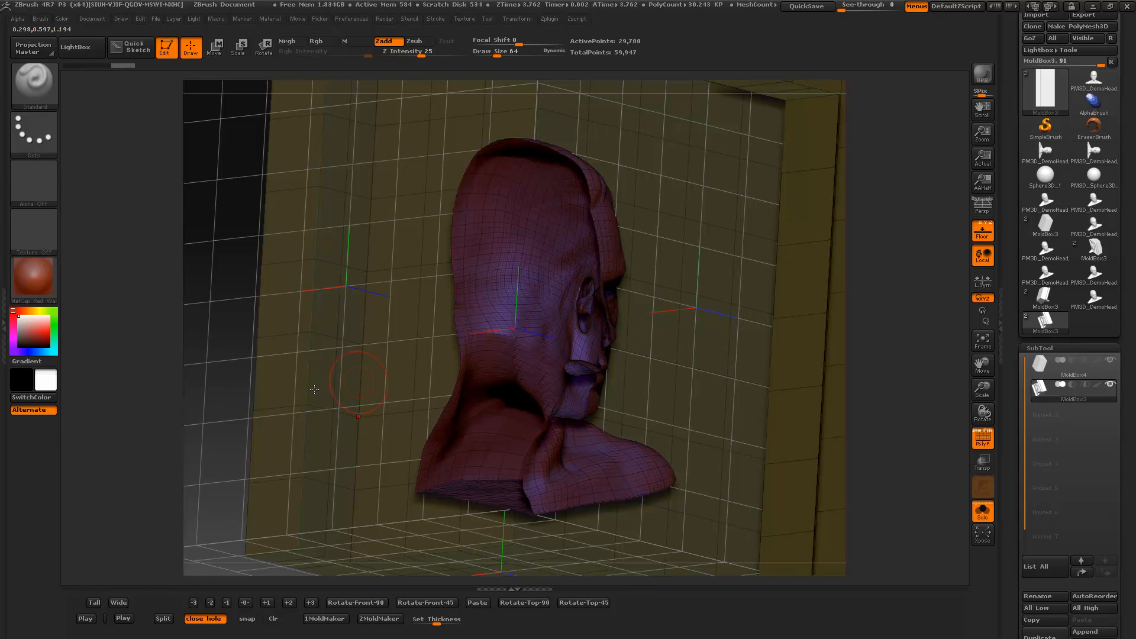
right_click_drag(229, 370, 260, 370)
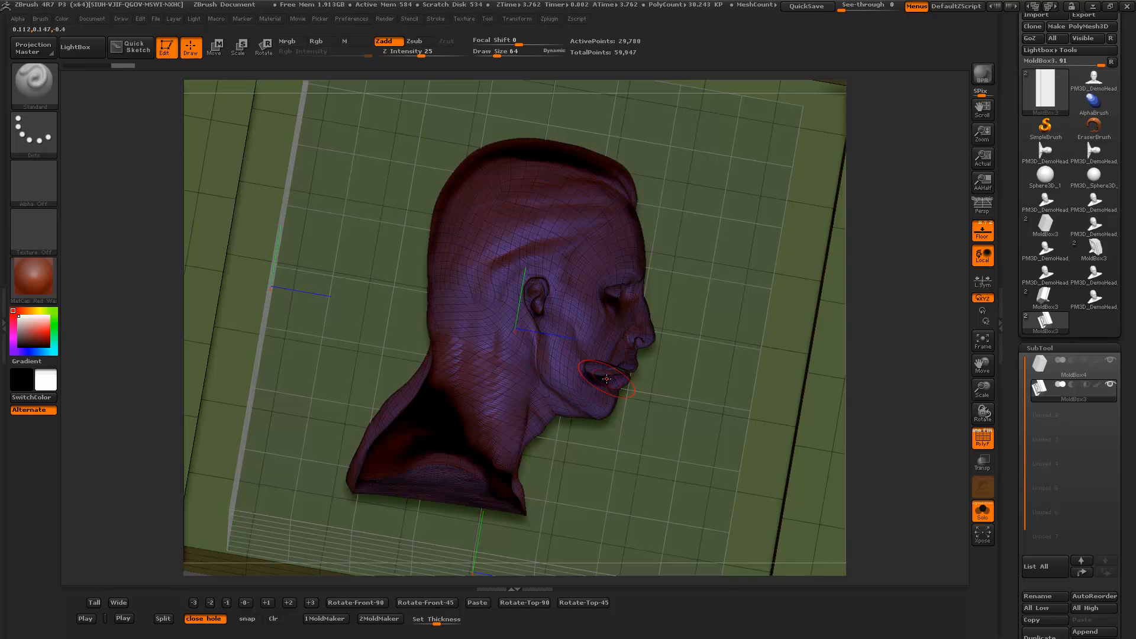
mouse_move(902, 485)
left_mouse_down()
mouse_move(880, 484)
mouse_move(889, 476)
mouse_move(876, 469)
left_mouse_up()
left_click_drag(808, 461, 748, 461)
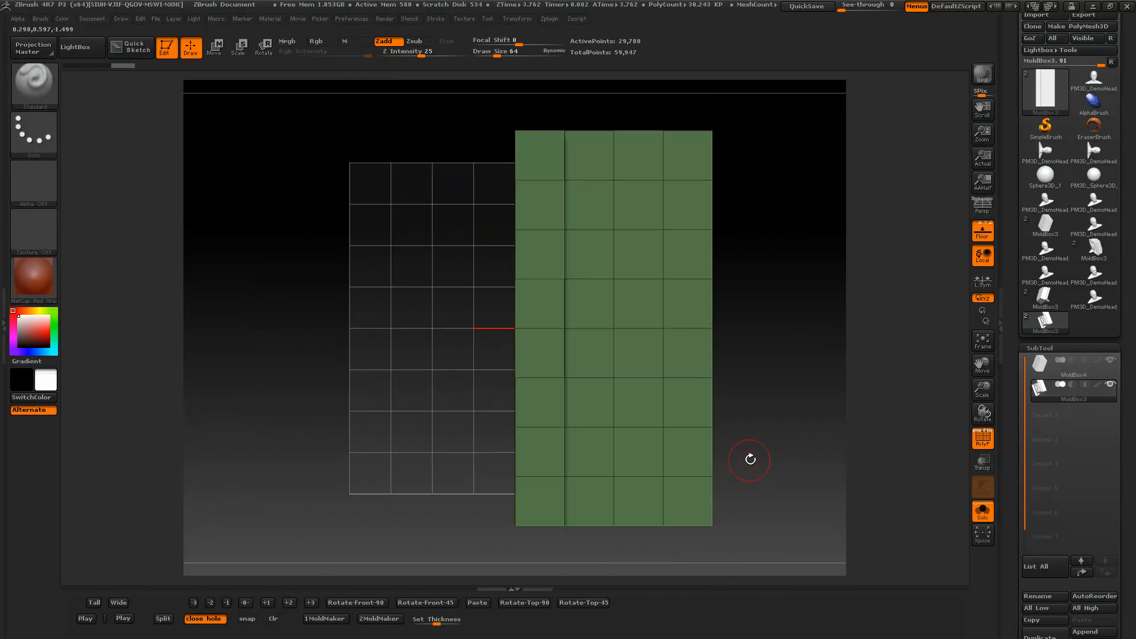
Rebuild both mold halves of the head at a smaller view scale with 1MoldMaker and 2MoldMaker
left_click(326, 618)
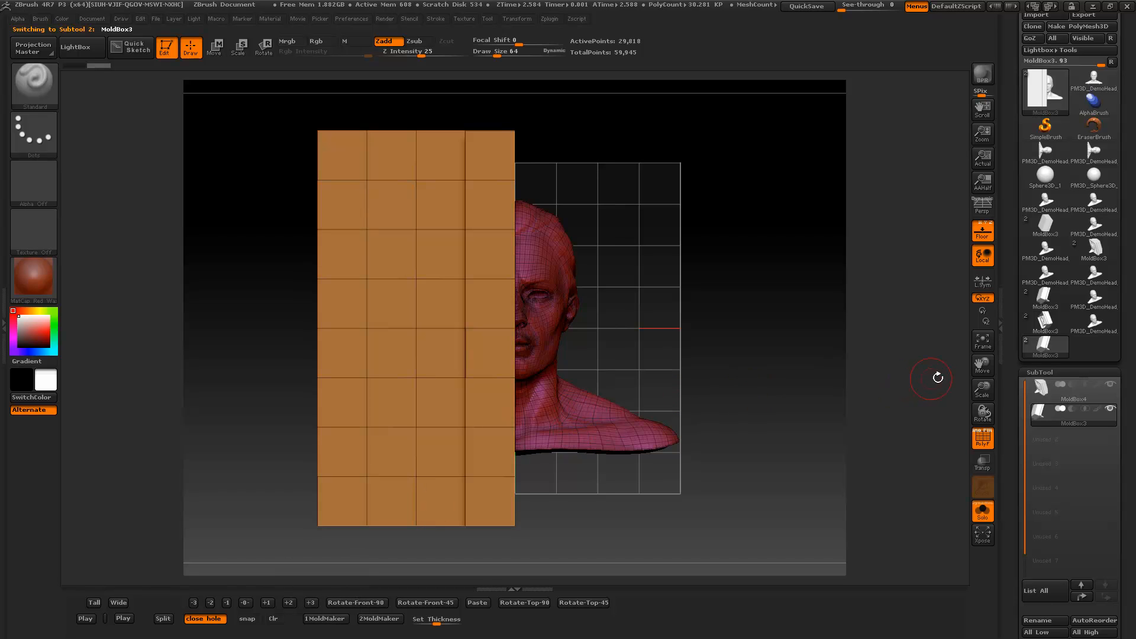
left_click_drag(985, 389, 995, 429)
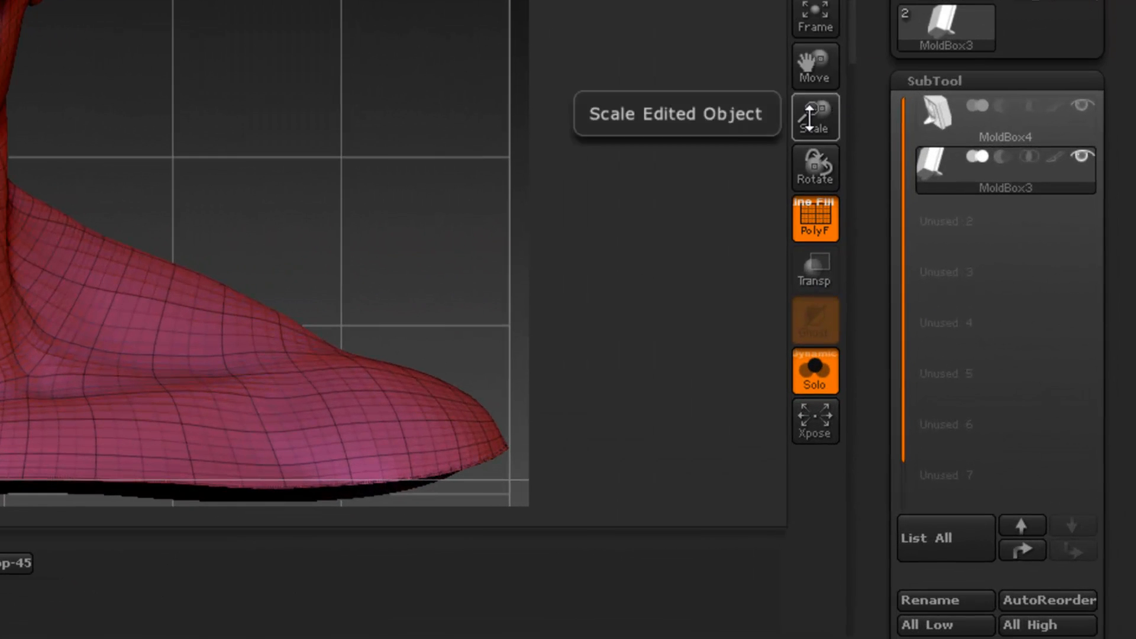
left_click_drag(984, 390, 976, 388)
left_click_drag(802, 106, 850, 88)
left_click_drag(796, 112, 803, 118)
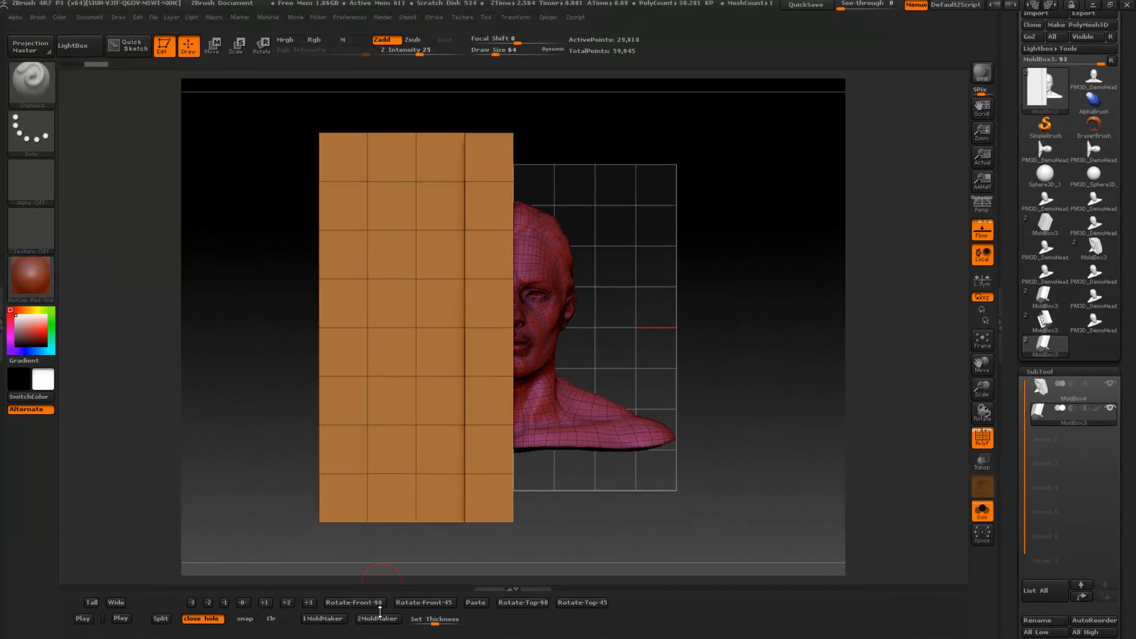
left_click(382, 618)
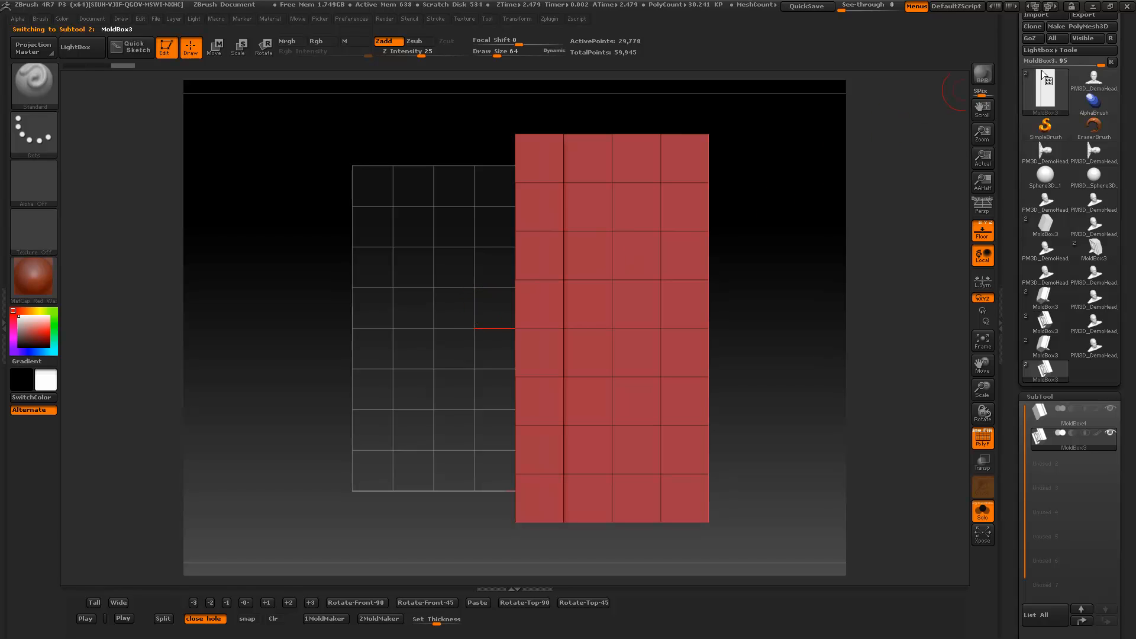
Reset the quick-pick tool list, load the PolyMesh3D star and prepare it with Wide
left_click(1112, 63)
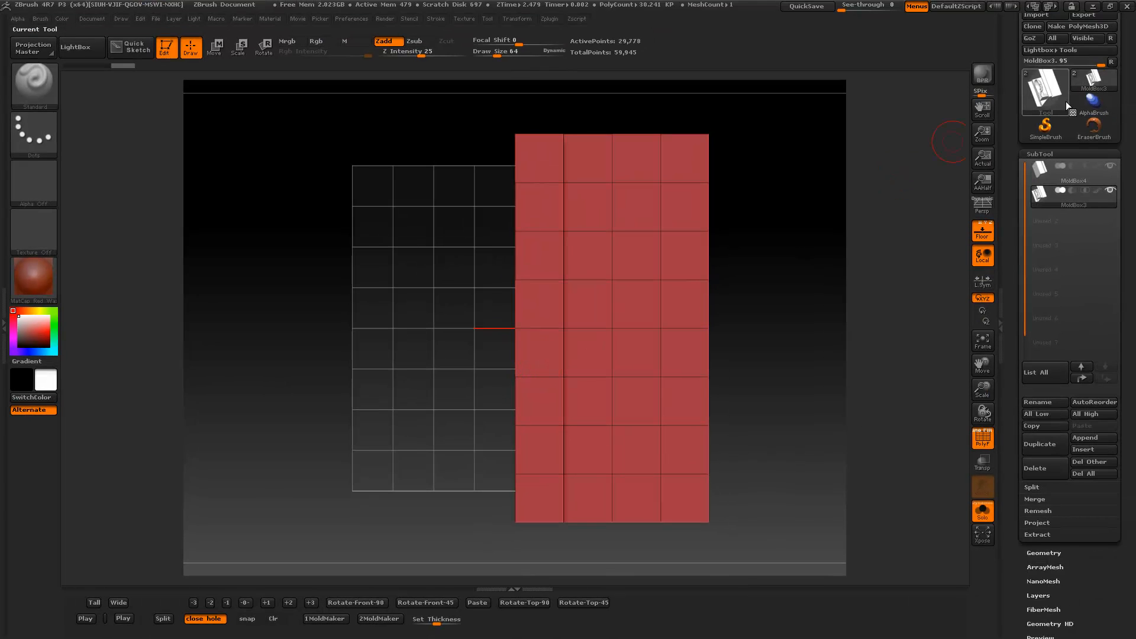
left_click(1045, 95)
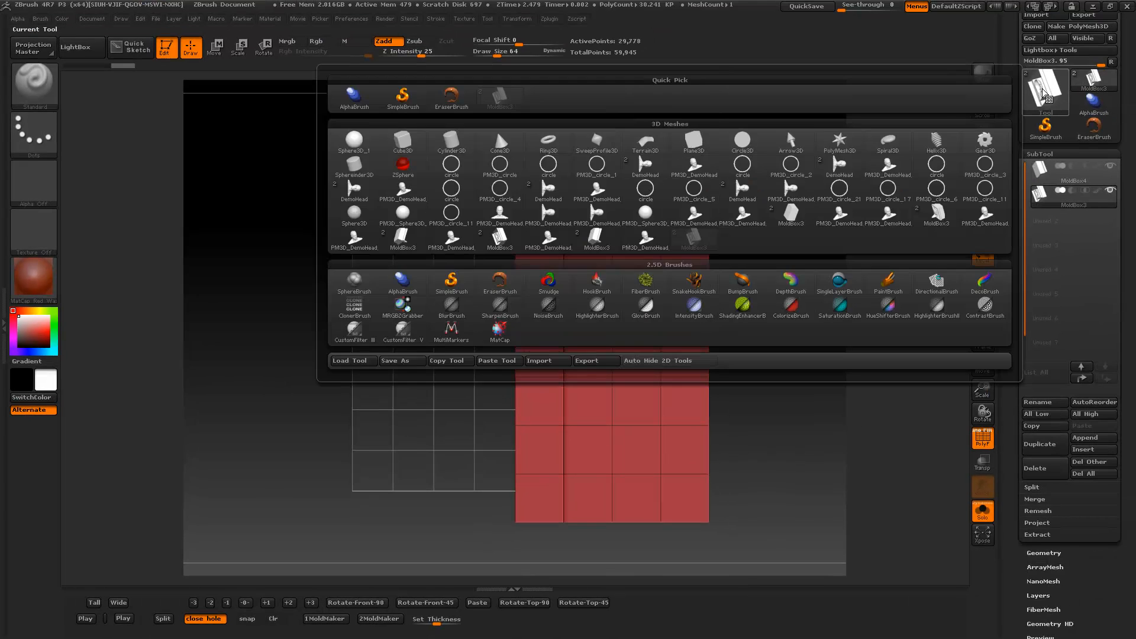
left_click(840, 140)
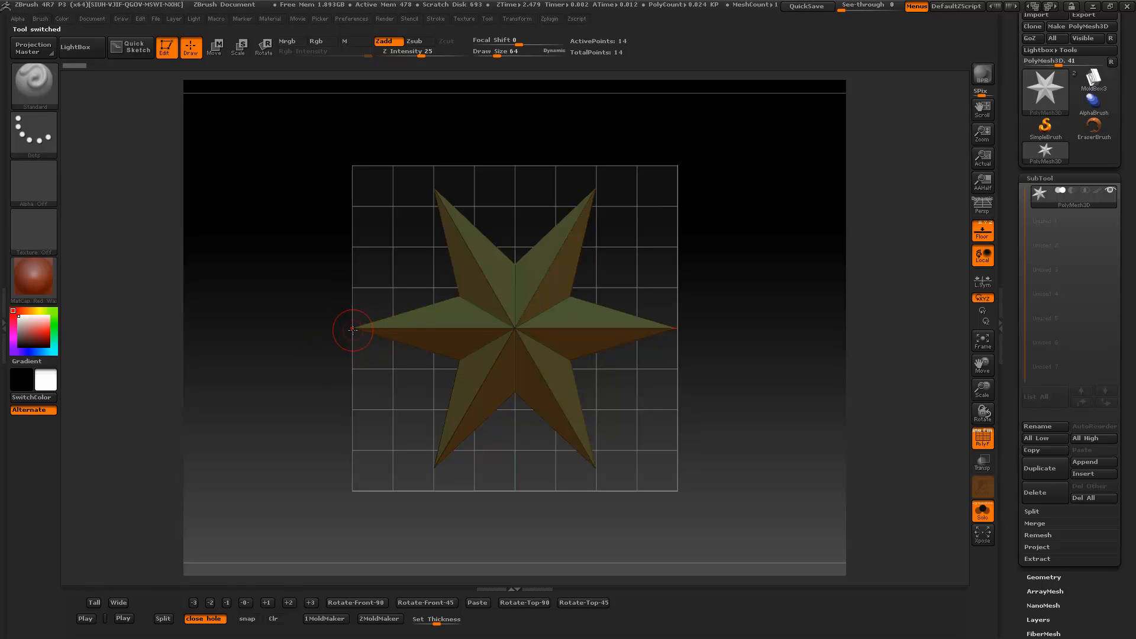
left_click(120, 602)
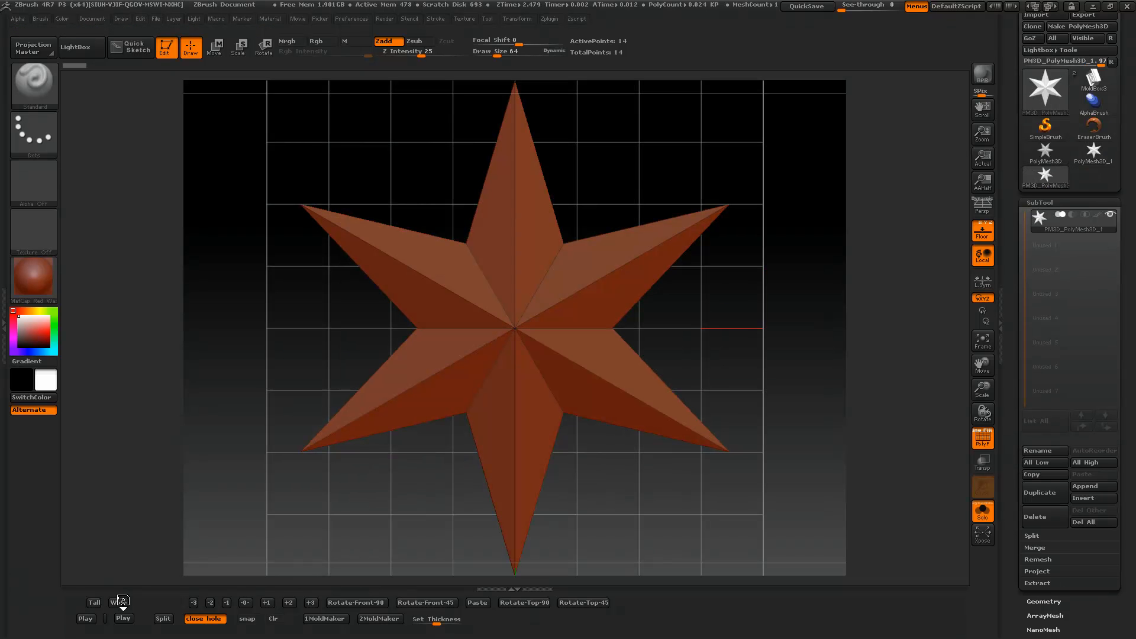
left_click(247, 619)
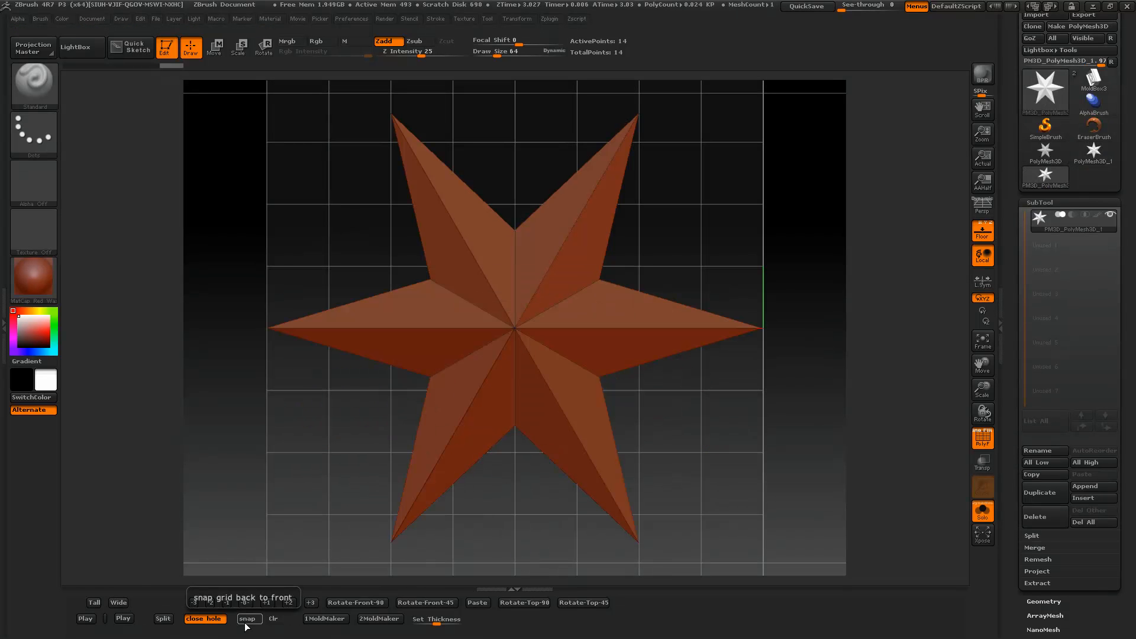
Build both mold halves of the star with 1MoldMaker and 2MoldMaker, and examine the imprint inside the mold
left_click(311, 619)
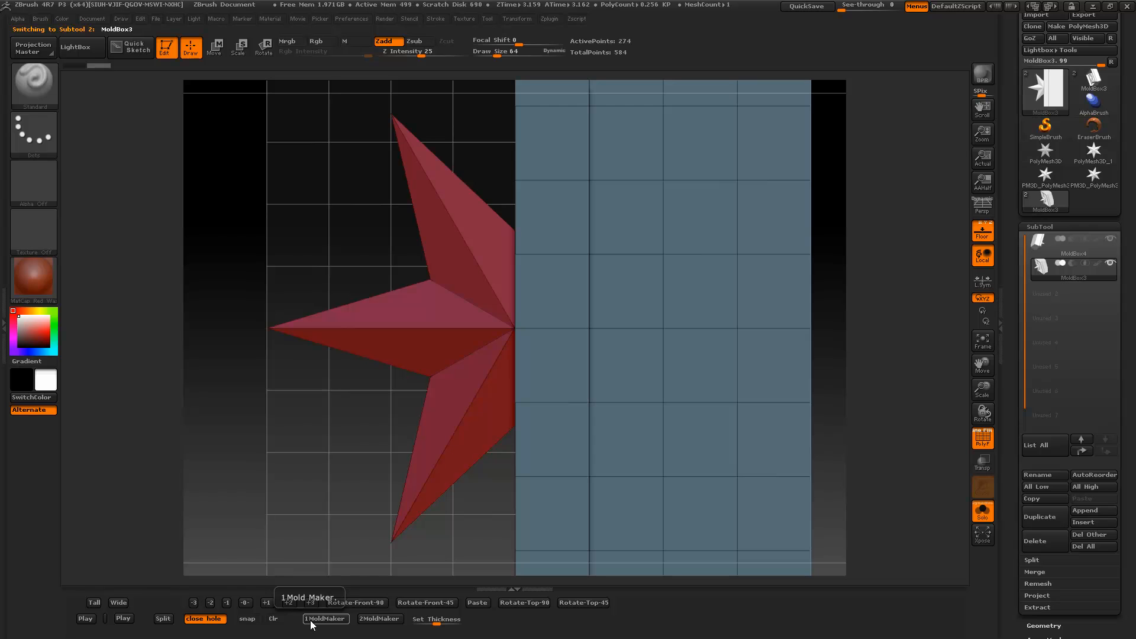
mouse_move(298, 477)
left_mouse_down()
mouse_move(333, 488)
mouse_move(297, 483)
left_mouse_up()
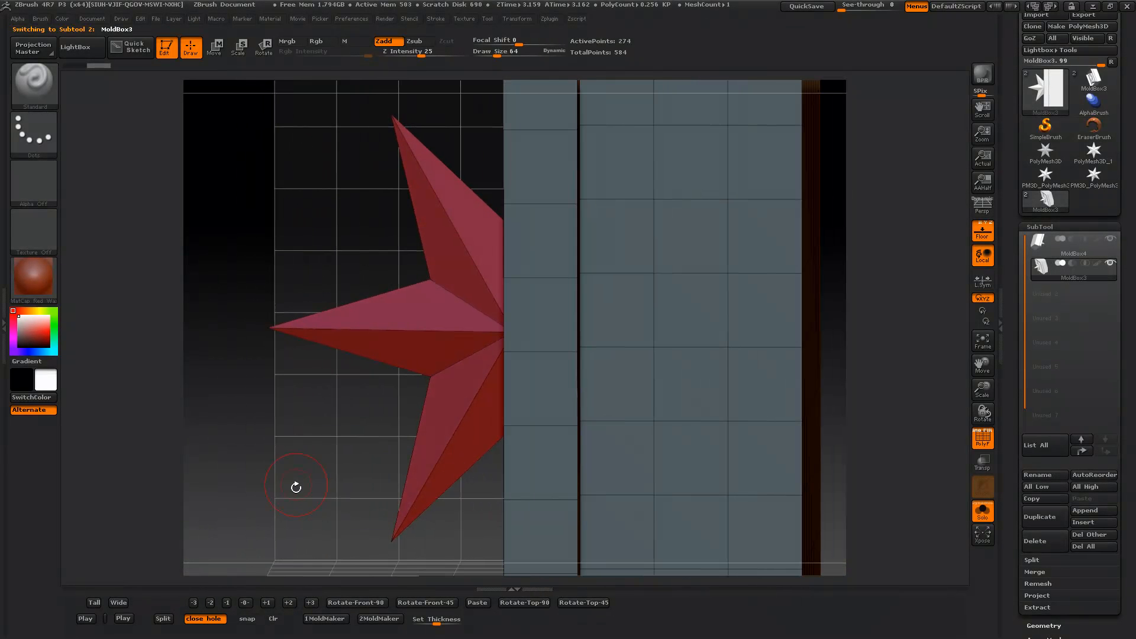
left_click(364, 618)
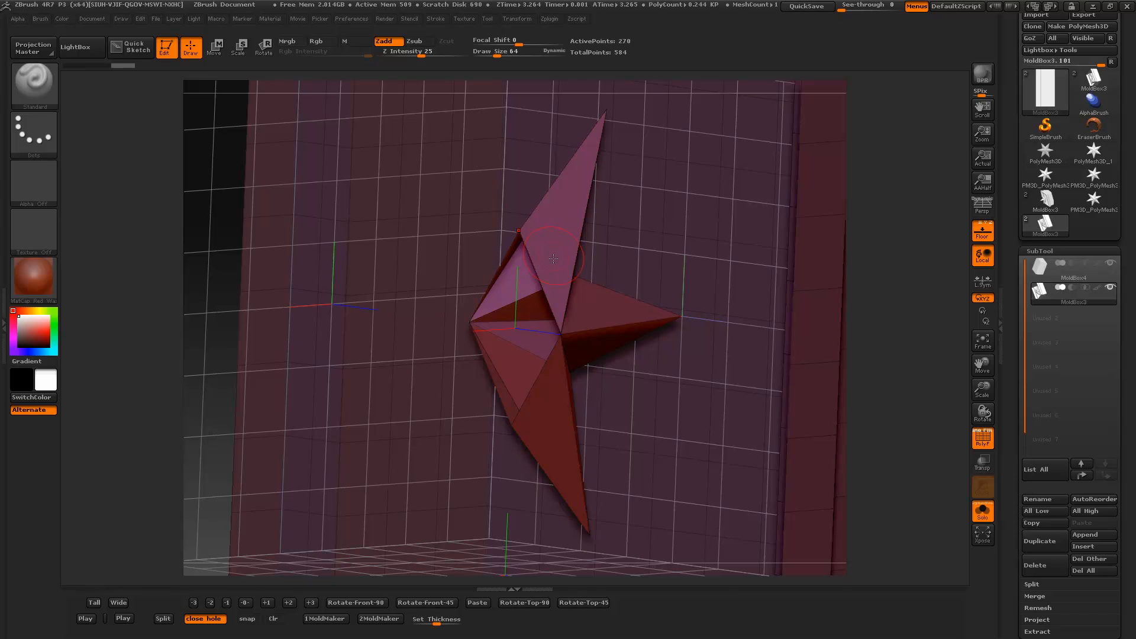
mouse_move(212, 345)
left_mouse_down()
mouse_move(196, 349)
mouse_move(211, 346)
left_mouse_up()
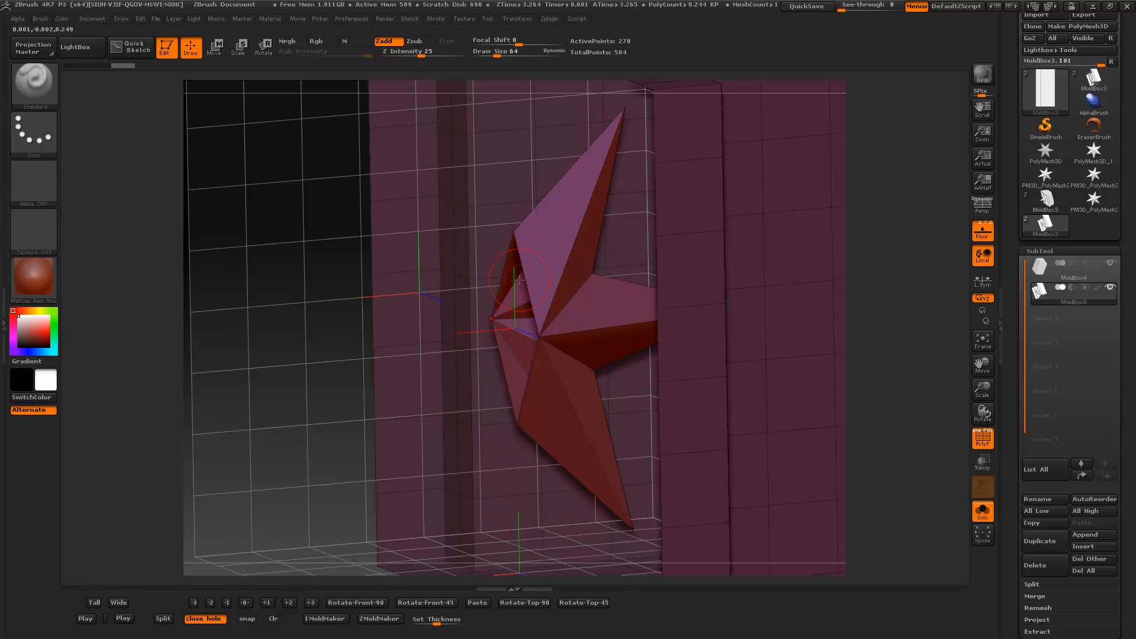
Paste the saved star model and turn it edge-on with Rotate-Top-90
mouse_move(278, 351)
left_mouse_down()
mouse_move(264, 353)
mouse_move(284, 357)
left_mouse_up()
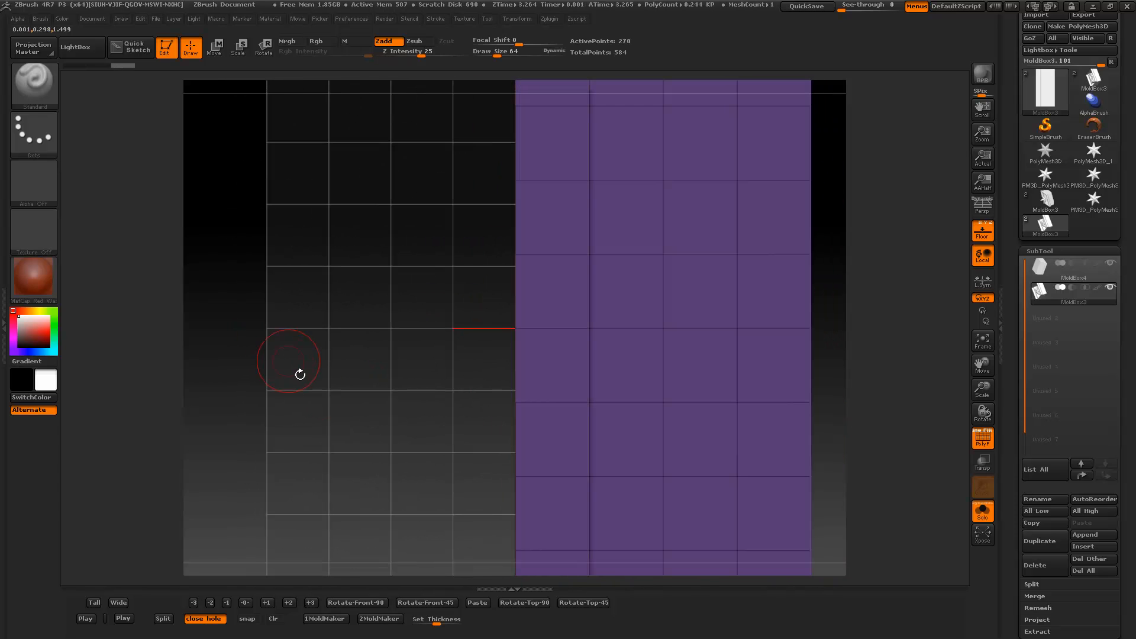
left_click(474, 605)
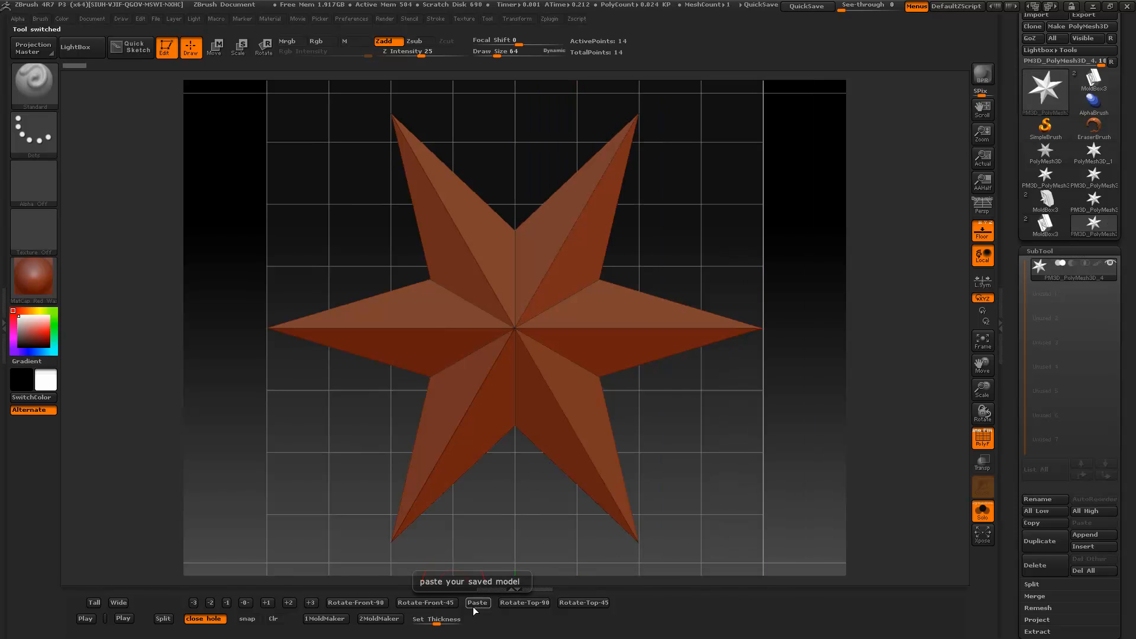
left_click(520, 604)
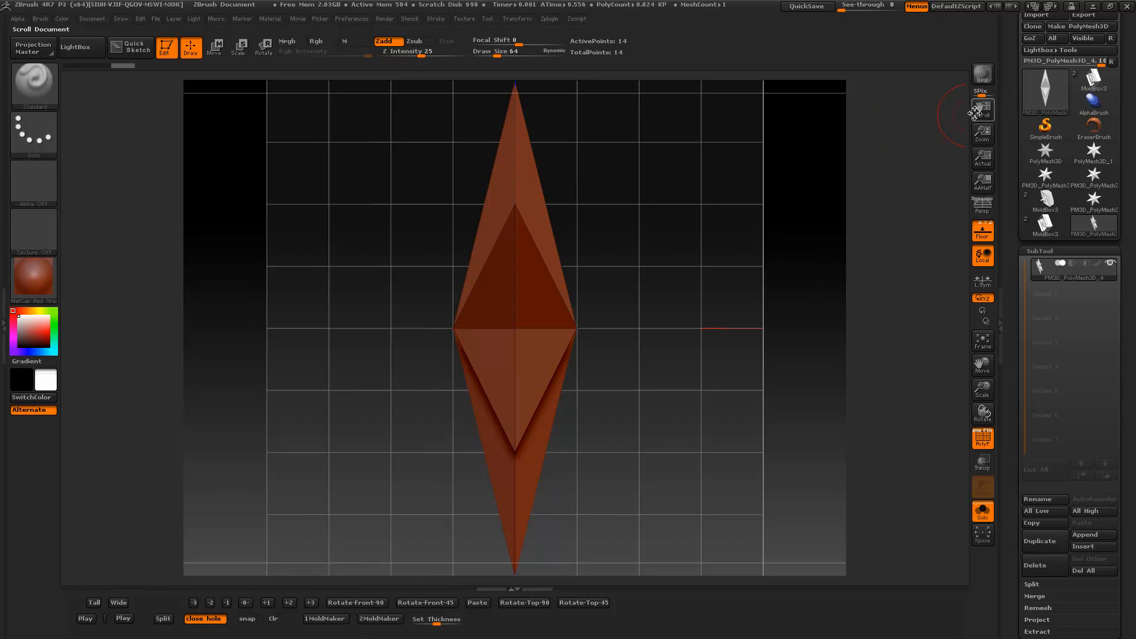
left_click_drag(1010, 122, 1010, 168)
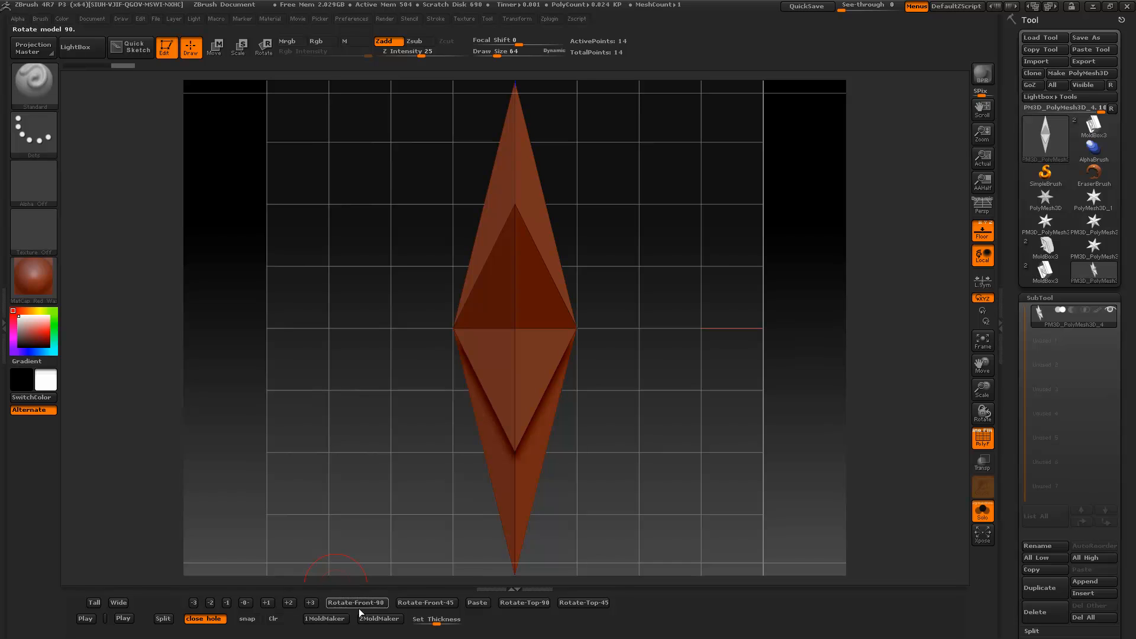
Build both mold halves of the rotated star with 1MoldMaker and 2MoldMaker, and check the star imprint
left_click(325, 619)
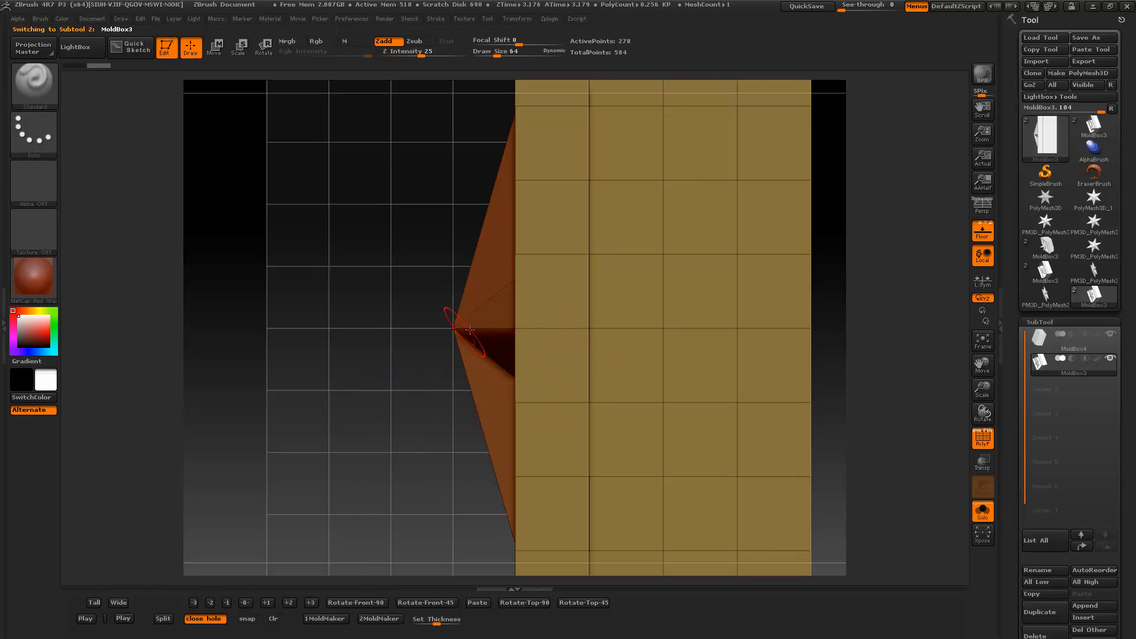
left_click(373, 620)
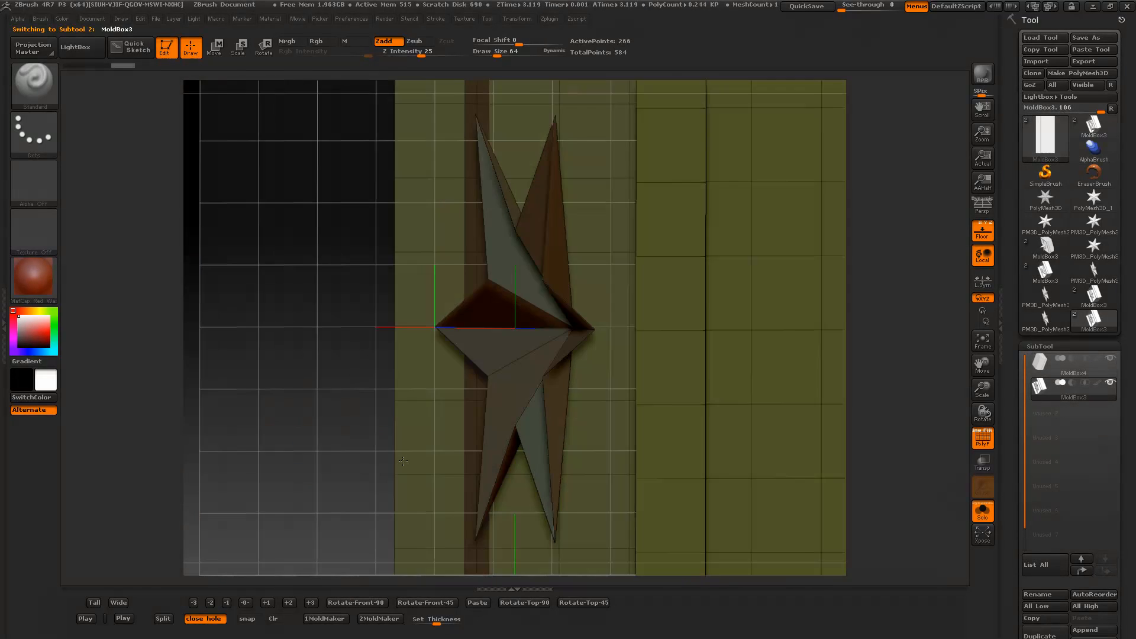
left_click_drag(388, 462, 411, 491)
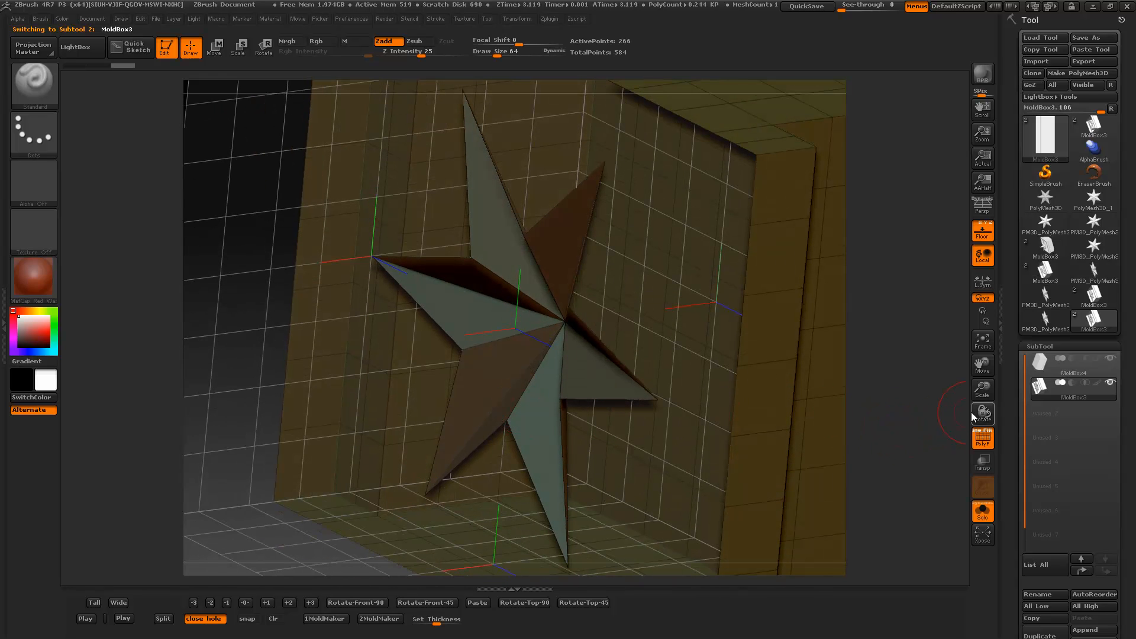
left_click_drag(983, 388, 977, 362)
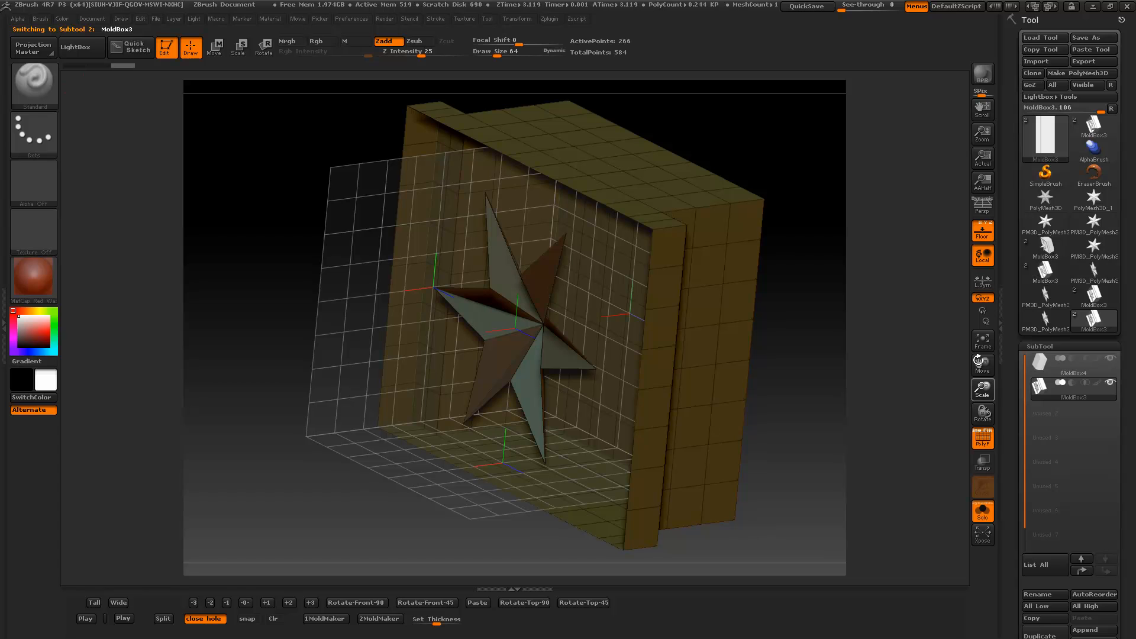
Turn off the polyframe display and examine the star mold half's outer walls and imprint from several angles
left_click(982, 441)
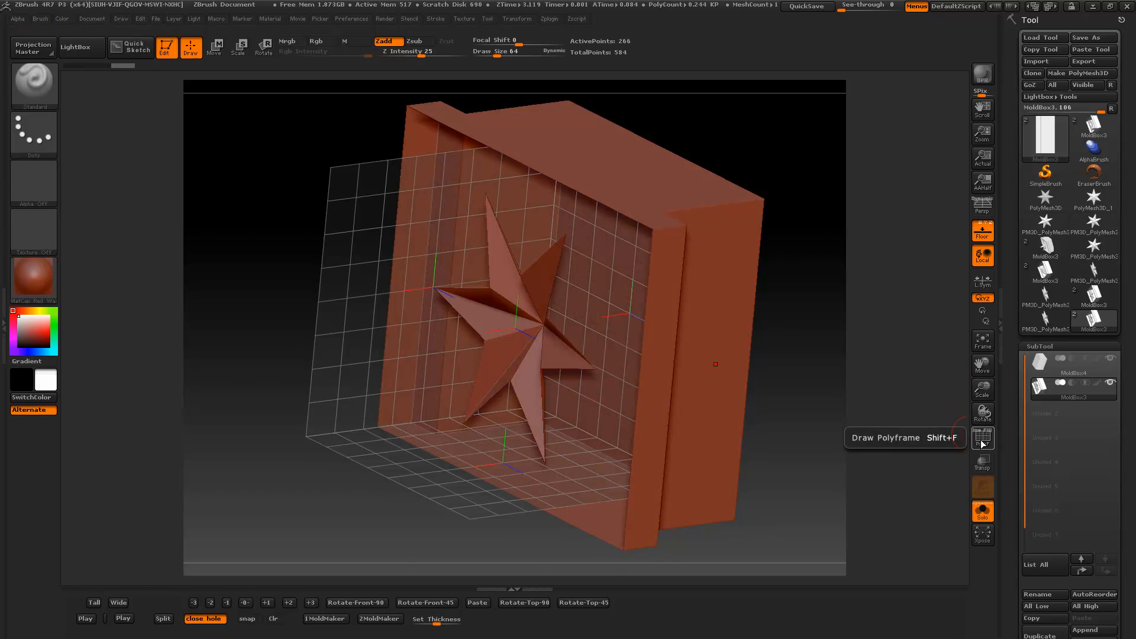
left_click_drag(794, 401, 791, 438)
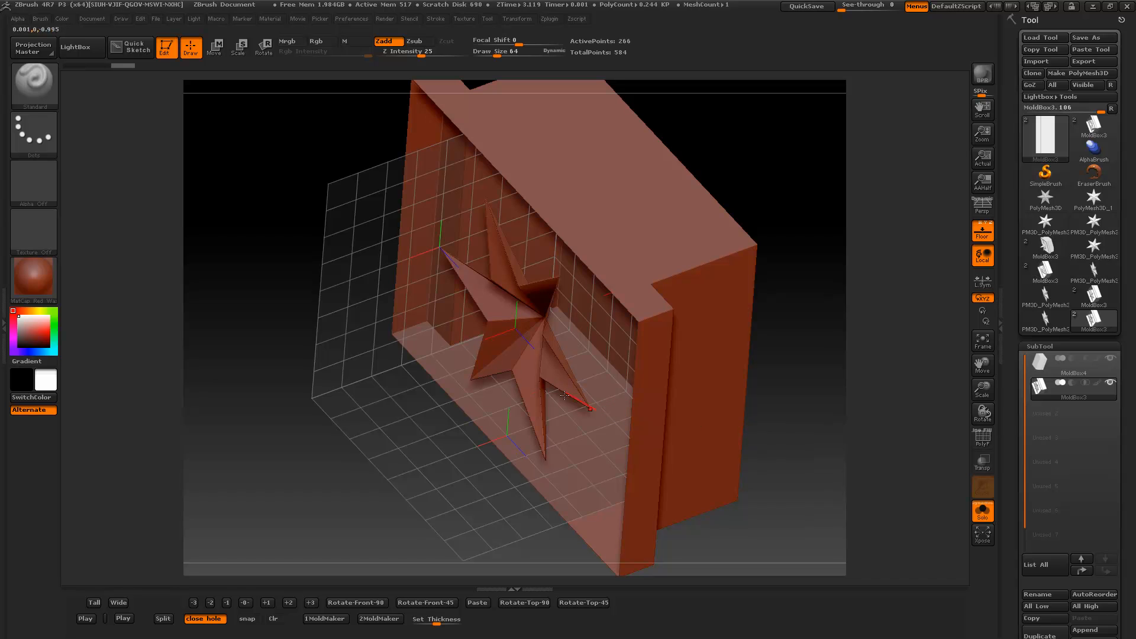
left_click_drag(785, 425, 734, 444)
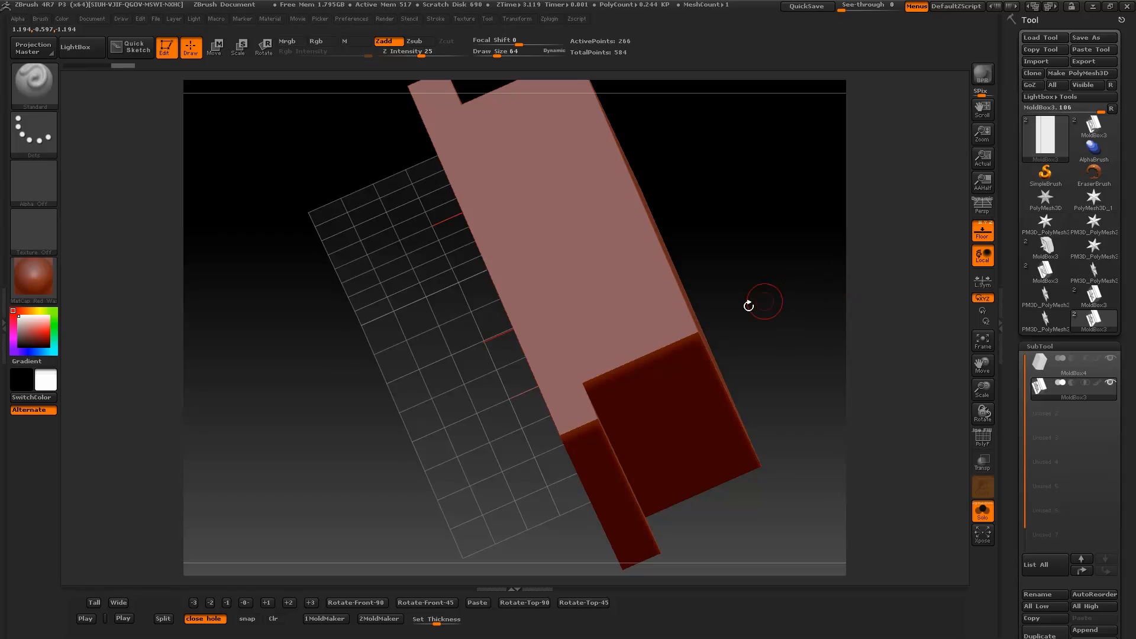
left_click_drag(762, 307, 799, 307)
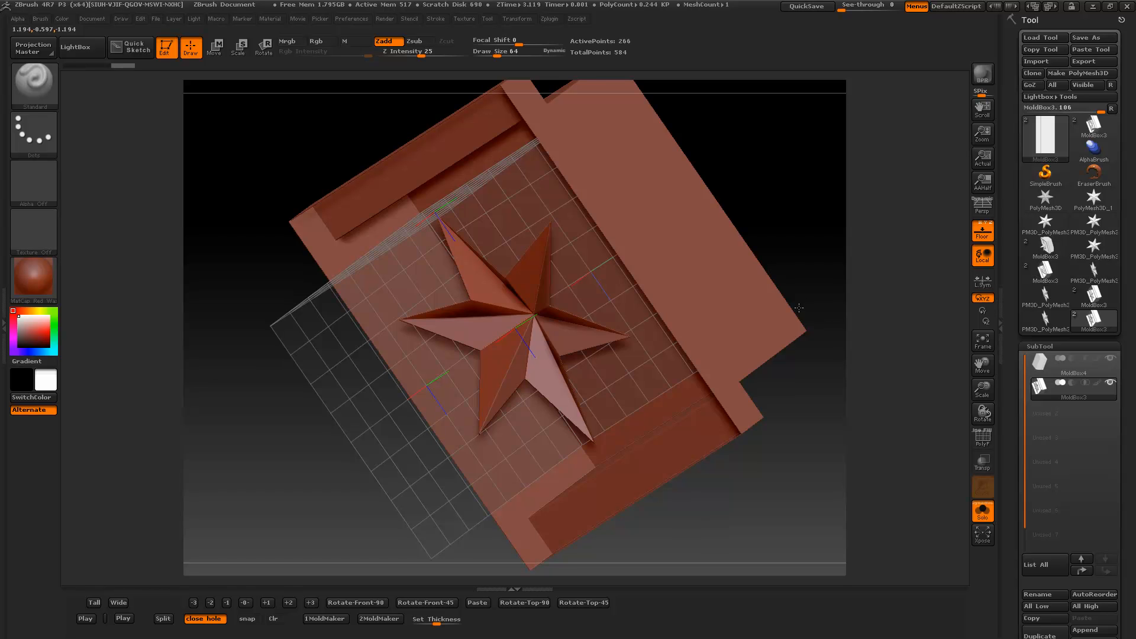
left_click_drag(799, 308, 735, 356)
left_click_drag(750, 498, 493, 480)
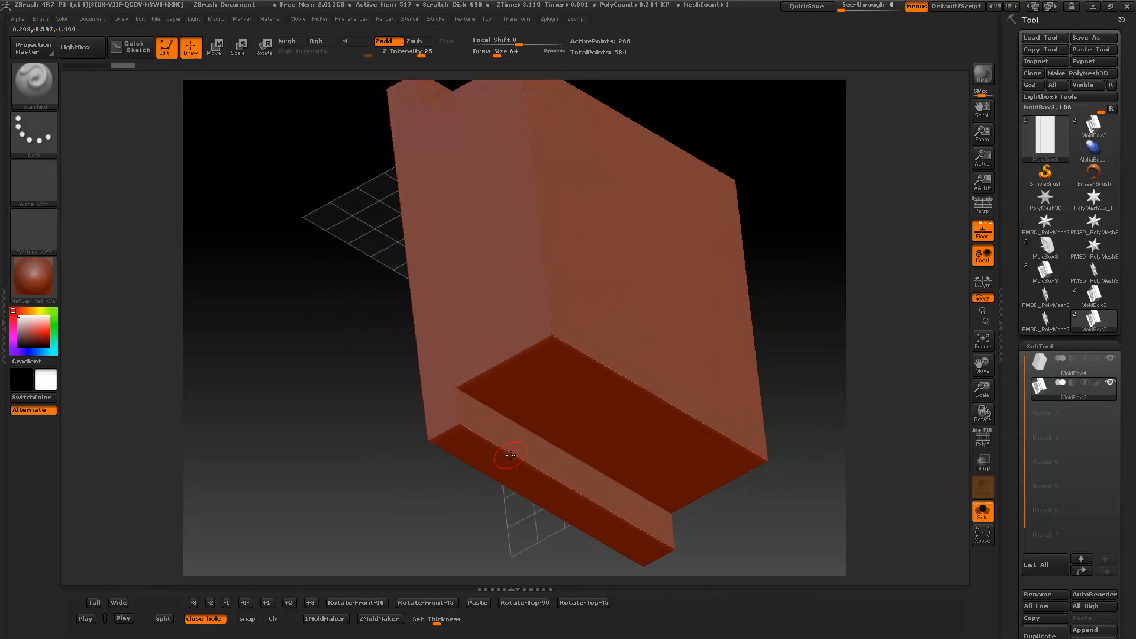
left_click_drag(340, 475, 386, 404)
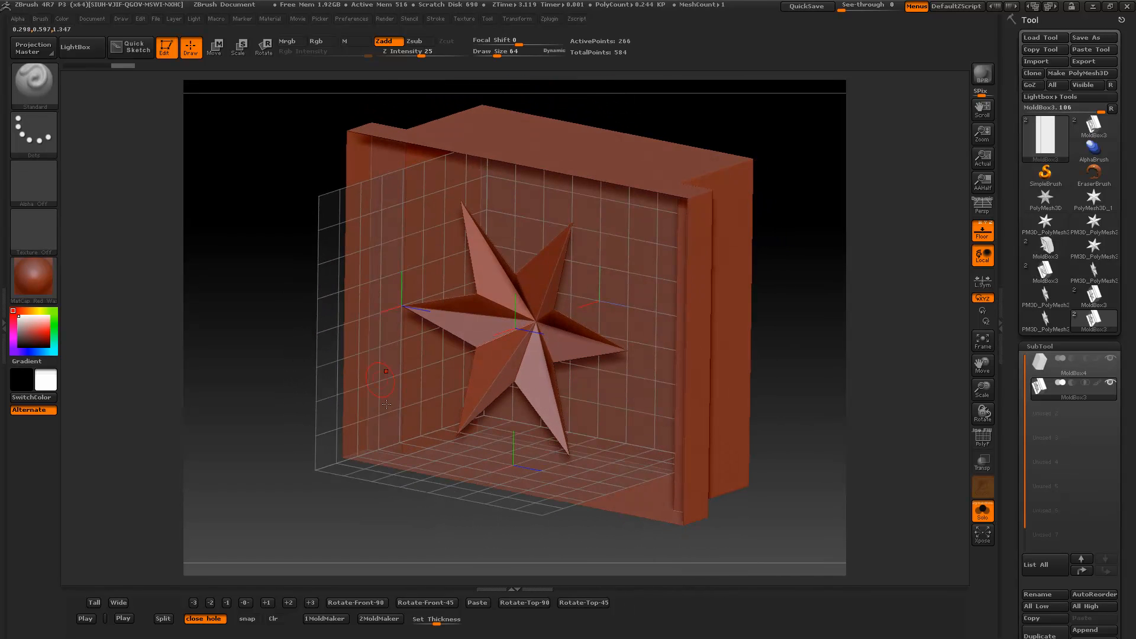
left_click_drag(395, 513, 390, 538)
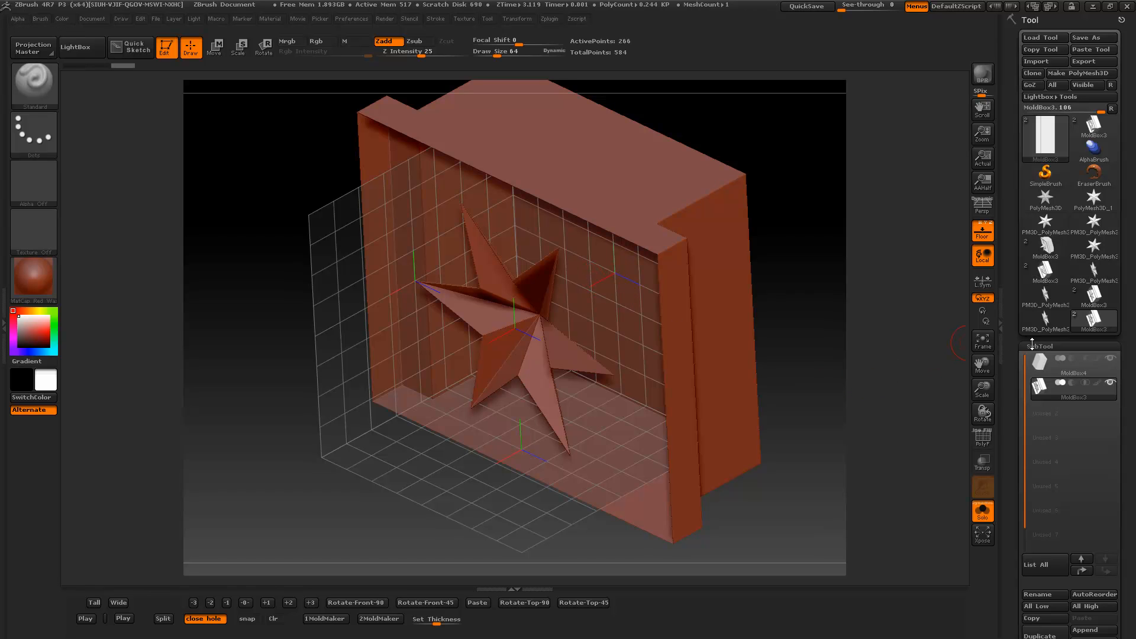
Thin the back of the MoldBox3 half by applying a Flatten deformation of -20 along X
left_click_drag(1012, 353, 1003, 221)
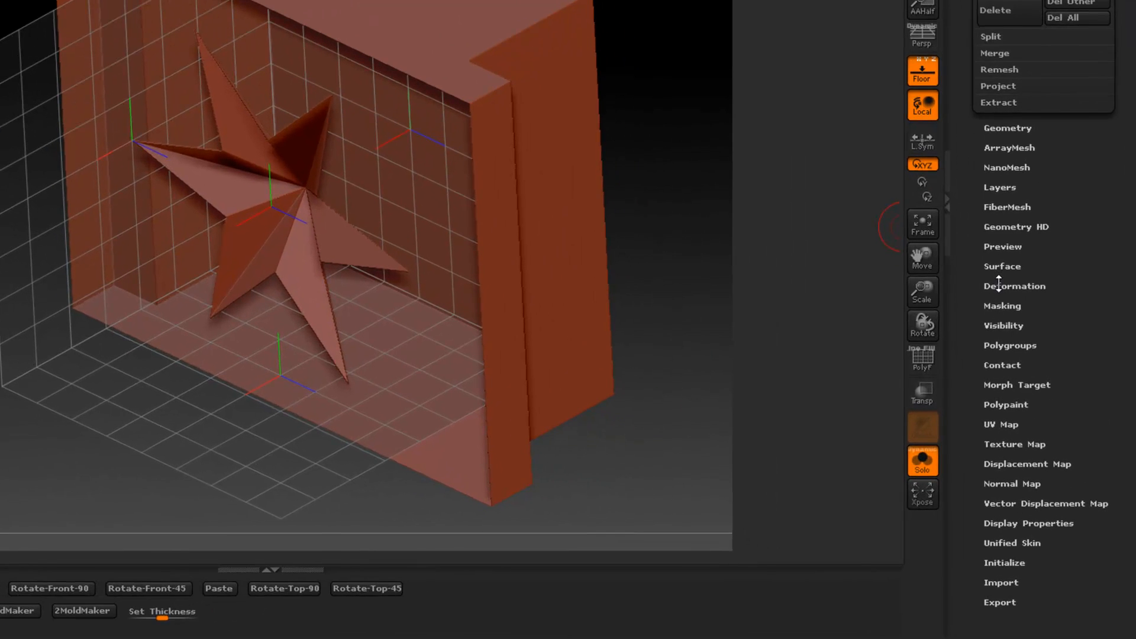
left_click(1040, 384)
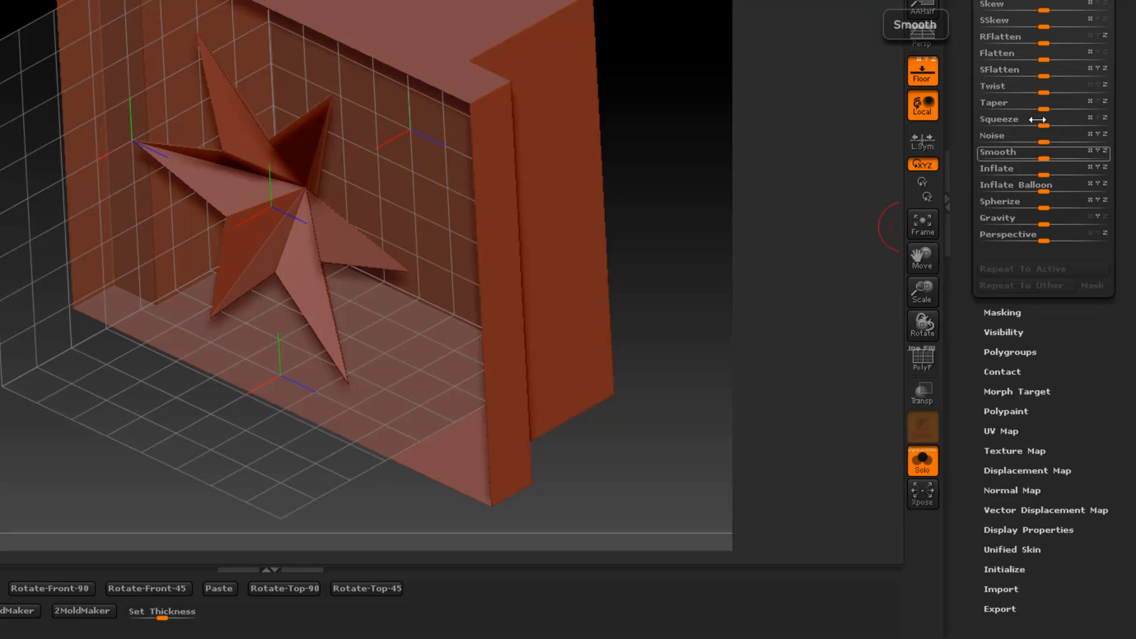
mouse_move(1048, 57)
left_mouse_down()
mouse_move(1030, 57)
mouse_move(1045, 55)
left_mouse_up()
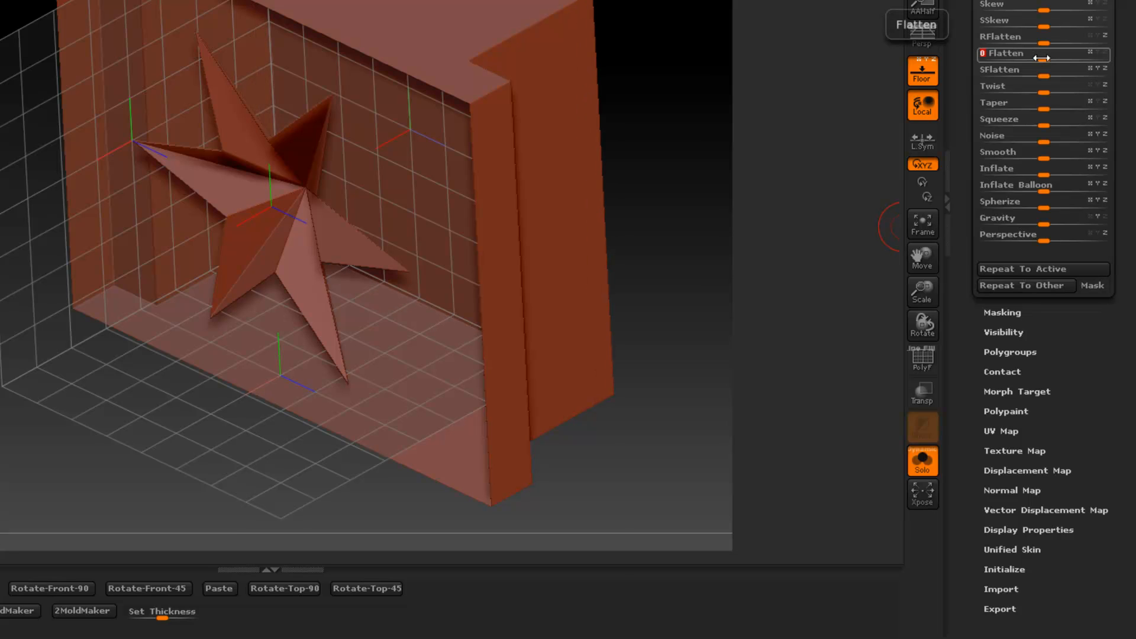
type("-20")
key("Return")
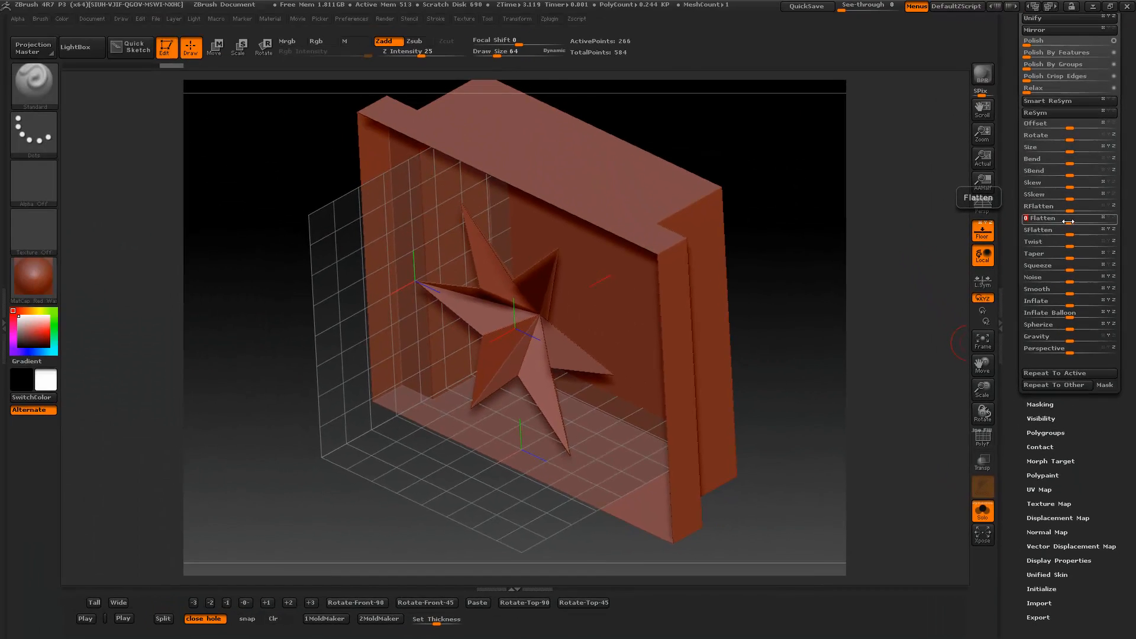
Select the MoldBox4 subtool and thin its back with a Flatten deformation of 20 along X
left_click_drag(1010, 170, 994, 304)
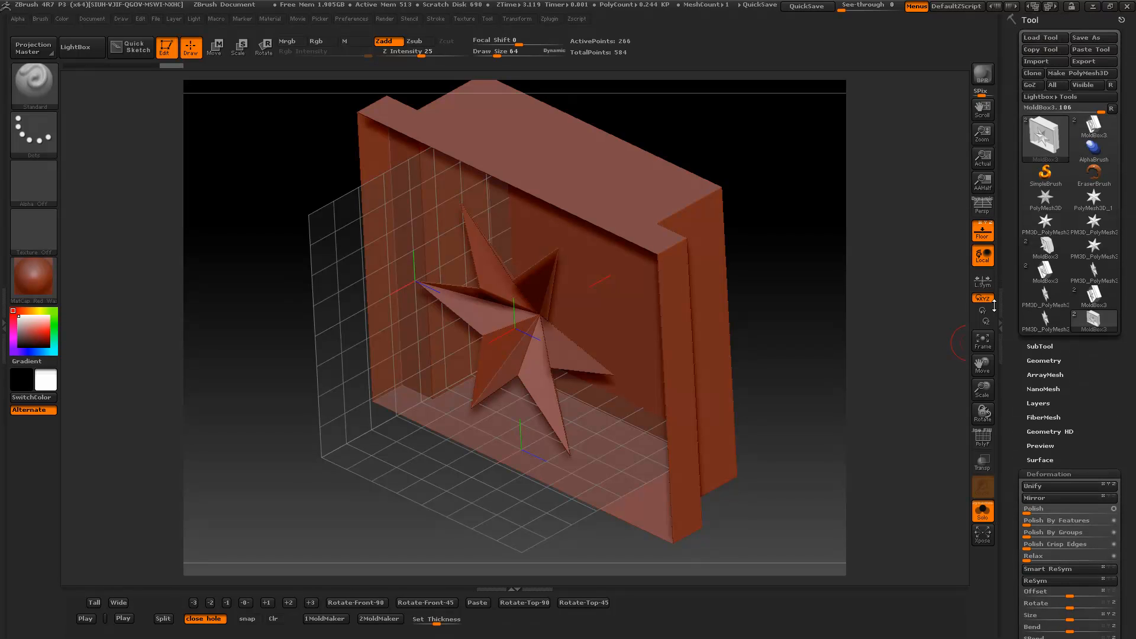
left_click(1033, 348)
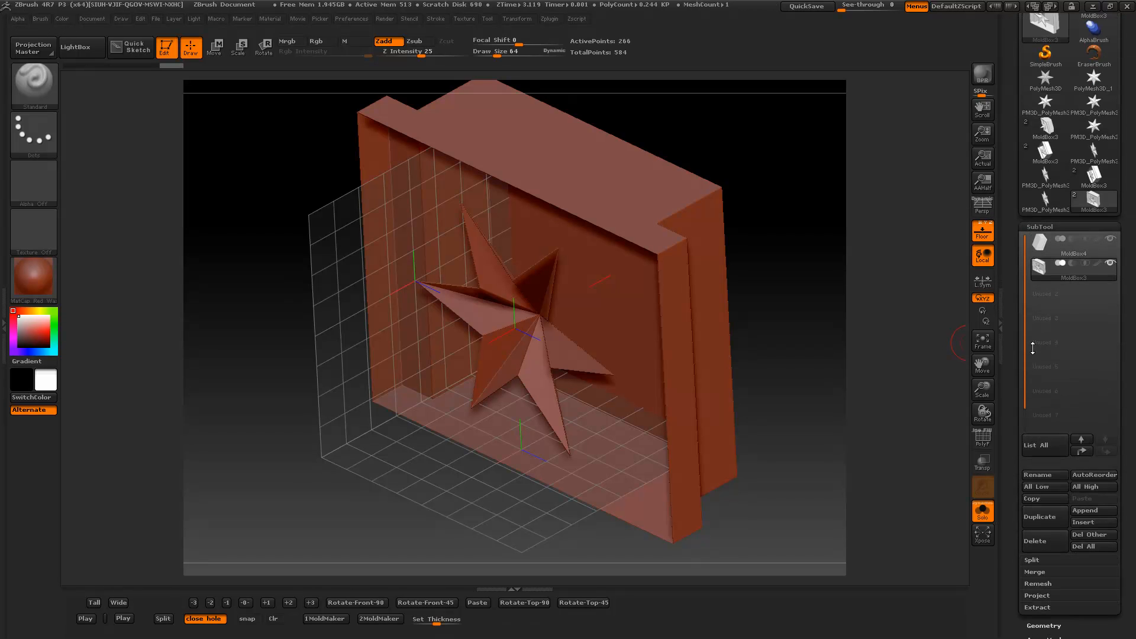
left_click(1055, 254)
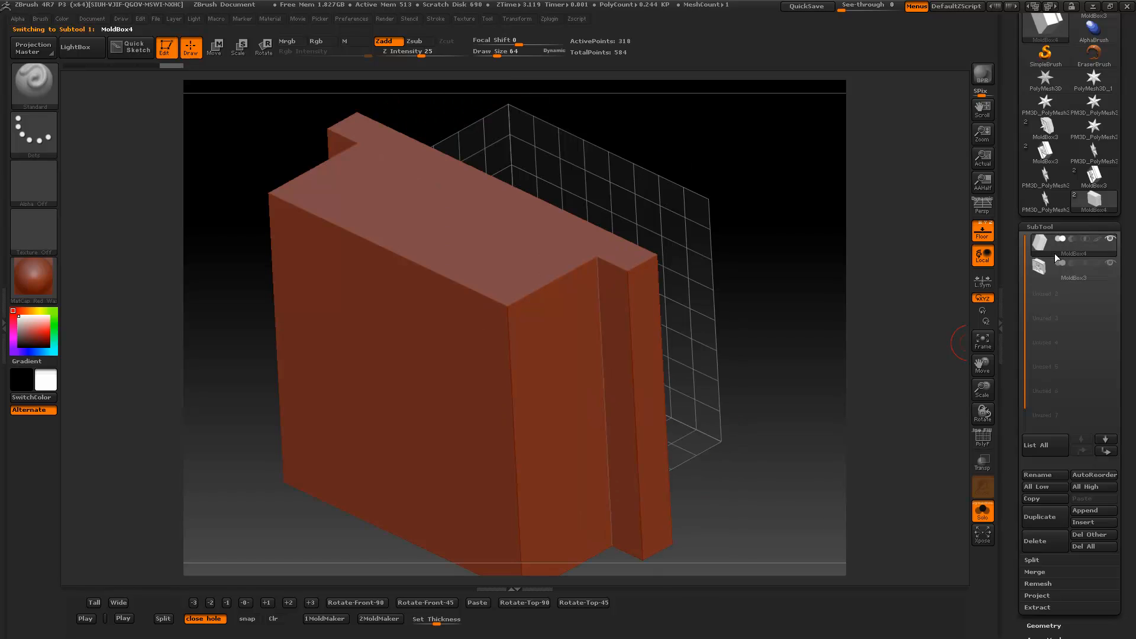
left_click_drag(1006, 334, 1014, 196)
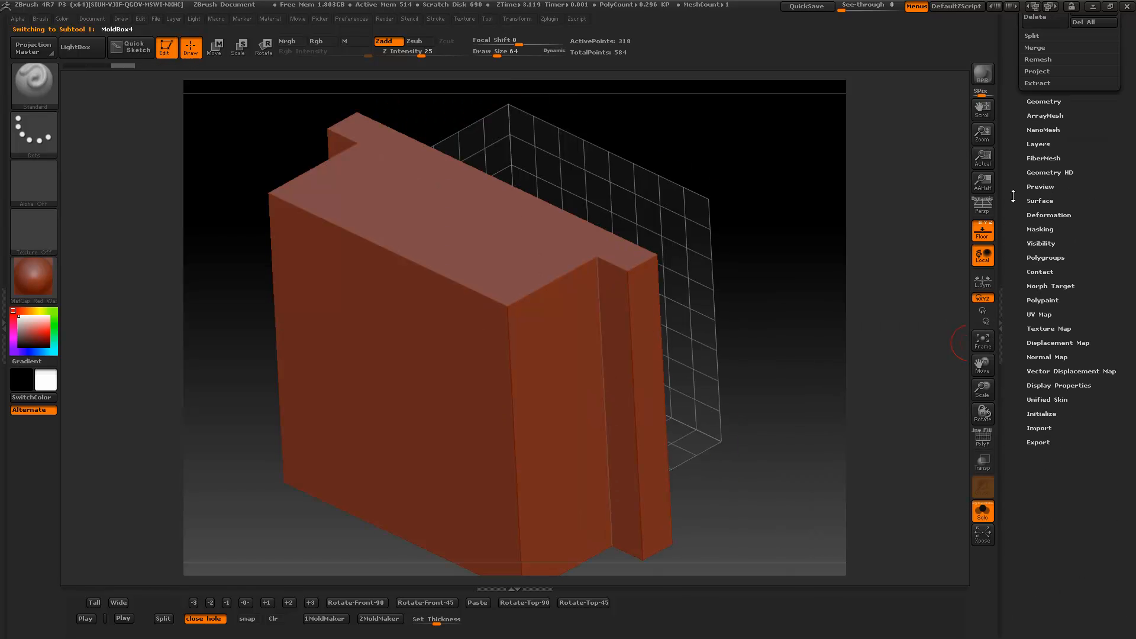
left_click(1037, 214)
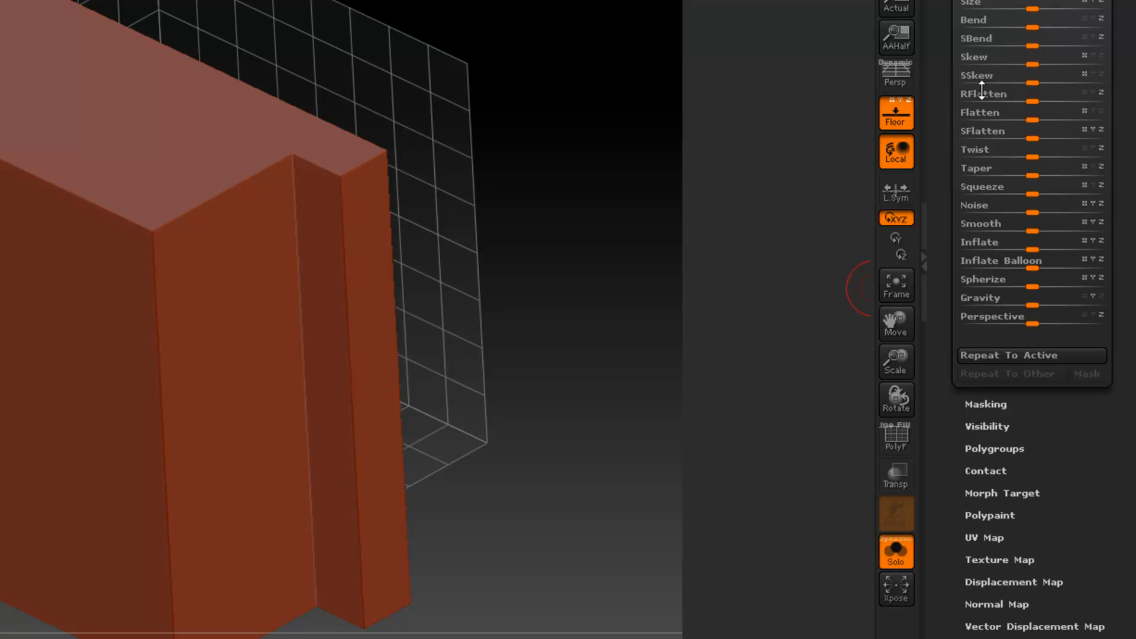
left_click(1019, 115)
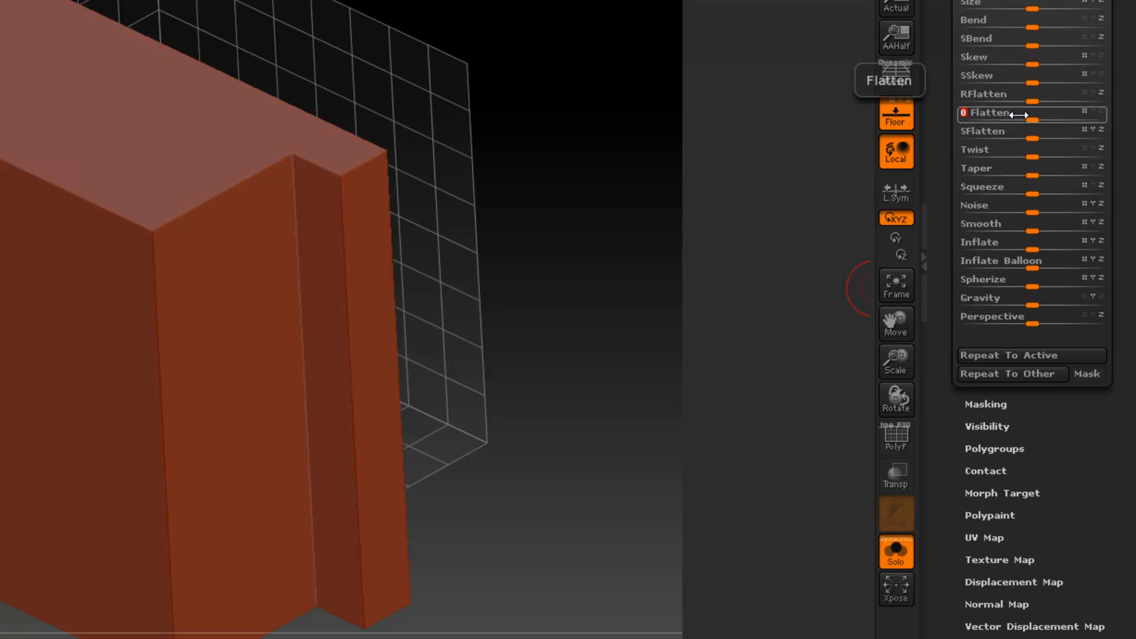
type("20")
key("Return")
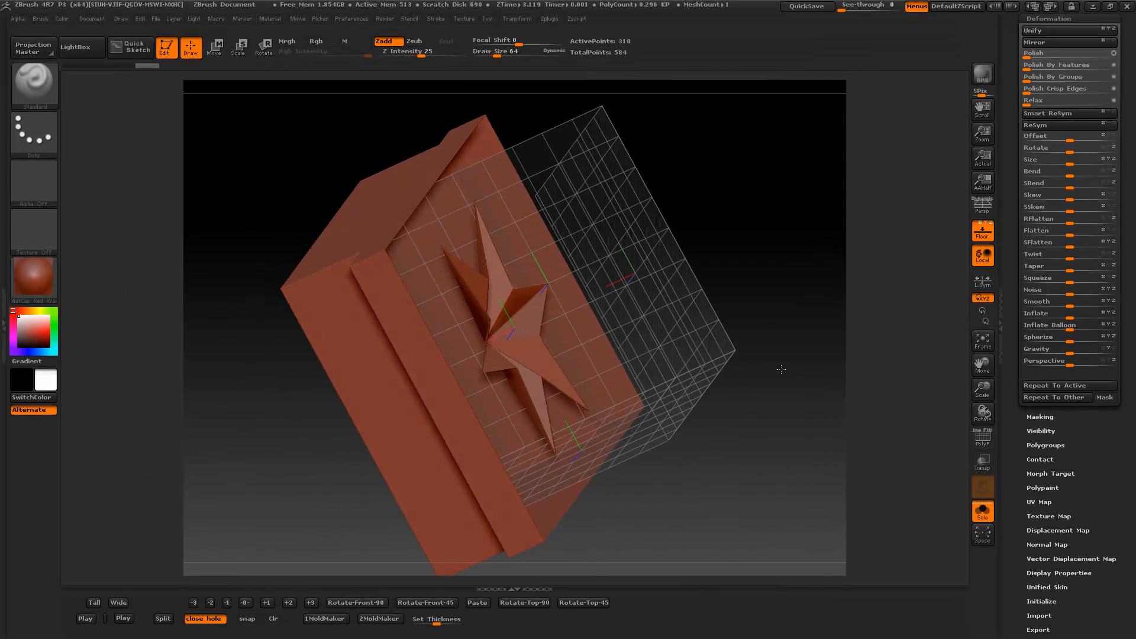
Inspect the flattened MoldBox4 half, and switch back to the MoldBox3 subtool to view its flattened side
left_click_drag(782, 370, 774, 391)
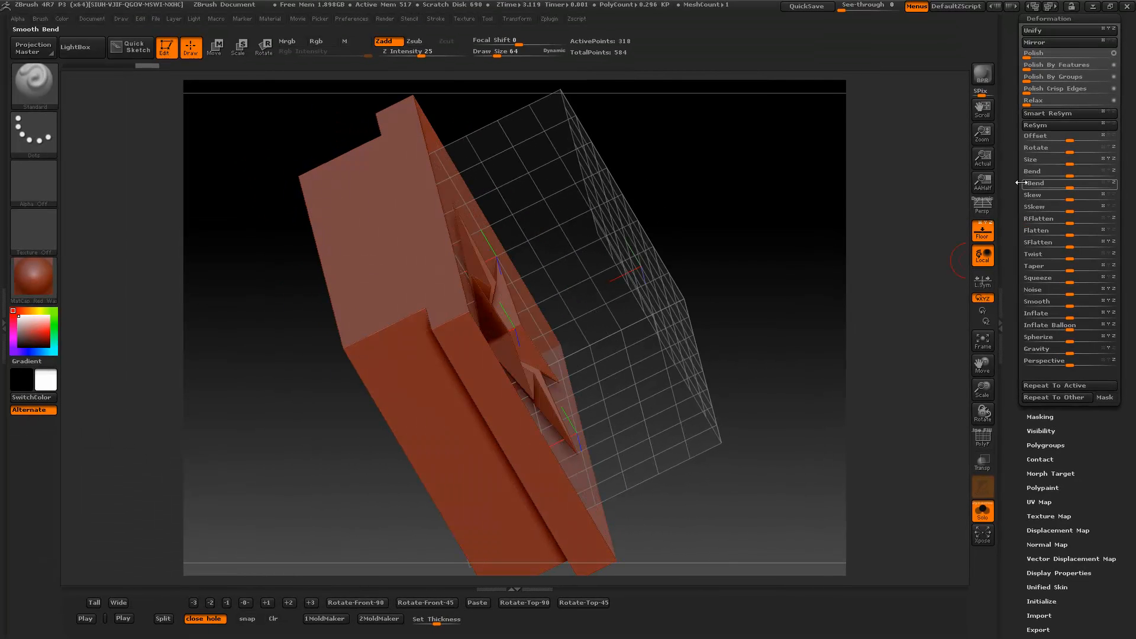
scroll(1002, 333, "up", 5)
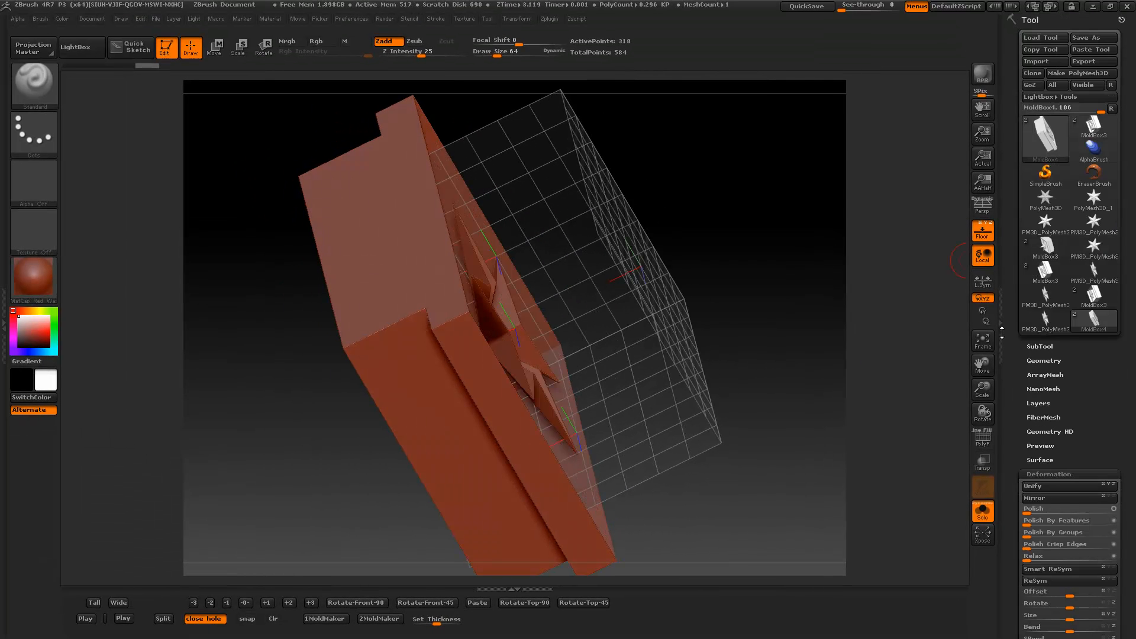
left_click(1039, 346)
left_click(1056, 277)
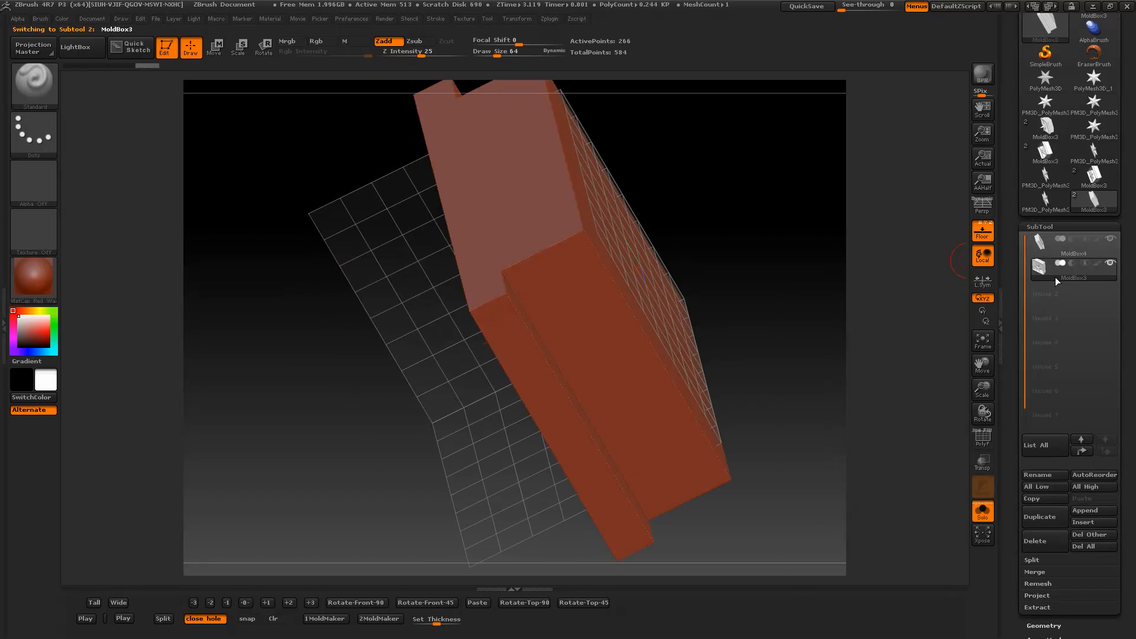
left_click_drag(738, 385, 783, 337)
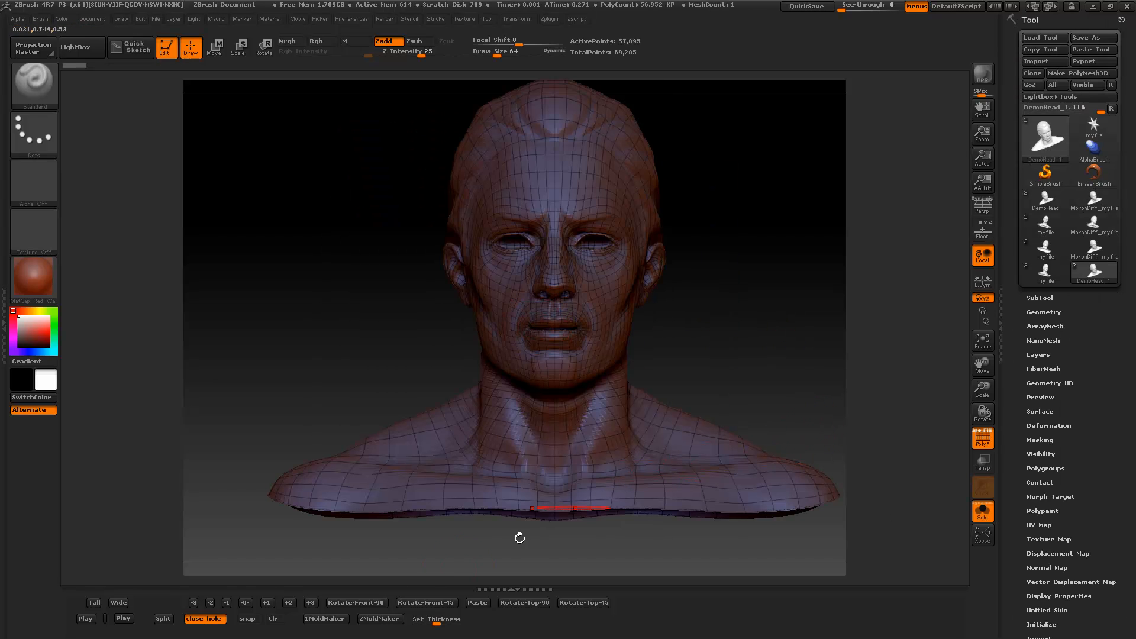
Give the hollow demo head bust a wall with Set Thickness, applying a thin wall first and increasing it to a thicker one
left_click_drag(331, 394, 354, 315)
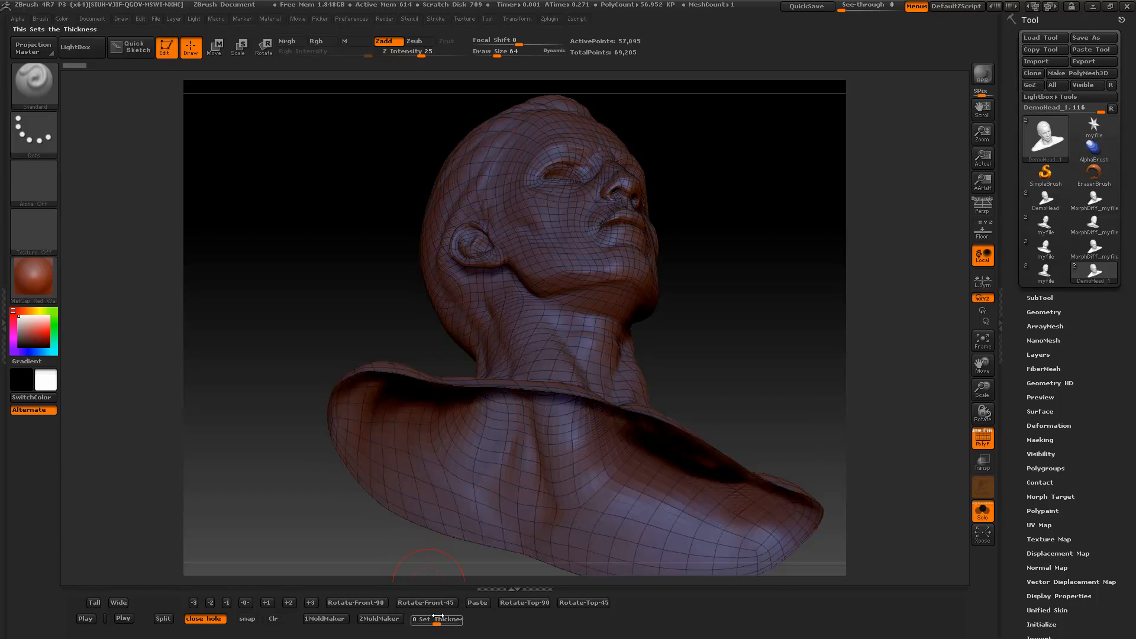
left_click(1048, 49)
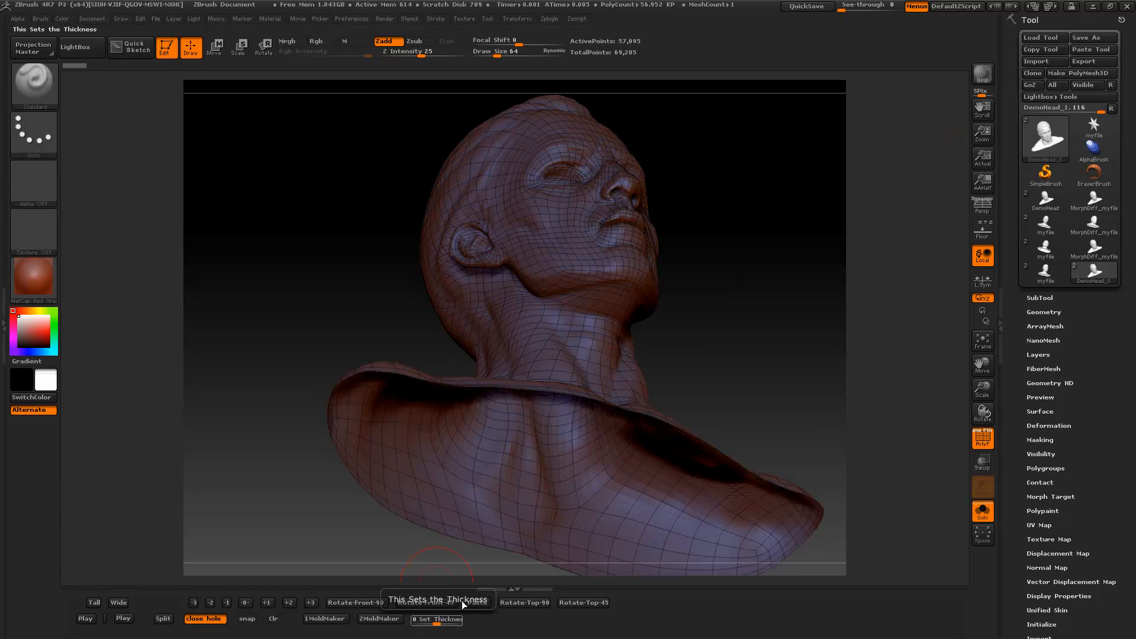
mouse_move(751, 354)
left_mouse_down()
mouse_move(760, 332)
mouse_move(750, 339)
mouse_move(757, 361)
left_mouse_up()
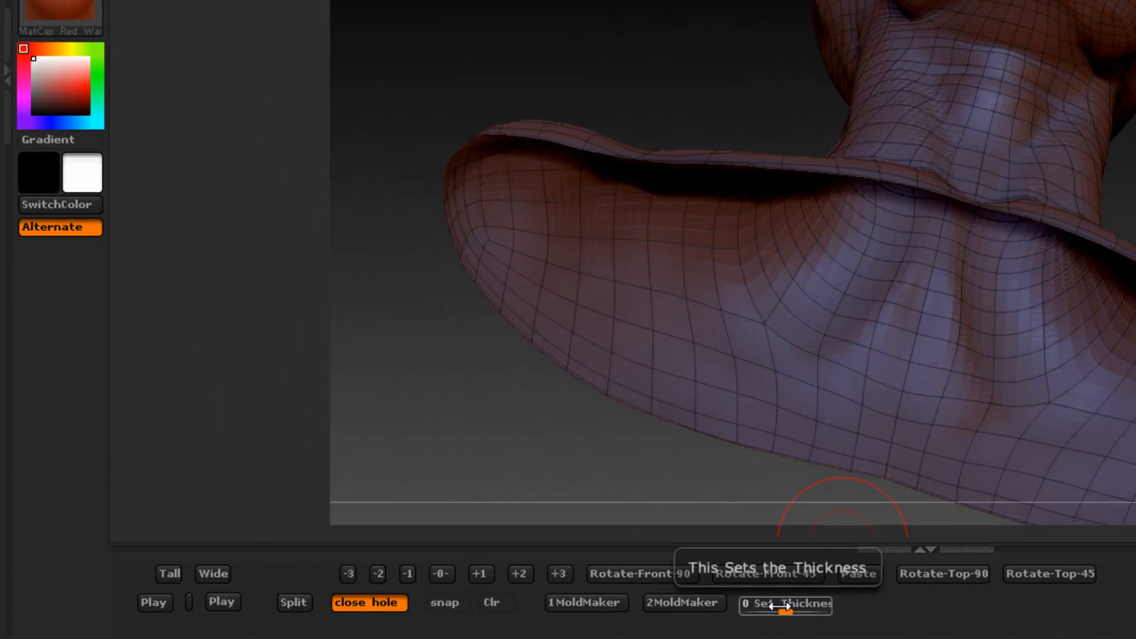
left_click_drag(437, 620, 433, 621)
left_click_drag(792, 610, 792, 611)
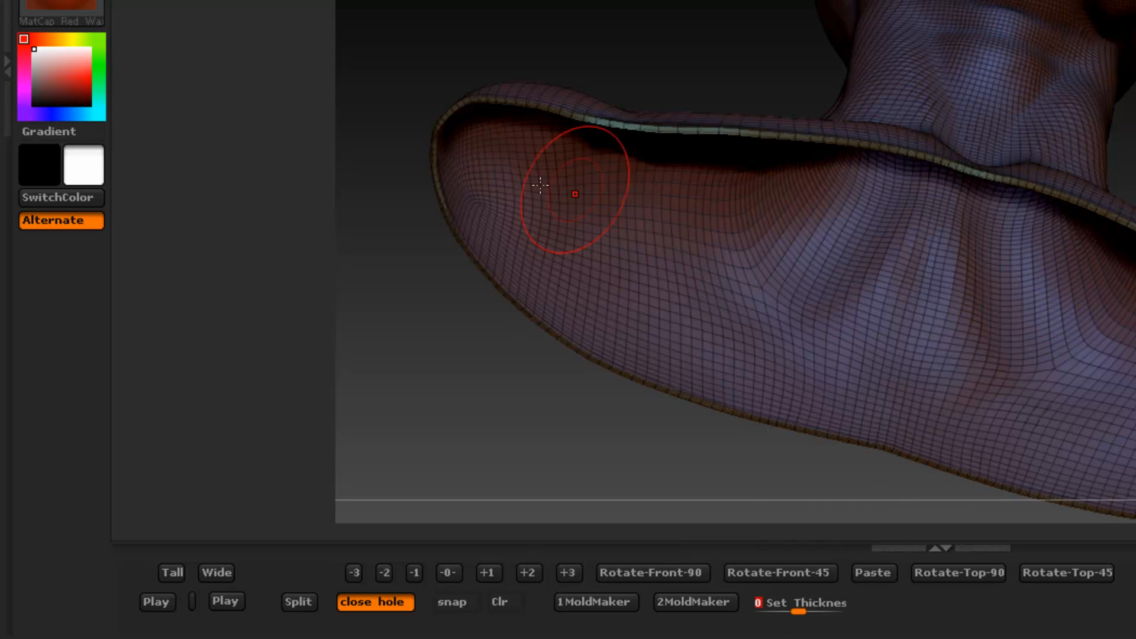
left_click_drag(794, 604, 811, 604)
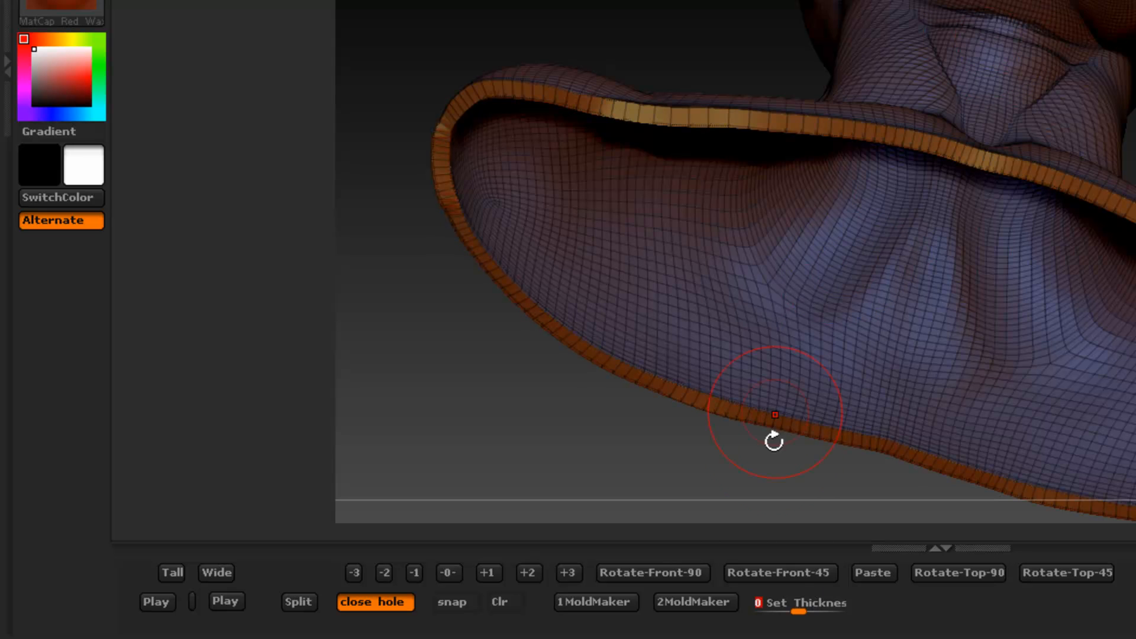
Adjust the bust's wall thickness with Set Thickness to a thinner shell, and turn off the polyframe display on the full bust
left_click_drag(801, 608, 793, 609)
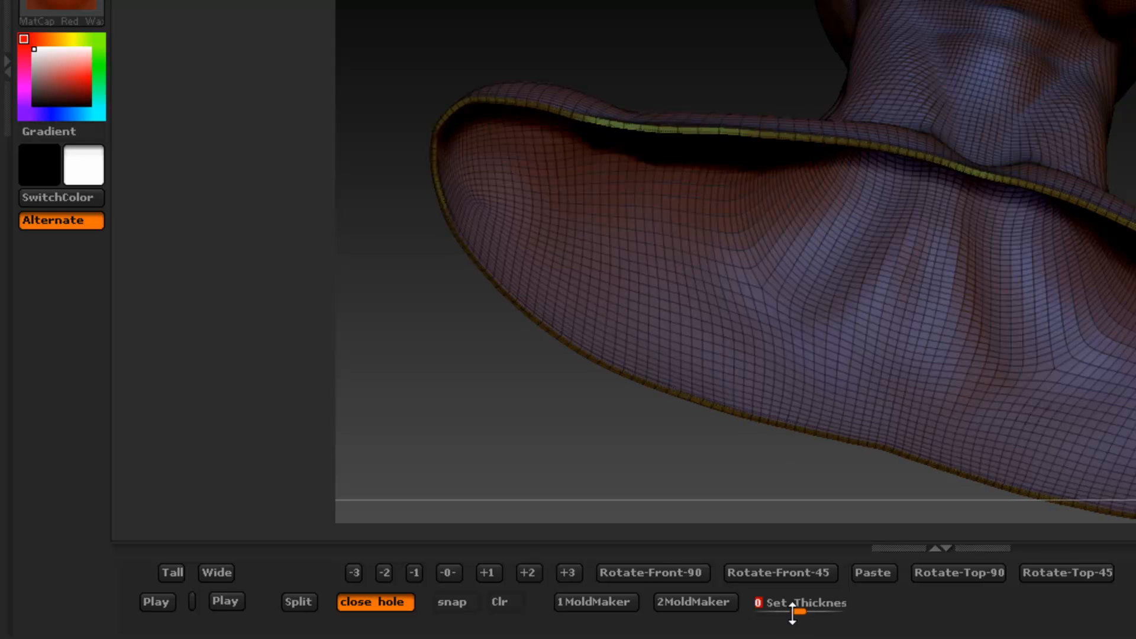
left_click_drag(667, 23, 1075, 367)
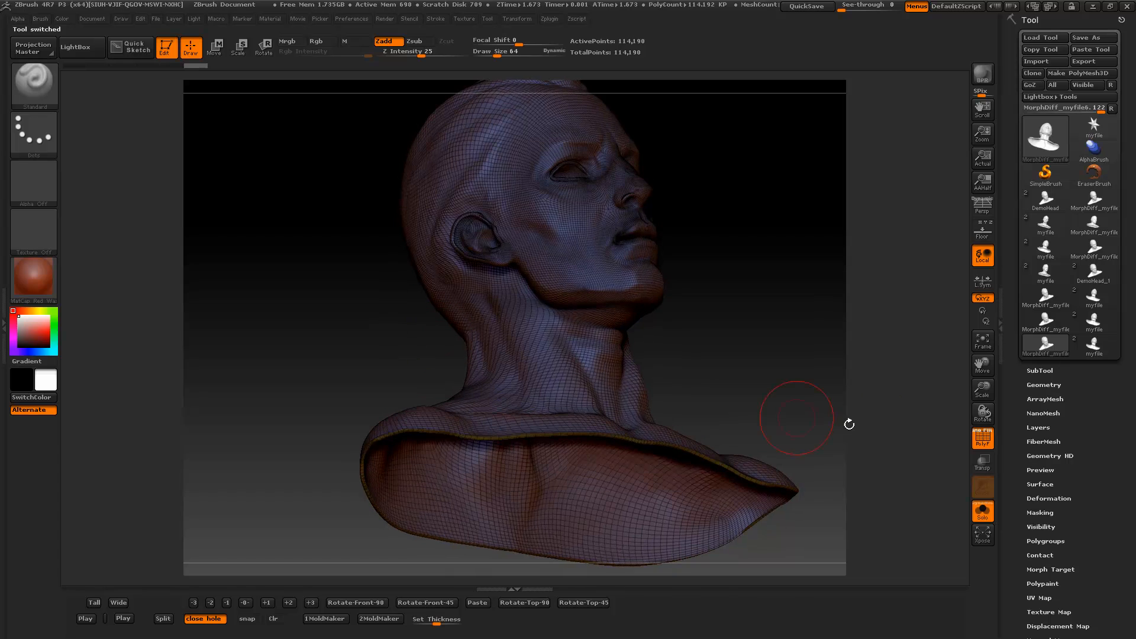
left_click(983, 438)
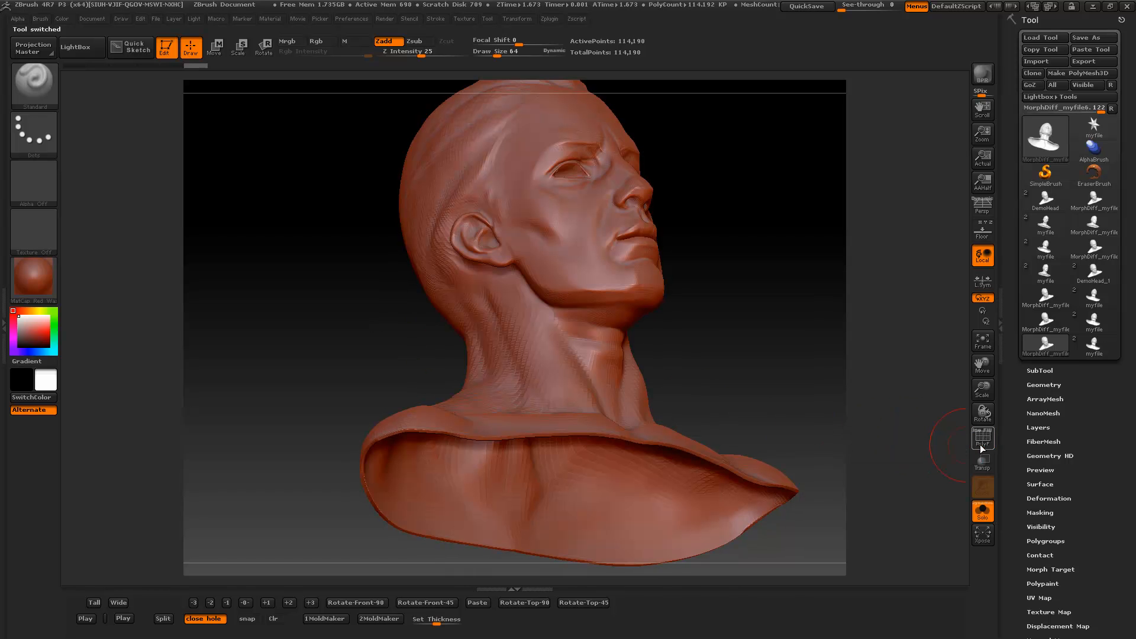
Reapply Set Thickness to the bust with further small adjustments to vary the wall thickness of the shell
left_click(438, 621)
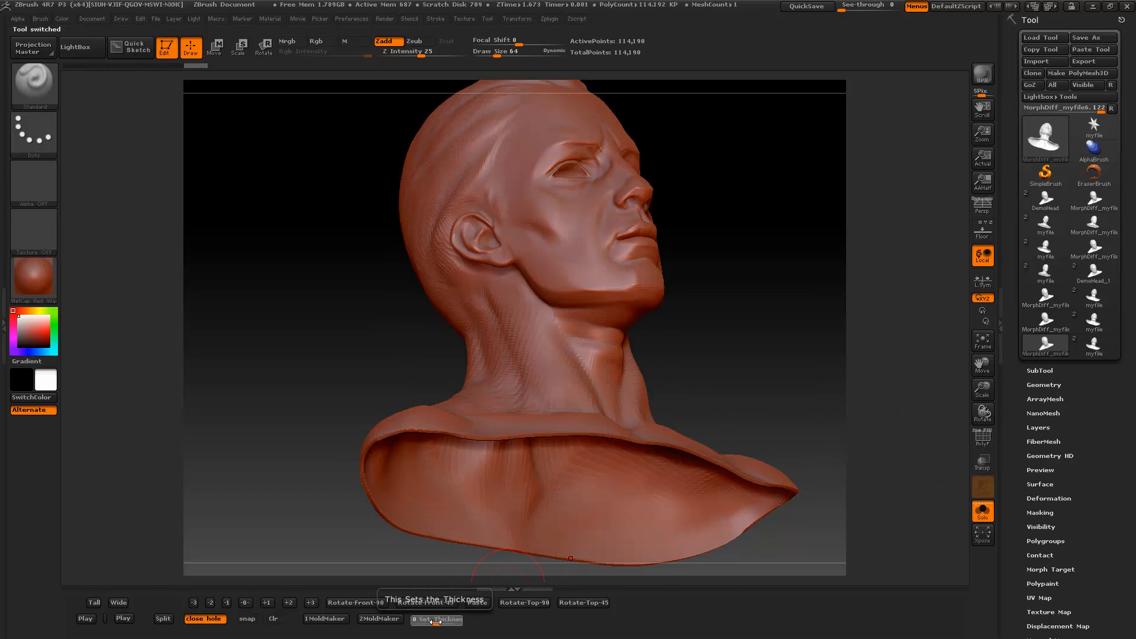
left_click_drag(439, 620, 414, 621)
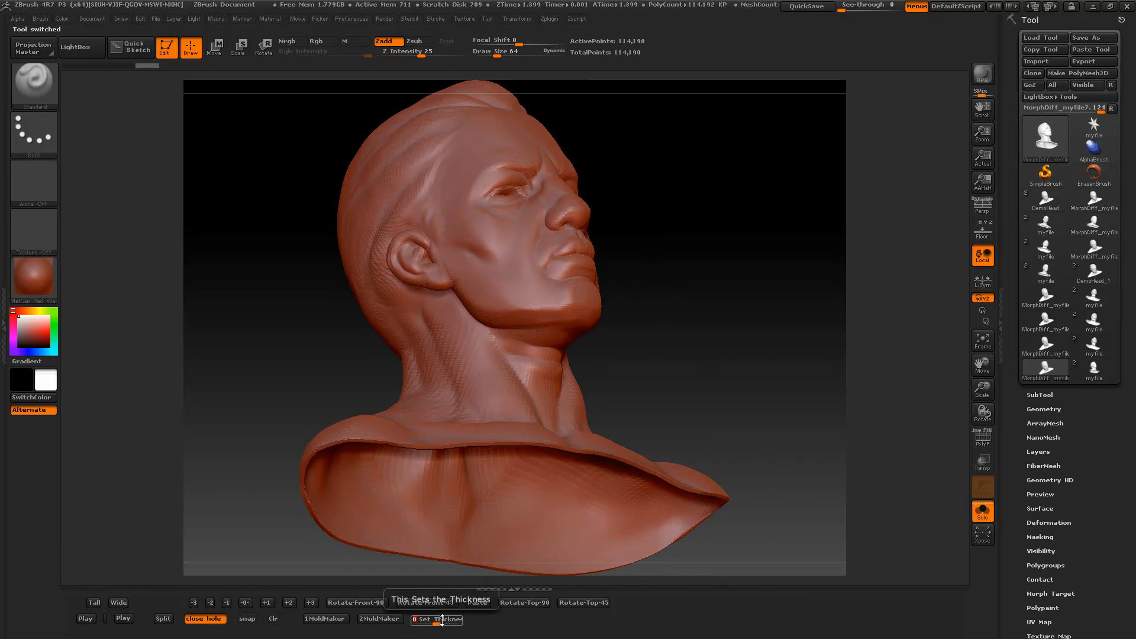
mouse_move(436, 619)
left_mouse_down()
mouse_move(421, 619)
mouse_move(432, 619)
left_mouse_up()
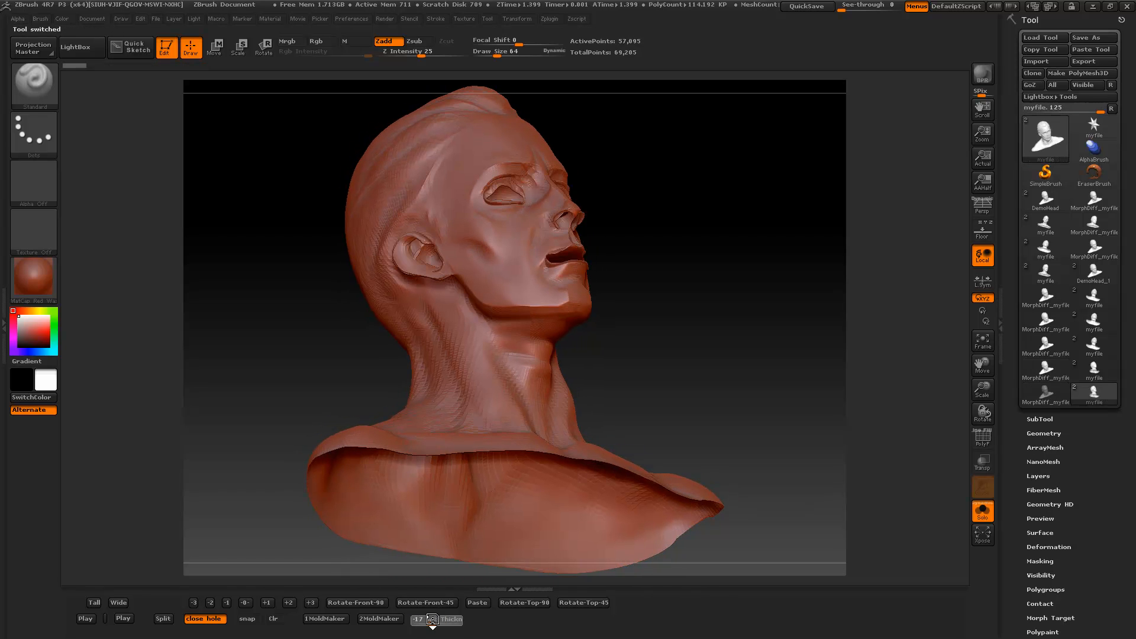
mouse_move(314, 350)
left_mouse_down()
mouse_move(334, 305)
mouse_move(308, 343)
left_mouse_up()
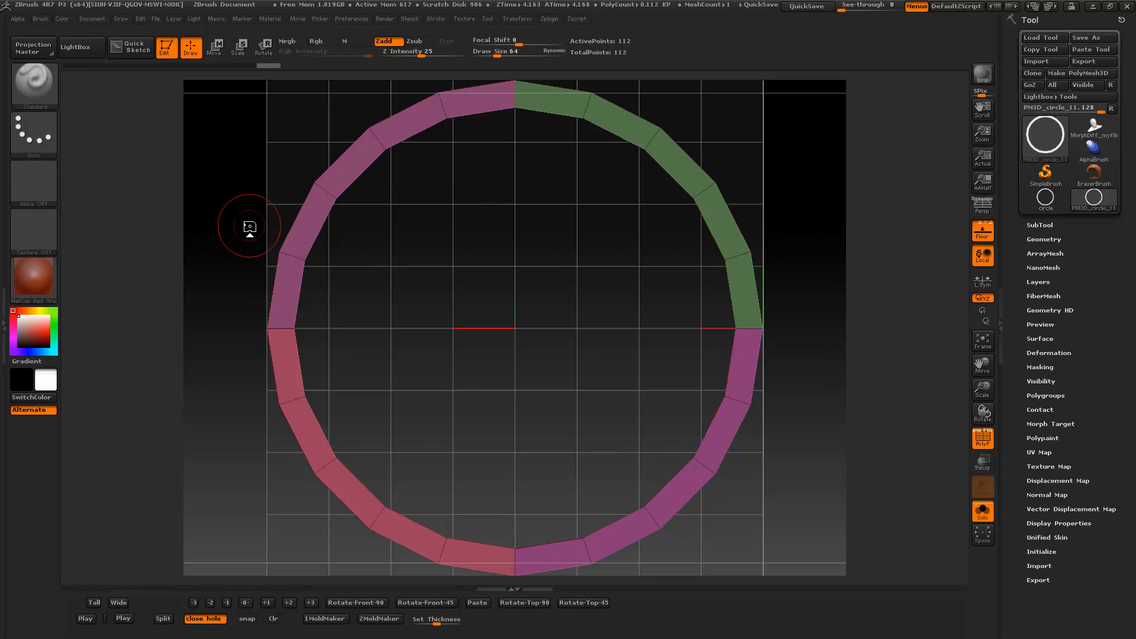
Isolate the green quarter polygroup of the ring and apply the Unify deformation to it
left_click(661, 164, "ctrl+shift")
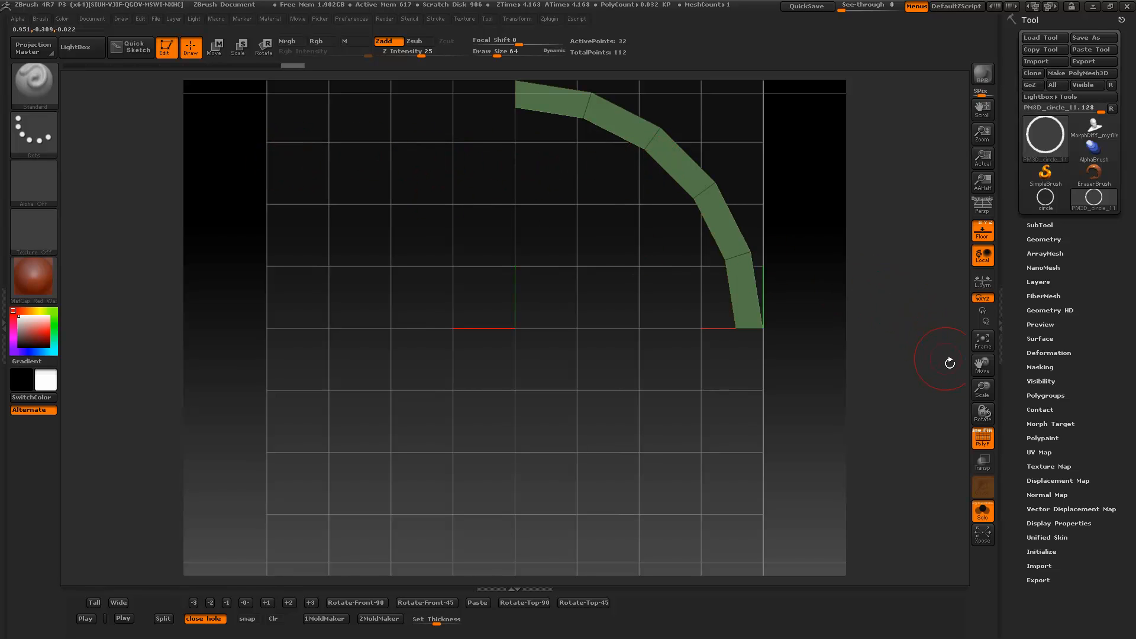
left_click_drag(974, 385, 989, 369)
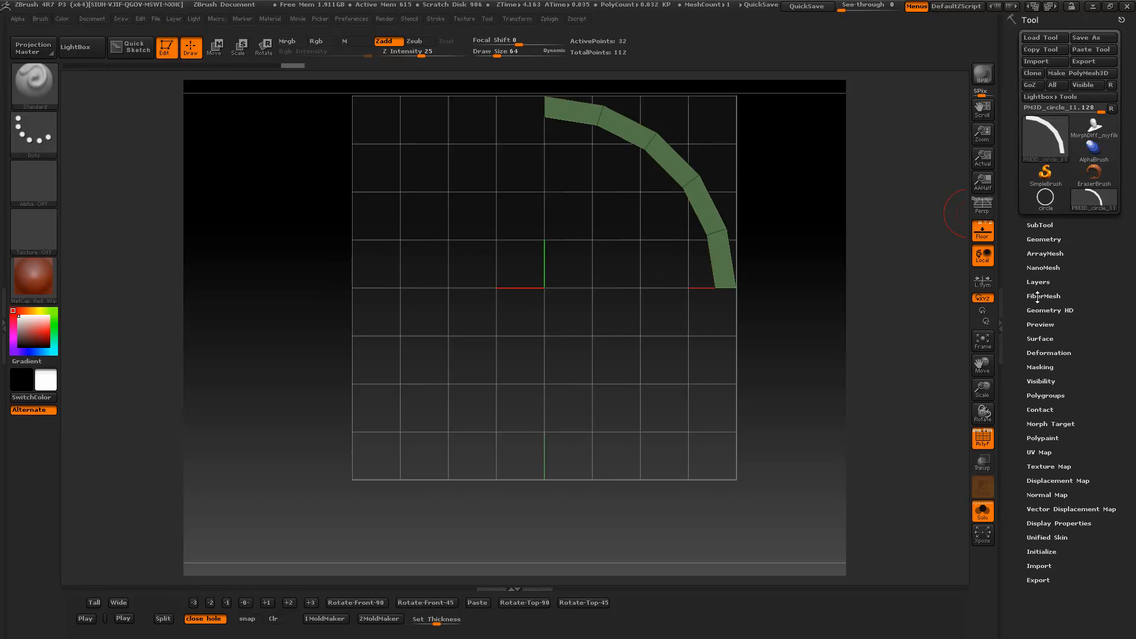
left_click(1040, 351)
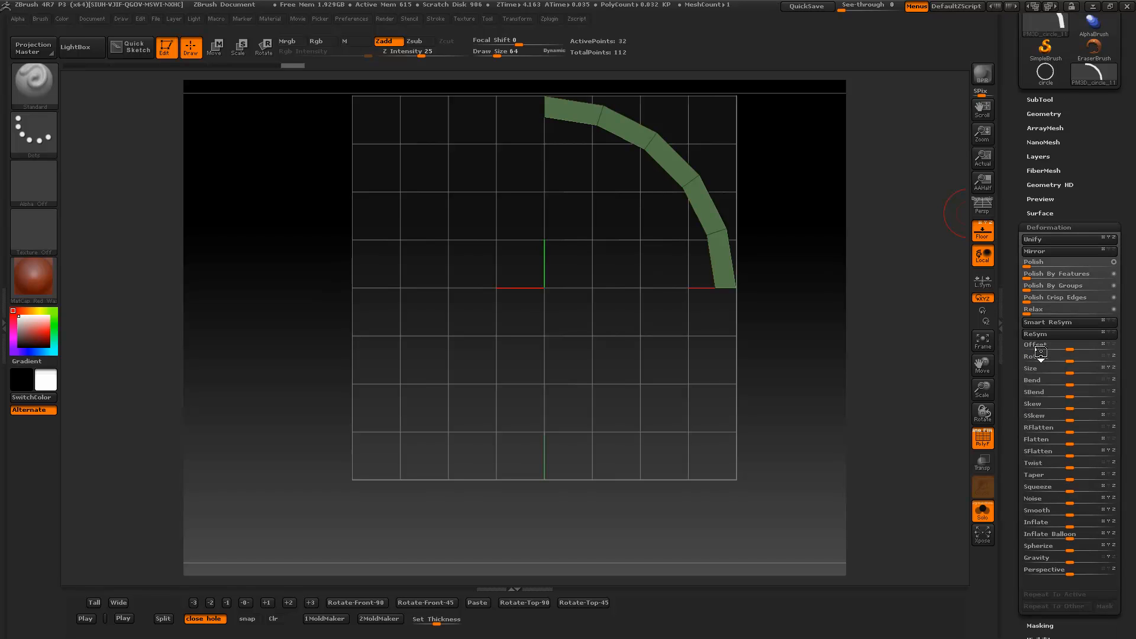
left_click(1045, 240)
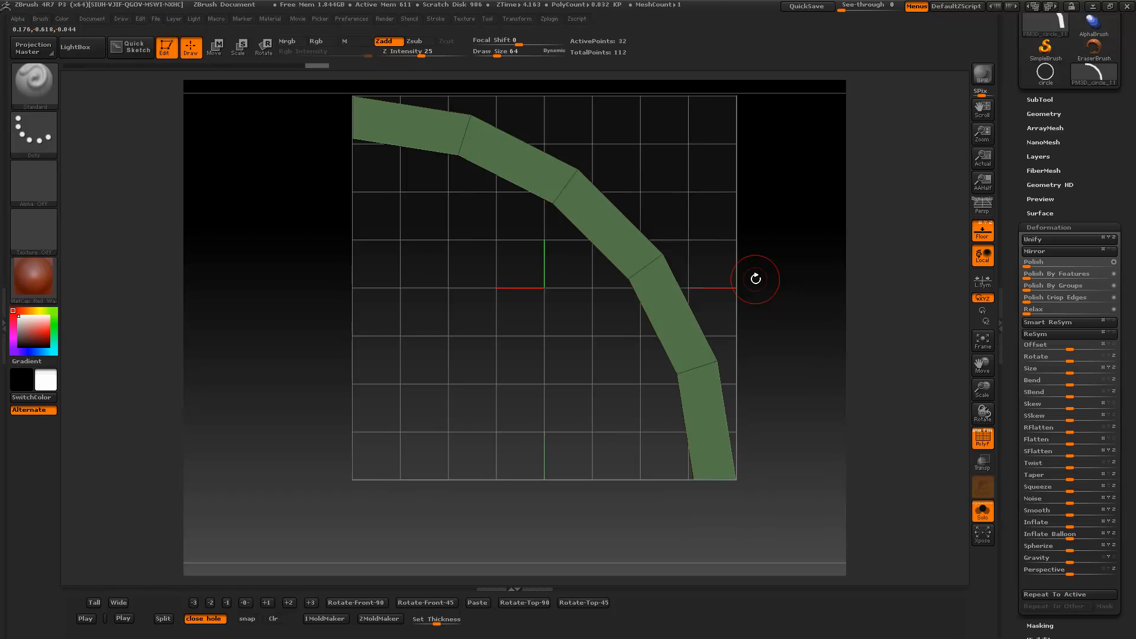
Undo the Unify deformation, unhide the whole ring and frame it in the view
key("ctrl+z")
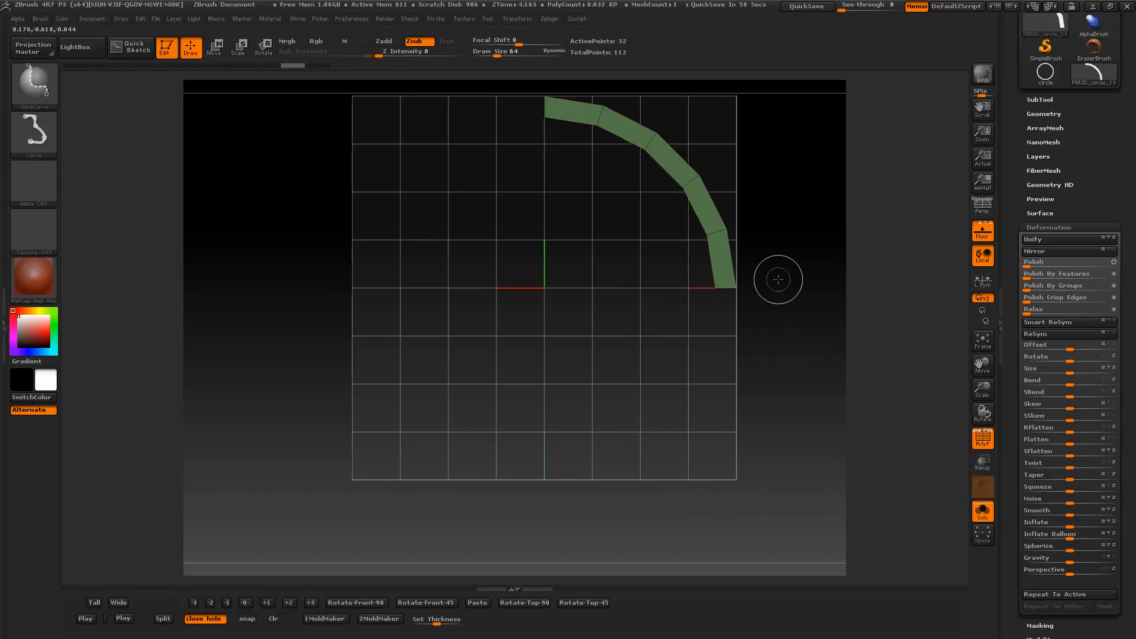
left_click(778, 279, "ctrl+shift")
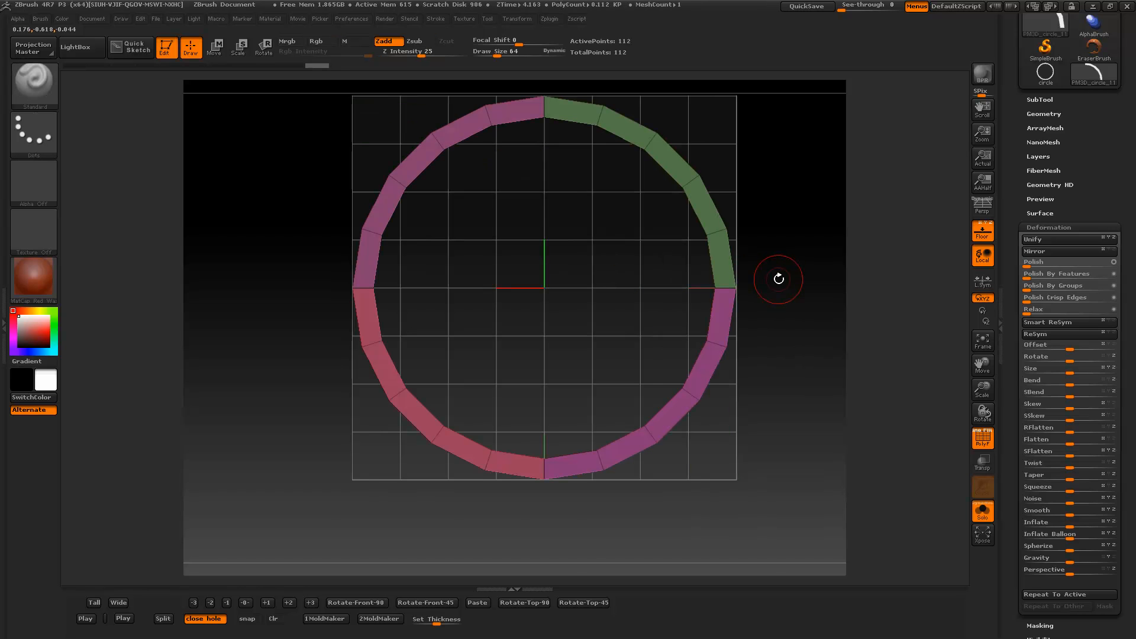
key("f")
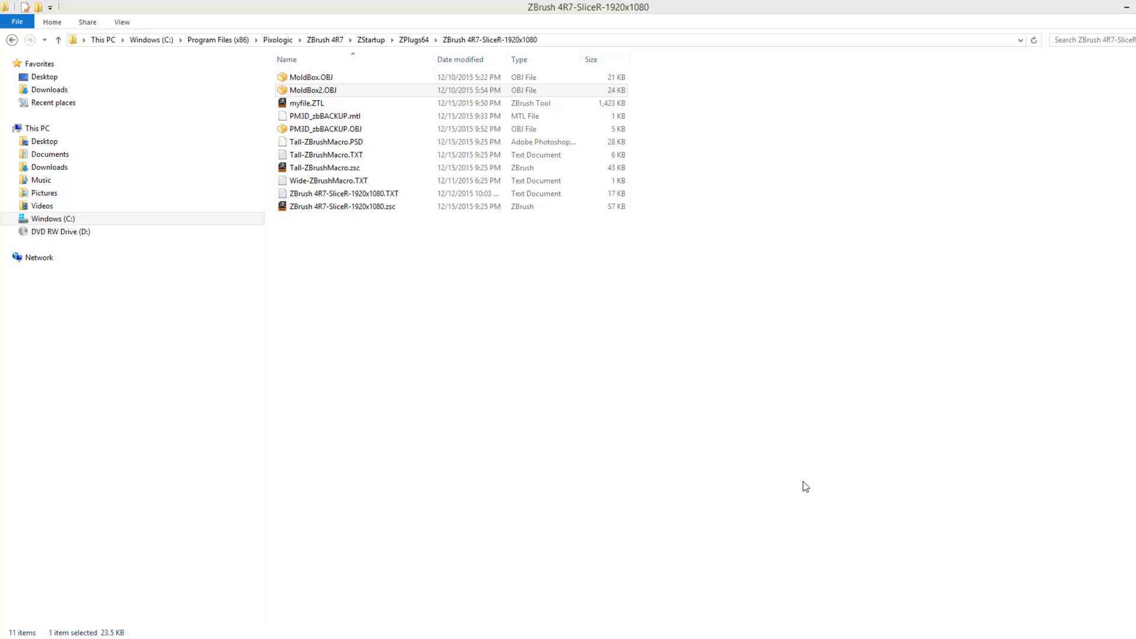
Switch to File Explorer and examine the MoldBox.OBJ and MoldBox2.OBJ files in the ZBrush 4R7-SliceR-1920x1080 plugin folder
left_click(806, 486)
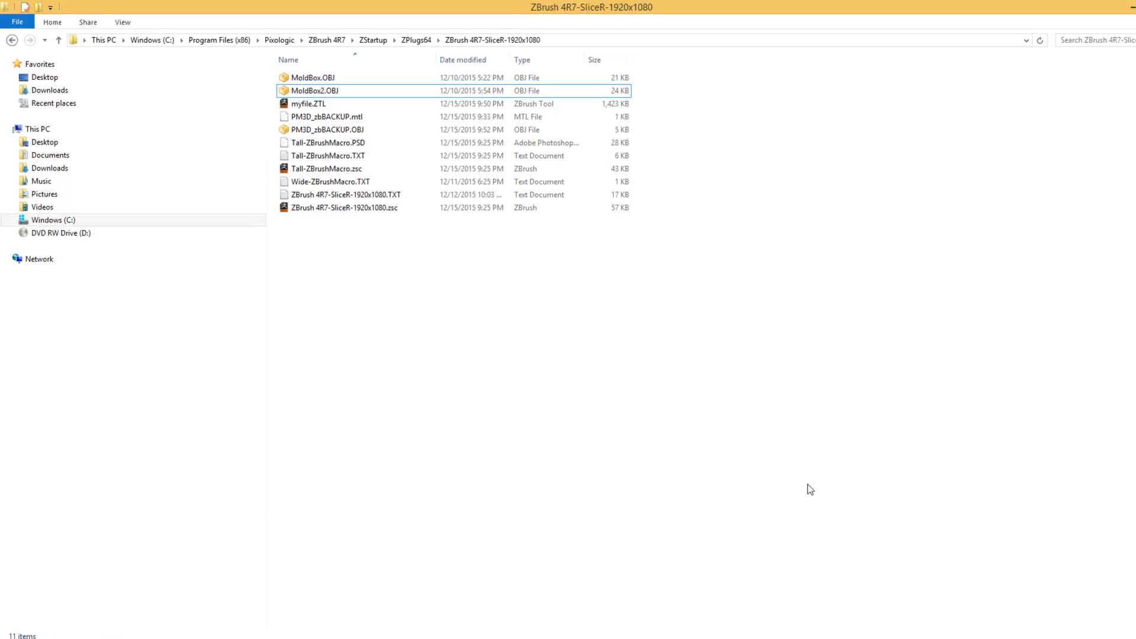
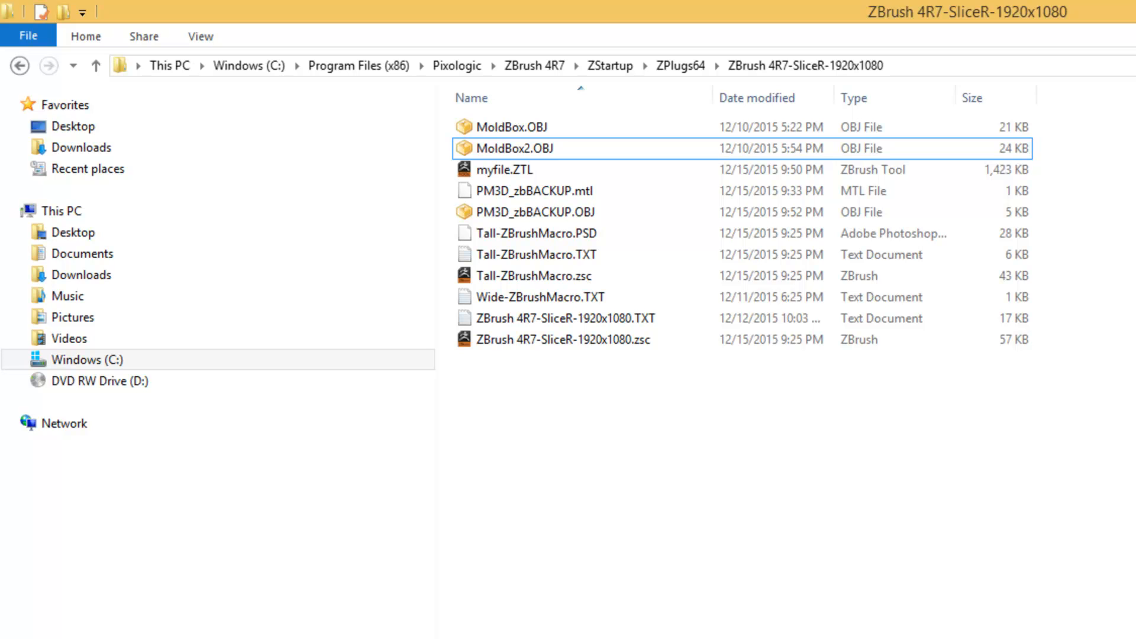
left_click(508, 151)
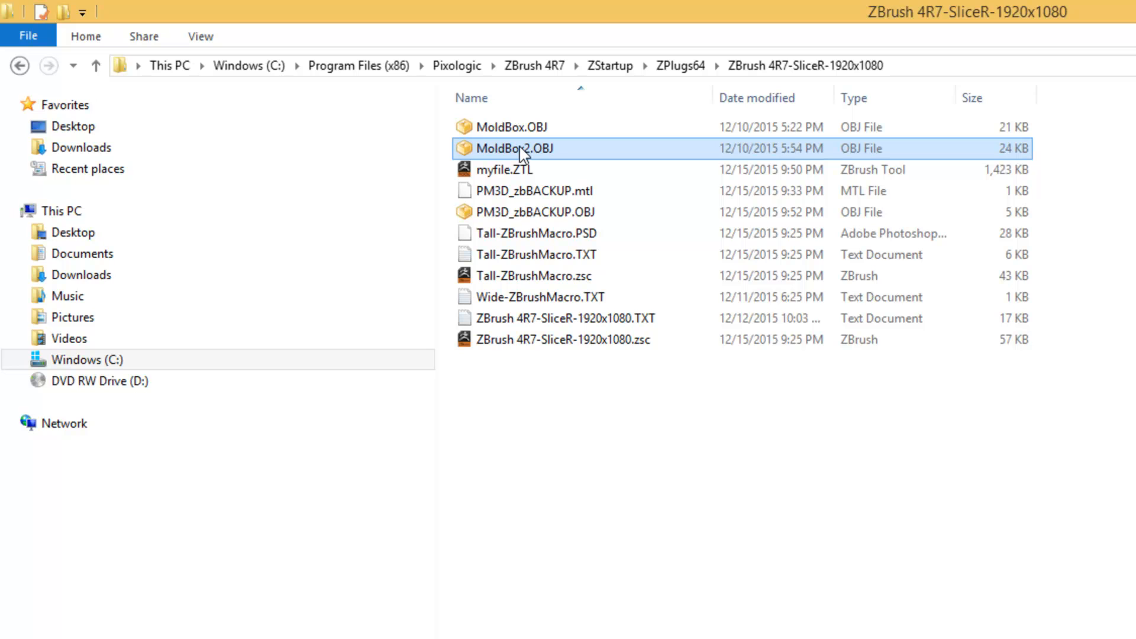
left_click(534, 126, "ctrl")
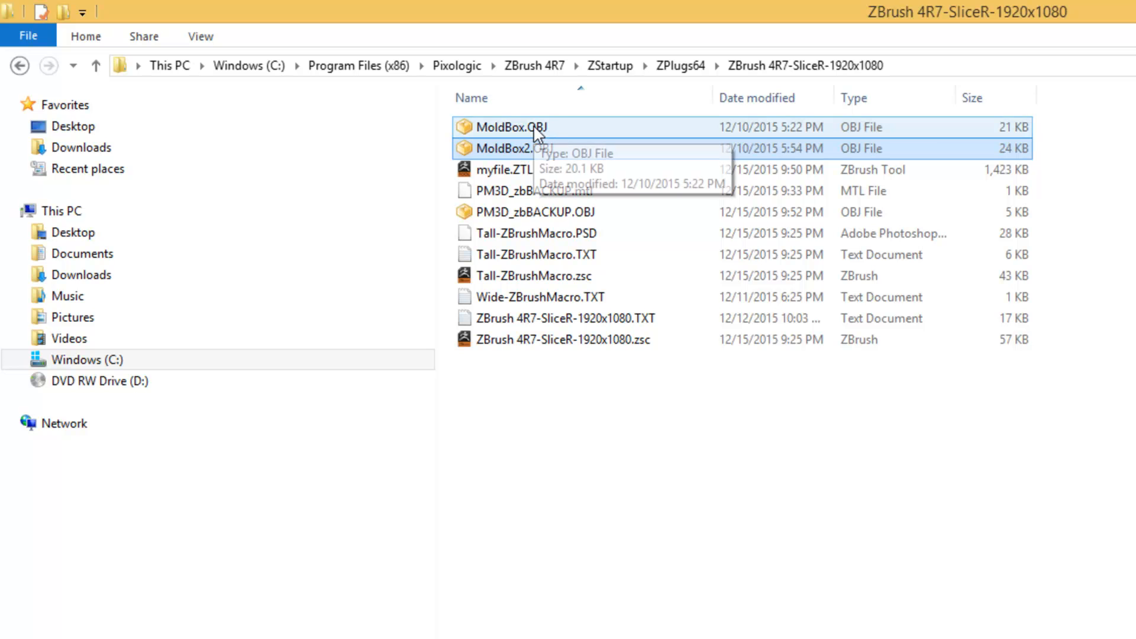
left_click(535, 130)
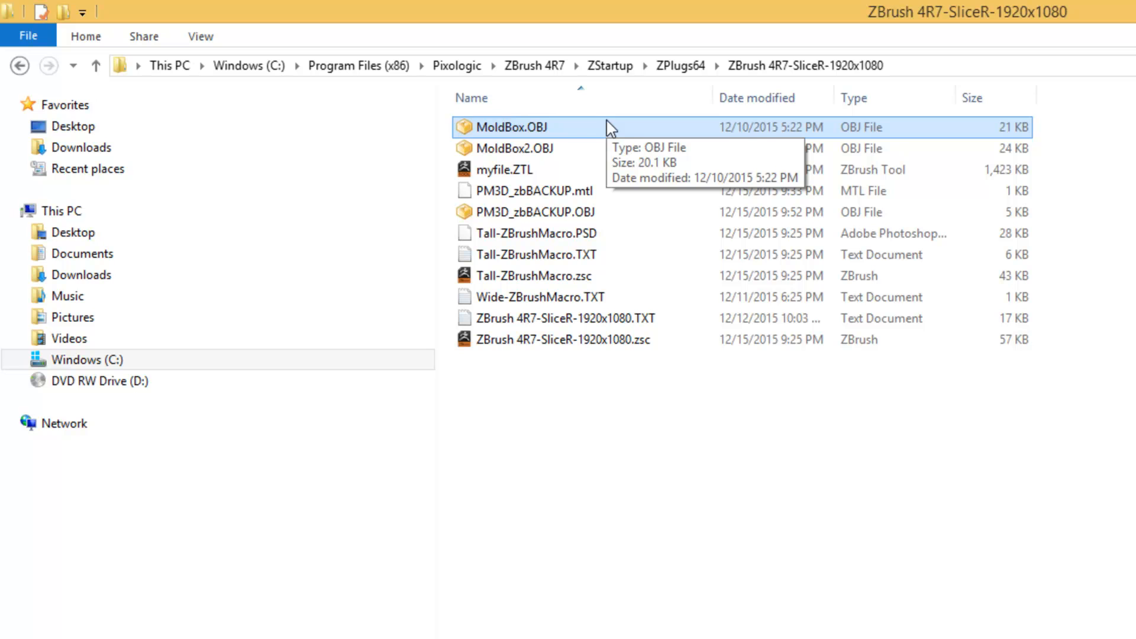
left_click(525, 151)
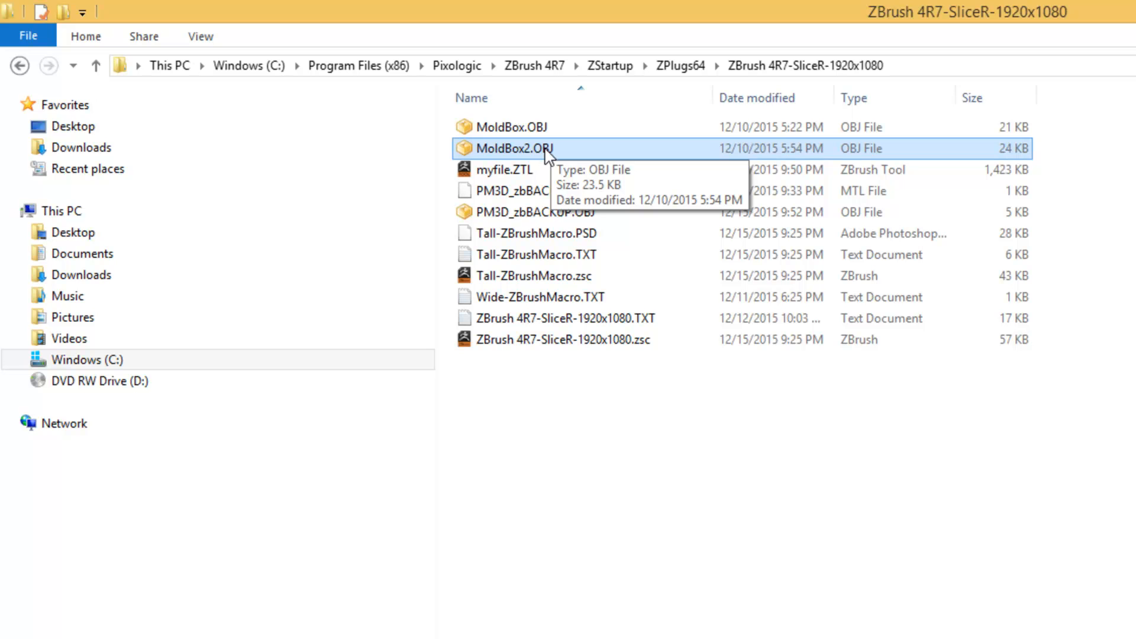
left_click(546, 151)
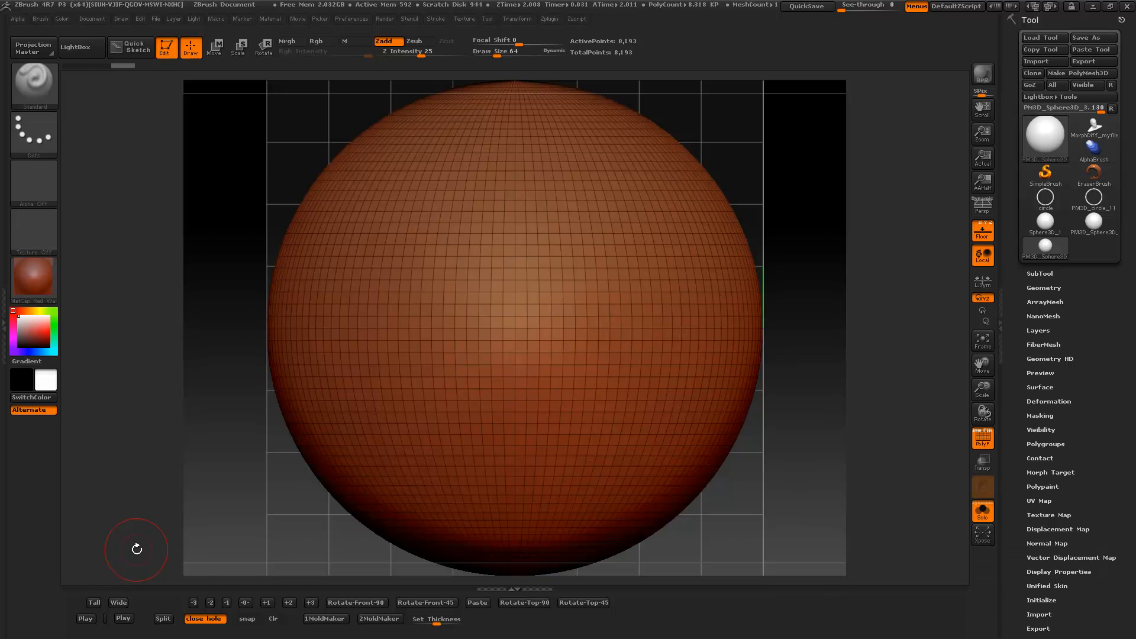
Turn off hole closing, slice the sphere horizontally at 0, and isolate the upper half briefly before showing the whole sphere again
left_click(200, 623)
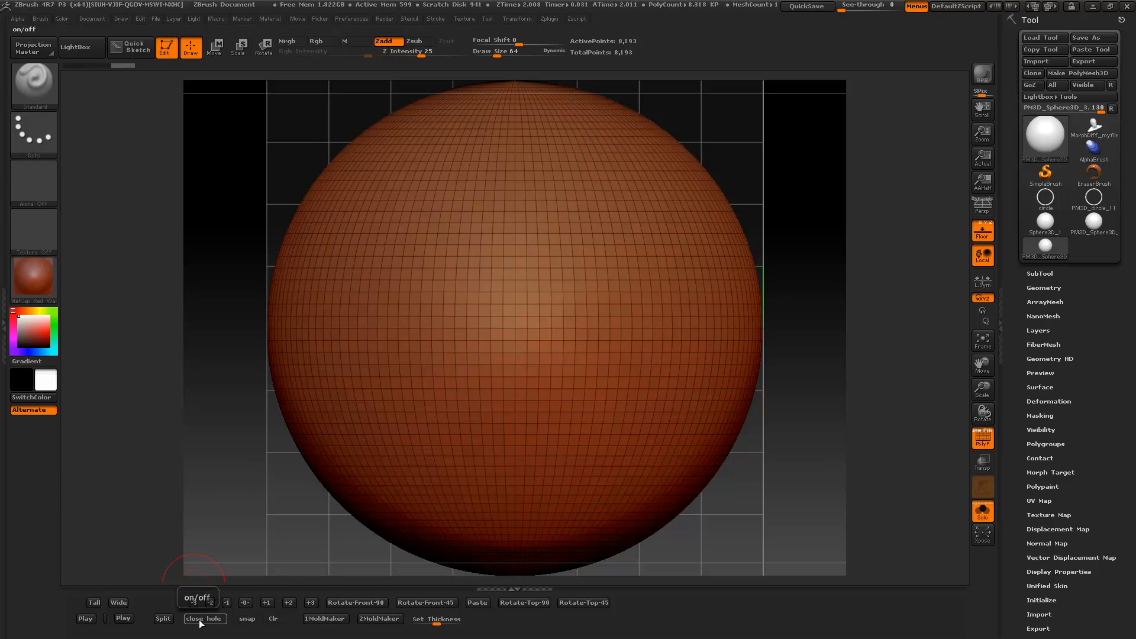
left_click(244, 604)
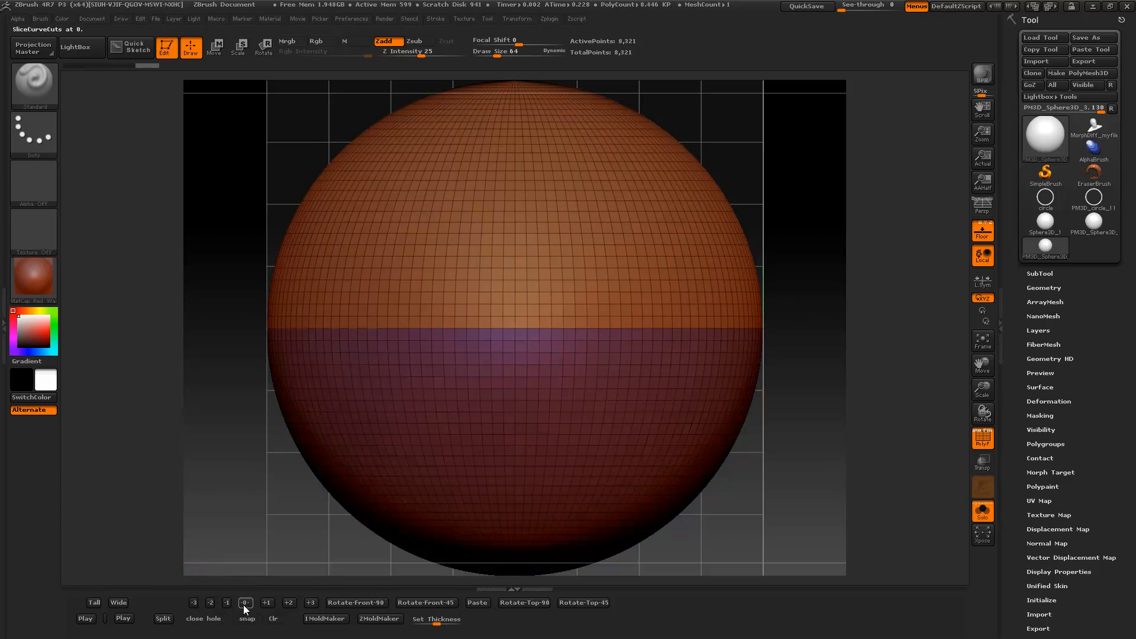
left_click(479, 283, "ctrl+shift")
mouse_move(273, 392)
left_mouse_down()
mouse_move(273, 333)
mouse_move(278, 406)
left_mouse_up()
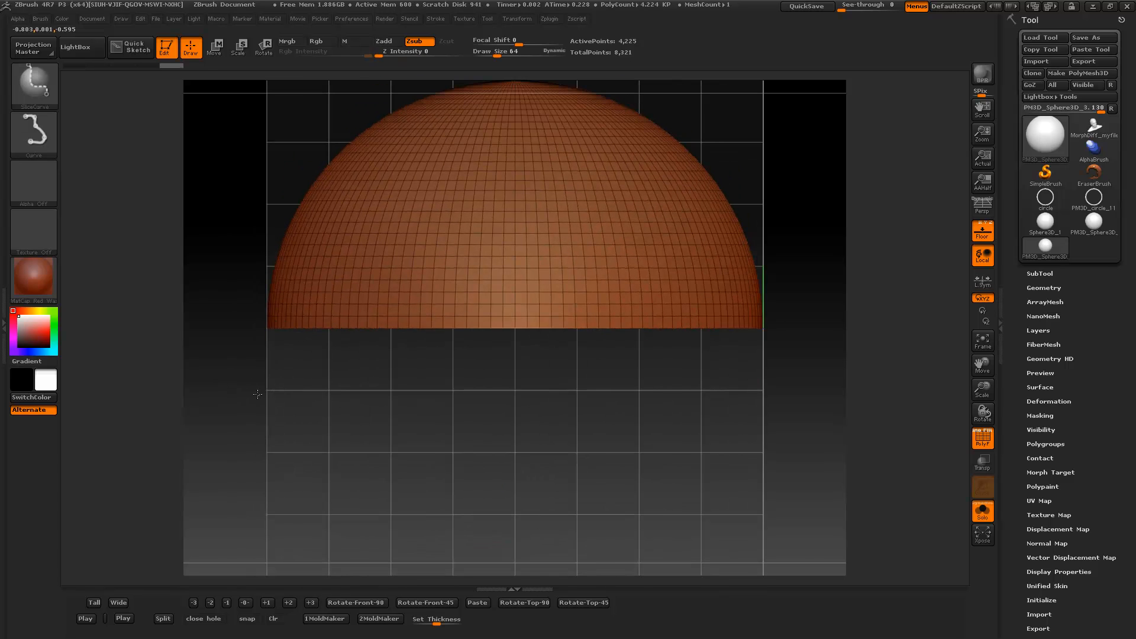
left_click(254, 391, "ctrl+shift")
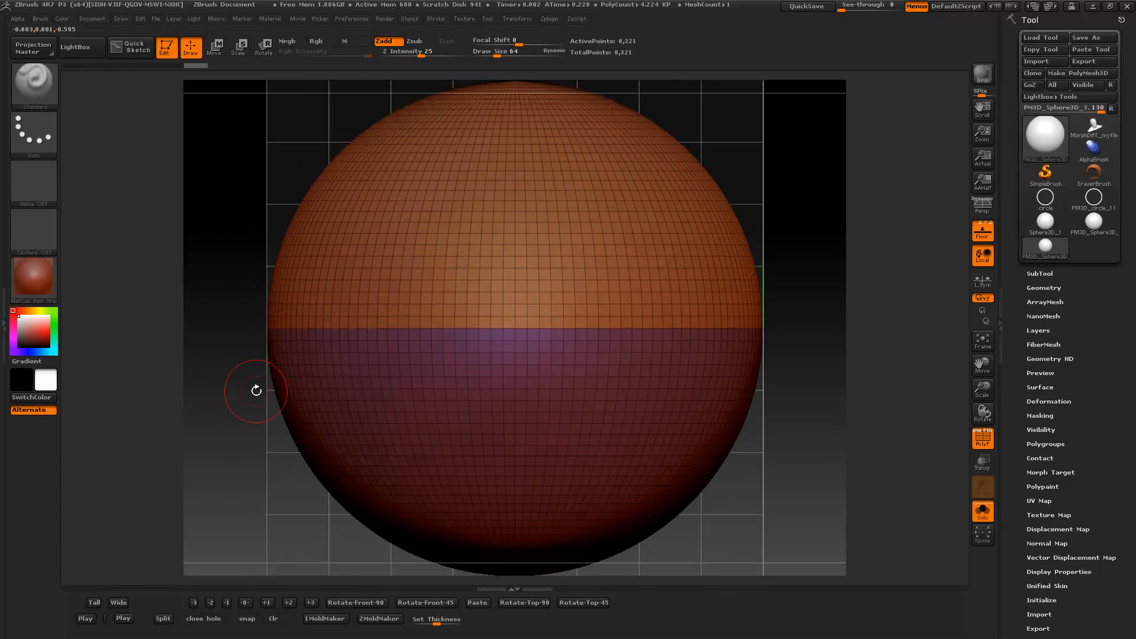
Split the sliced sphere into its two halves, inspect the upper half in isolation, and unhide the whole sphere
left_click(164, 619)
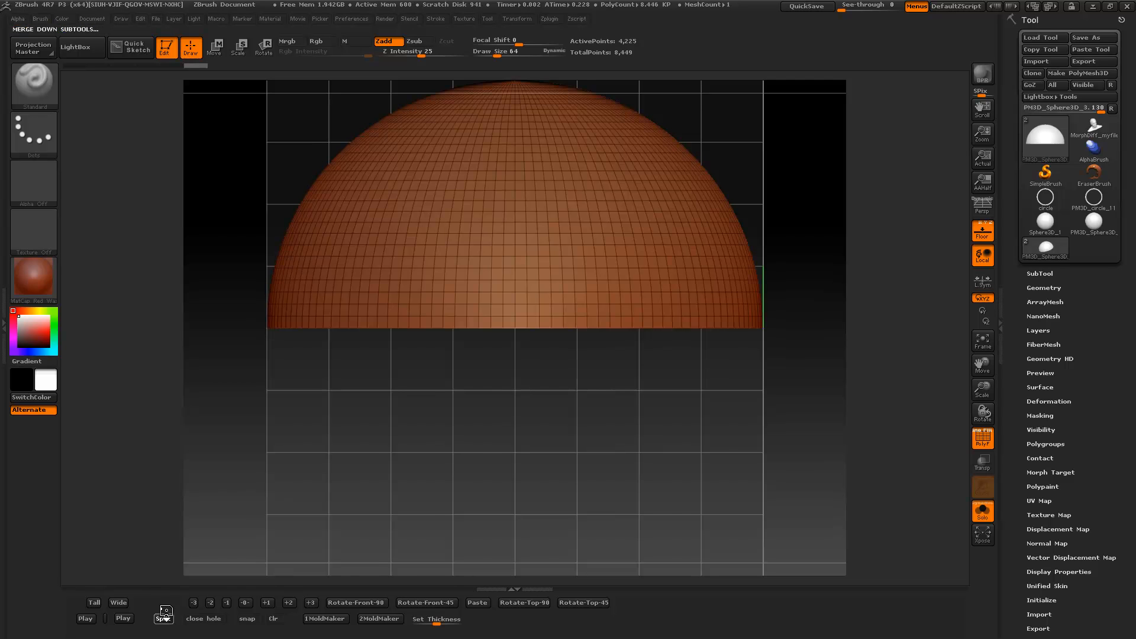
left_click(442, 287, "ctrl+shift")
mouse_move(283, 421)
left_mouse_down()
mouse_move(261, 347)
mouse_move(280, 413)
left_mouse_up()
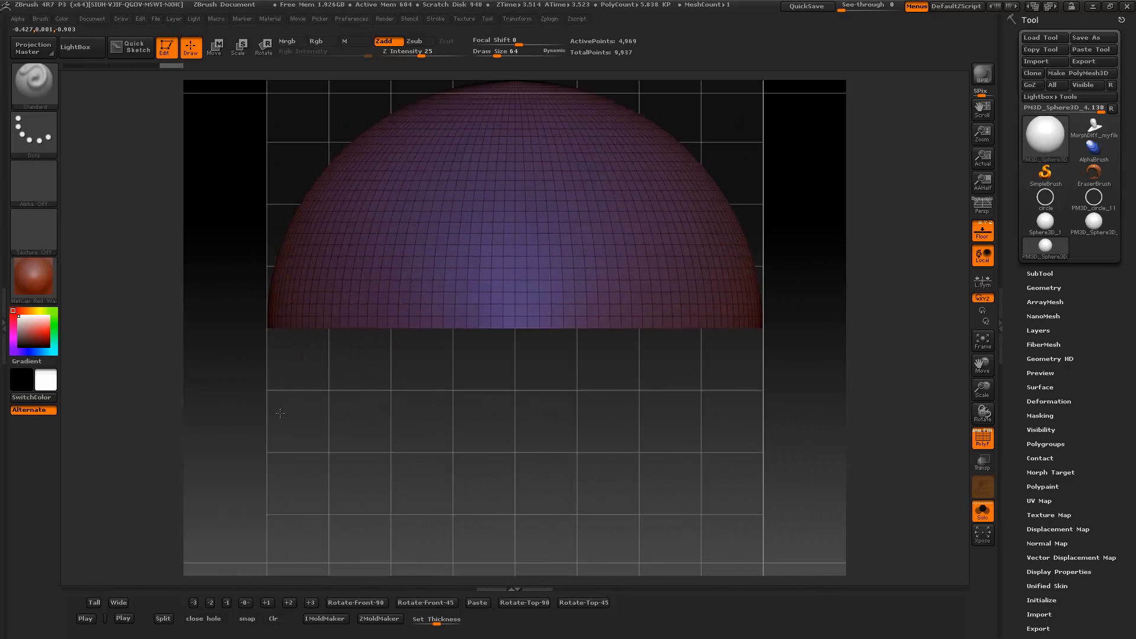
left_click(281, 414, "ctrl+shift")
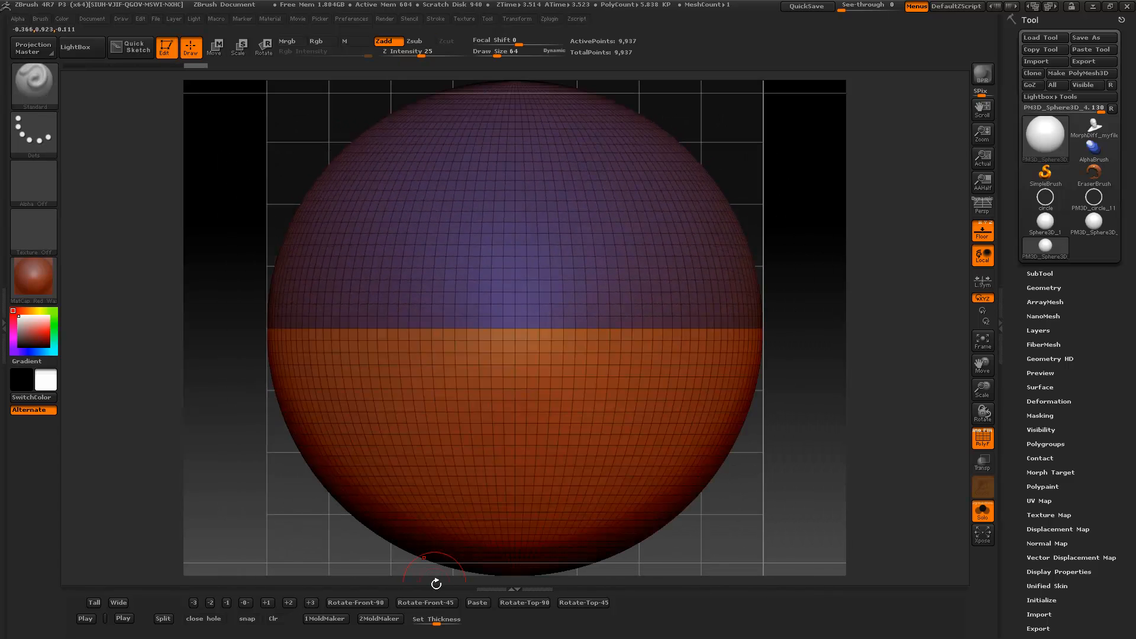
Bring in an unsliced sphere and divide it into quarters with slices at 0 before and after a Rotate-Front-90
left_click(479, 602)
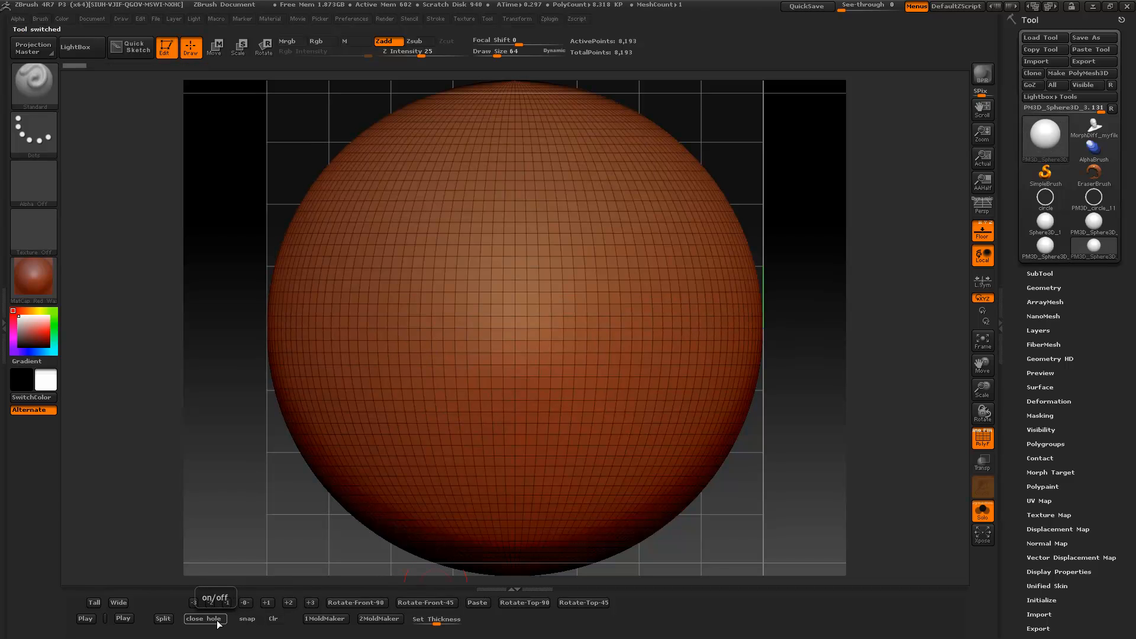
left_click(244, 602)
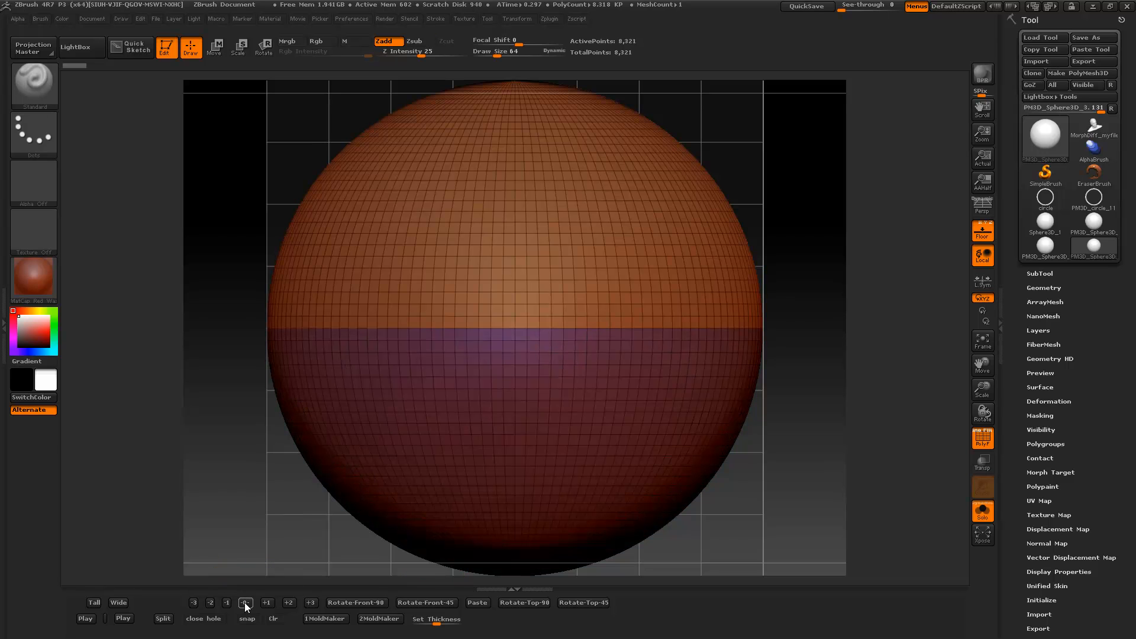
left_click(334, 604)
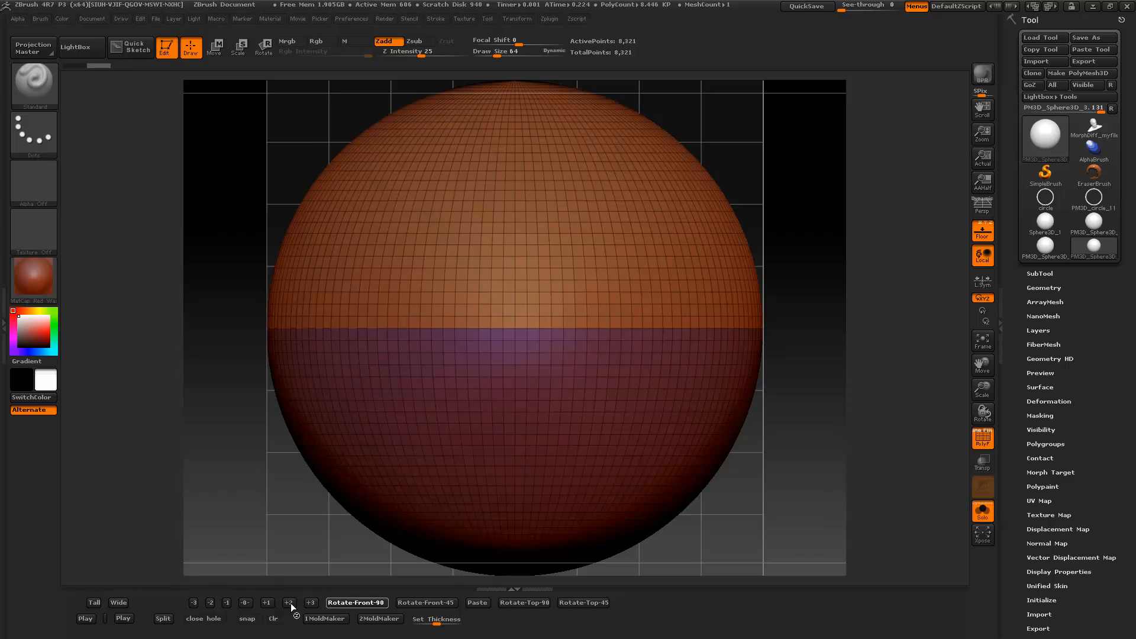
left_click(246, 603)
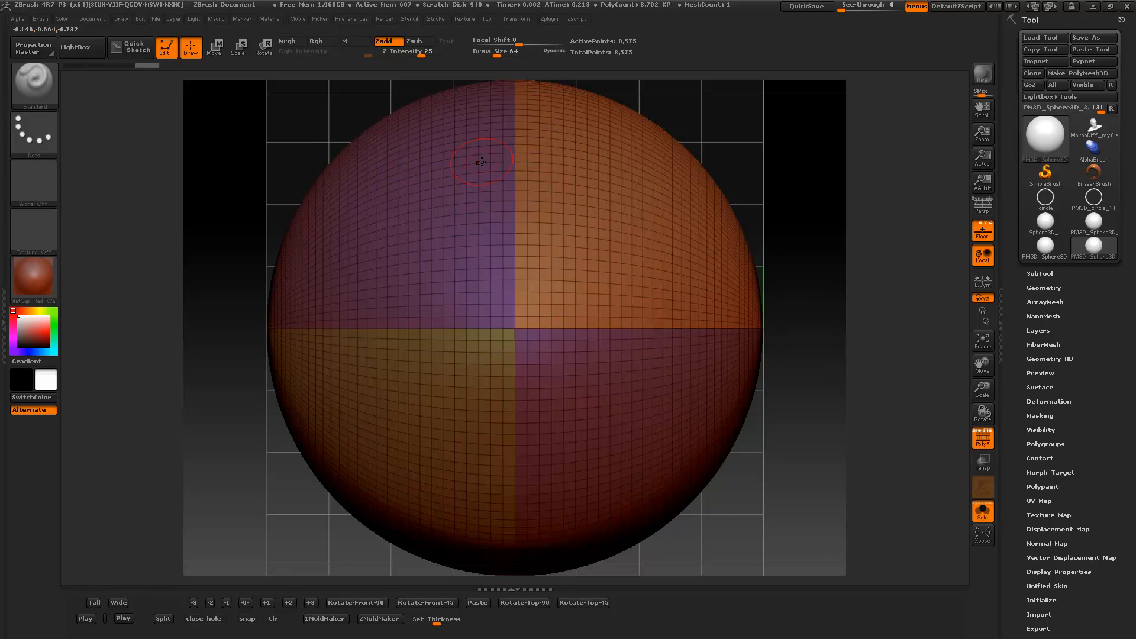
Isolate the two sphere quarters that share a polygroup, separate them with Auto Groups, and unhide the whole sphere
key("ctrl+shift")
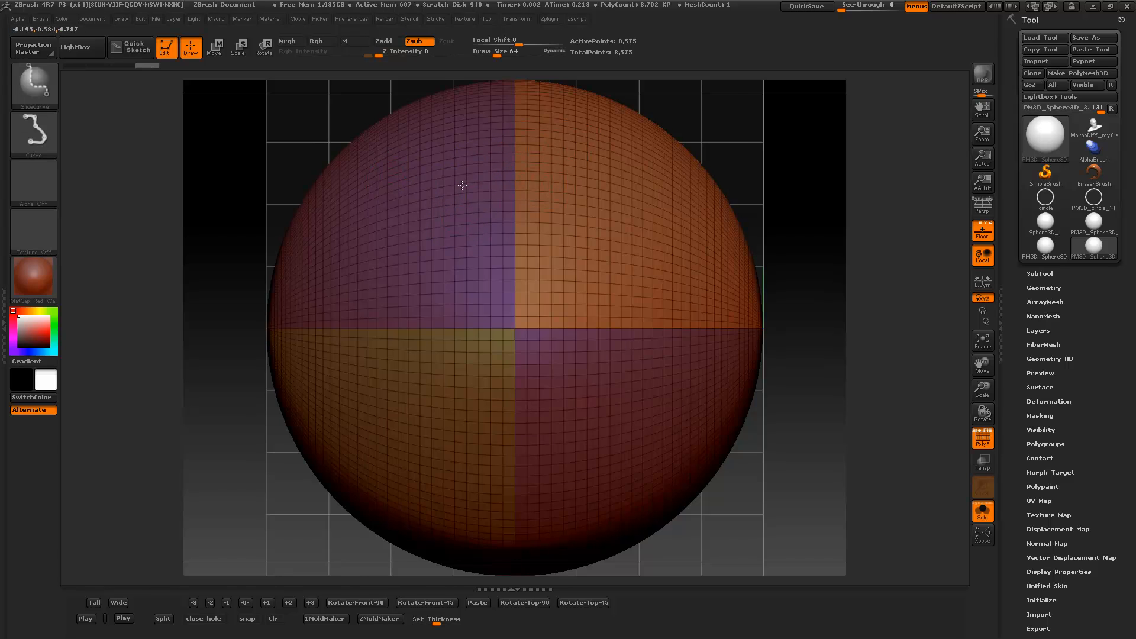
left_click(465, 185, "ctrl+shift")
mouse_move(706, 177)
left_mouse_down()
mouse_move(704, 191)
mouse_move(718, 185)
left_mouse_up()
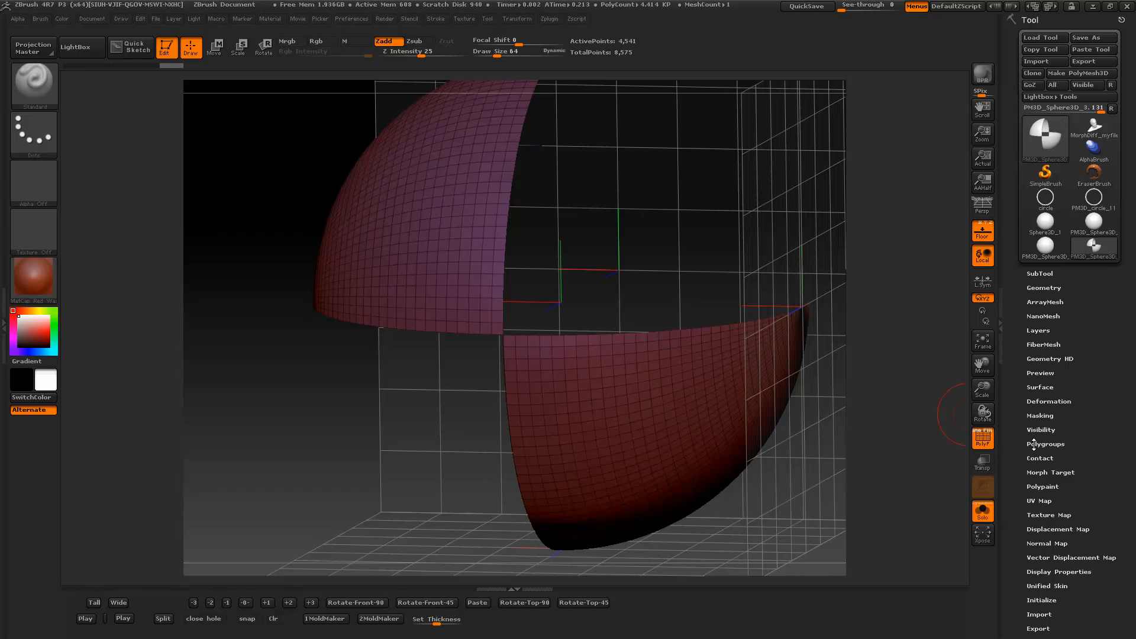
left_click(1034, 444)
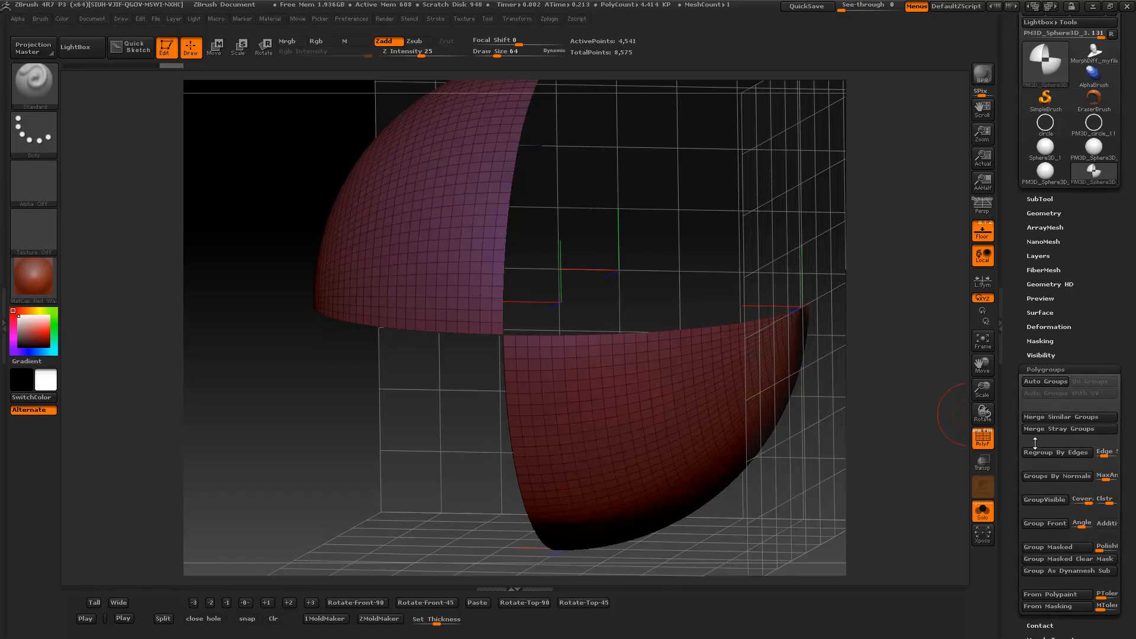
left_click(1044, 382)
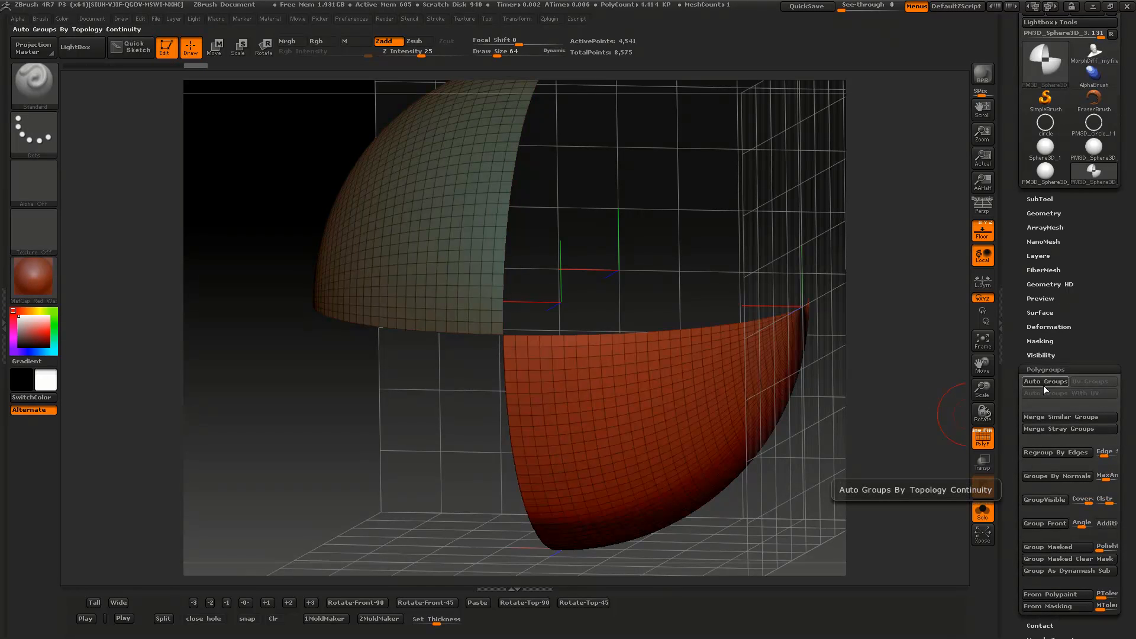
left_click(334, 532, "ctrl+shift")
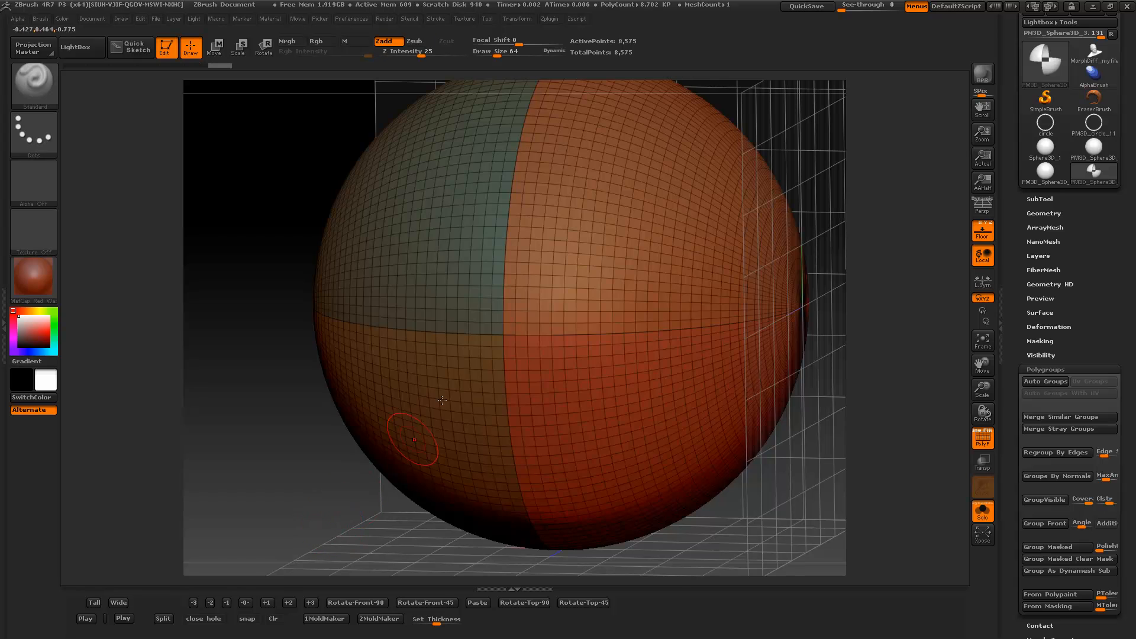
Isolate individual quarters to check their separate polygroups, and return to the front view of the whole sphere
left_click(566, 288, "ctrl+shift")
left_click(409, 275, "ctrl+shift")
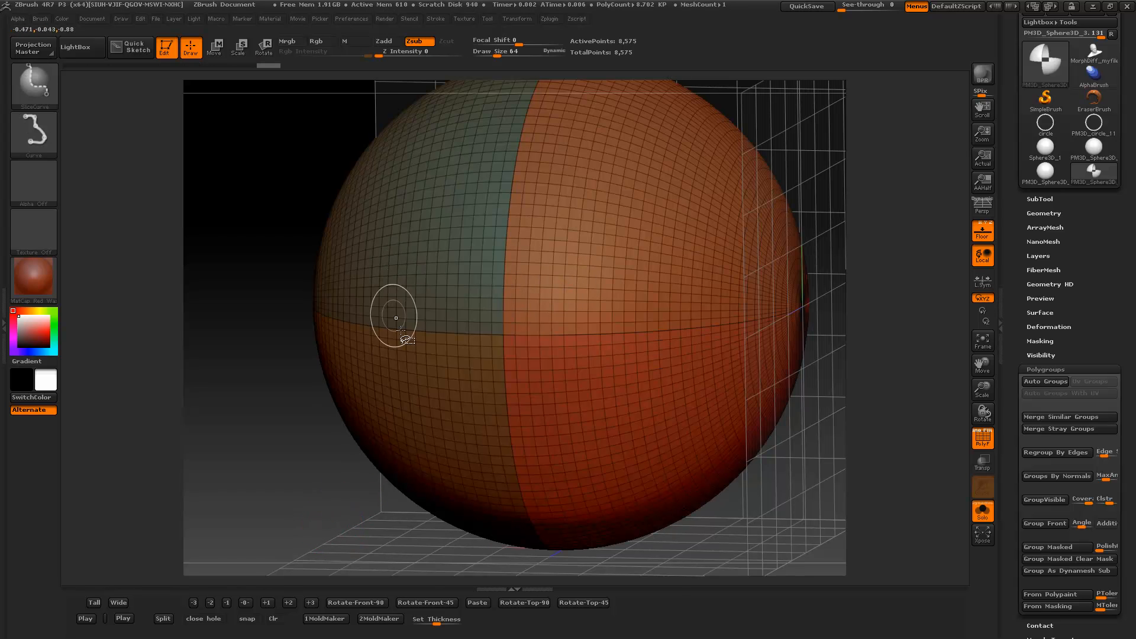
left_click(421, 361, "ctrl+shift")
left_click(300, 438, "ctrl+shift")
left_click_drag(285, 453, 291, 448)
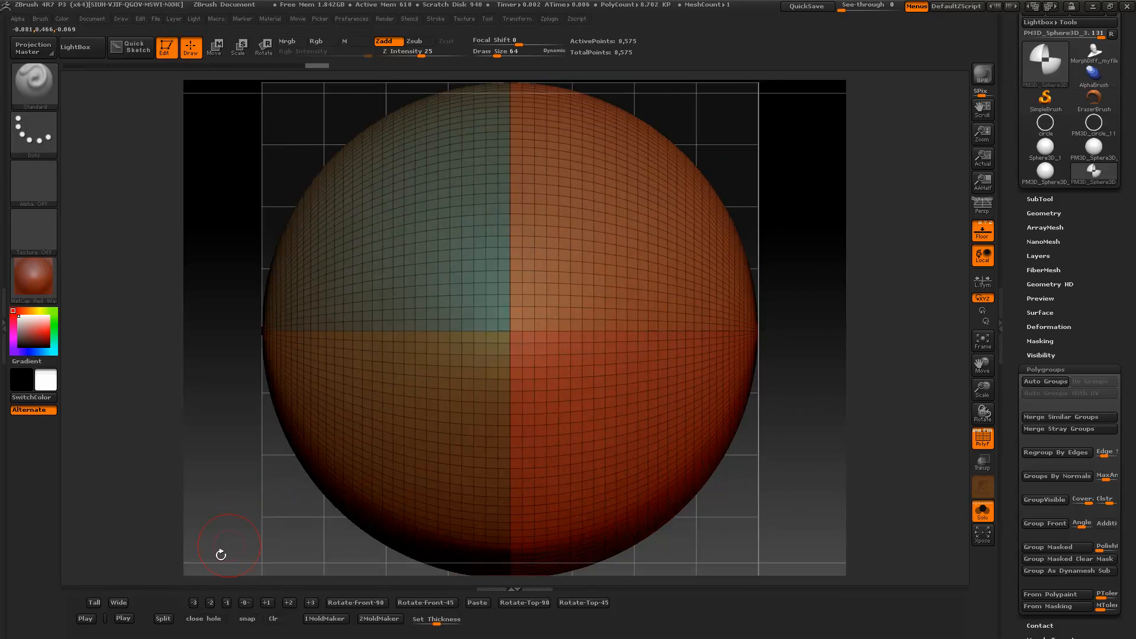
Split the sphere by its four polygroups, isolate the upper-left quarter, and inspect its inner faces with and without the polyframe
left_click(159, 619)
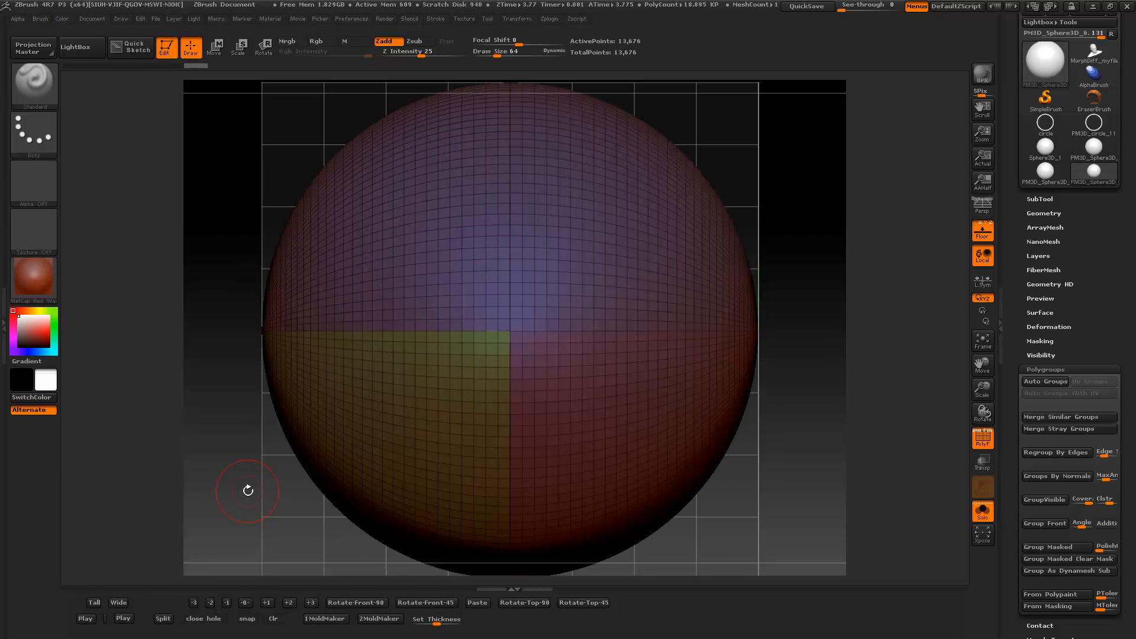
left_click(422, 237, "ctrl+shift")
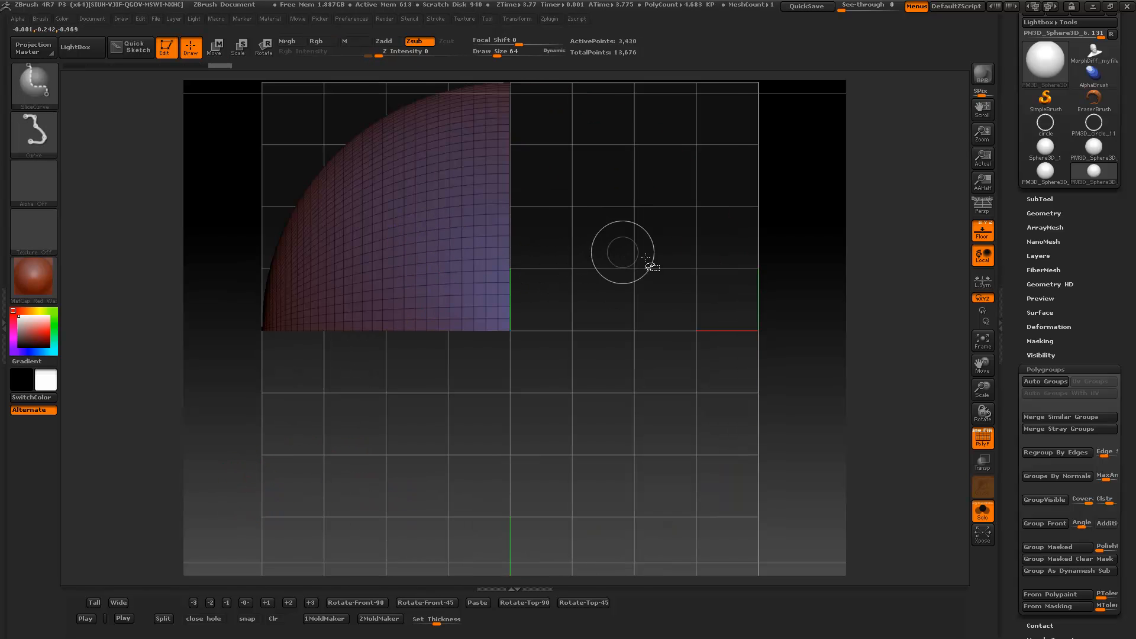
mouse_move(651, 266)
left_mouse_down()
mouse_move(640, 264)
mouse_move(659, 239)
left_mouse_up()
left_click(983, 439)
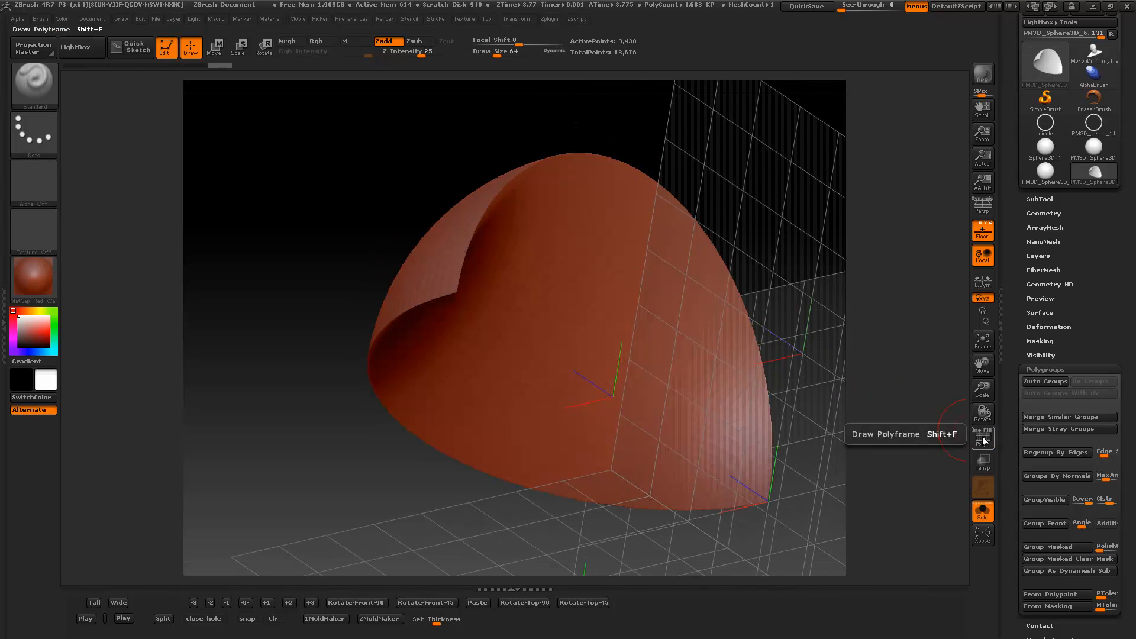
mouse_move(259, 294)
left_mouse_down()
mouse_move(278, 263)
mouse_move(262, 323)
mouse_move(287, 342)
mouse_move(278, 348)
mouse_move(264, 340)
mouse_move(261, 311)
left_mouse_up()
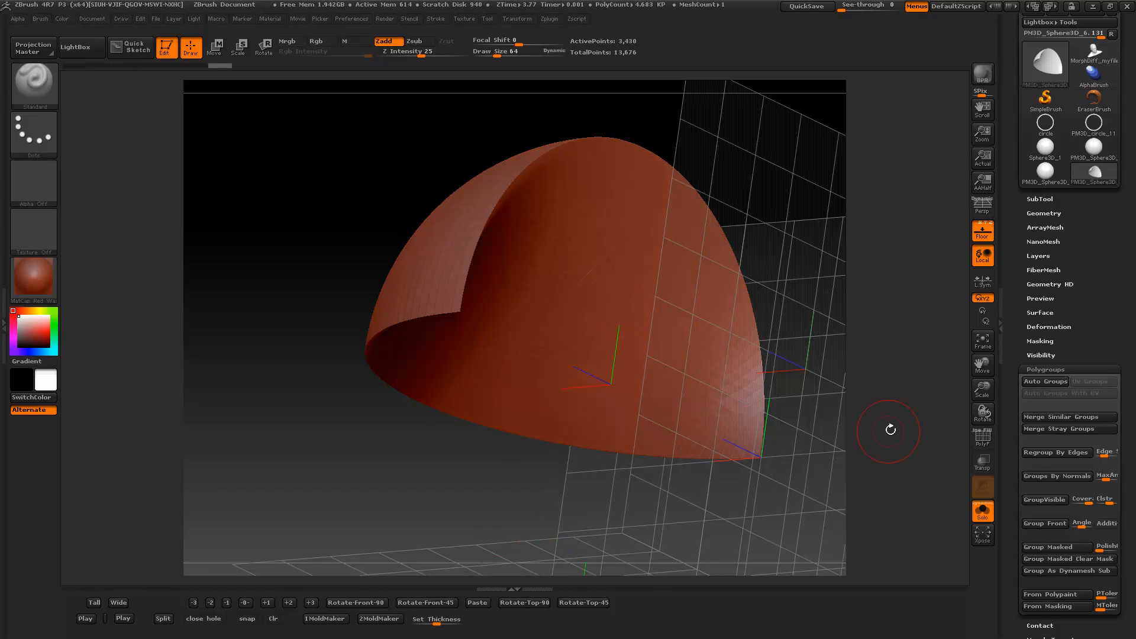
left_click(983, 441)
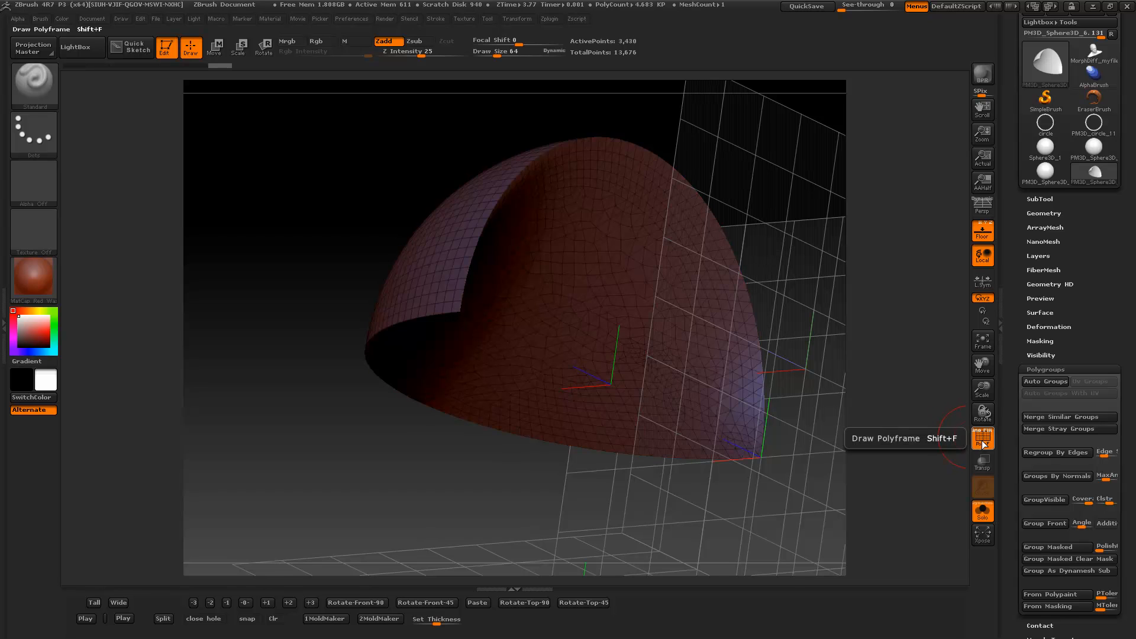
left_click(983, 443)
Paste the saved unsliced sphere, turn on hole closing, and slice it at 0 before and after a Rotate-Front-90
left_click(478, 603)
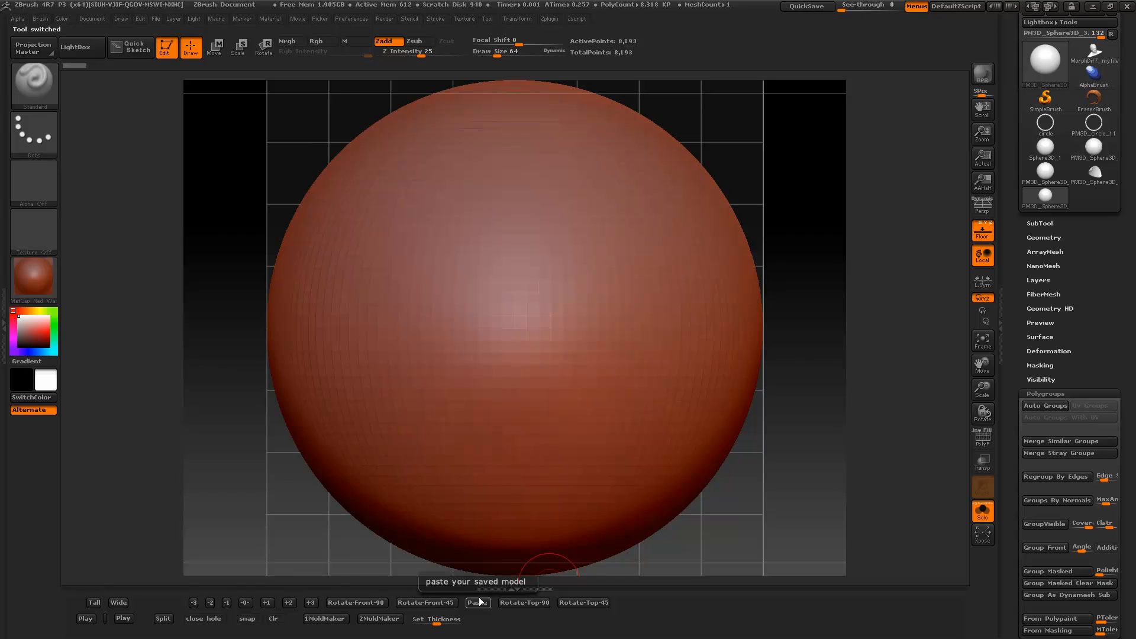
left_click(204, 622)
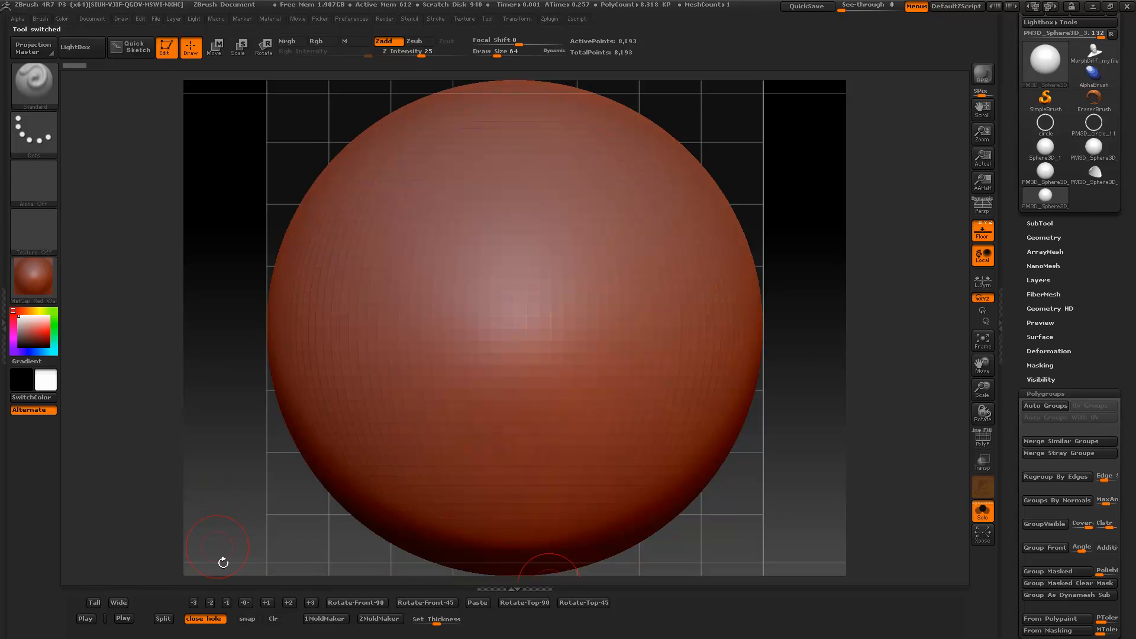
left_click(247, 603)
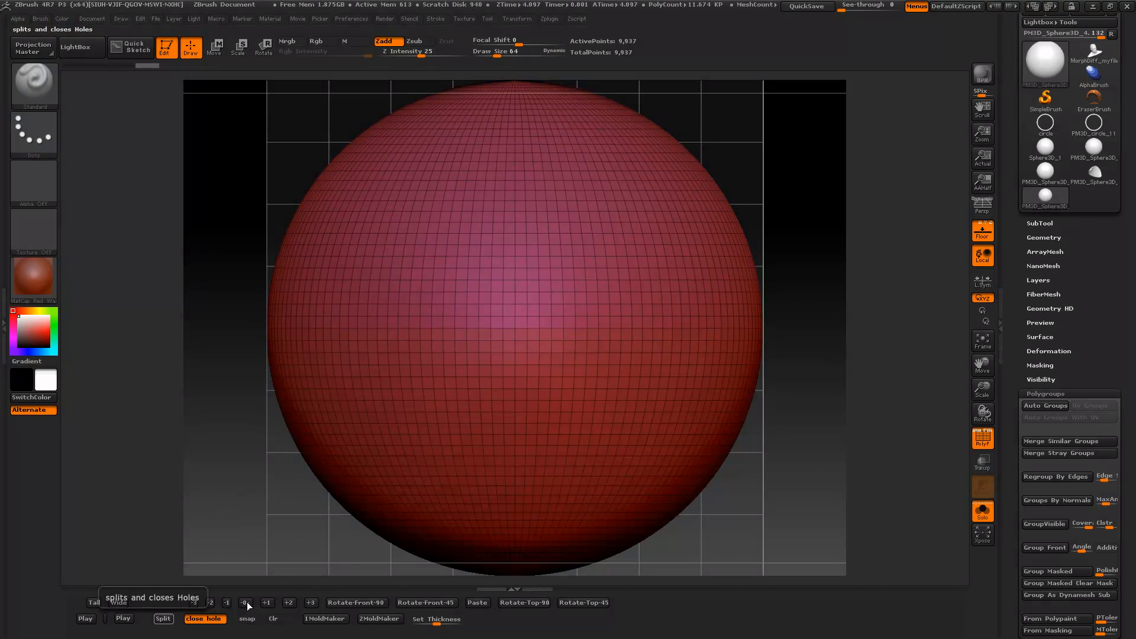
left_click(341, 605)
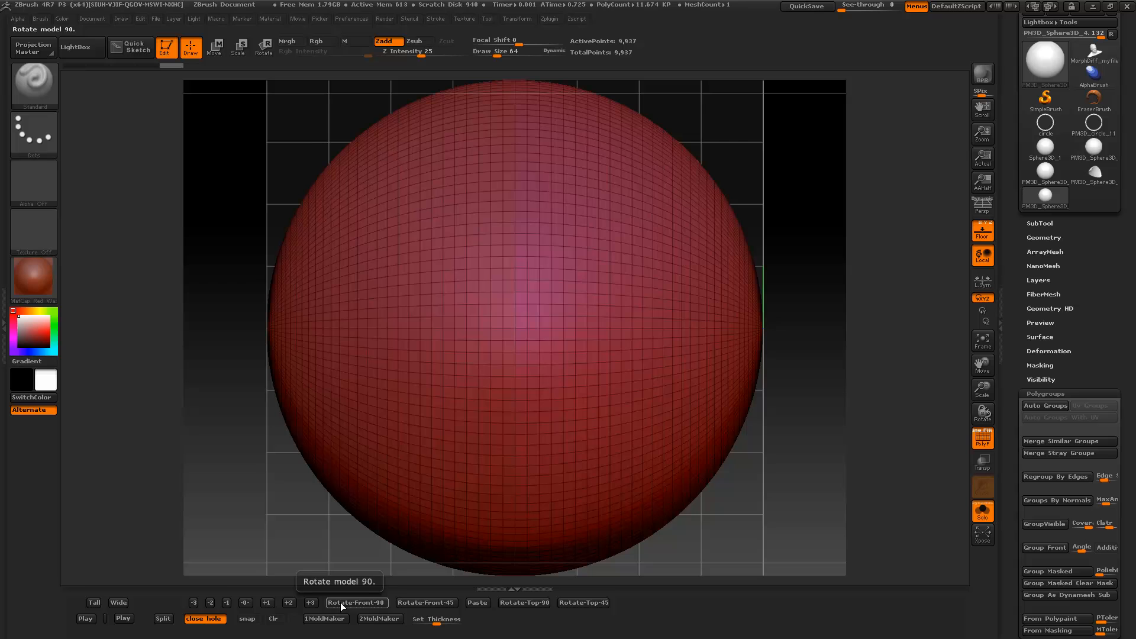
left_click(245, 604)
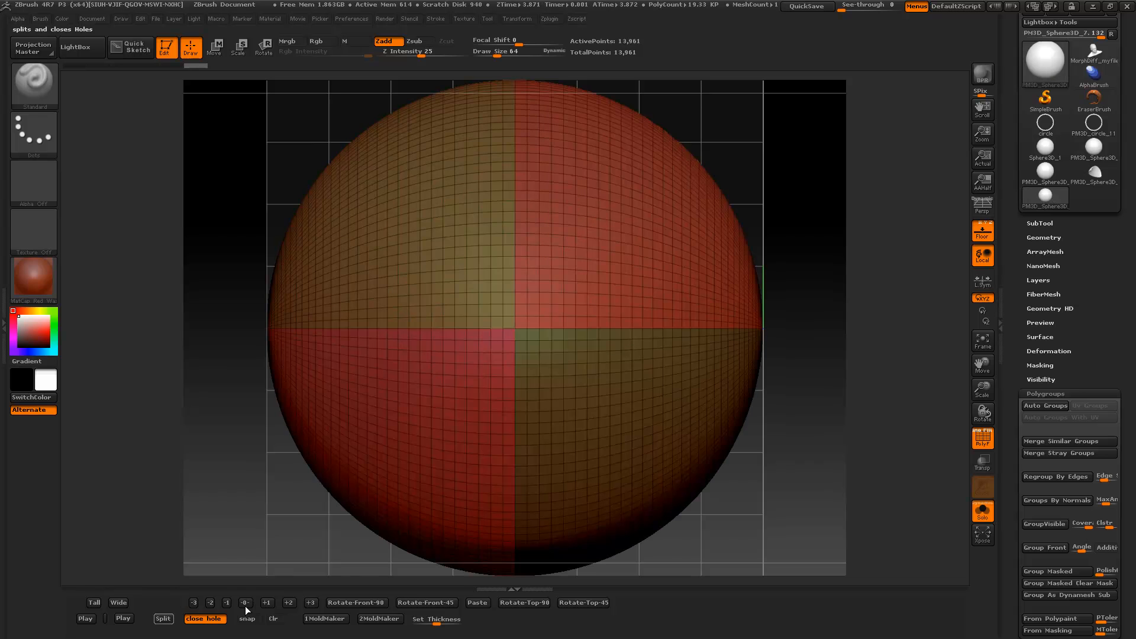
Inspect the upper-left and lower-right quarters of the sphere in isolation, and unhide the whole sphere
left_click(467, 277, "ctrl+shift")
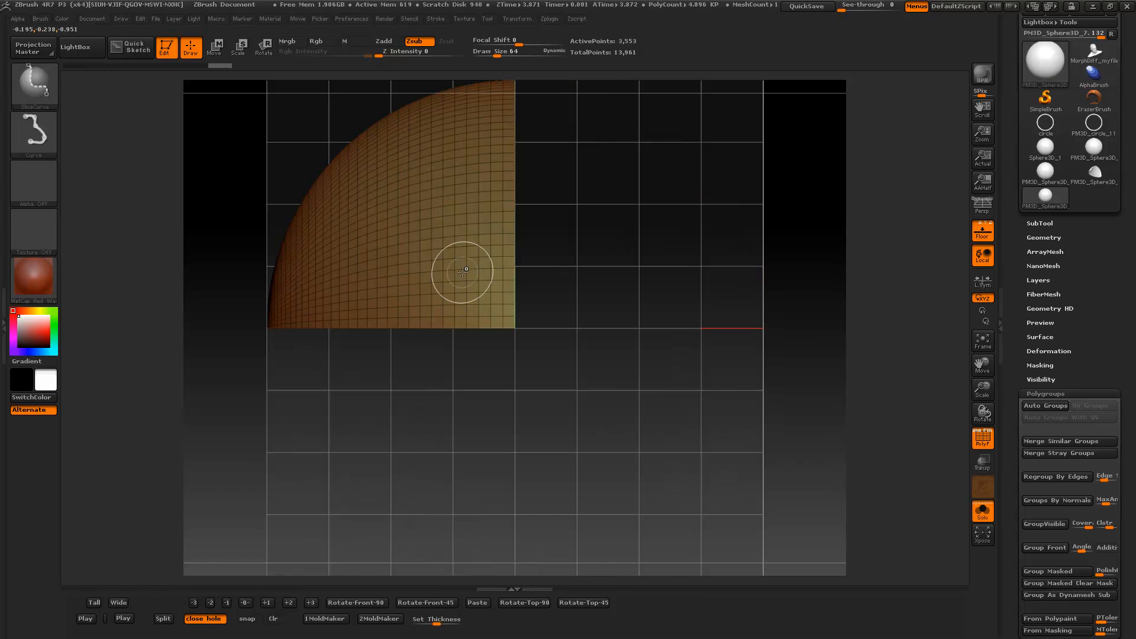
mouse_move(675, 363)
left_mouse_down()
mouse_move(636, 339)
mouse_move(668, 368)
left_mouse_up()
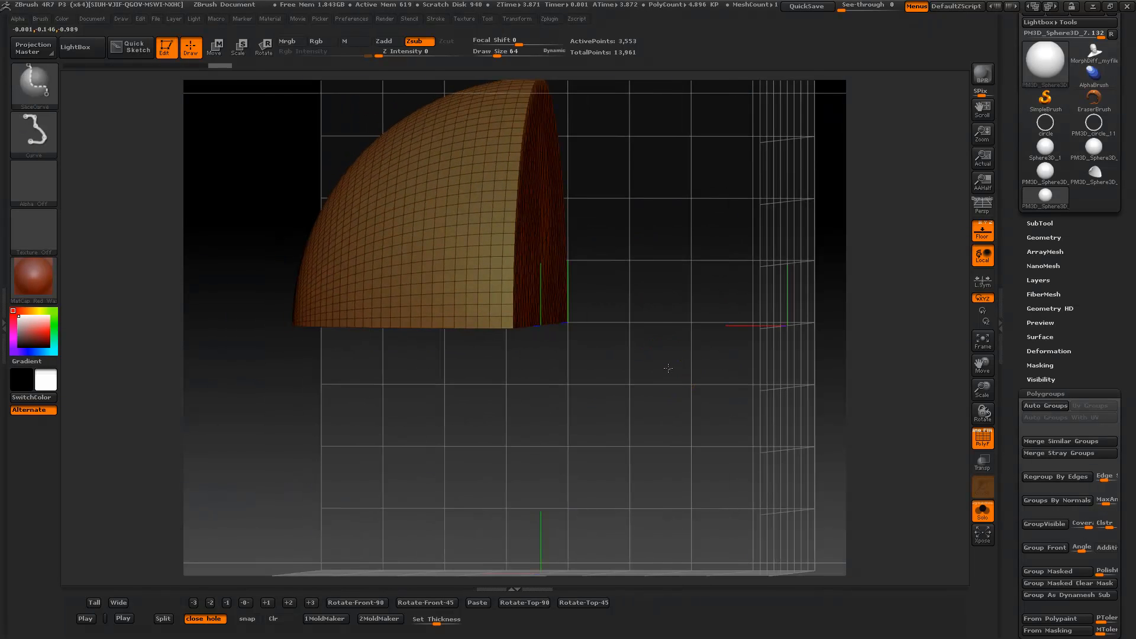
left_click(668, 368, "ctrl+shift")
left_click(644, 415, "ctrl+shift")
mouse_move(788, 498)
left_mouse_down()
mouse_move(775, 524)
mouse_move(793, 500)
mouse_move(681, 462)
left_mouse_up()
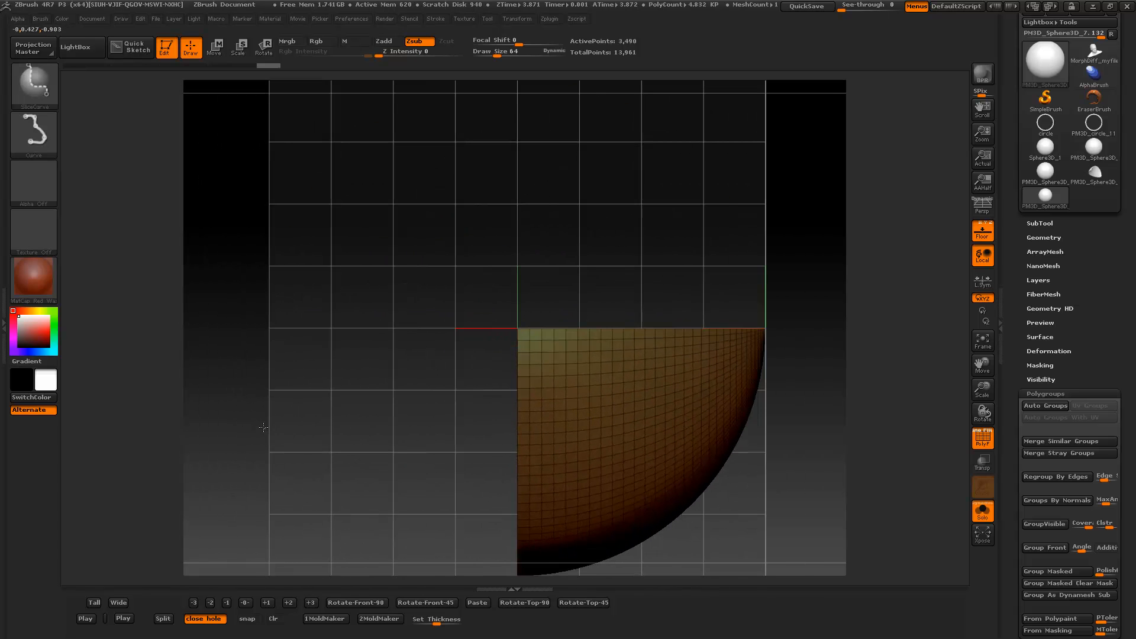
left_click(263, 427, "ctrl+shift")
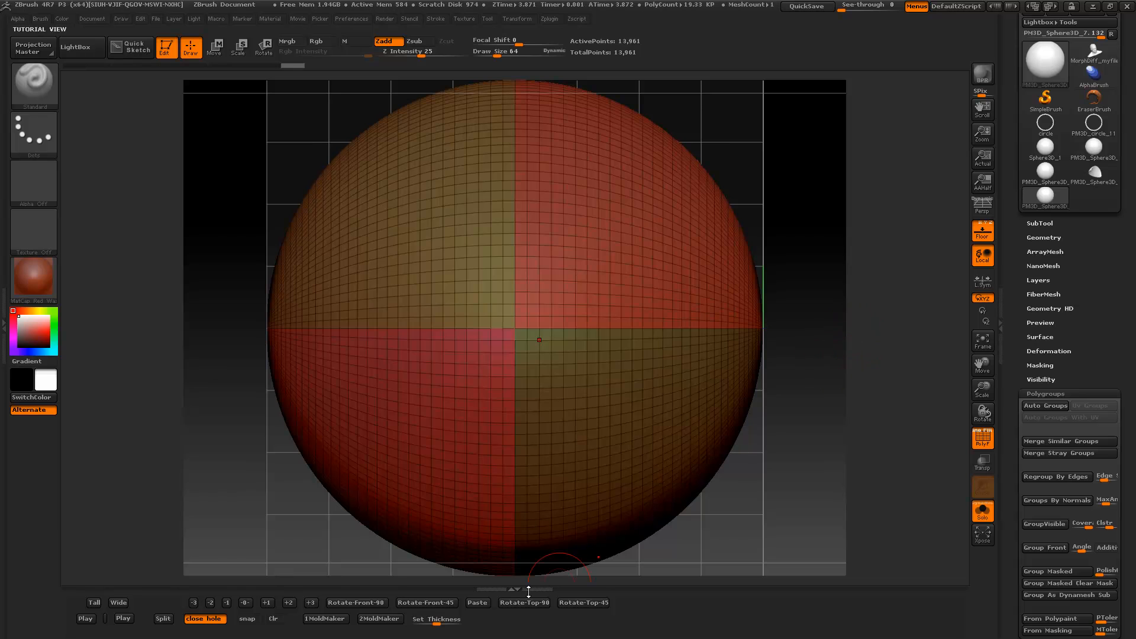
Paste a fresh unsliced sphere, turn off hole closing, cut a cap near its top with a horizontal SliceCurve, and split it
left_click(477, 602)
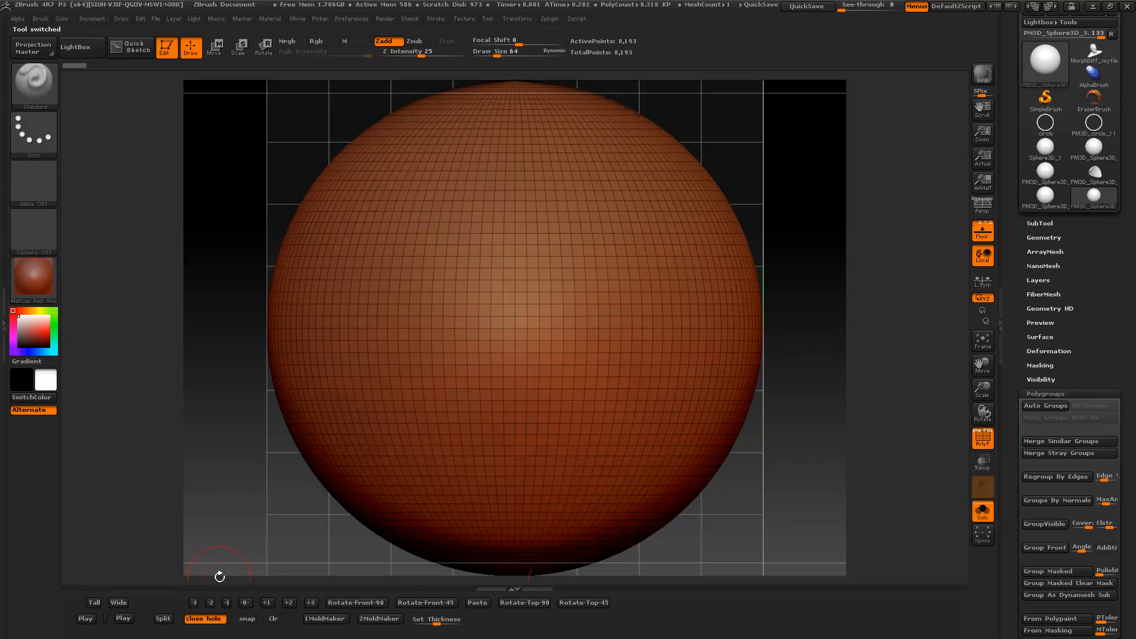
left_click(197, 619)
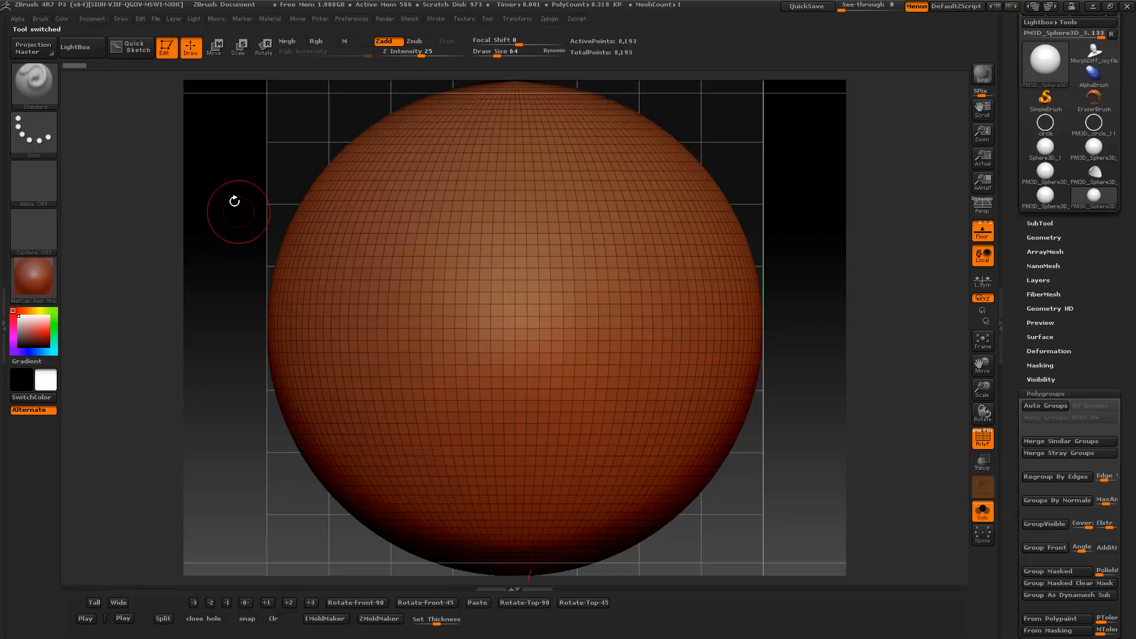
mouse_move(220, 170)
left_mouse_down("ctrl+shift")
mouse_move(578, 223)
mouse_move(815, 327)
left_mouse_up("ctrl+shift")
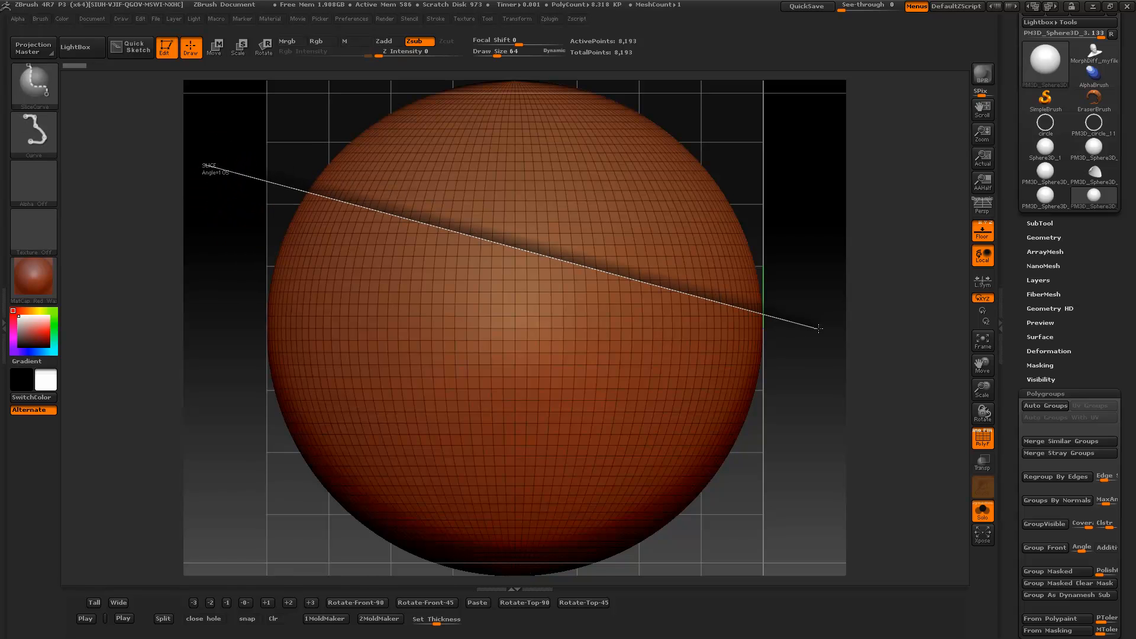
left_click_drag(819, 329, 862, 172, "ctrl+shift")
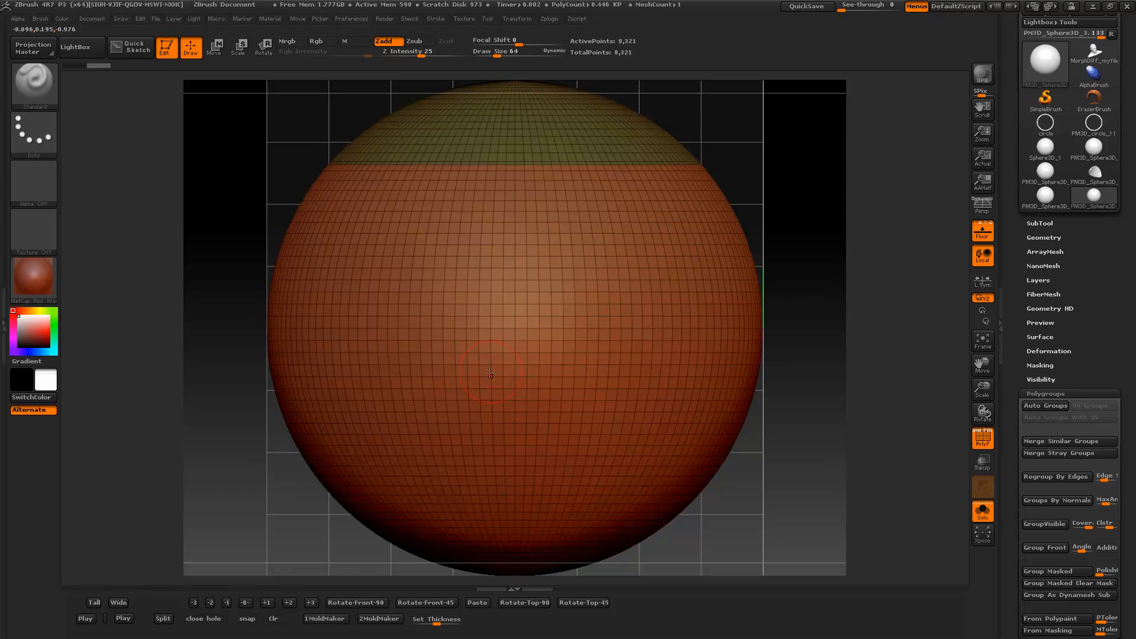
left_click(164, 618)
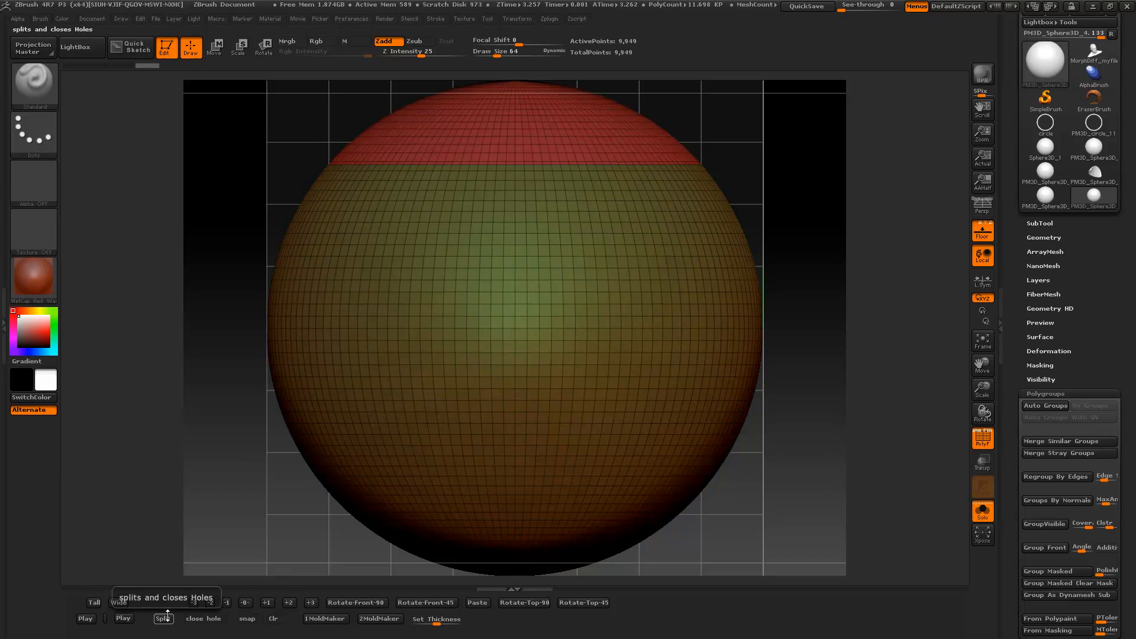
Slice the sphere horizontally just below its middle with SliceCurve, split it, and briefly isolate the upper section
mouse_move(213, 352)
left_mouse_down("ctrl+shift")
mouse_move(329, 332)
mouse_move(837, 348)
left_mouse_up("ctrl+shift")
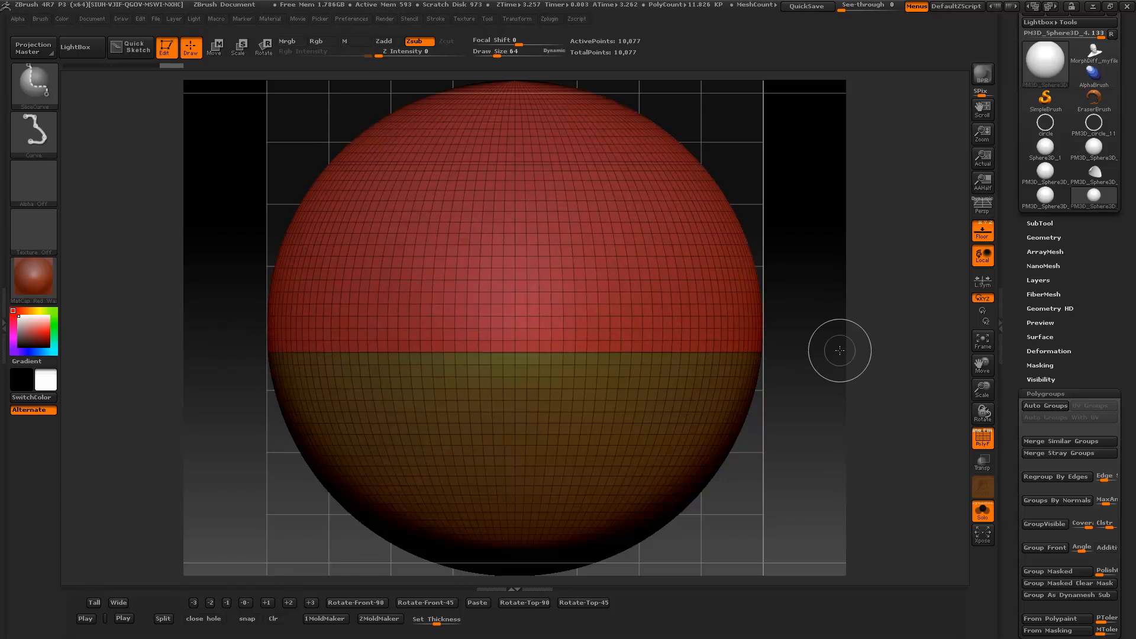
left_click(163, 619)
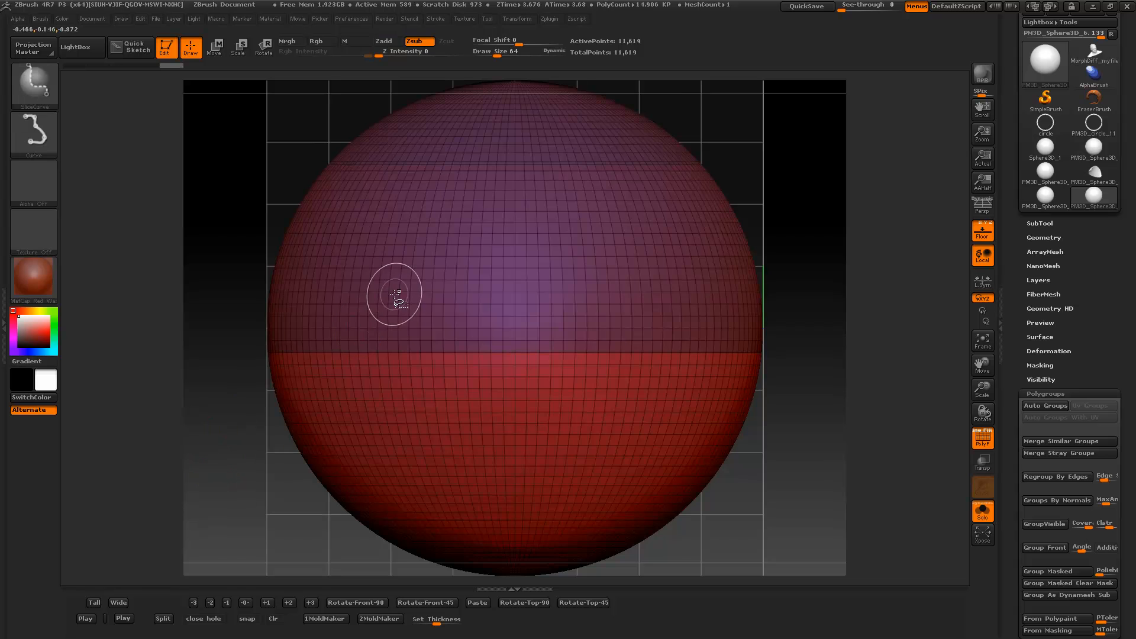
left_click(394, 299, "ctrl+shift")
mouse_move(400, 448)
left_mouse_down()
mouse_move(408, 415)
mouse_move(390, 379)
mouse_move(397, 452)
left_mouse_up()
left_click(286, 452, "ctrl+shift")
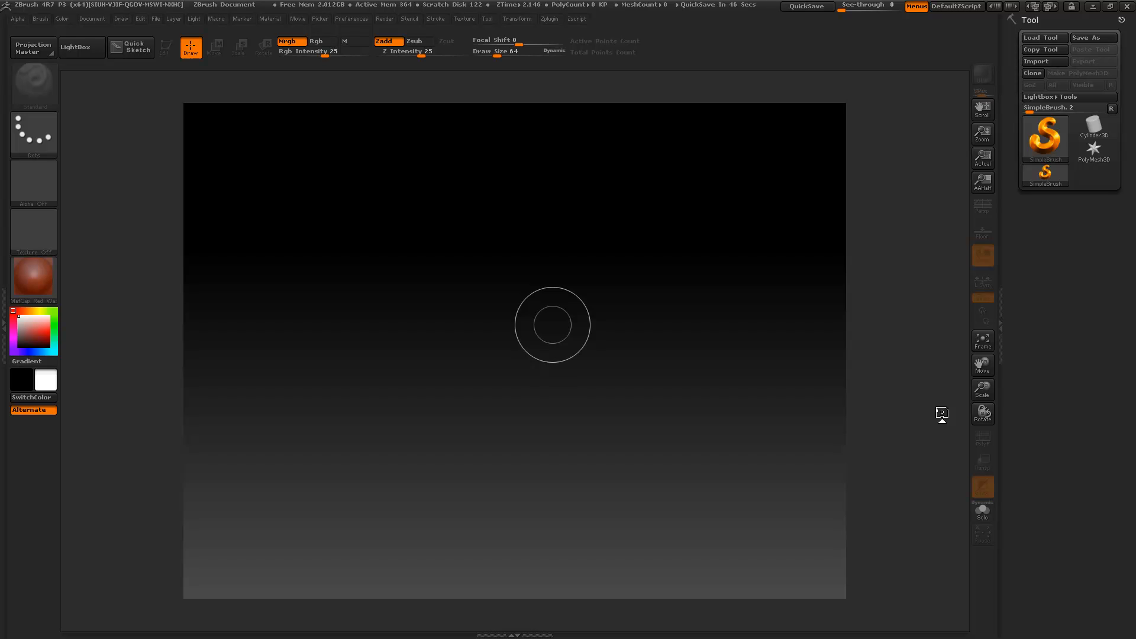
Load the ZScript Calibration.txt from the EDIT-ZBrush 4R7-SliceR folder
left_click(576, 19)
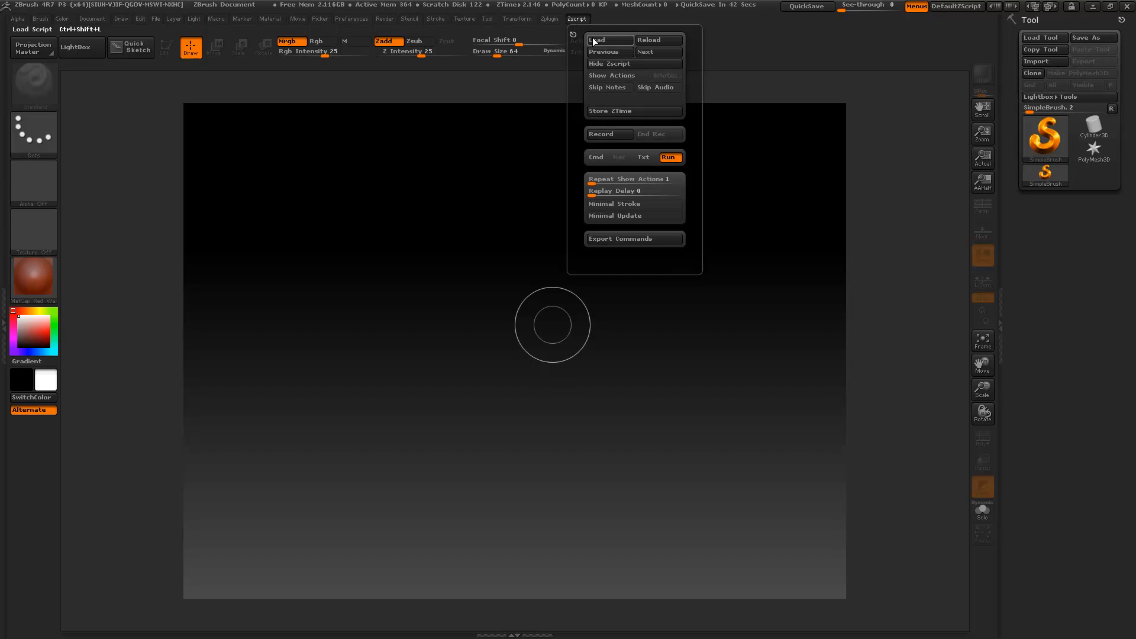
left_click(594, 39)
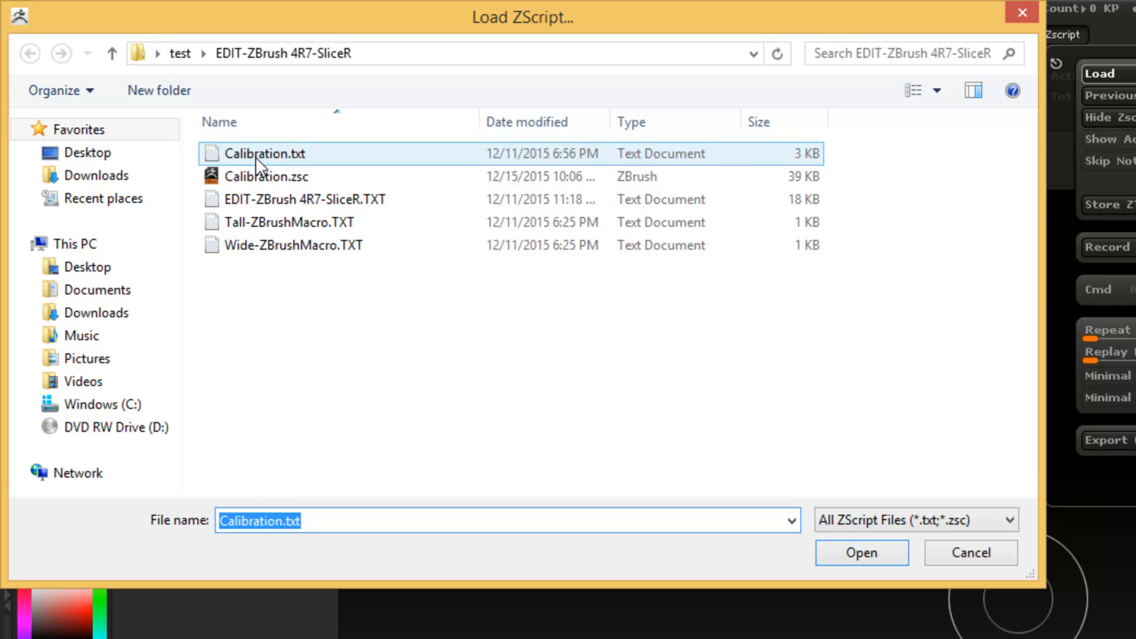
left_click(256, 157)
left_click(858, 555)
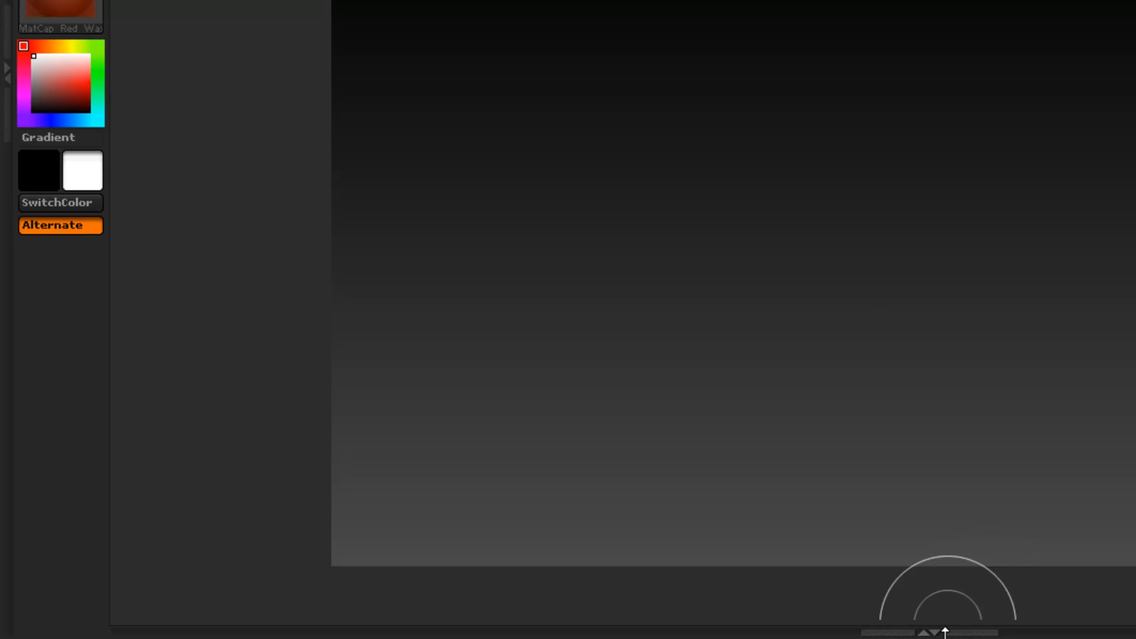
Expand the script window upward to reveal the calibration script's ZW height and check controls
left_click_drag(946, 632, 946, 560)
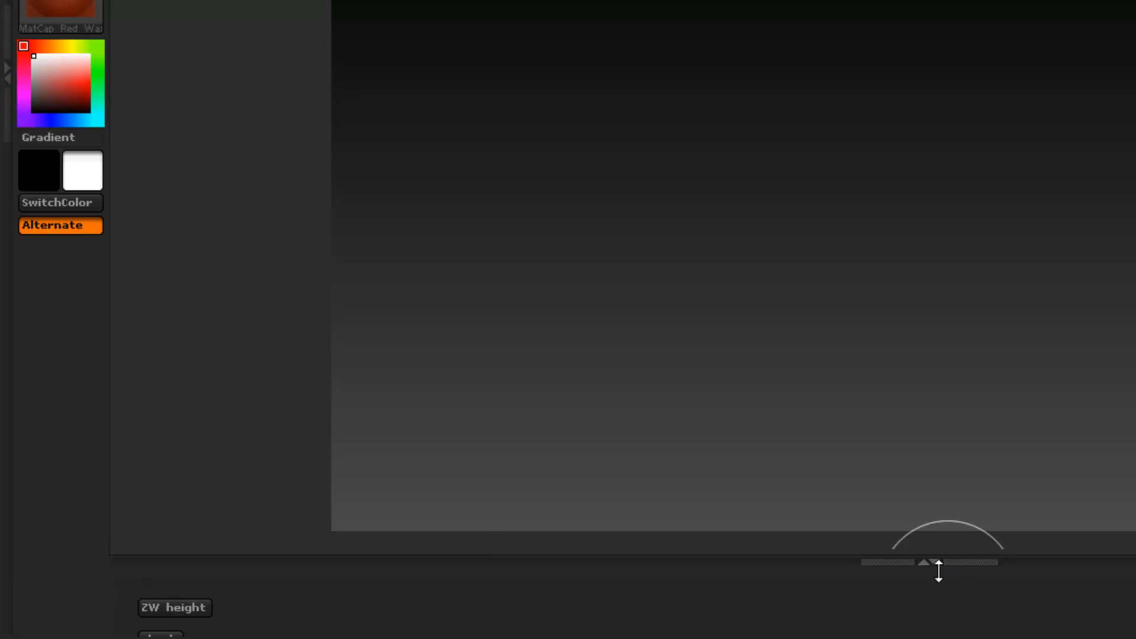
left_click_drag(933, 562, 933, 537)
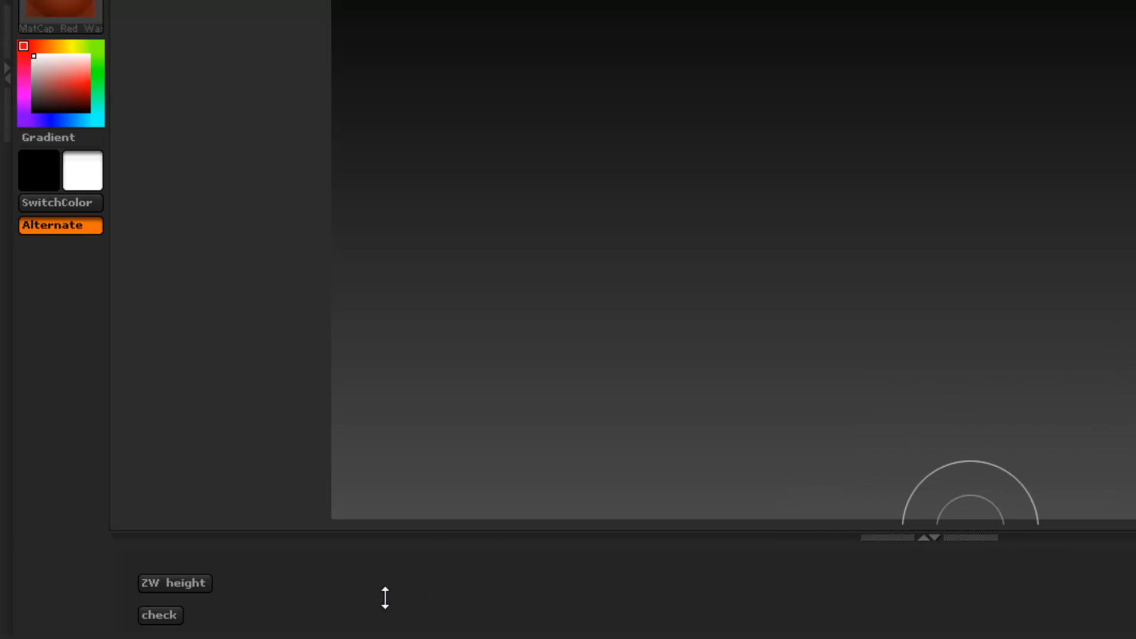
left_click_drag(935, 537, 969, 178)
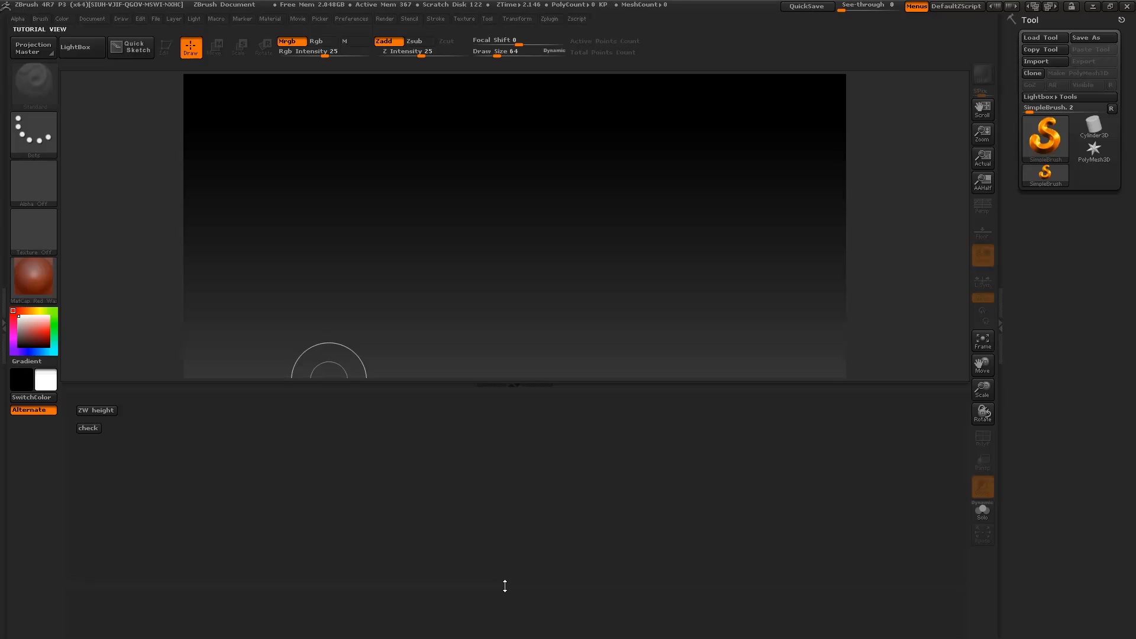
Return the script window to its lower height and display the current ZScript window height
left_click_drag(505, 586, 504, 586)
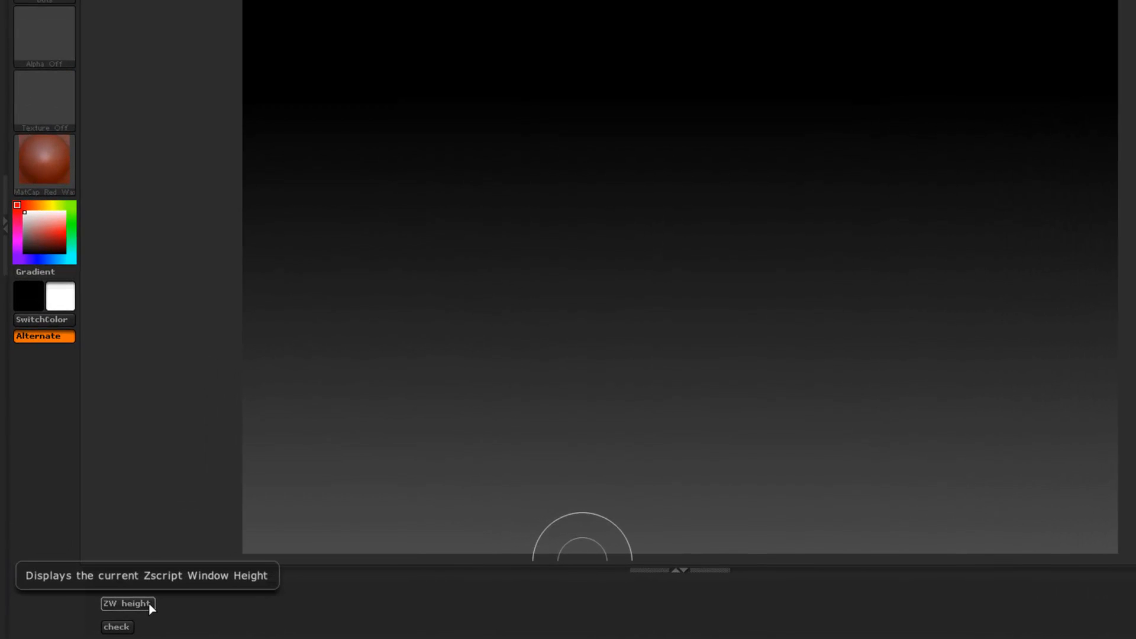
left_click(148, 606)
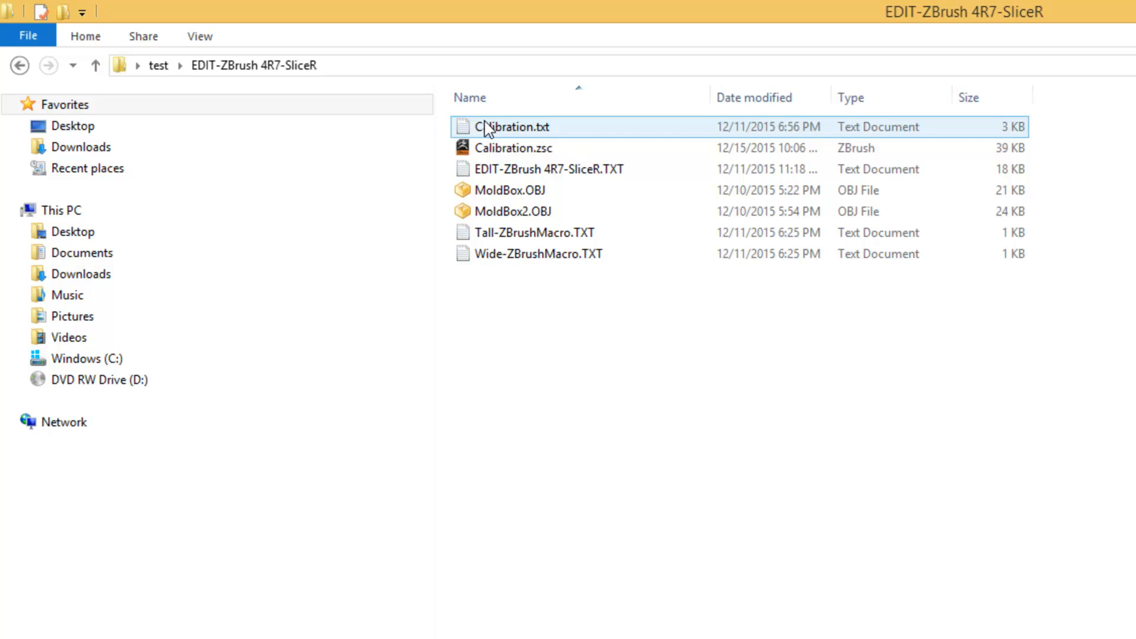
Switch to File Explorer, open Calibration.txt in Notepad, set the ZwindowHeight variable to 82, and save the file
double_click(528, 129)
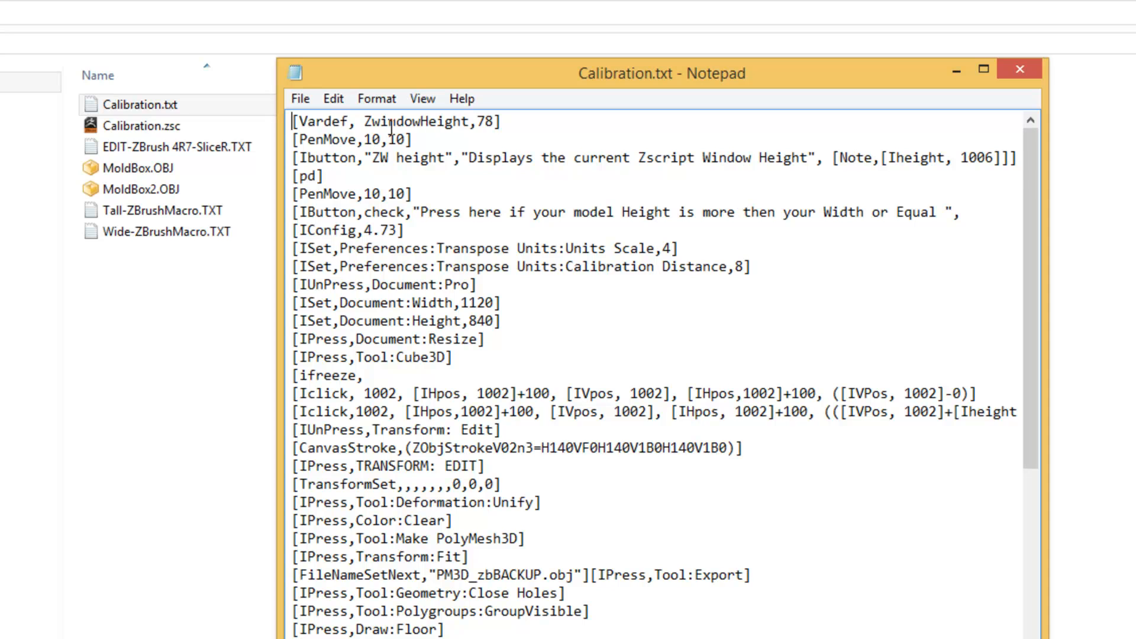
left_click_drag(493, 121, 481, 126)
type("82")
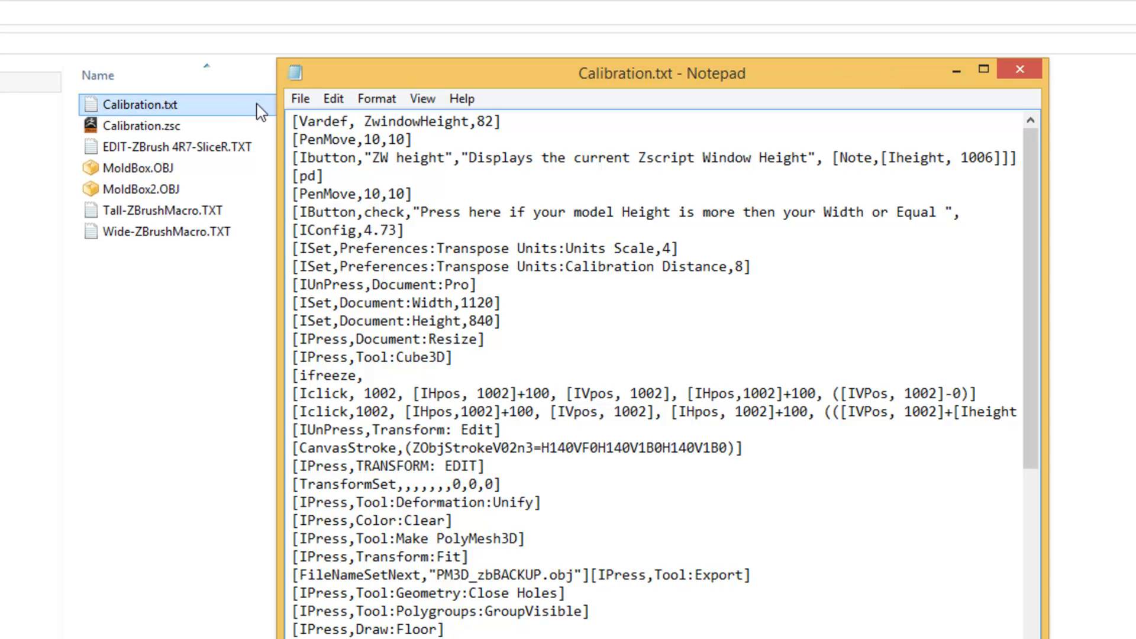
left_click(300, 98)
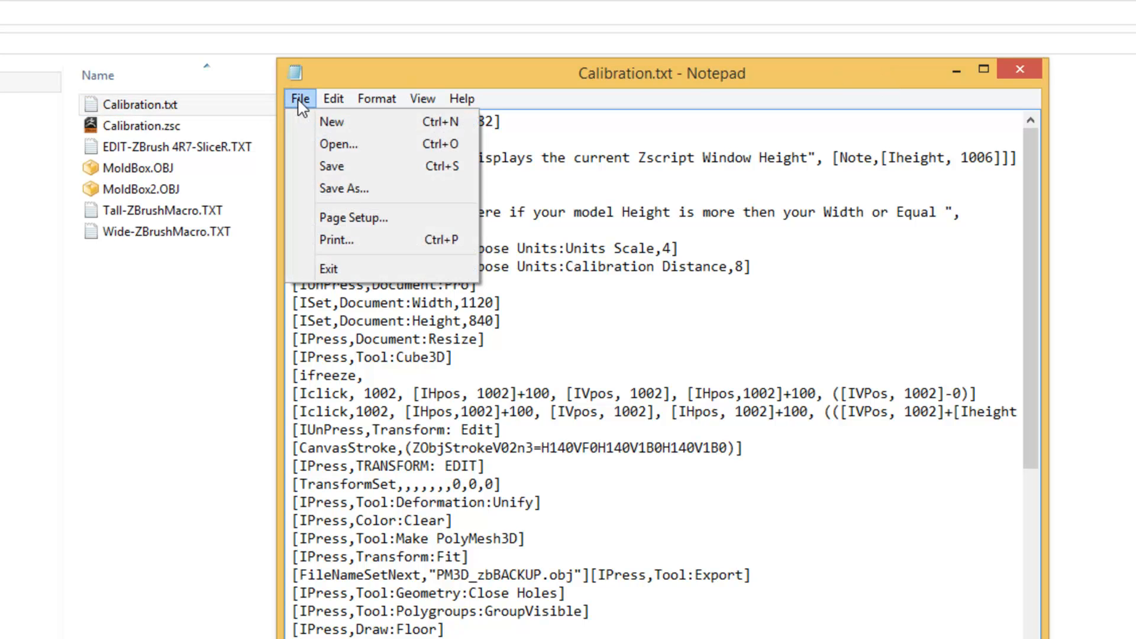
left_click(331, 166)
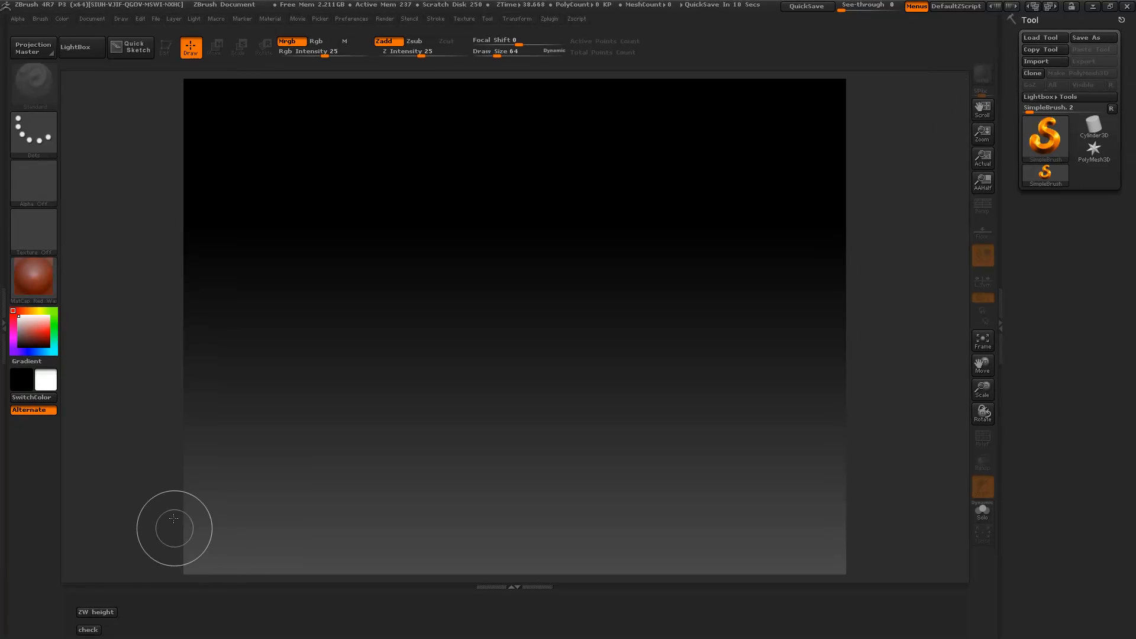
Switch back to ZBrush, display the script window height again, and reload the edited calibration script
left_click(91, 611)
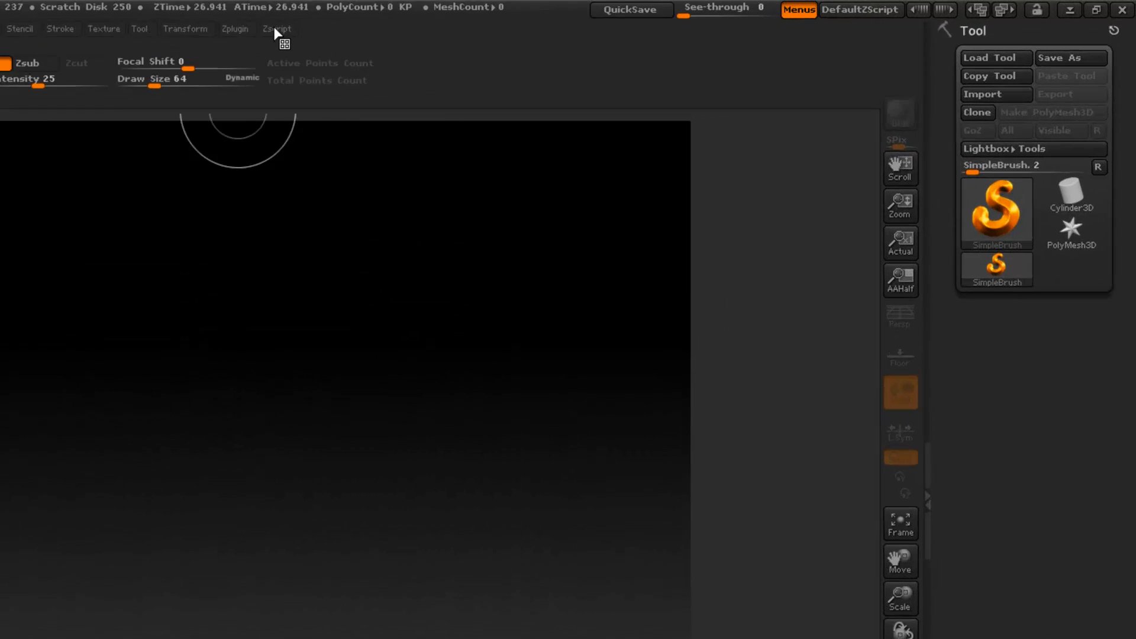
left_click(586, 19)
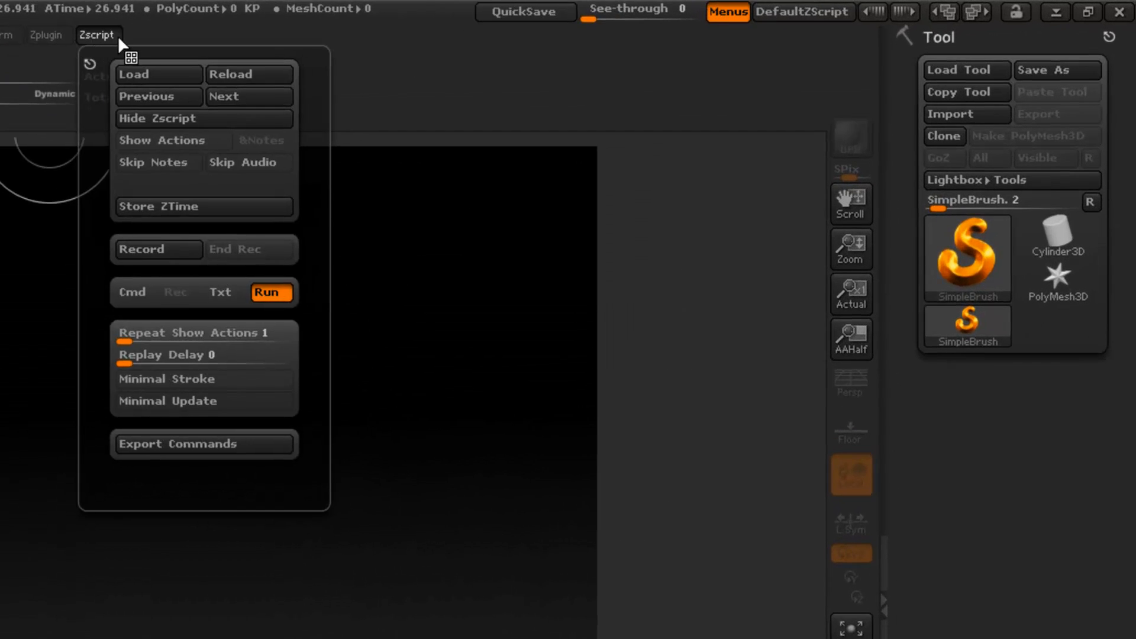
key("ctrl+u")
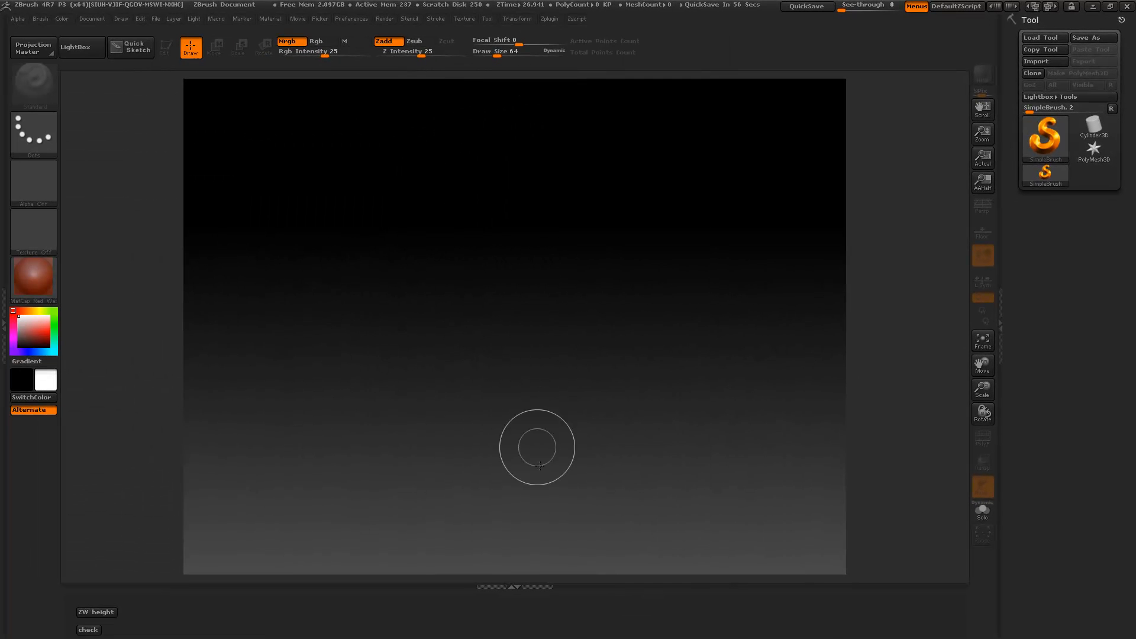
Enlarge the script window upward and run the calibration script's check to test the window height reset
left_click_drag(529, 586, 516, 499)
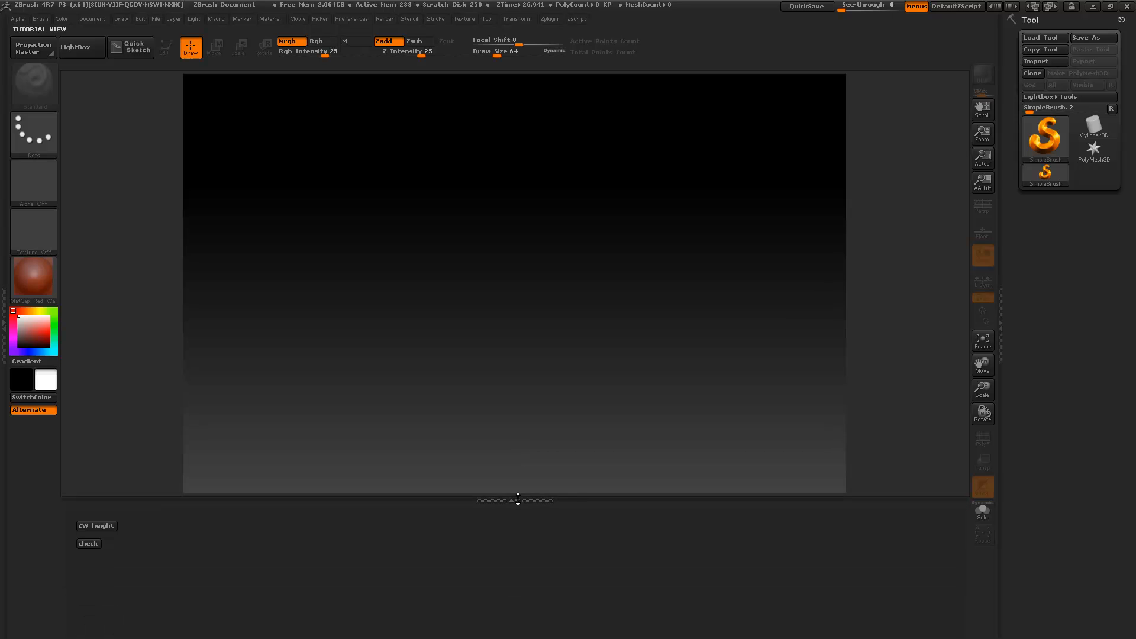
left_click(89, 544)
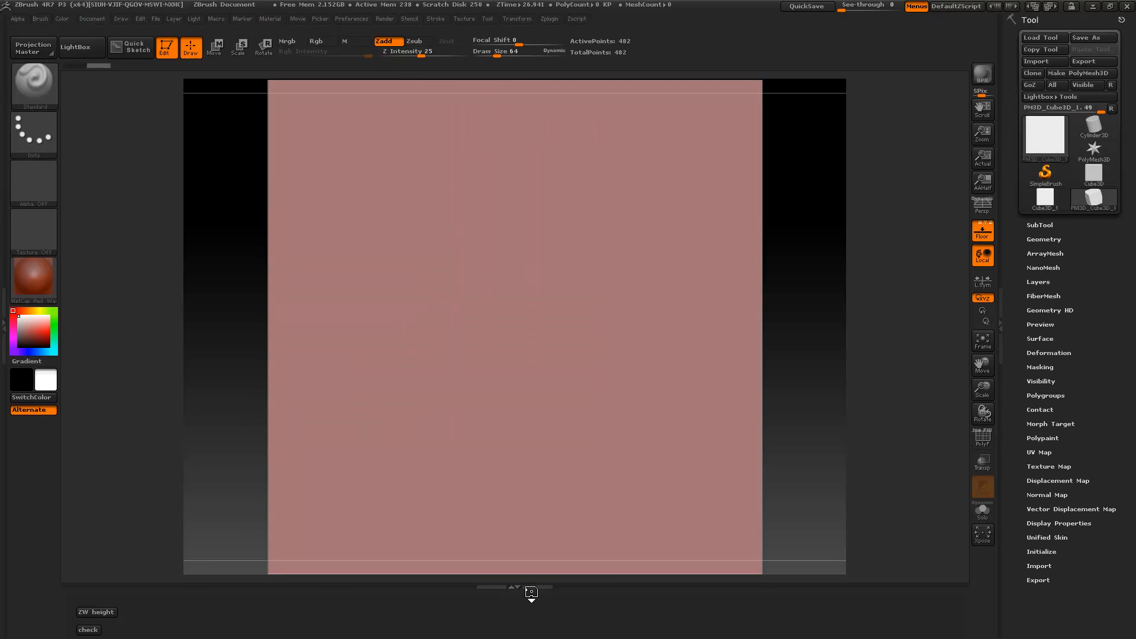
key("shift+f")
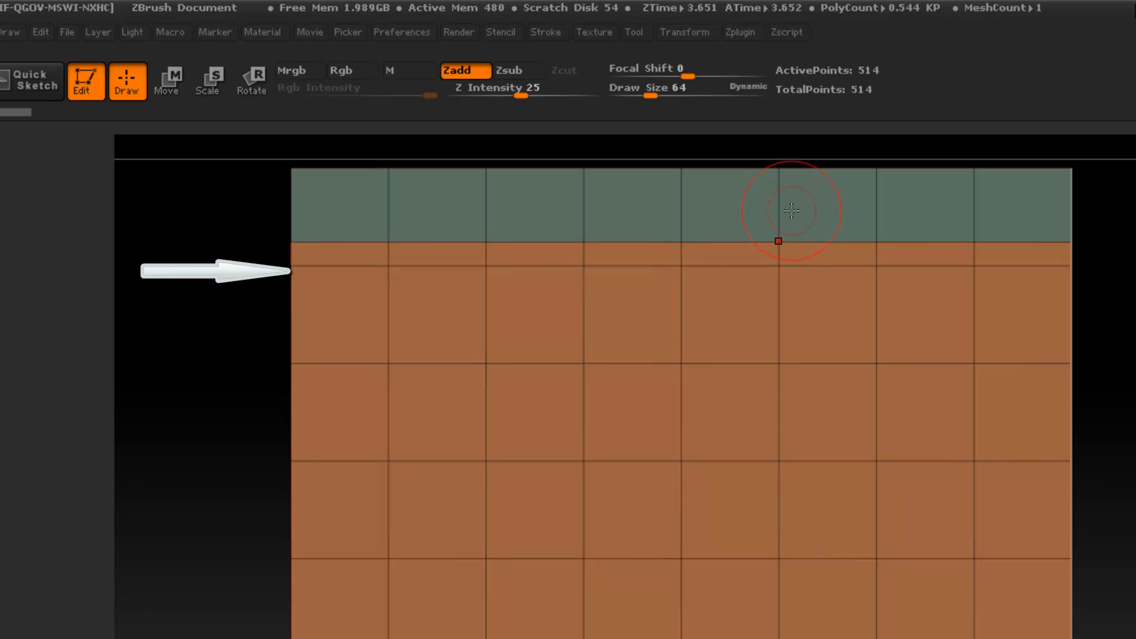
Briefly isolate the sliced cube's upper polygroup and step the undo history back to the unsliced cube
key("ctrl+shift")
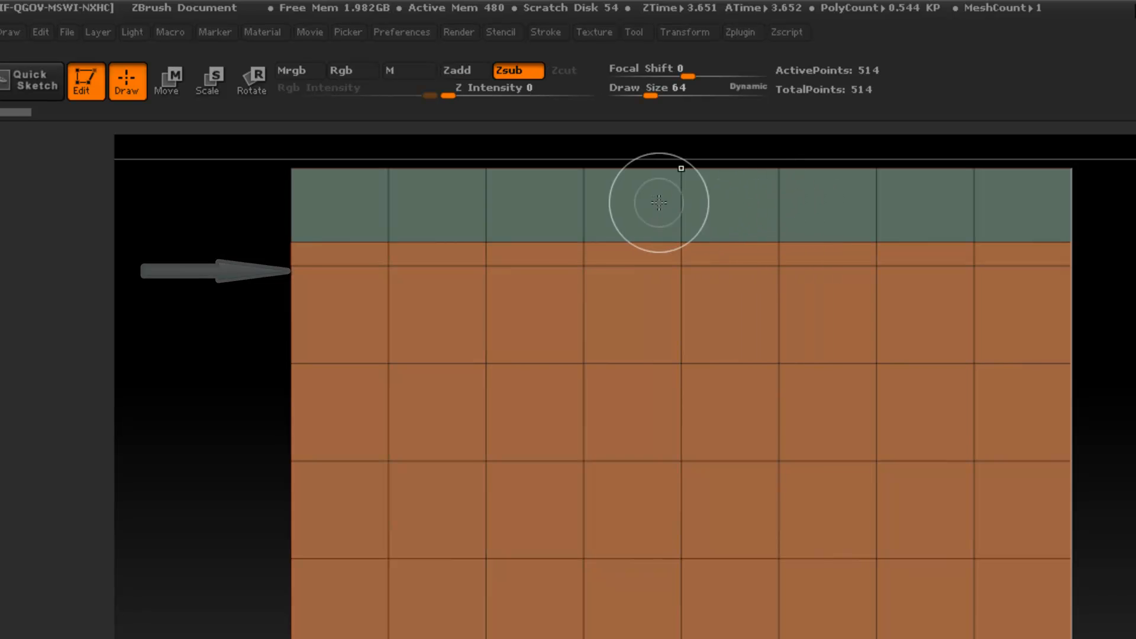
left_click(660, 203, "ctrl+shift")
left_click(237, 382, "ctrl+shift")
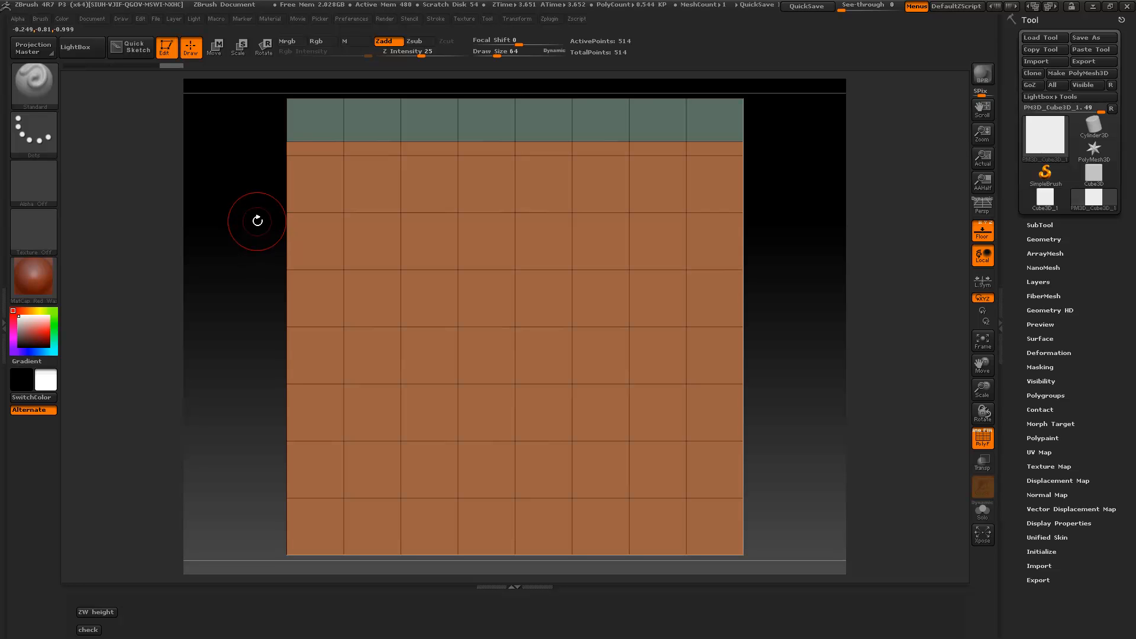
left_click(69, 66)
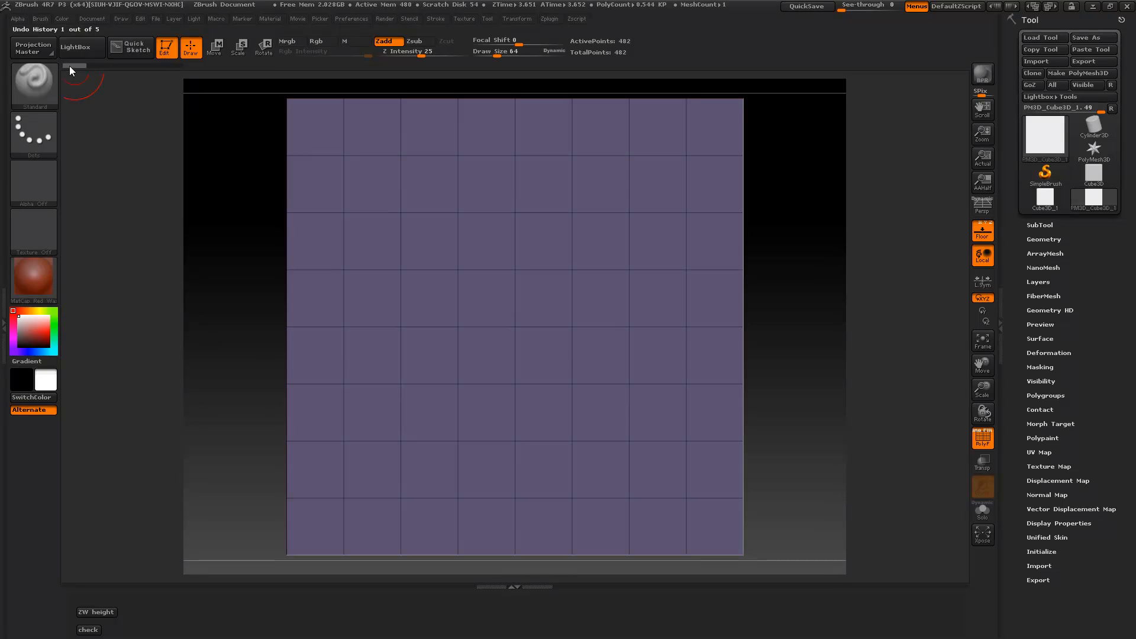
mouse_move(76, 69)
left_click(197, 141)
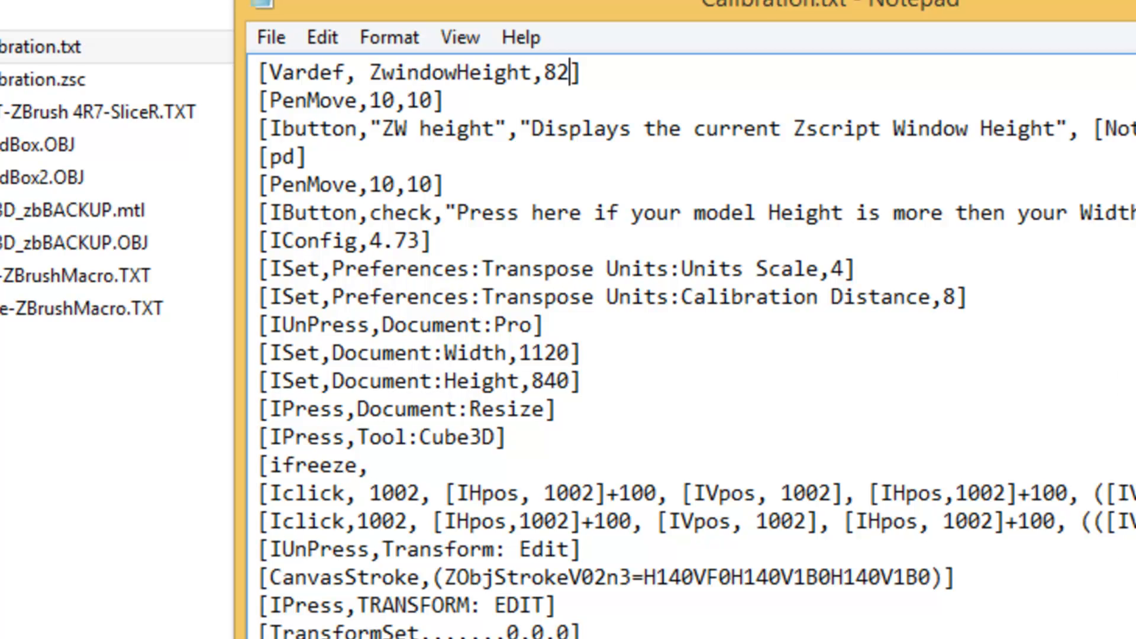
Switch to Calibration.txt in Notepad and examine the line using ZwindowHeight and the TransformSet line's three scale values
scroll(696, 348, "right", 8)
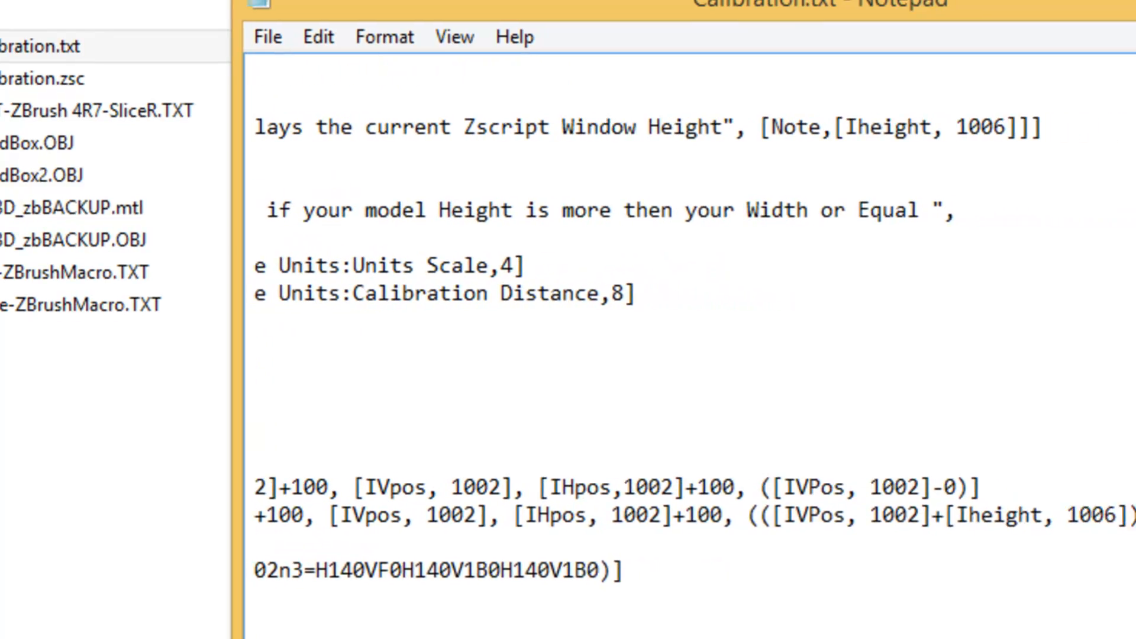
scroll(696, 348, "right", 1)
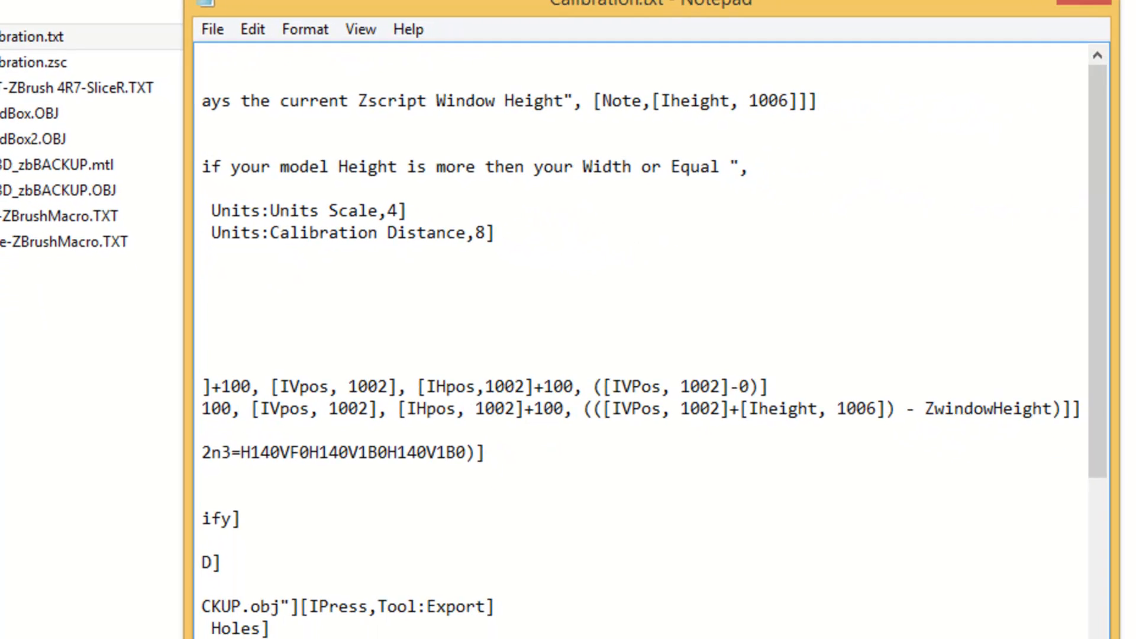
left_click_drag(628, 636, 433, 620)
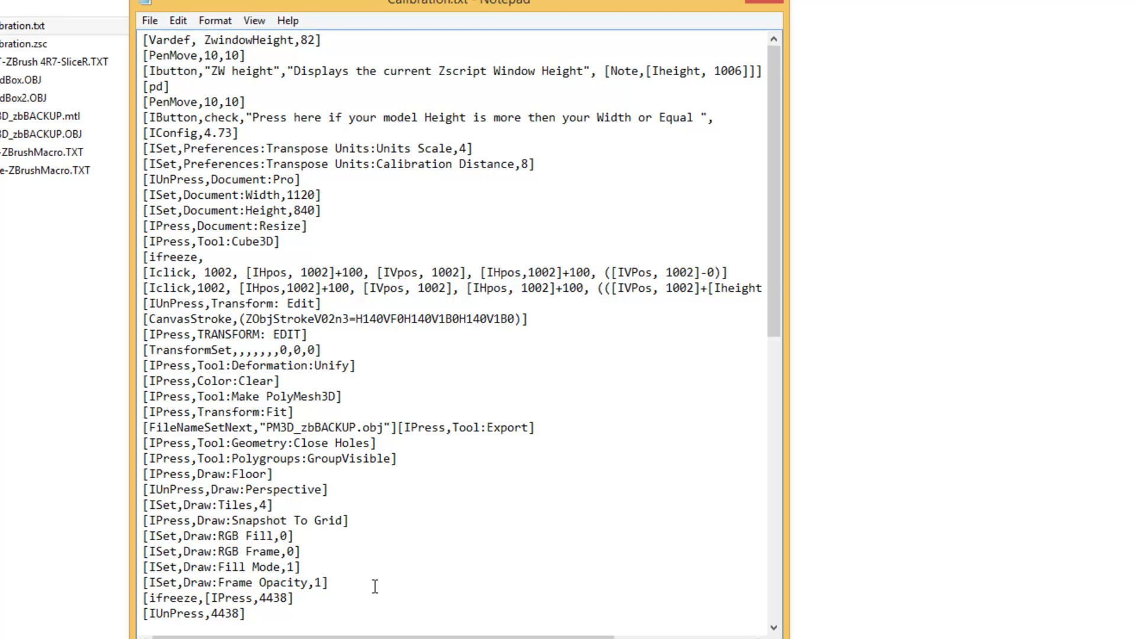
scroll(374, 586, "down", 12)
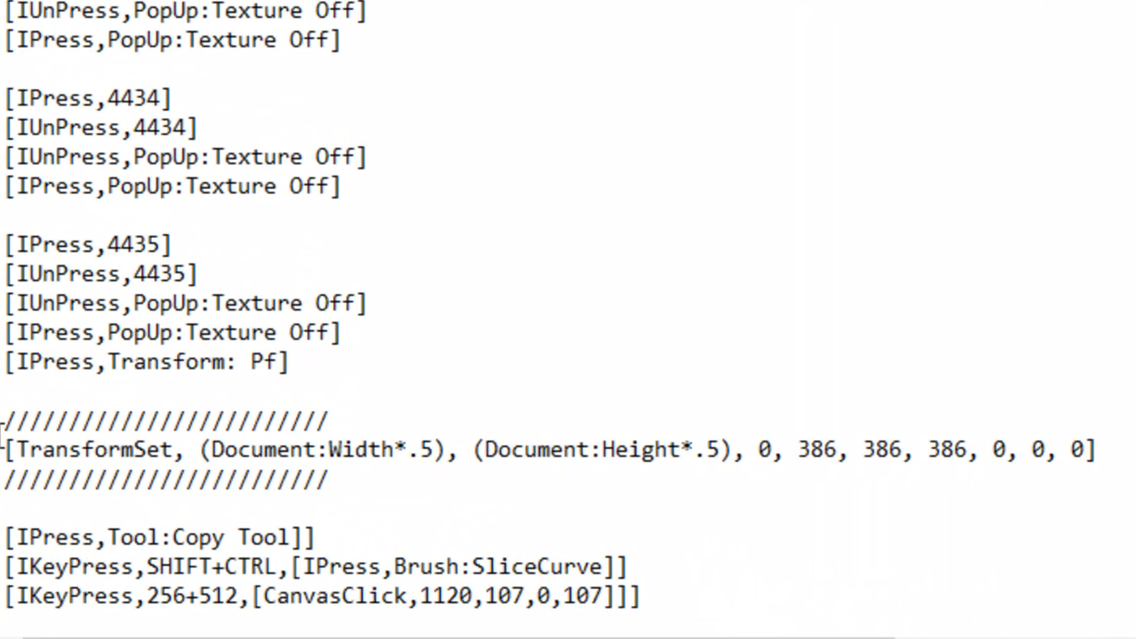
left_click_drag(3, 421, 444, 424)
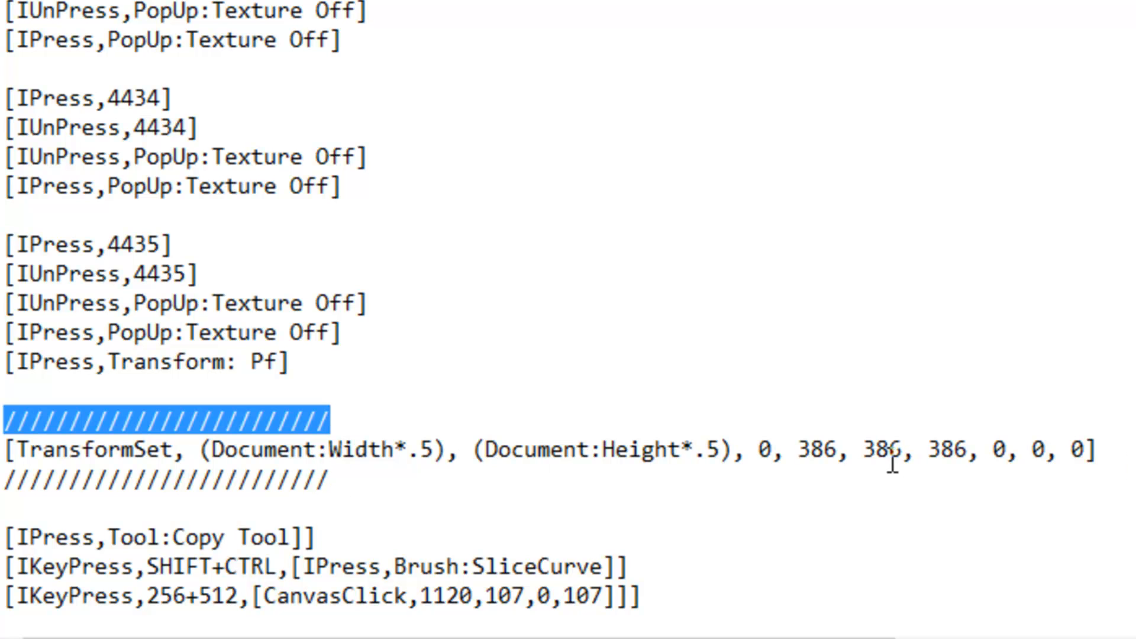
left_click(800, 451)
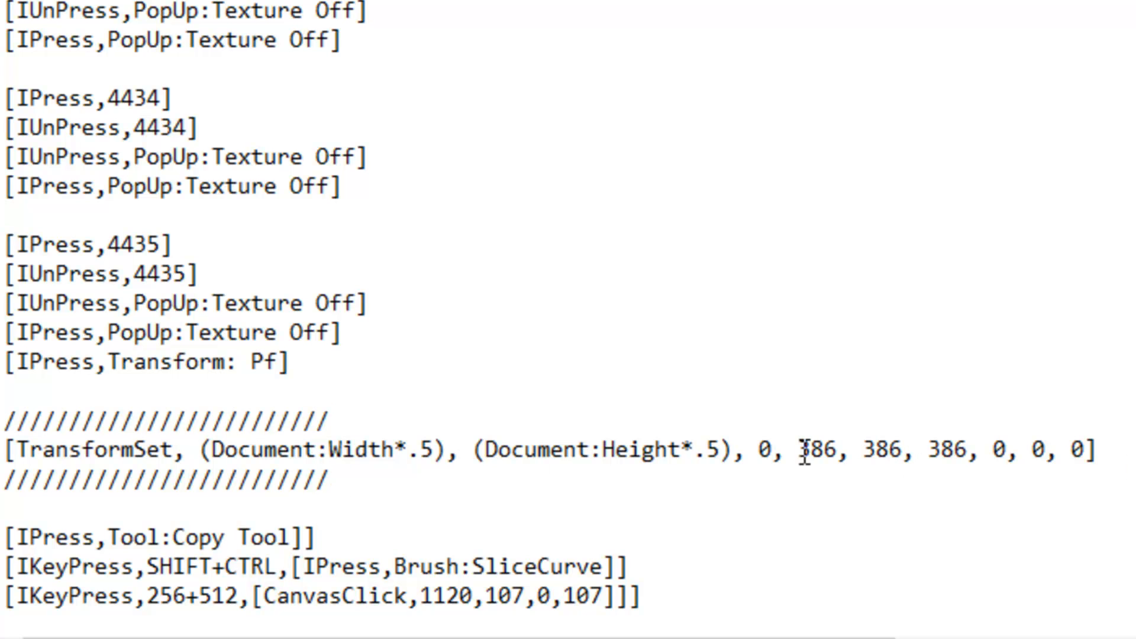
left_click_drag(973, 445, 794, 450)
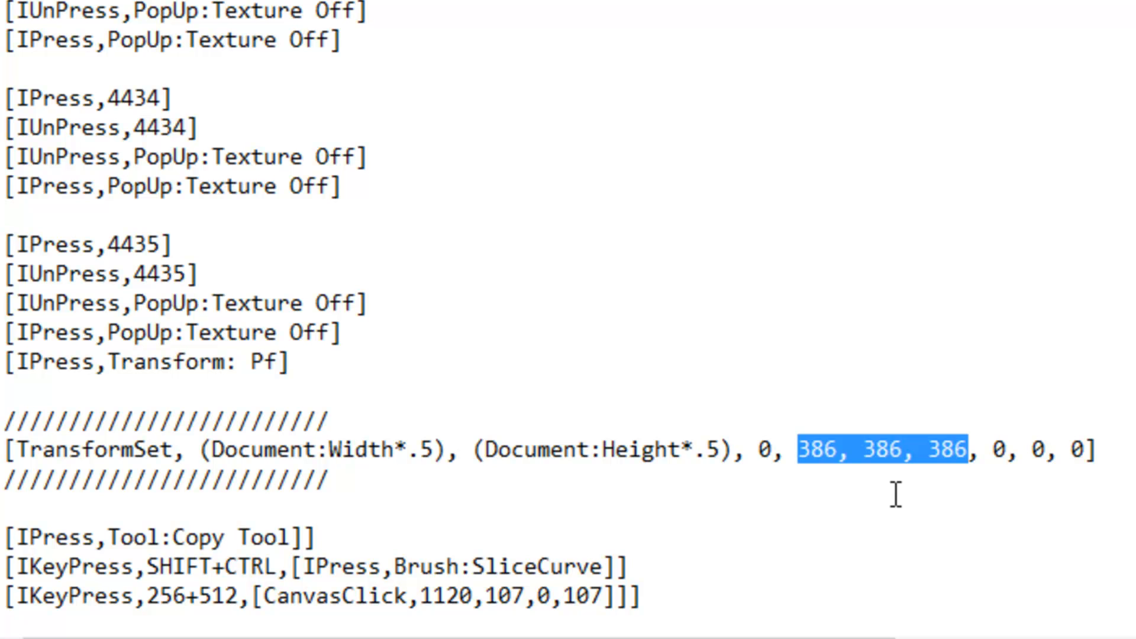
Set the three scale values in the TransformSet line to 376 and save the calibration file
left_click_drag(811, 450, 824, 450)
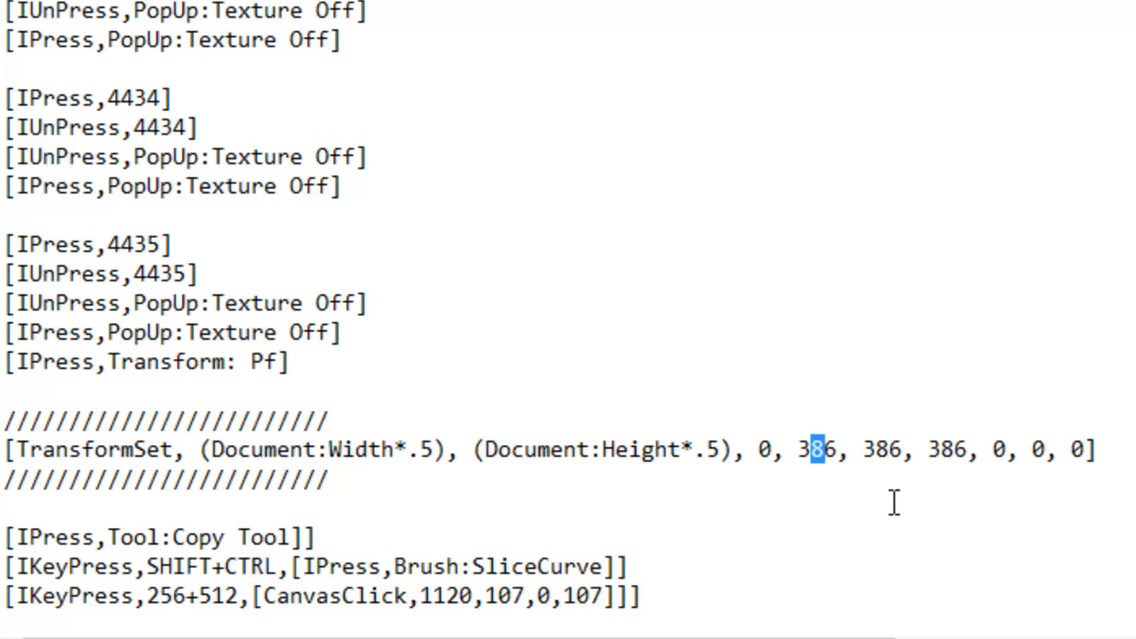
type("7")
left_click_drag(890, 450, 877, 450)
type("7")
left_click_drag(961, 450, 945, 450)
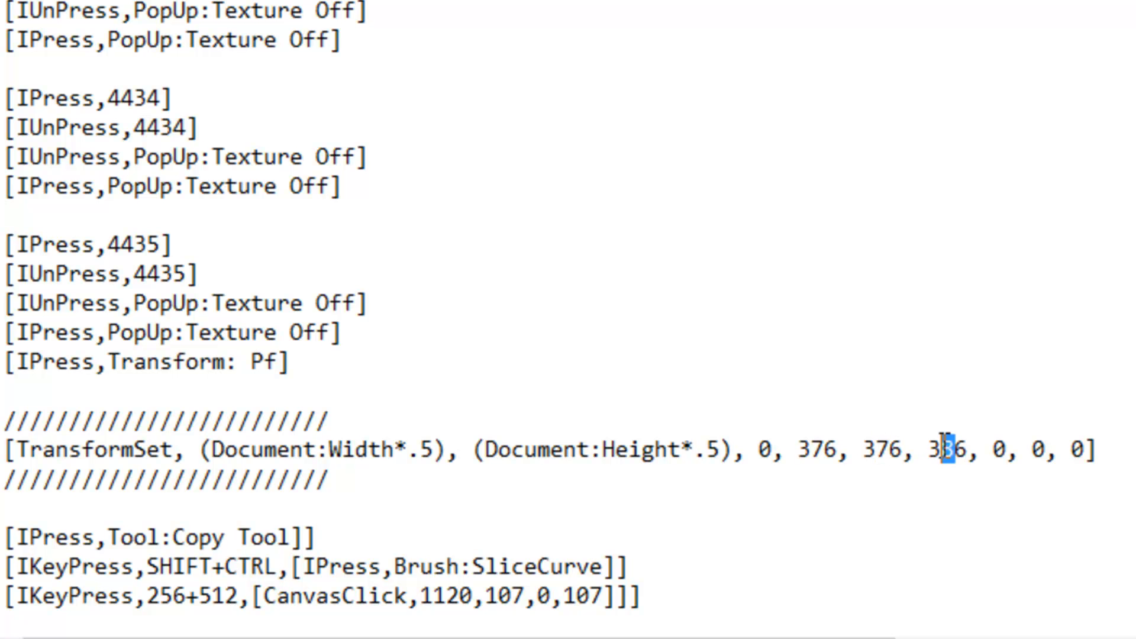
type("7")
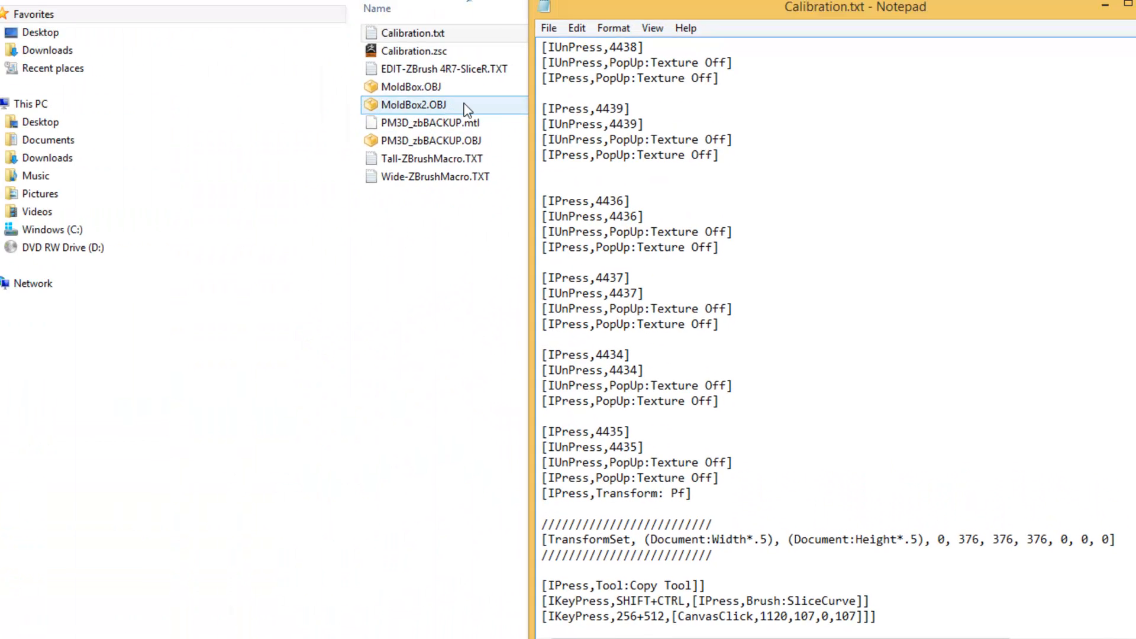
left_click(548, 27)
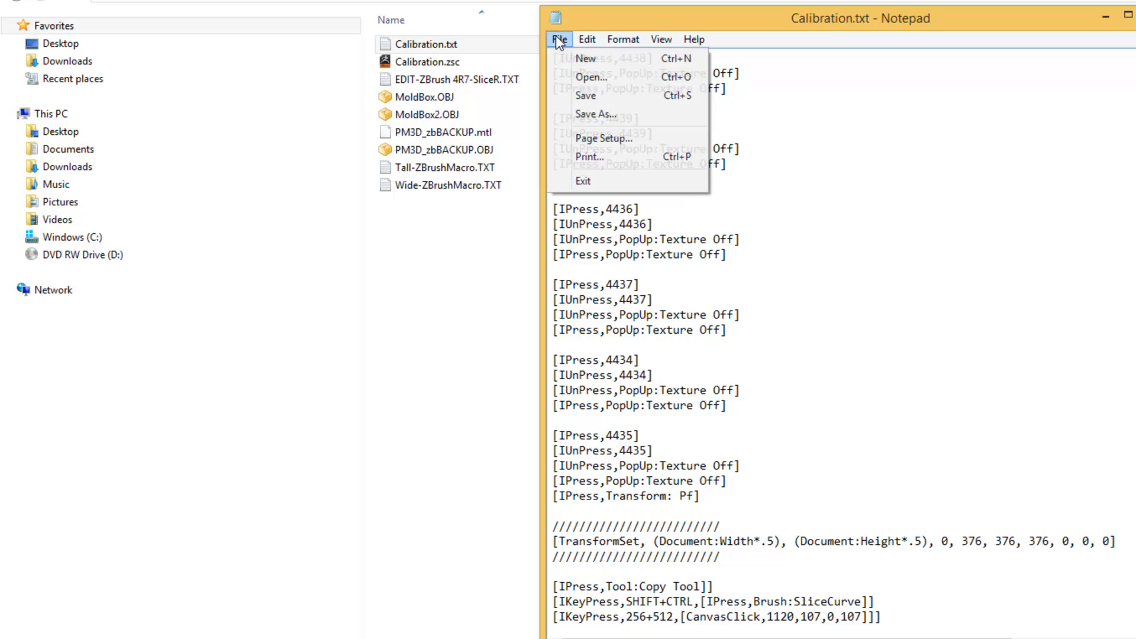
left_click(574, 92)
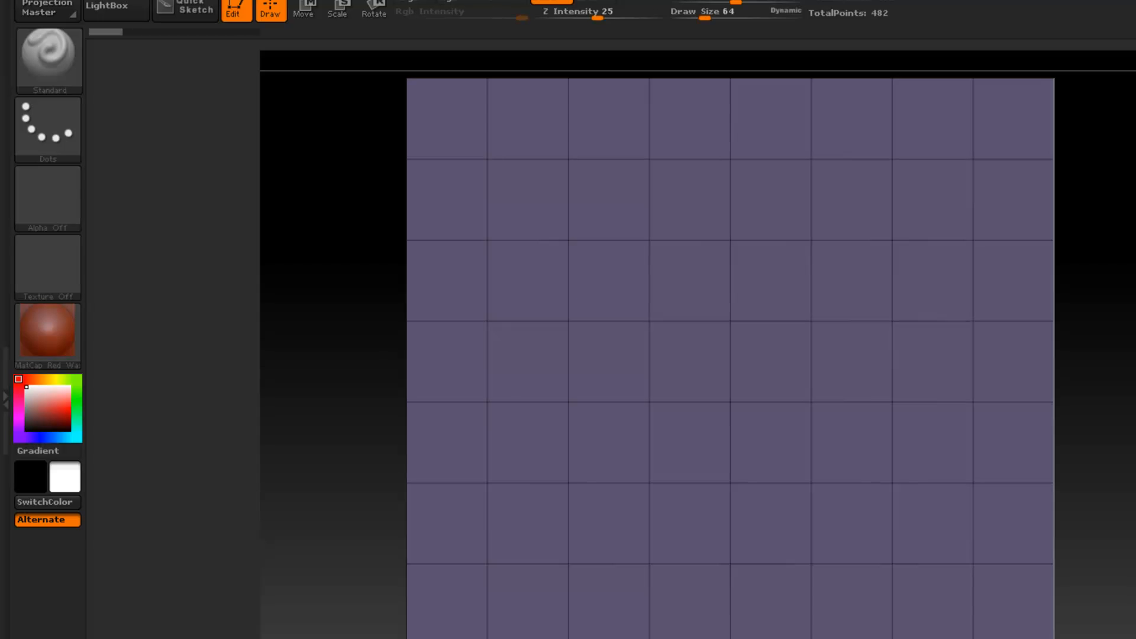
Reload the calibration script in ZBrush and run its check, returning the cube to its unsliced state in the undo history
left_click(813, 0)
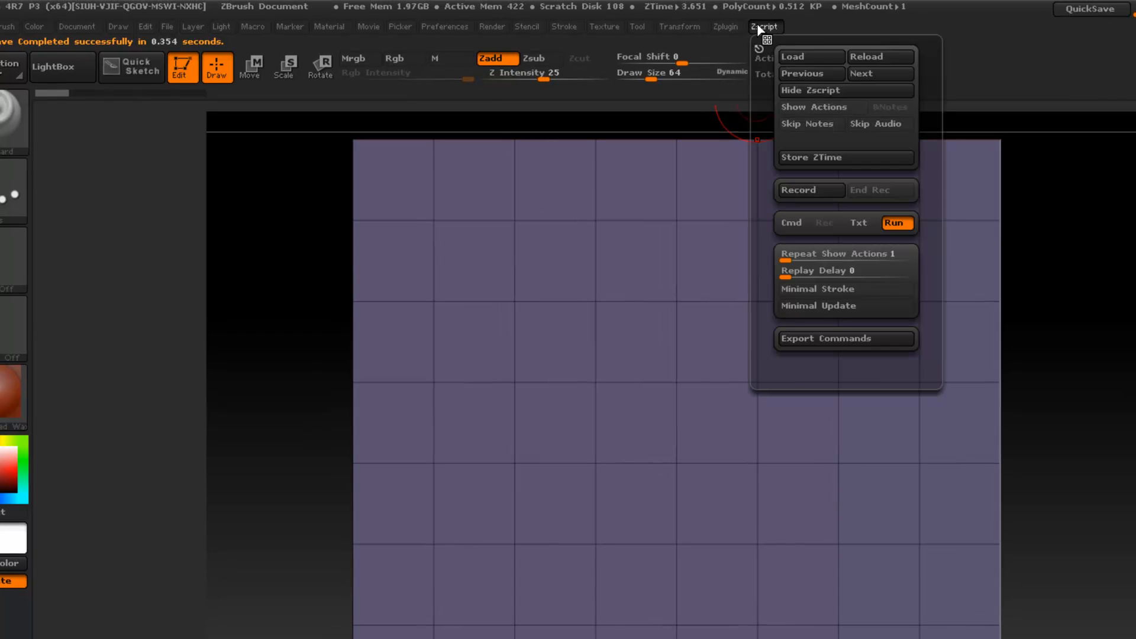
left_click(870, 58)
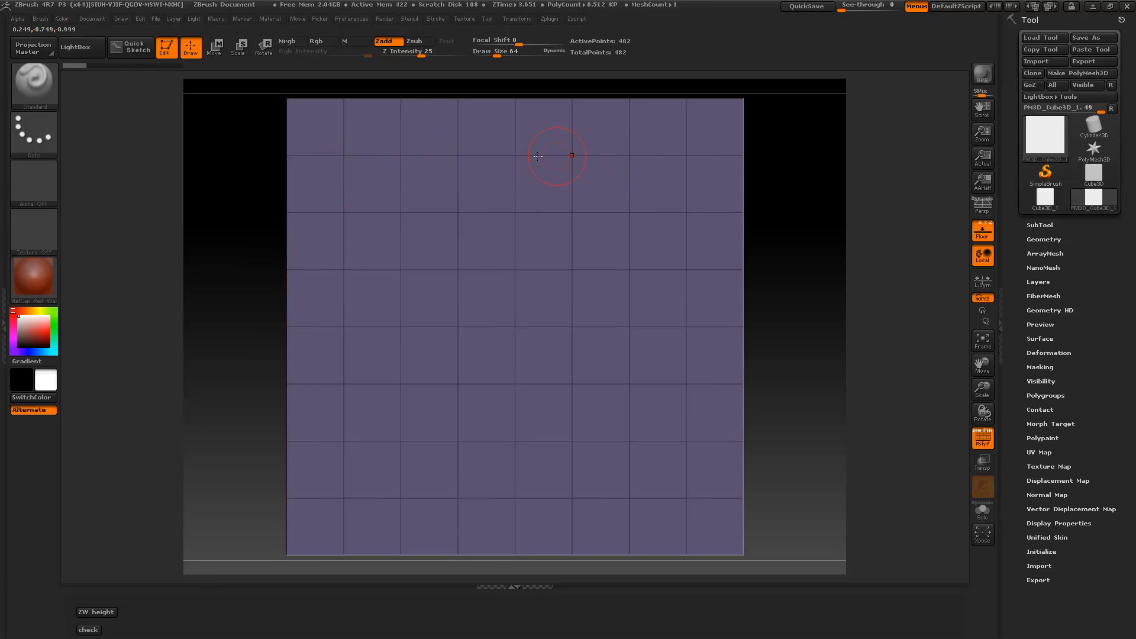
left_click(87, 630)
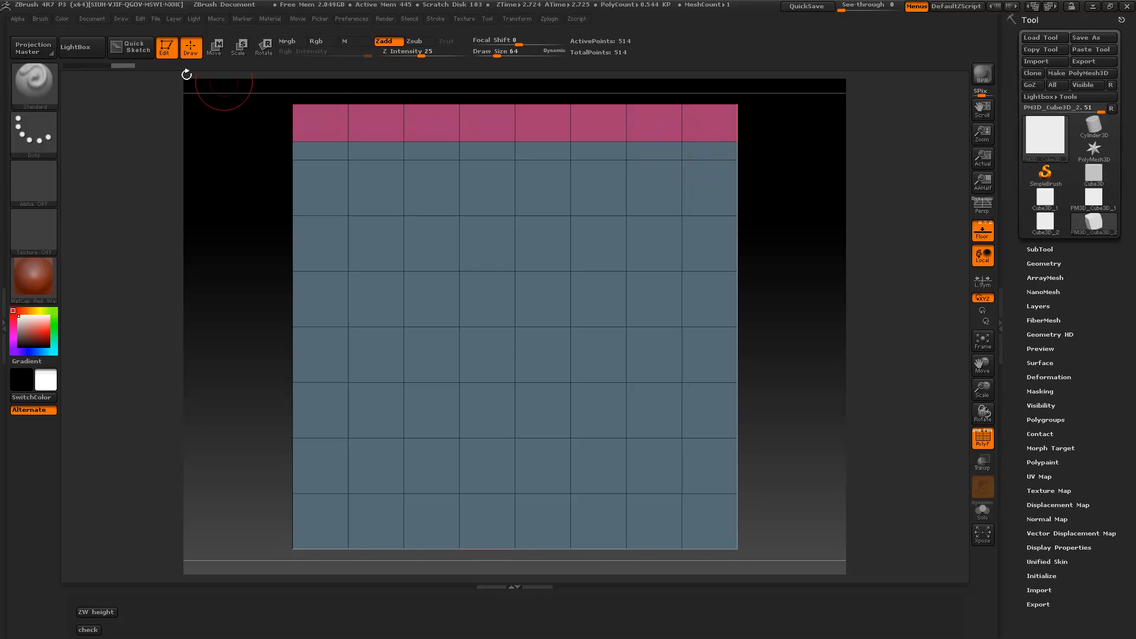
left_click(80, 64)
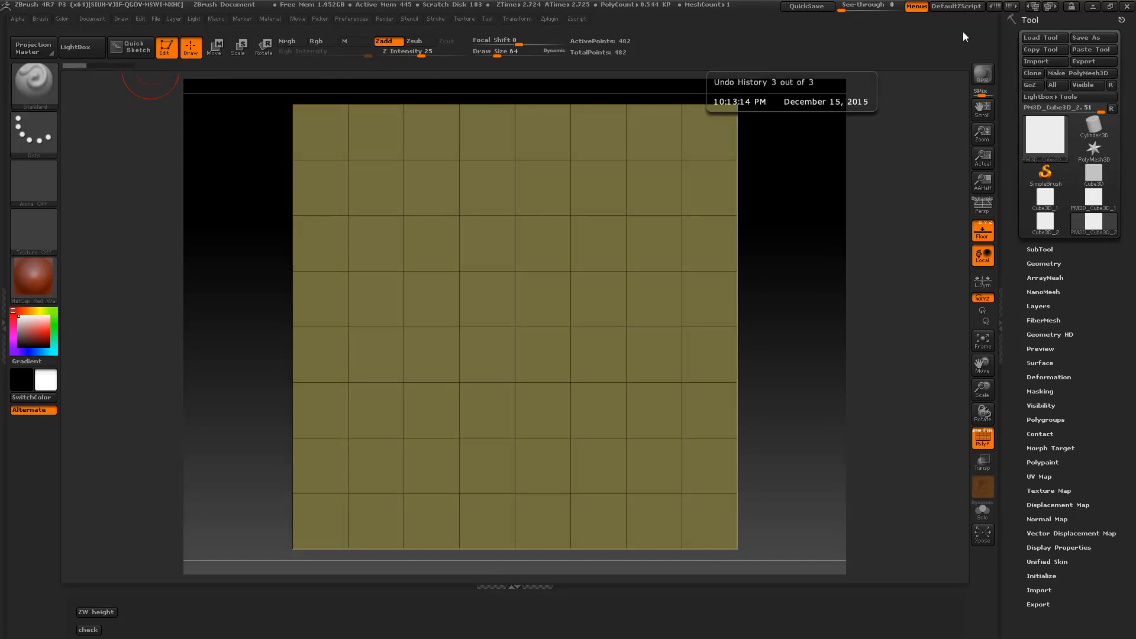
Switch to Calibration.txt, set the three scale values in the TransformSet line to 366 and save the file
left_click(1091, 10)
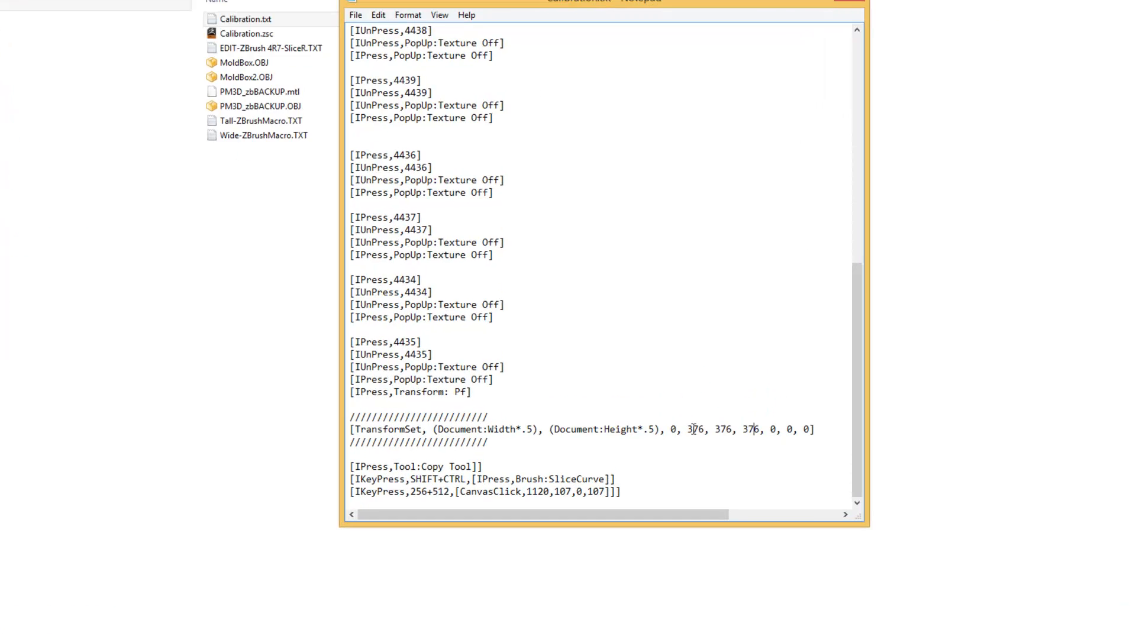
left_click_drag(788, 459, 777, 461)
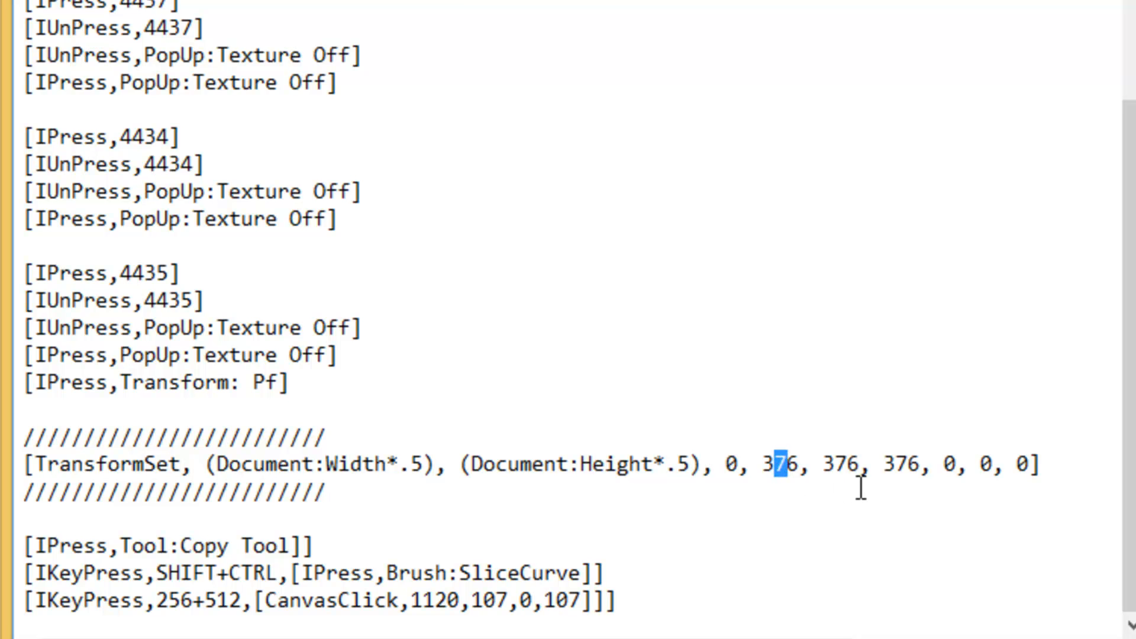
type("6")
left_click_drag(841, 464, 852, 463)
type("6")
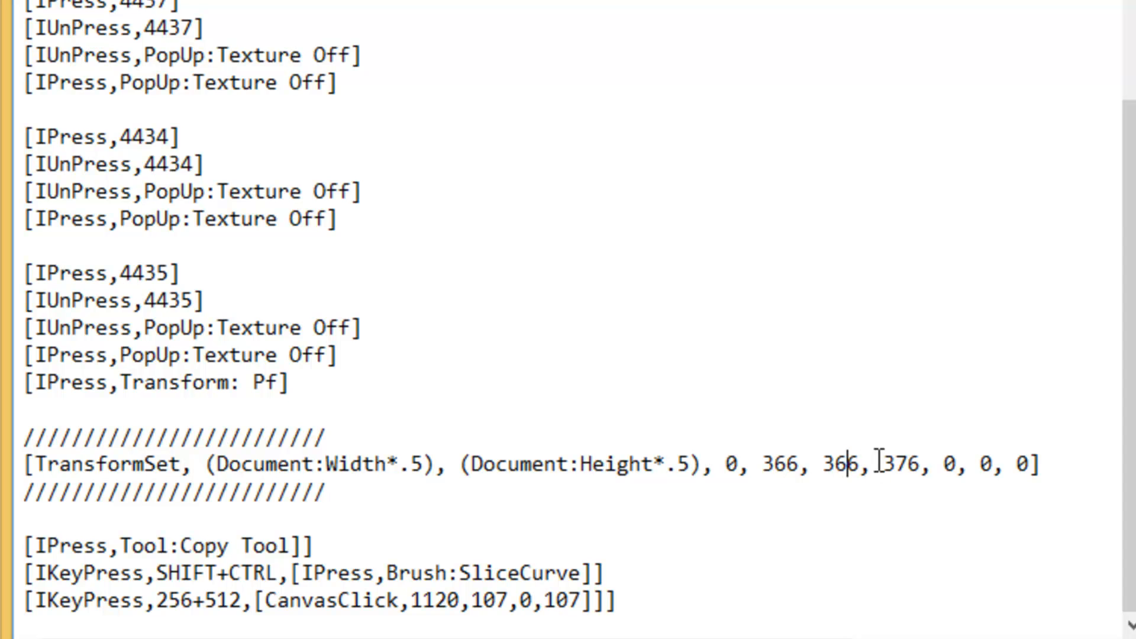
left_click(908, 468)
left_click_drag(908, 468, 896, 468)
type("6")
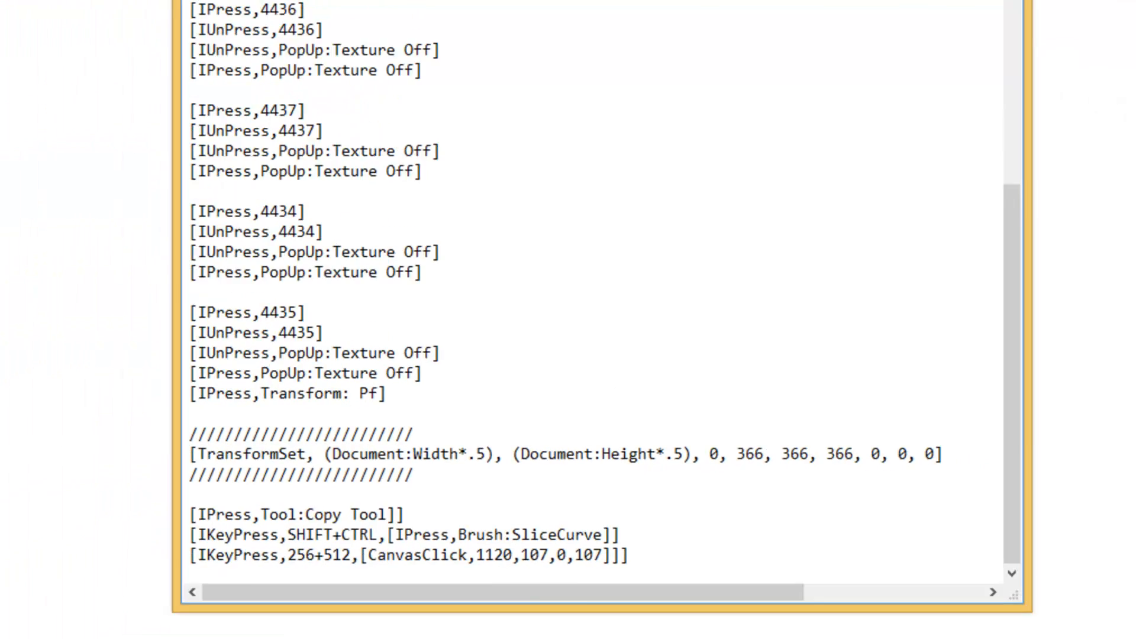
left_click(409, 73)
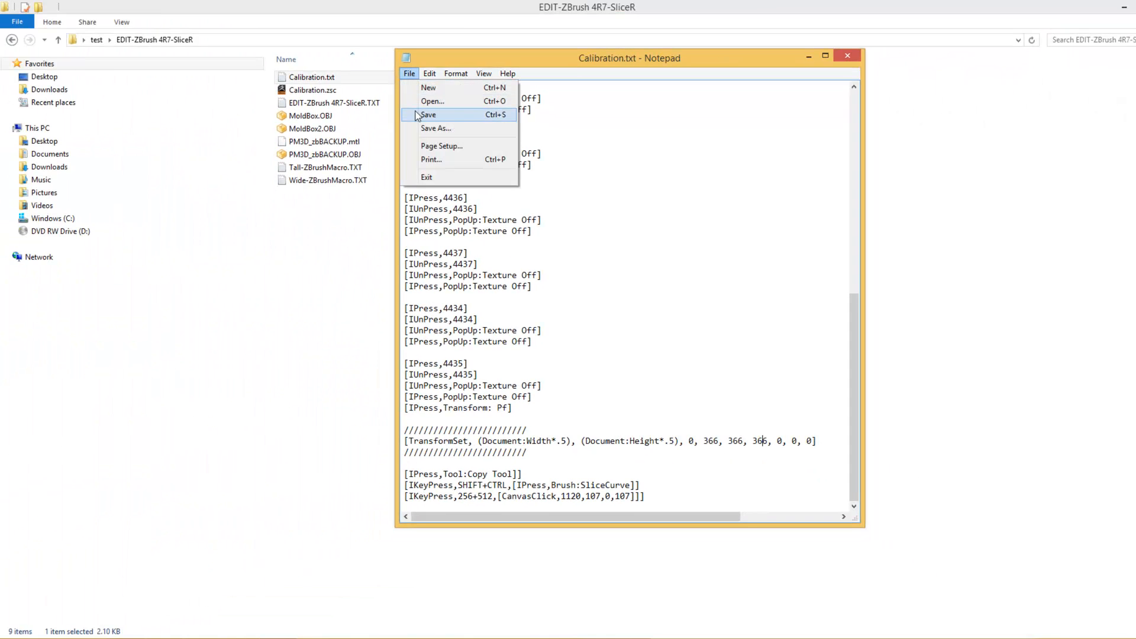
left_click(417, 113)
Switch to ZBrush, reload the calibration script, step the undo history back to the unsliced cube and run the check
key("alt+Tab")
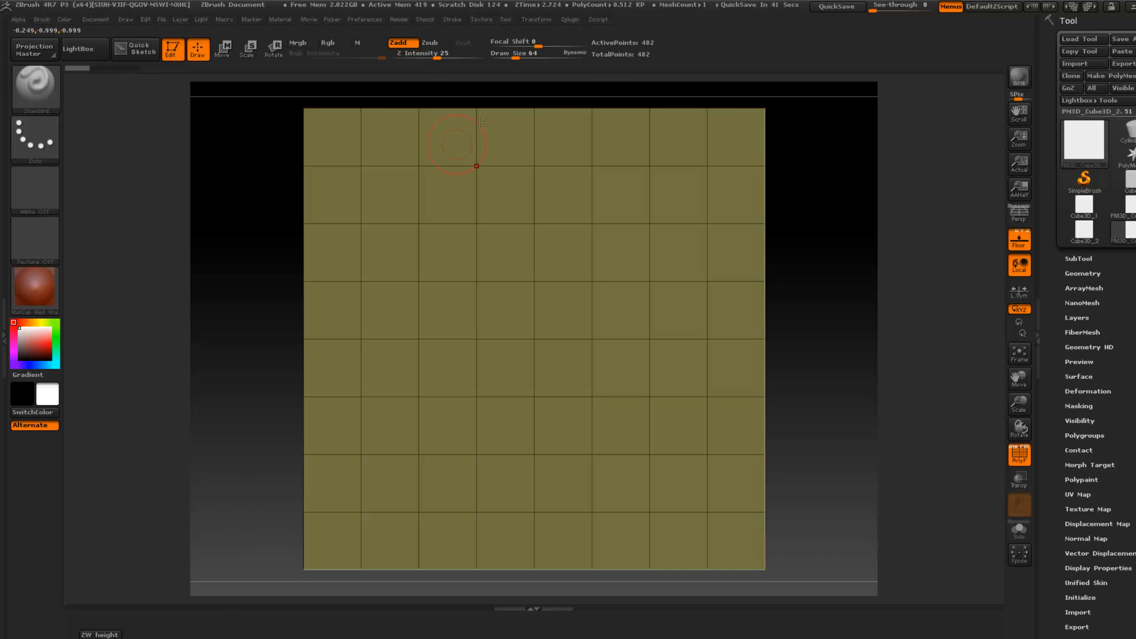
left_click(603, 21)
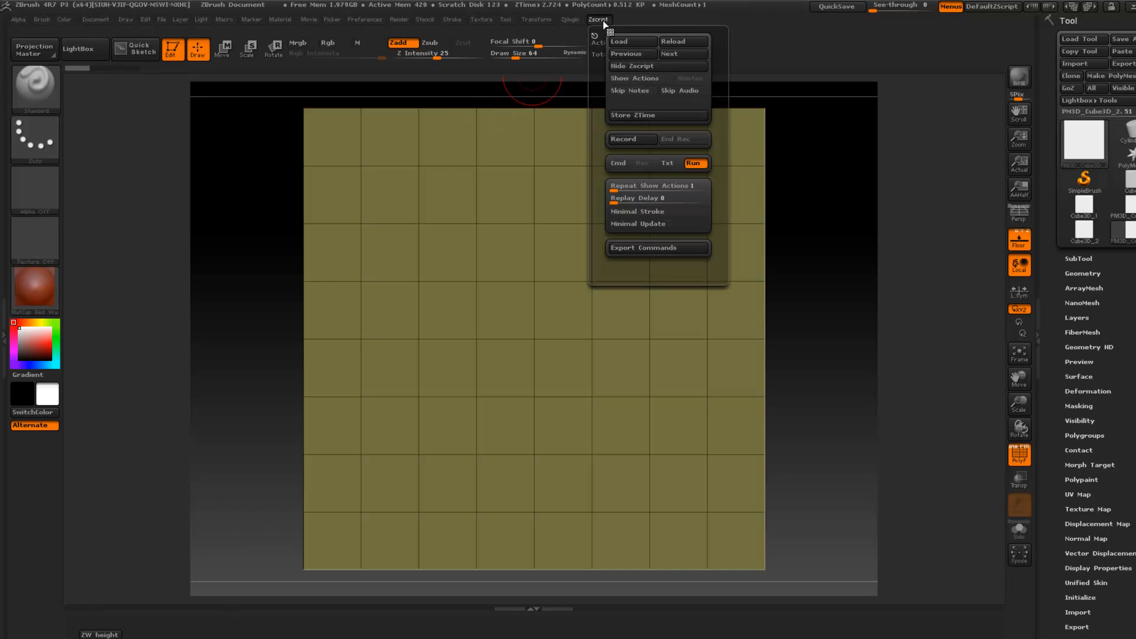
left_click(677, 41)
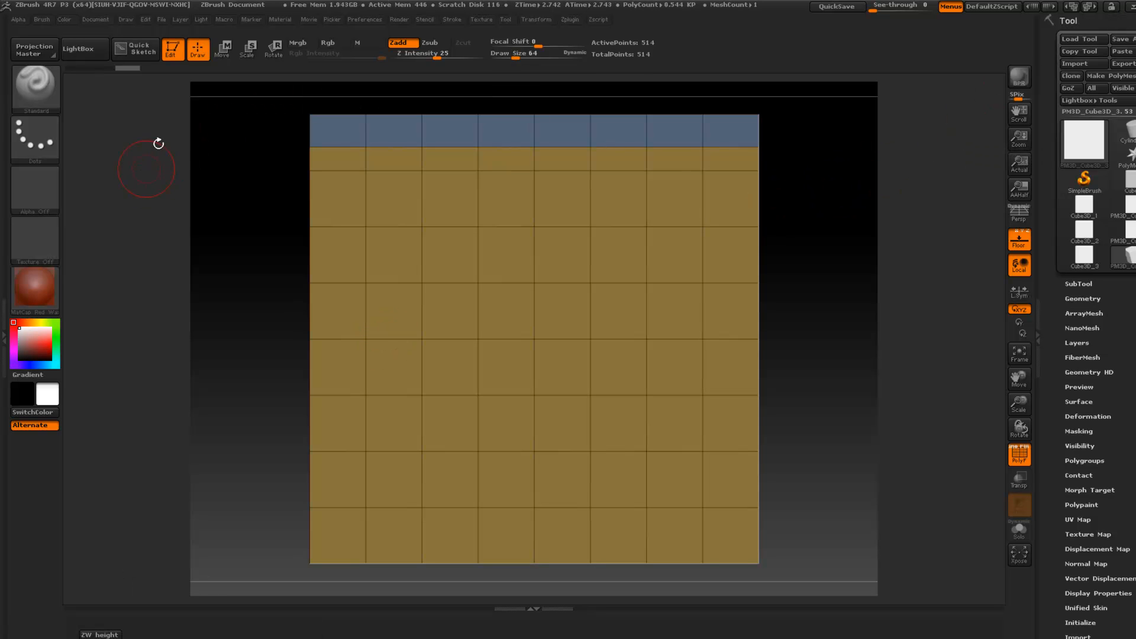
left_click(77, 68)
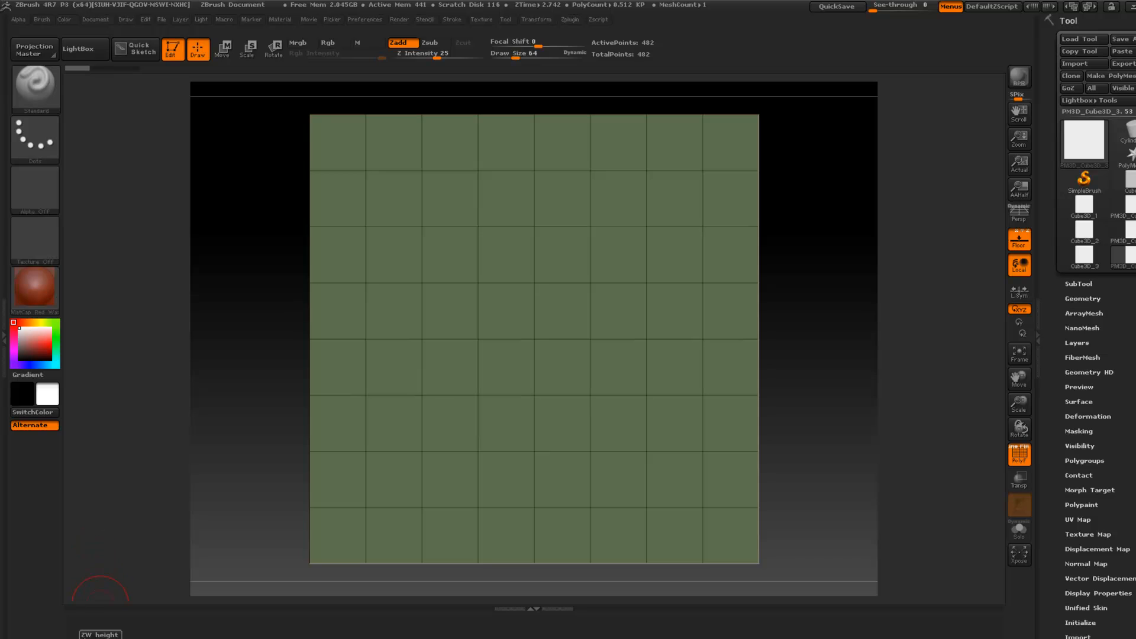
left_click(100, 637)
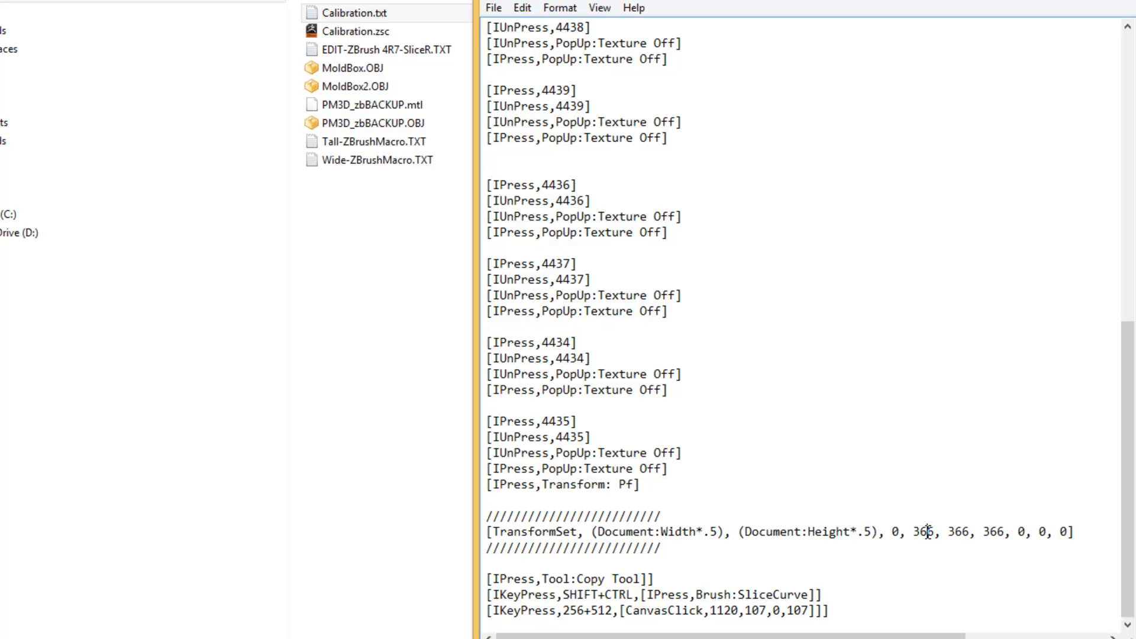
Change the three TransformSet scale values in Calibration.txt to 396 and save the file
left_click_drag(927, 531, 921, 533)
type("96, 39")
left_click_drag(999, 531, 992, 532)
type("9")
left_click(494, 8)
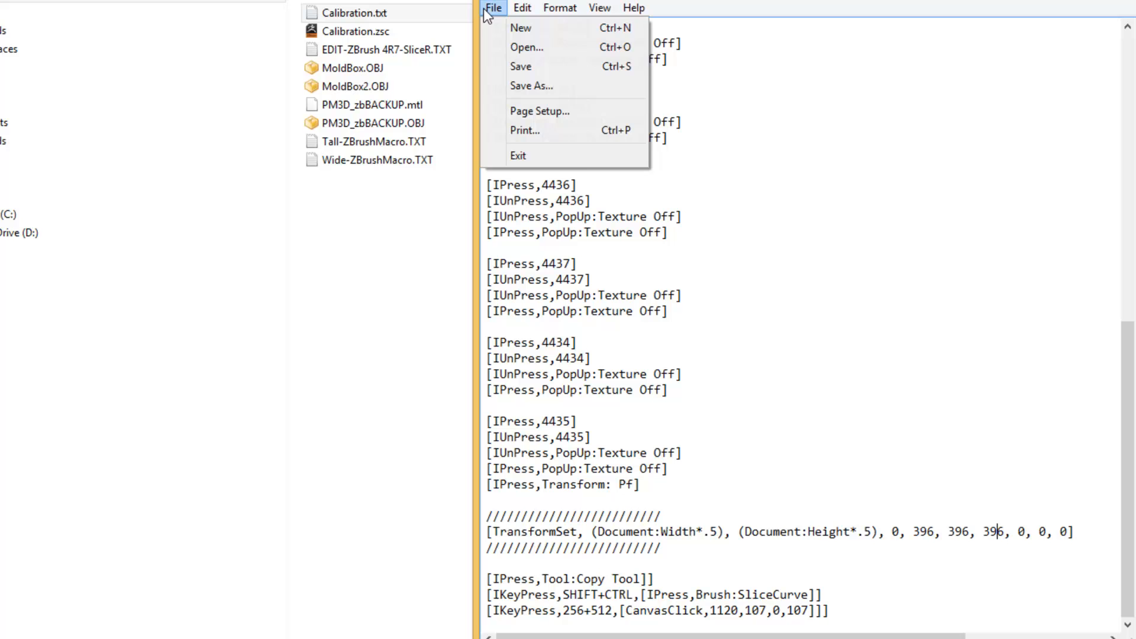
left_click(500, 64)
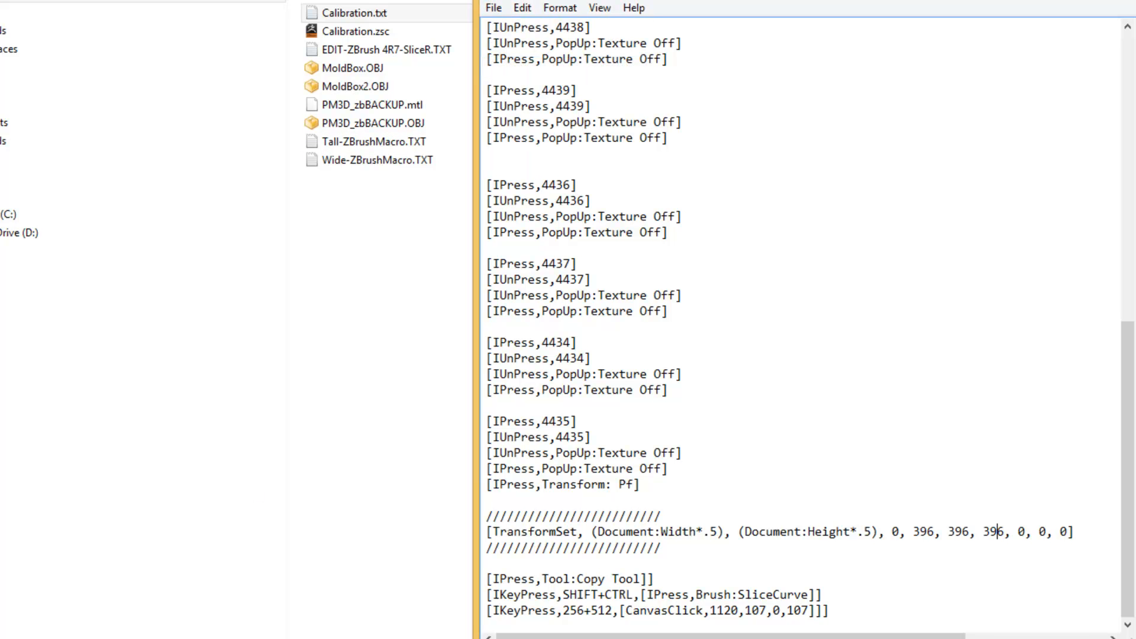
Reload the edited calibration script in ZBrush, return to the unsliced cube in the undo history and run the check
key("alt+Tab")
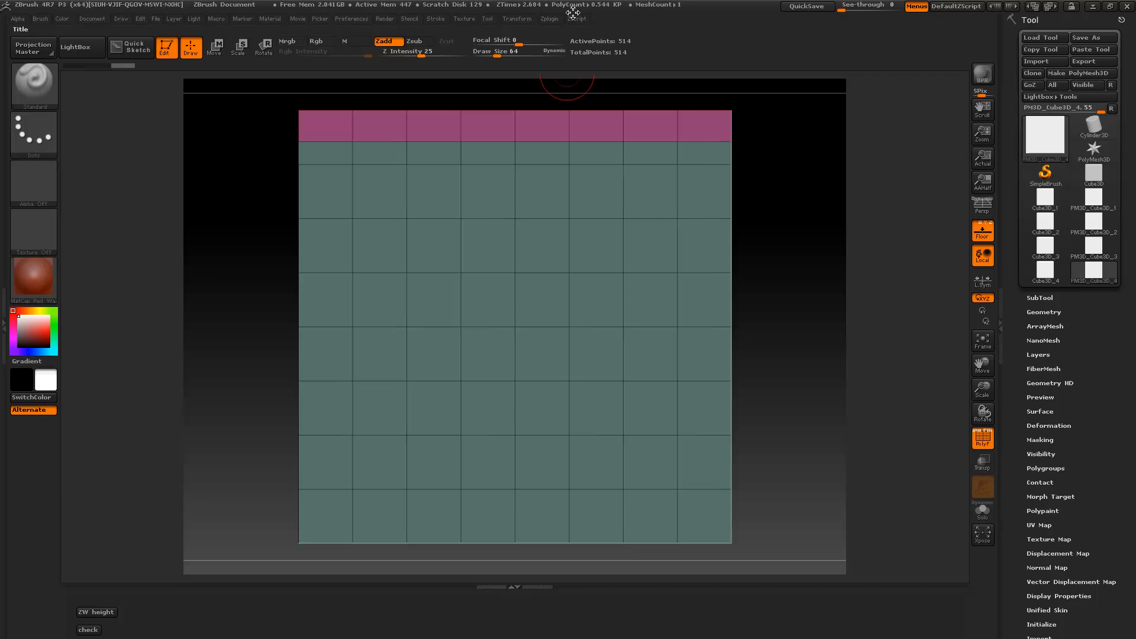
left_click(577, 17)
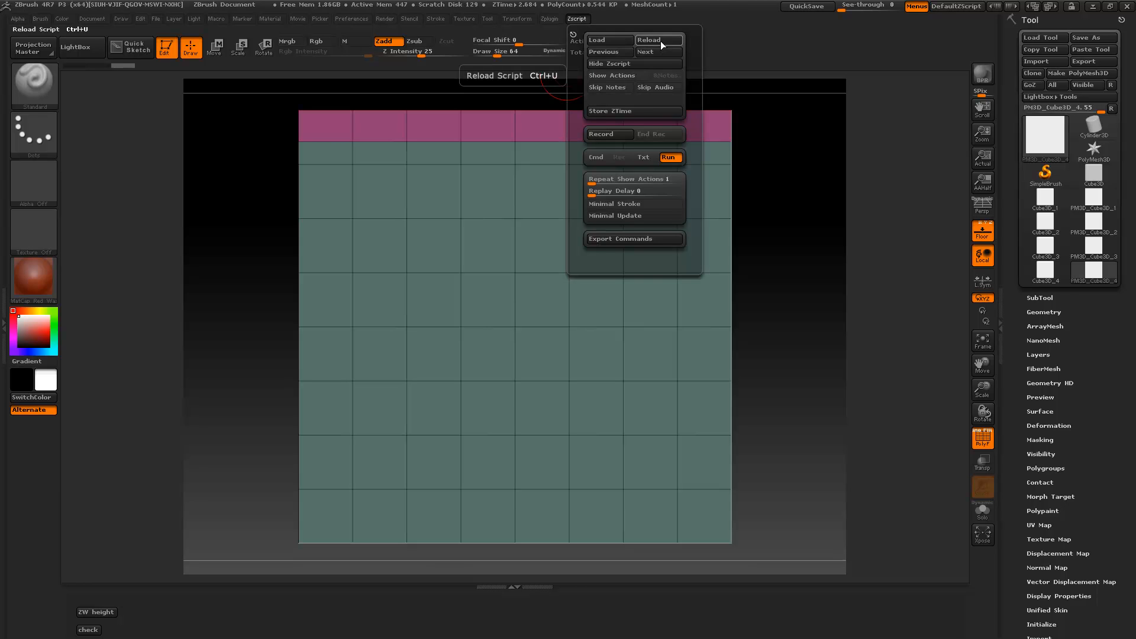
left_click(661, 41)
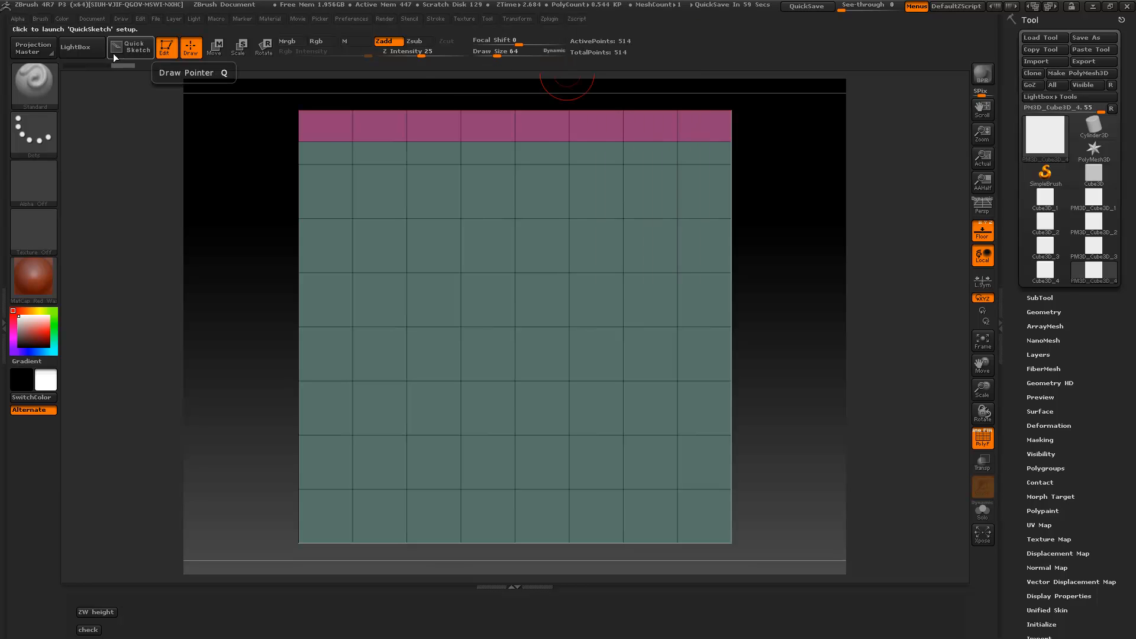
left_click(90, 66)
mouse_move(73, 65)
left_mouse_down()
mouse_move(116, 70)
mouse_move(62, 67)
left_mouse_up()
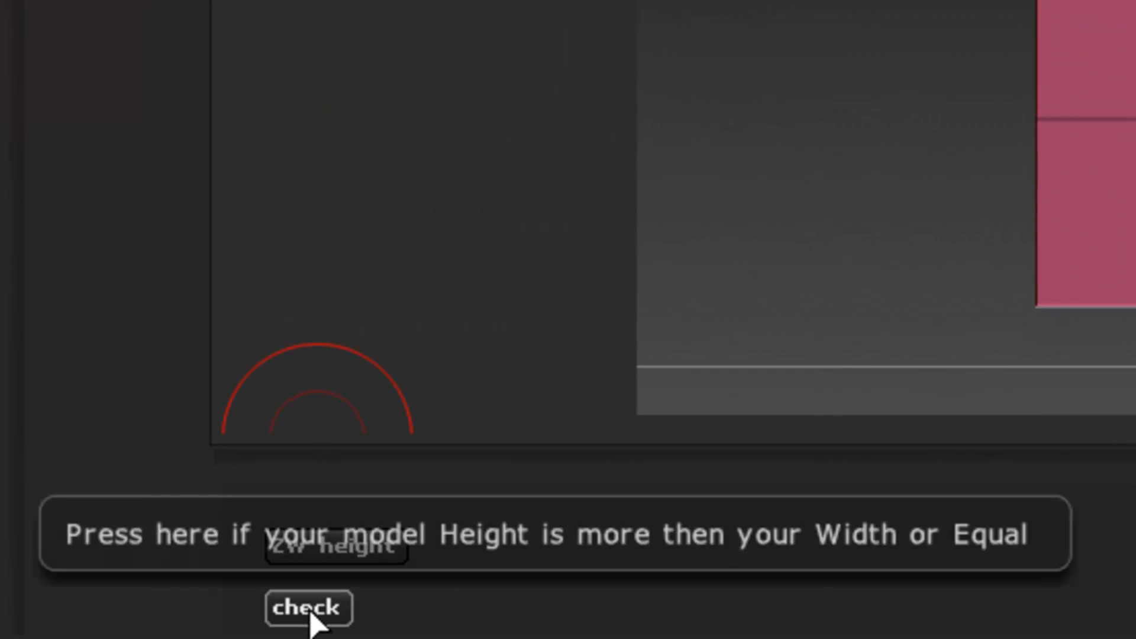
left_click(309, 609)
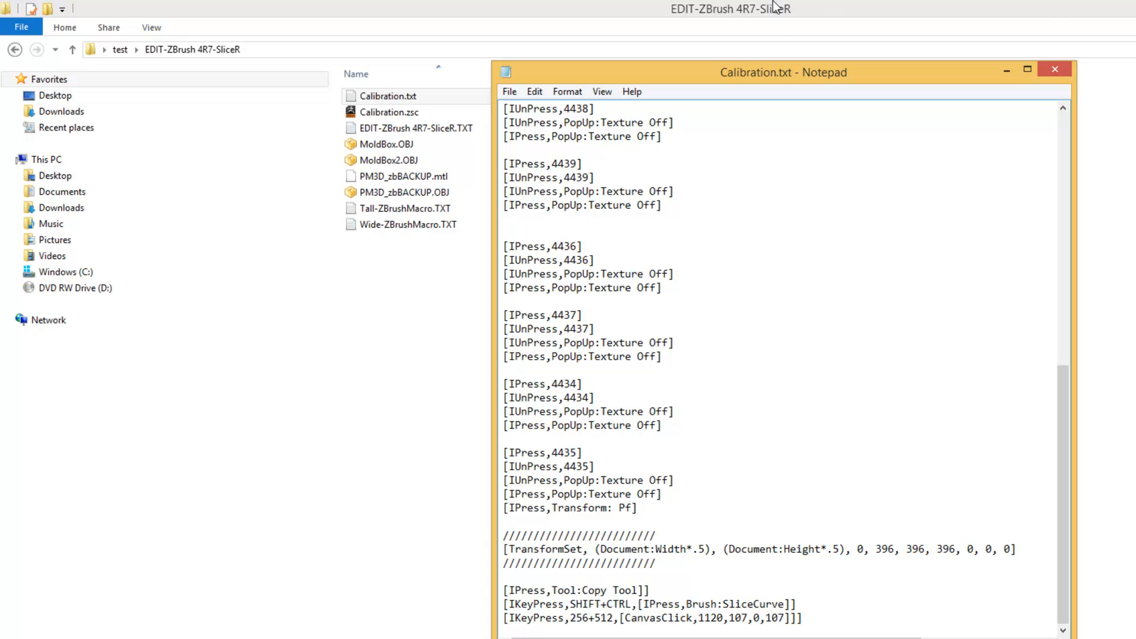
Move the Calibration.txt window aside, open EDIT-ZBrush 4R7-SliceR.TXT to examine its ZwindowHeight definition, and close it
left_click_drag(815, 73, 1018, 80)
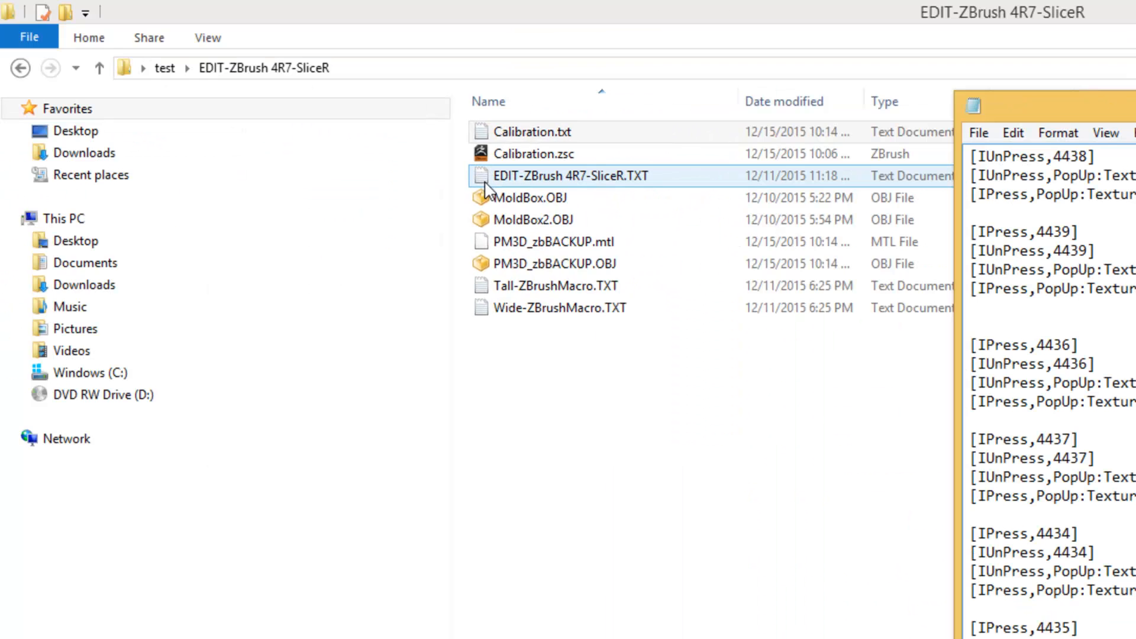
double_click(485, 183)
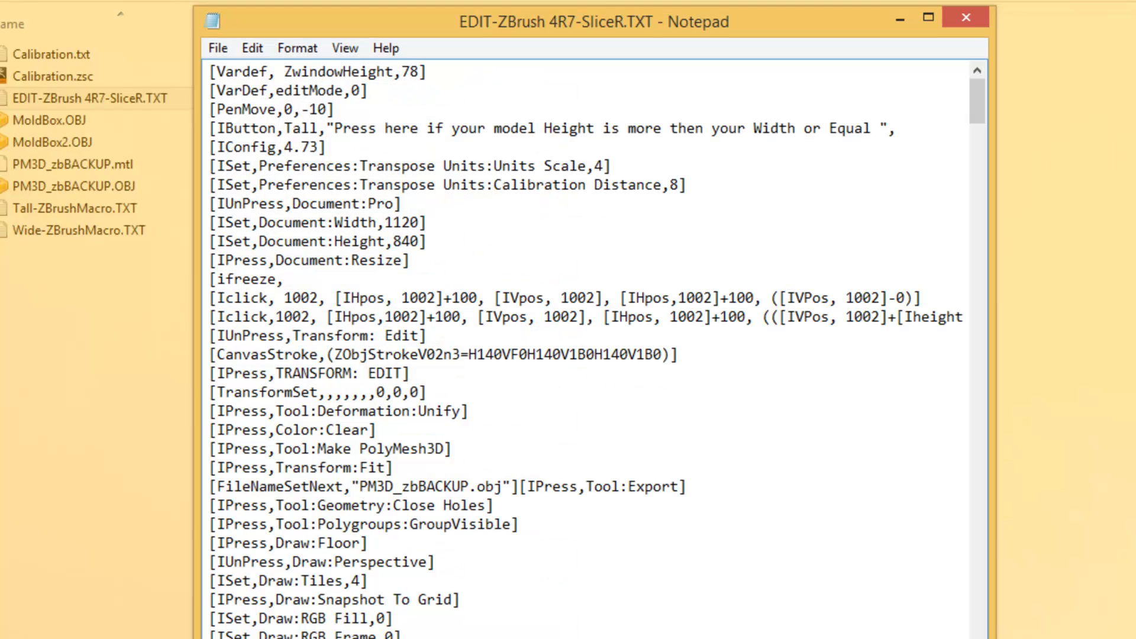
left_click(967, 18)
Open Calibration.txt, highlight its ZwindowHeight line and compare it with the first line of EDIT-ZBrush 4R7-SliceR.TXT
left_click(22, 51)
double_click(51, 61)
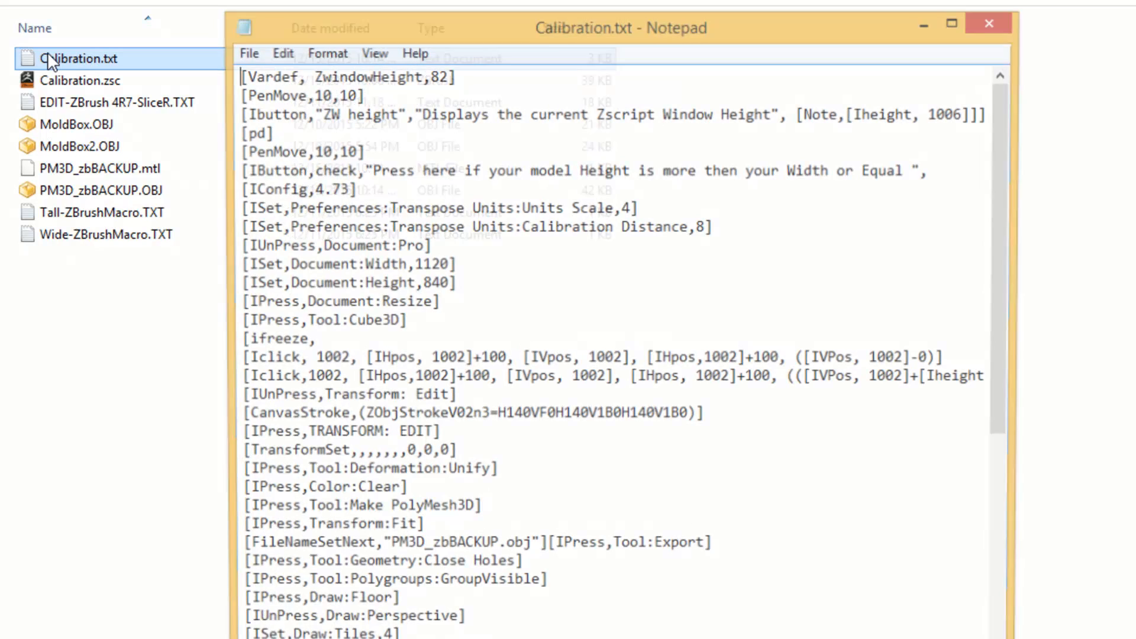
left_click(473, 75)
left_click_drag(474, 75, 237, 76)
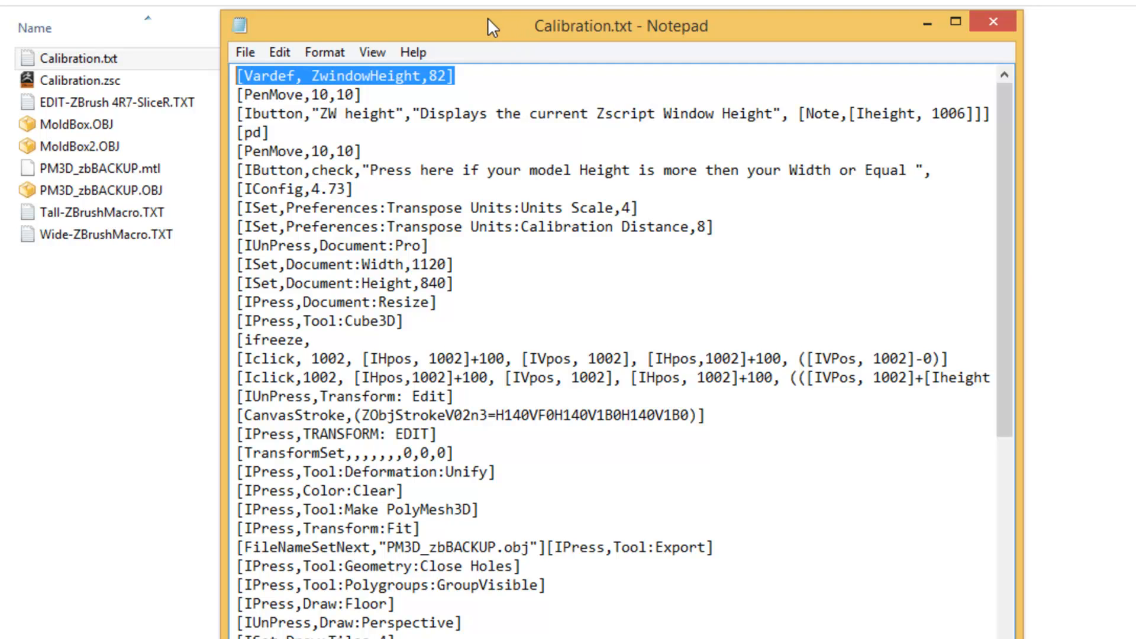
left_click_drag(488, 17, 823, 45)
double_click(159, 102)
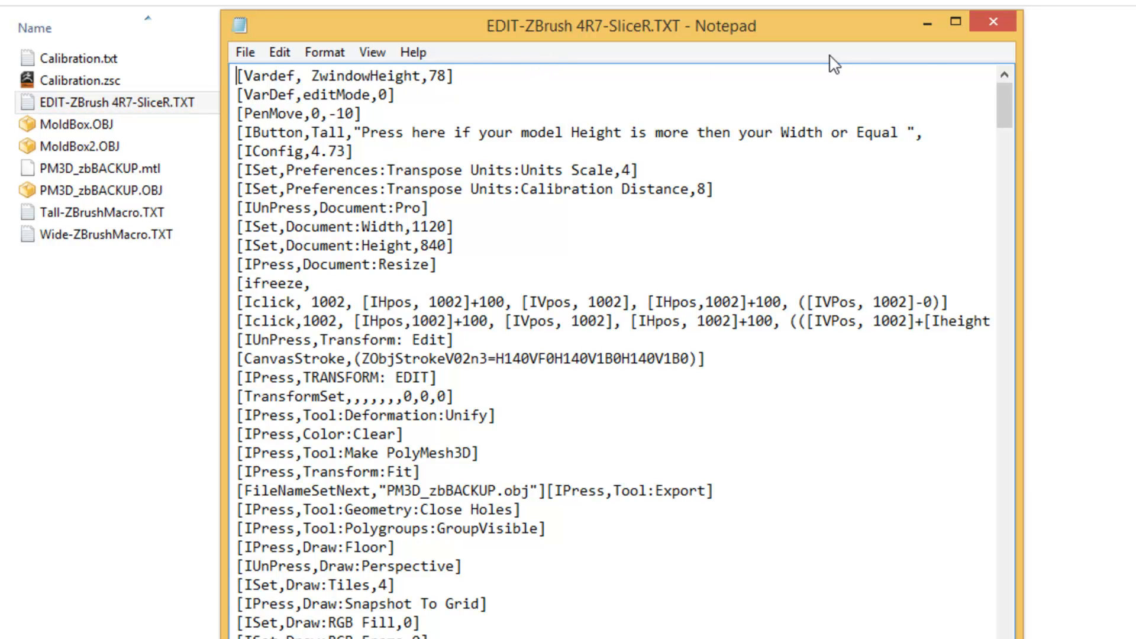
left_click(999, 22)
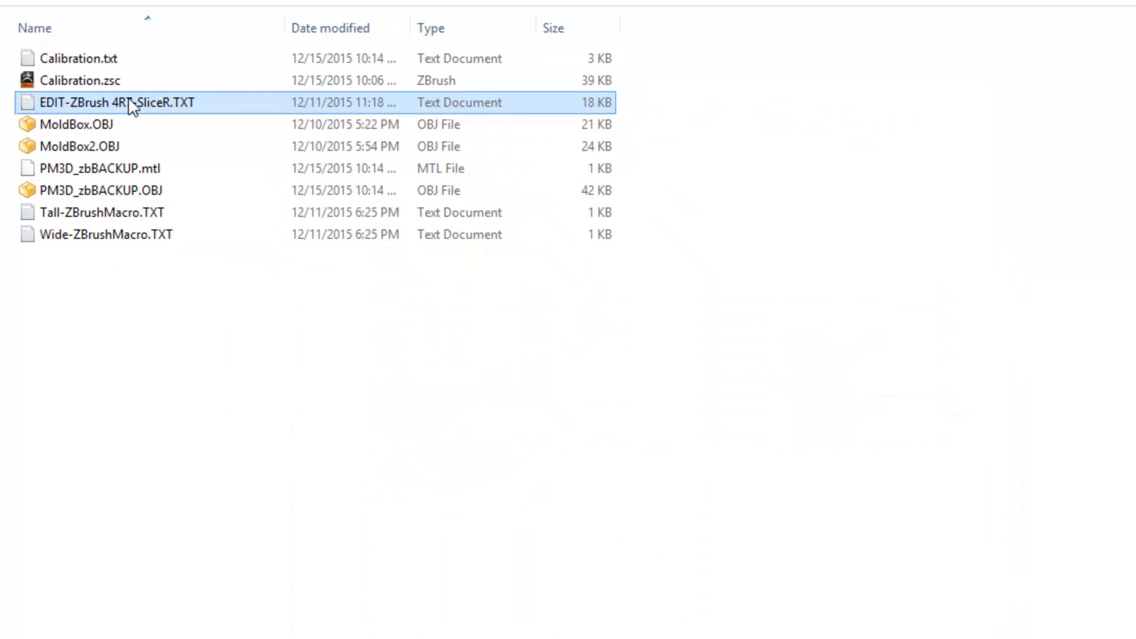
Look through Calibration.txt for its TransformSet line and find the first matching line in EDIT-ZBrush 4R7-SliceR.TXT
double_click(122, 58)
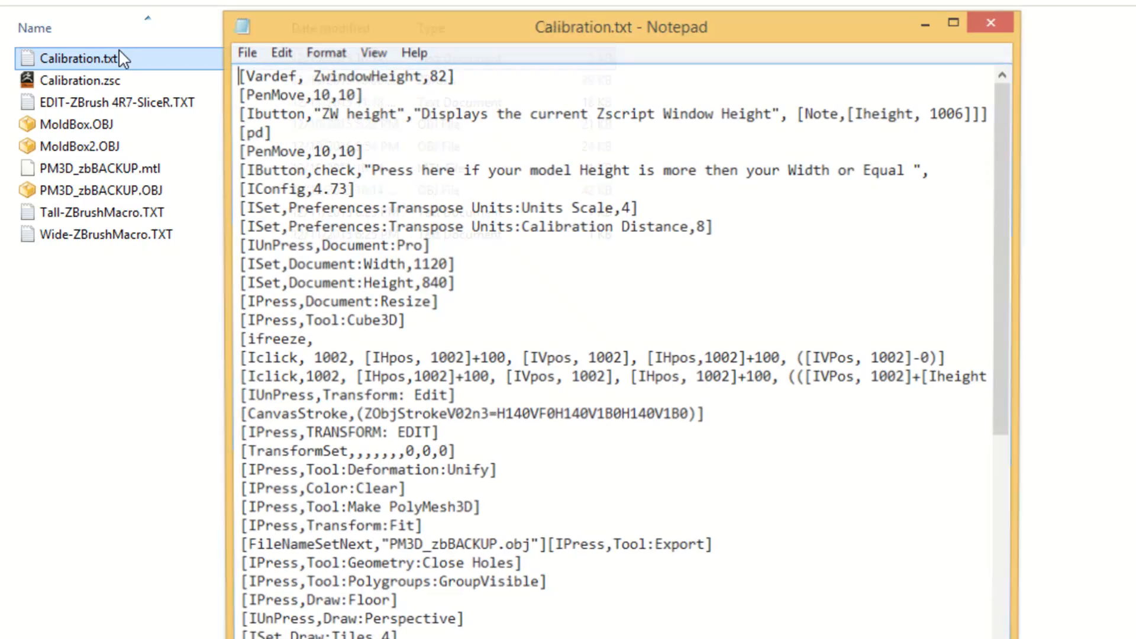
left_click_drag(1000, 217, 964, 591)
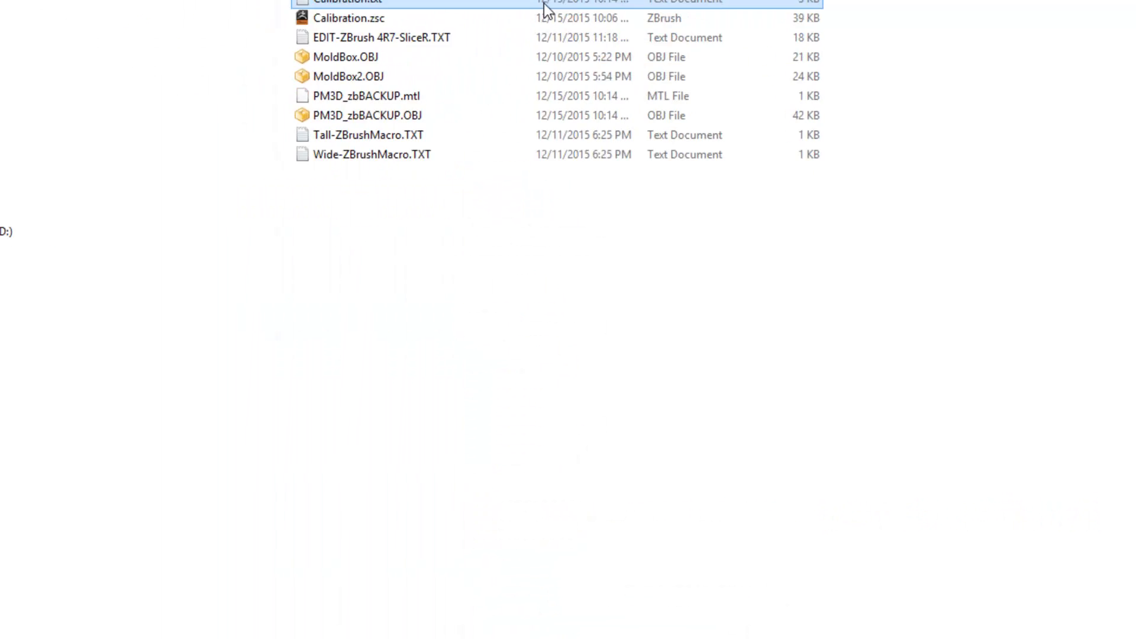
double_click(465, 73)
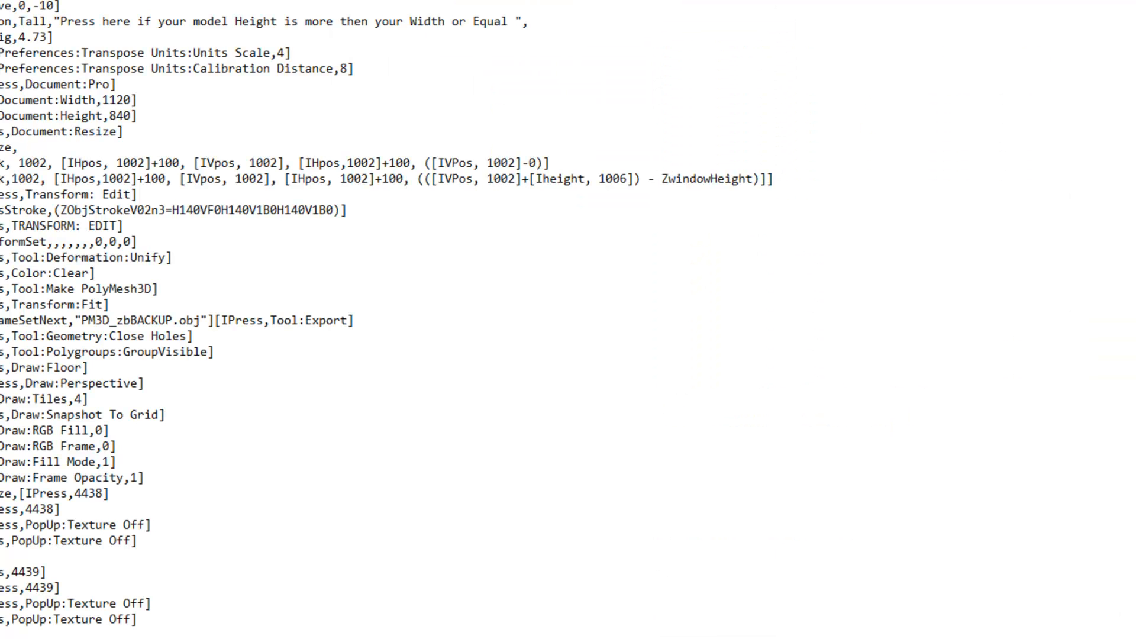
scroll(128, 408, "down", 13)
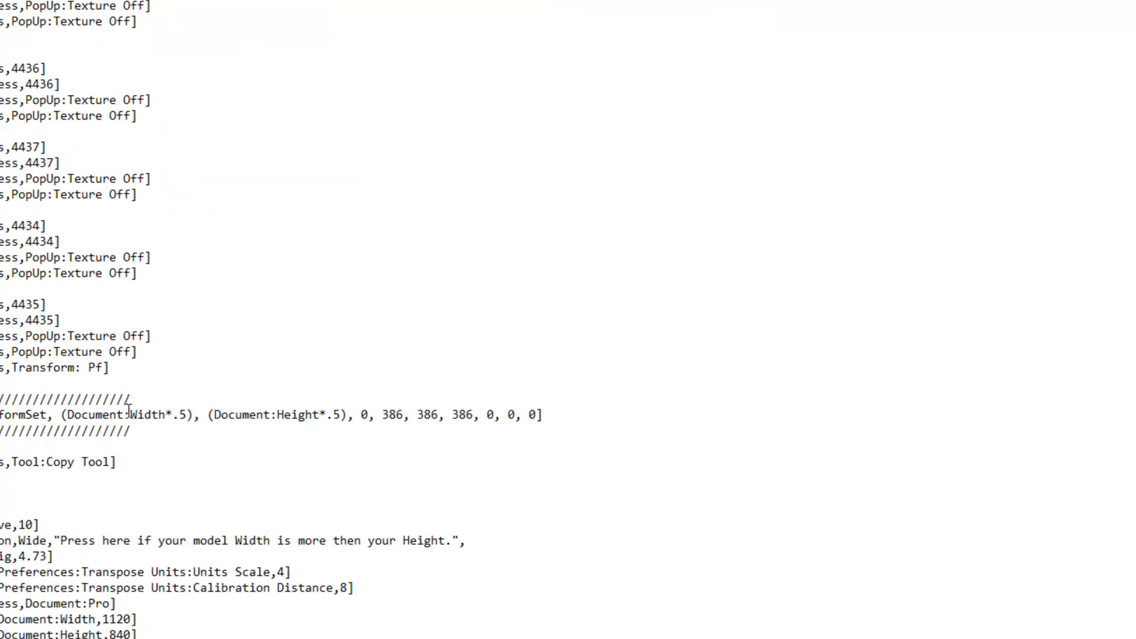
left_click_drag(124, 432, 0, 400)
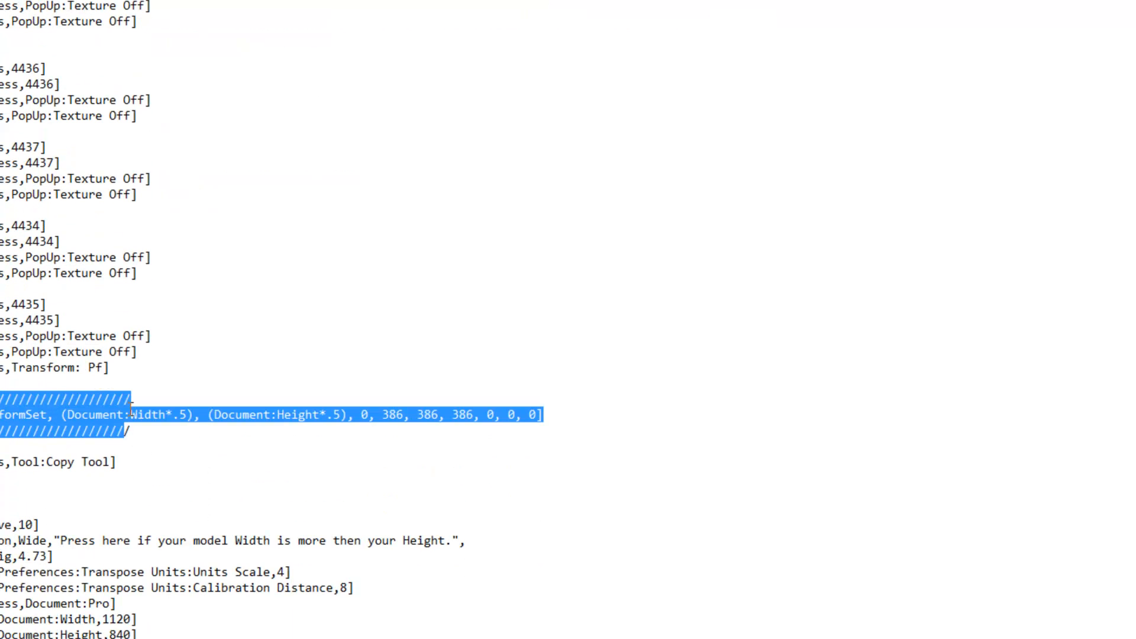
left_click(371, 422)
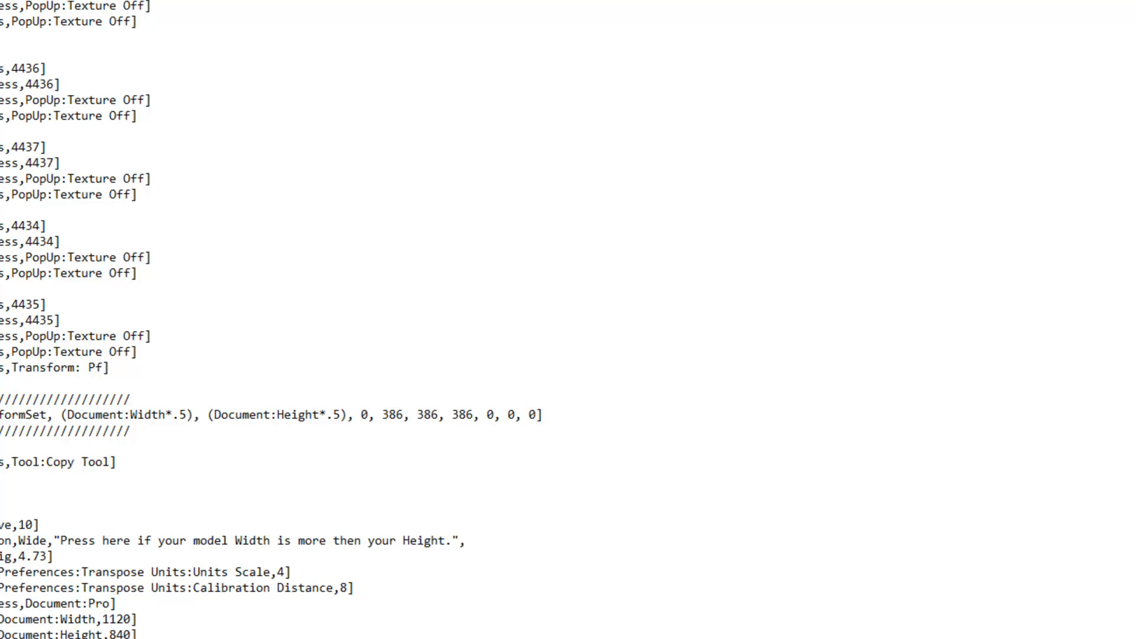
Examine the rest of EDIT-ZBrush 4R7-SliceR.TXT for further TransformSet lines in the Wide section and close the file
scroll(568, 319, "down", 20)
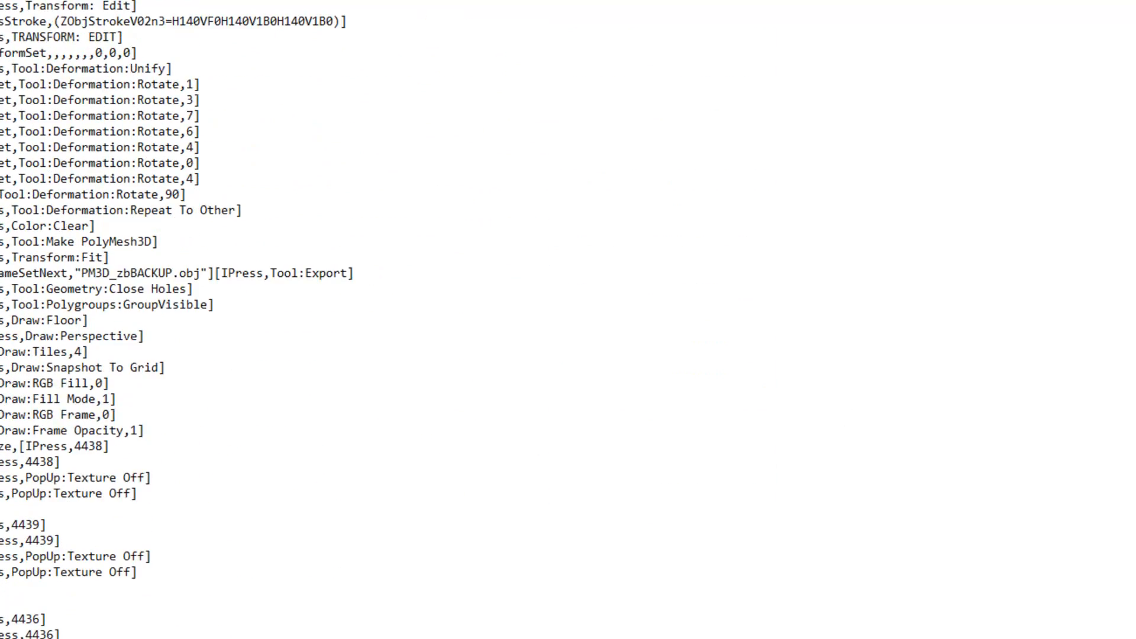
scroll(336, 494, "down", 12)
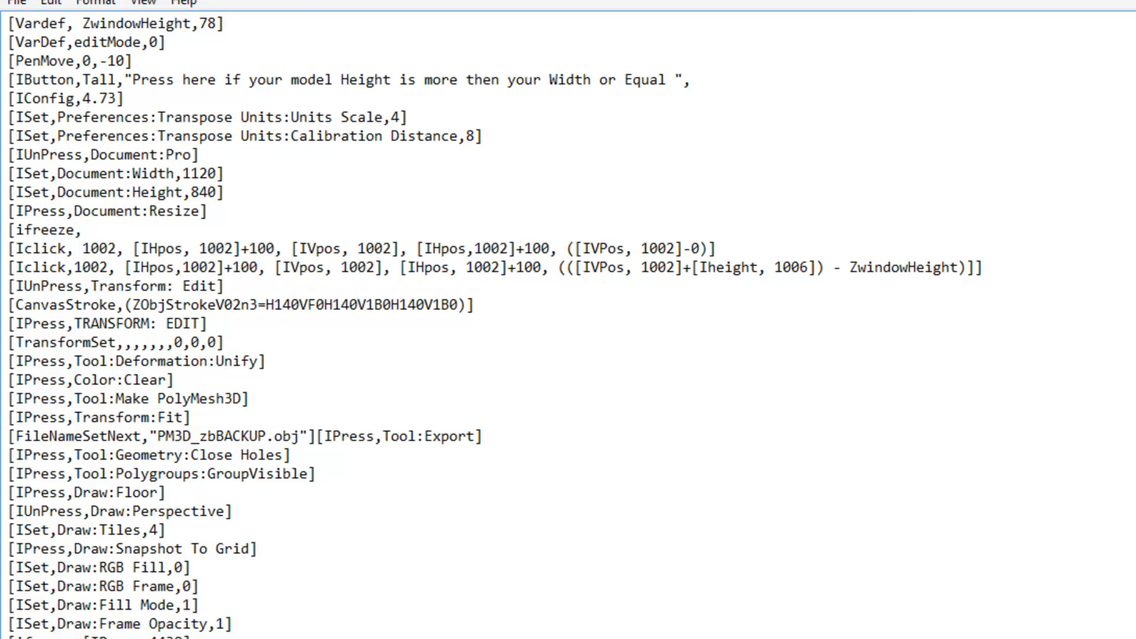
scroll(497, 414, "down", 15)
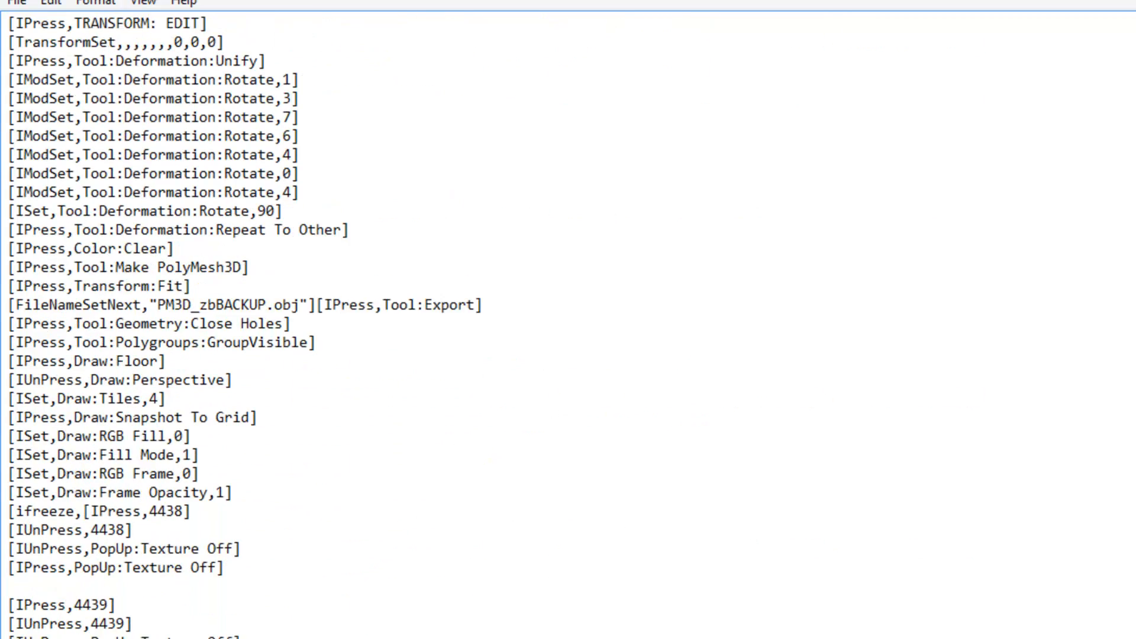
scroll(830, 512, "down", 15)
scroll(830, 512, "down", 2)
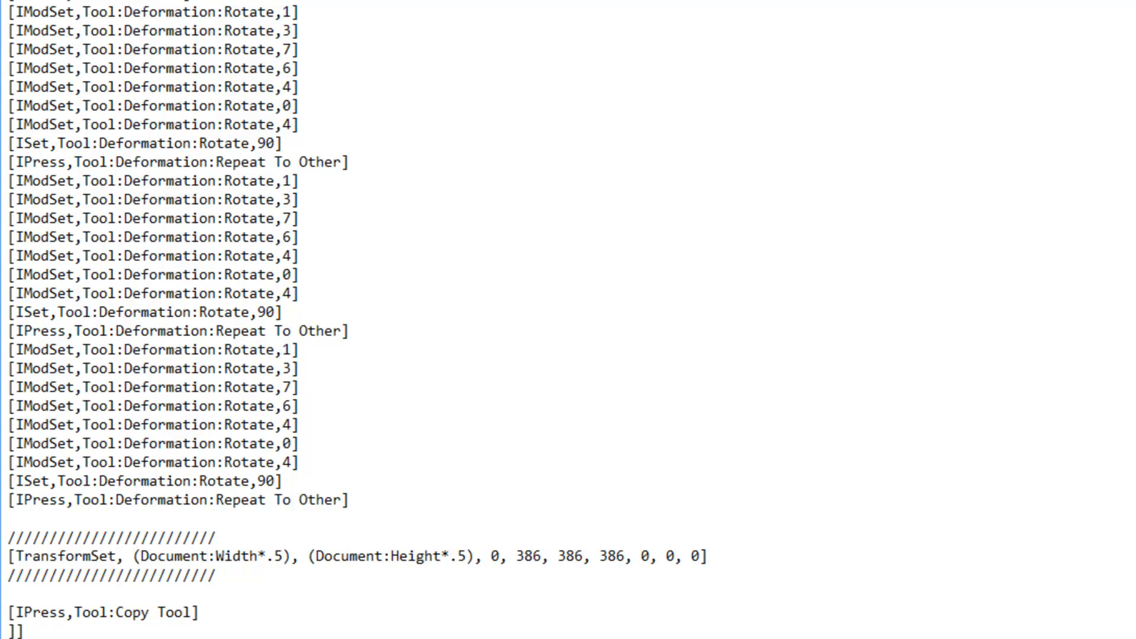
key("alt+F4")
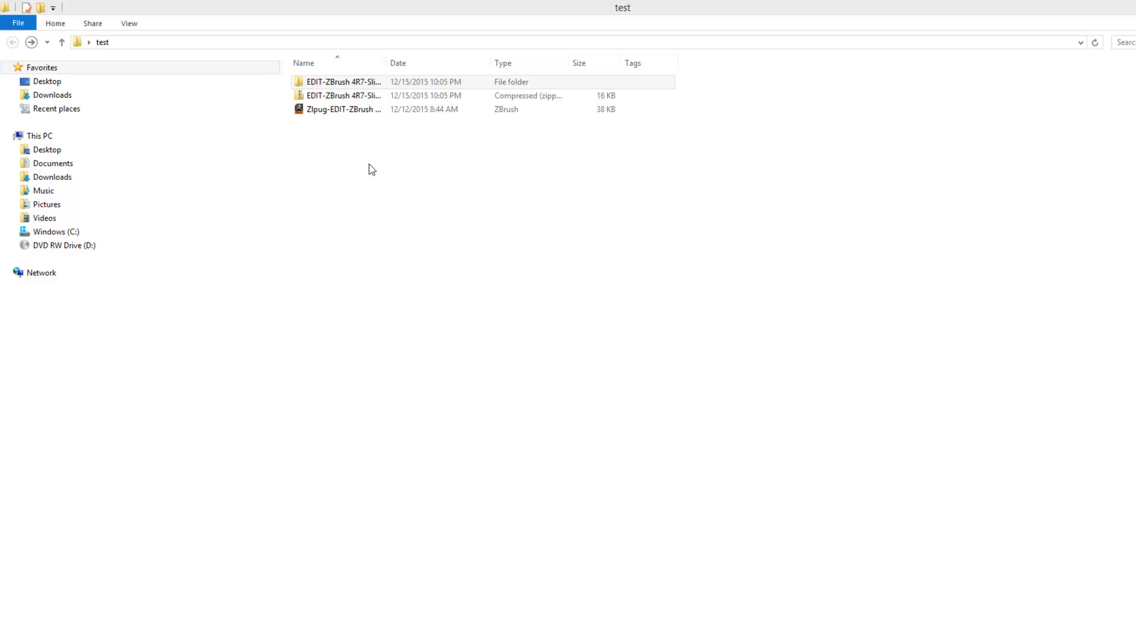
Identify the ZIpug-EDIT-ZBrush plugin file and the accompanying EDIT-ZBrush 4R7-SliceR folder in the test folder
left_click(304, 113)
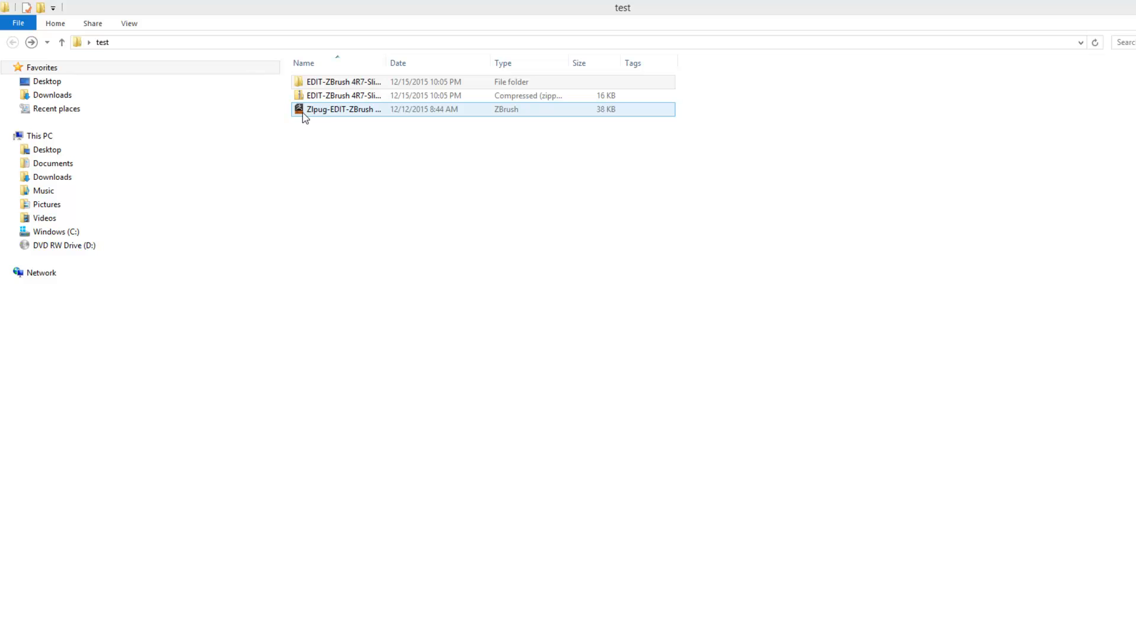
left_click(303, 112)
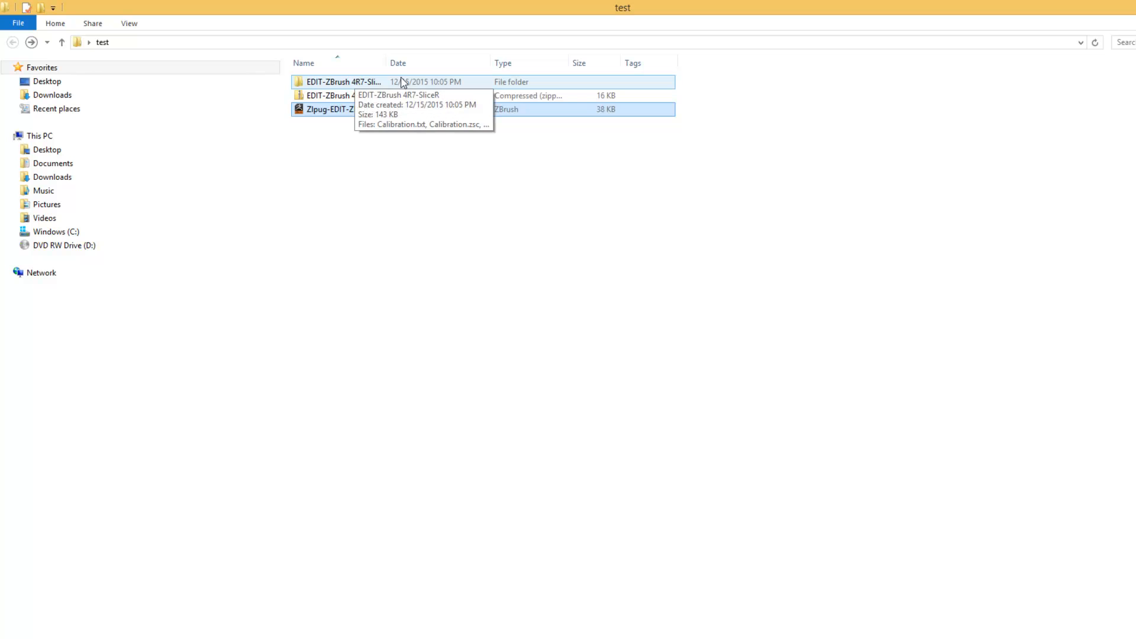
left_click(325, 87)
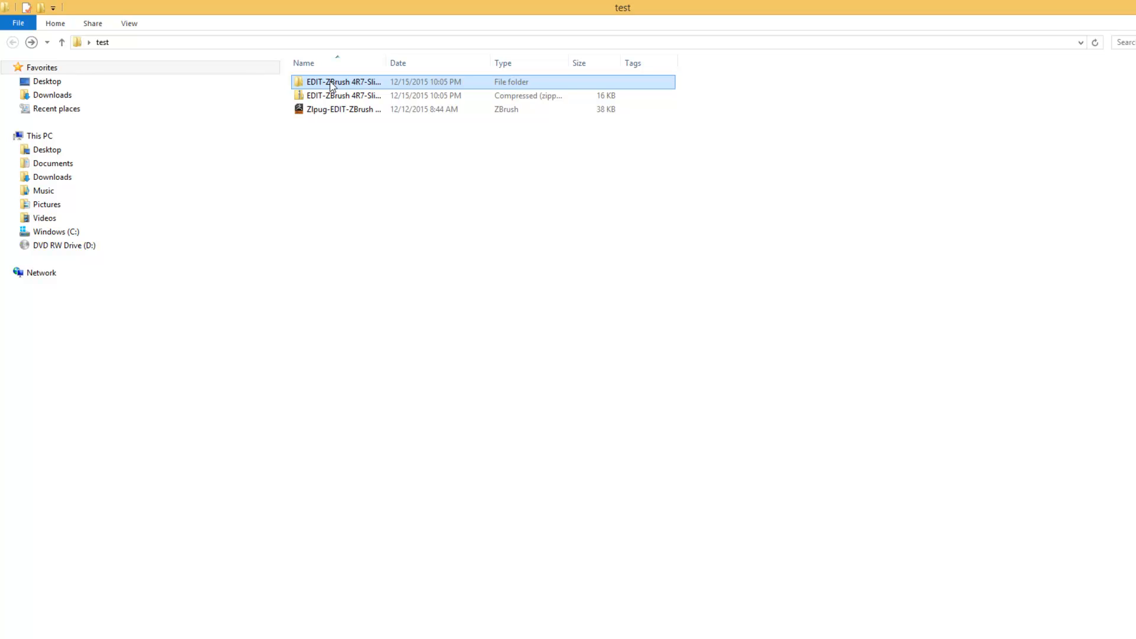
left_click(312, 111)
left_click(315, 83)
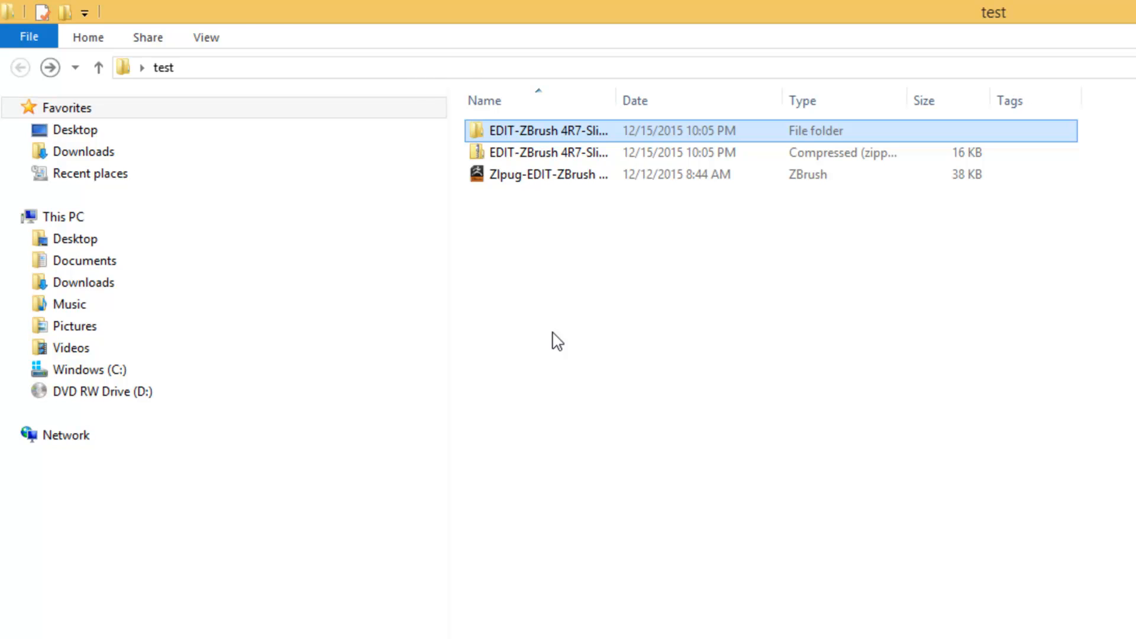
left_click(821, 438)
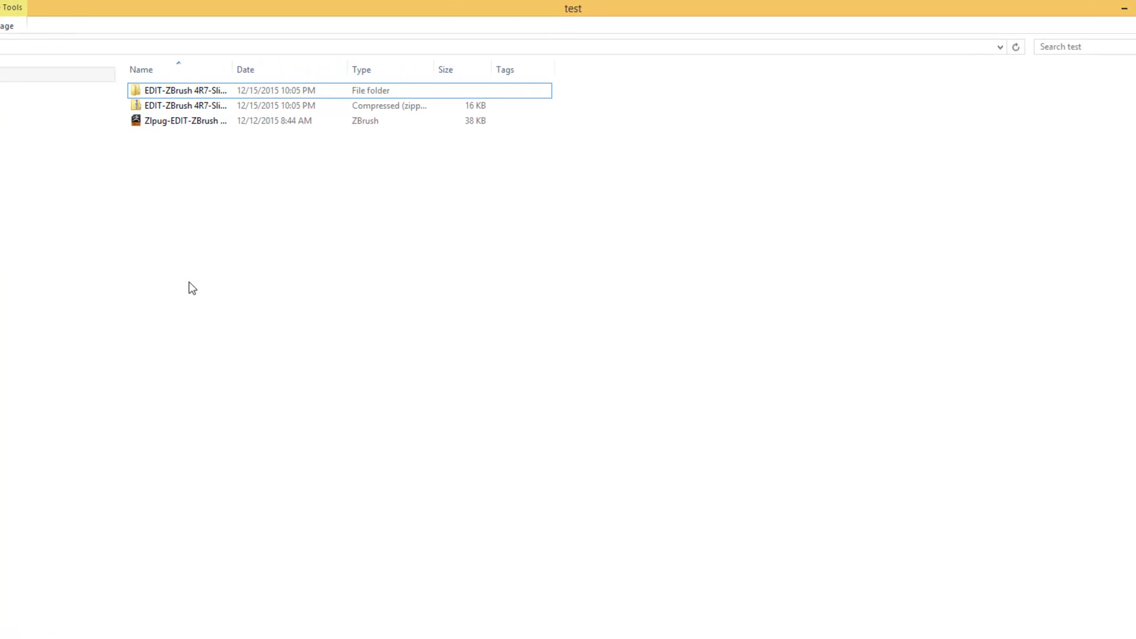
Look through the files inside the EDIT-ZBrush 4R7-SliceR folder and return to the test folder
left_click(165, 93)
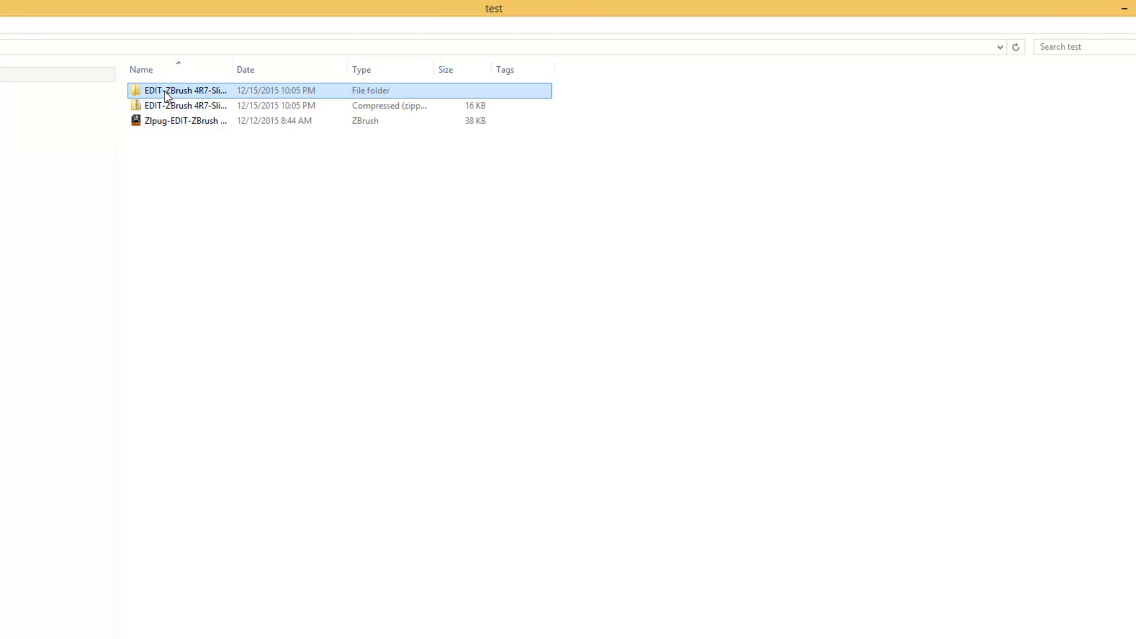
double_click(164, 91)
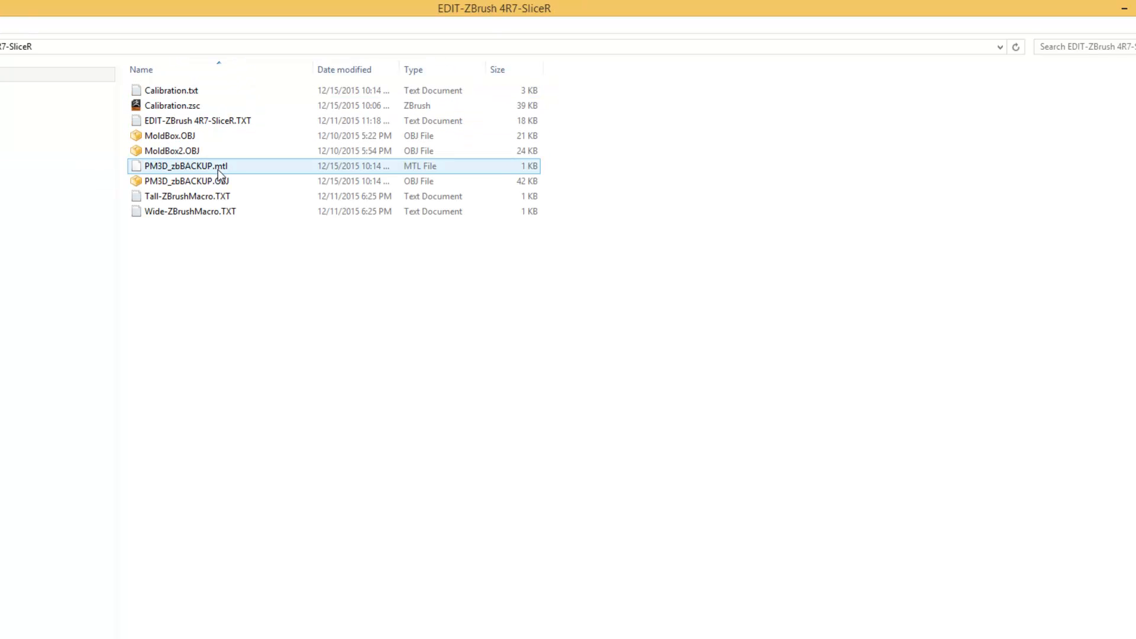
key("alt+Left")
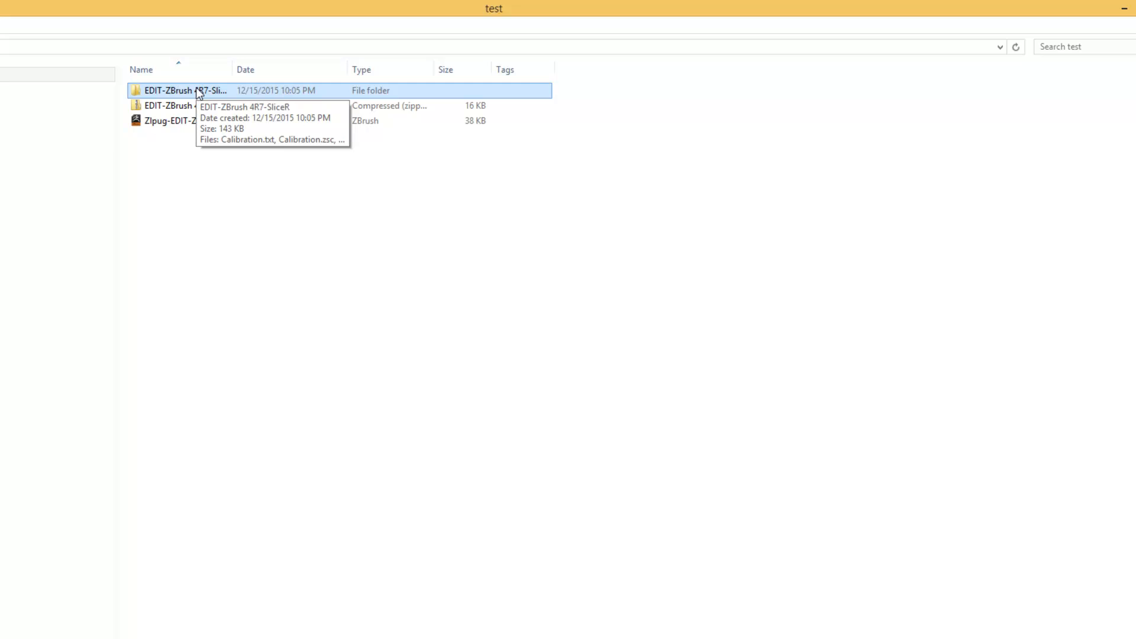
double_click(190, 86)
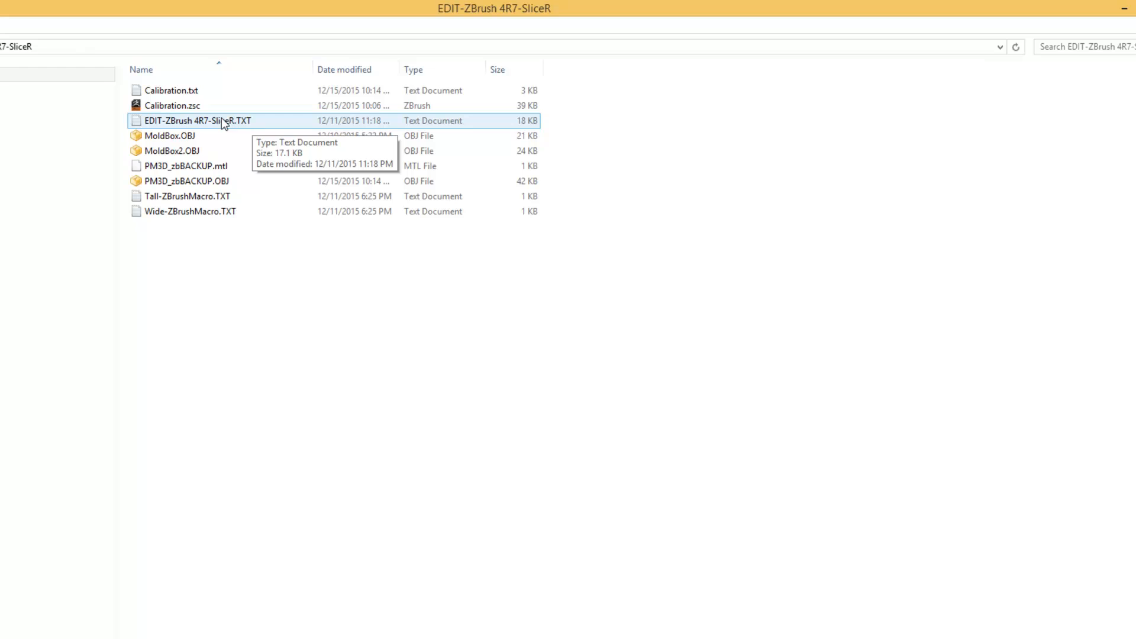
left_click(0, 47)
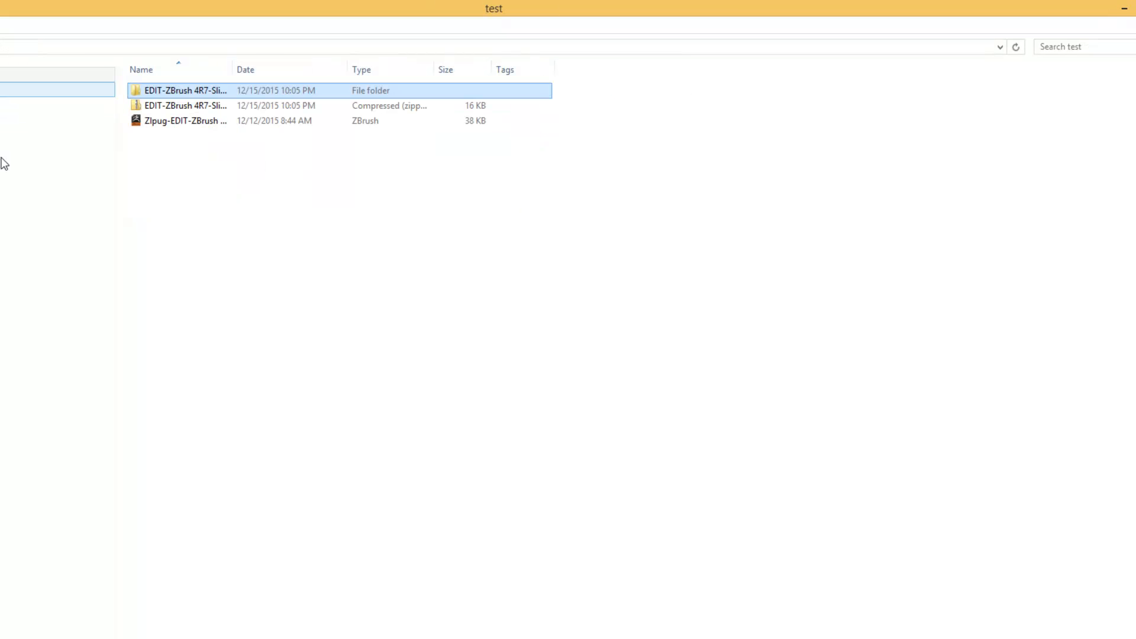
left_click(203, 248)
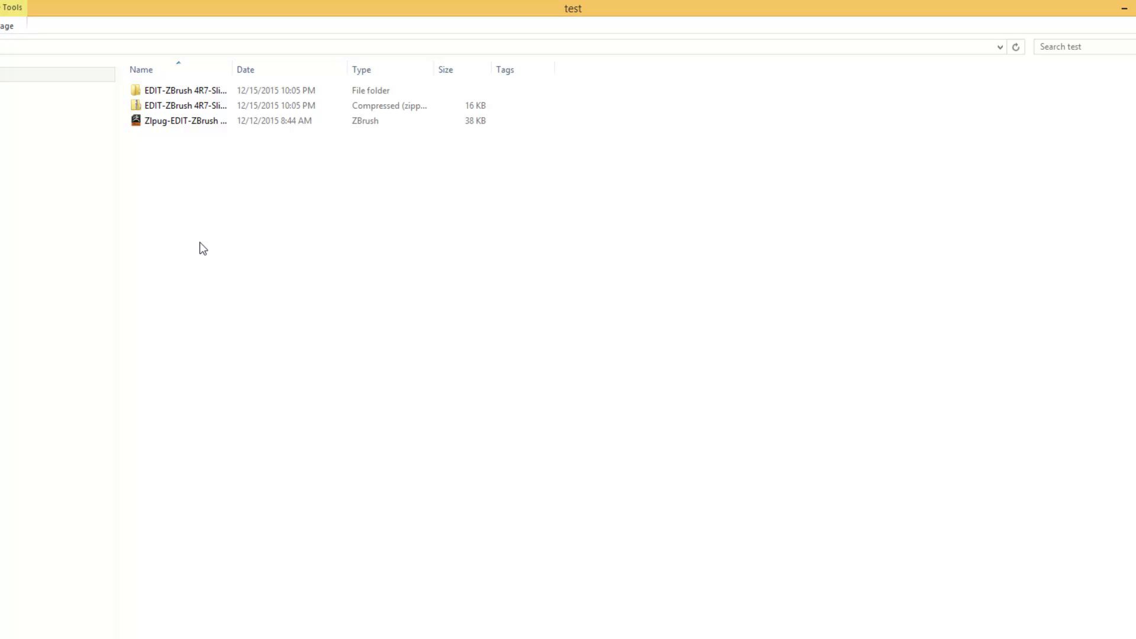